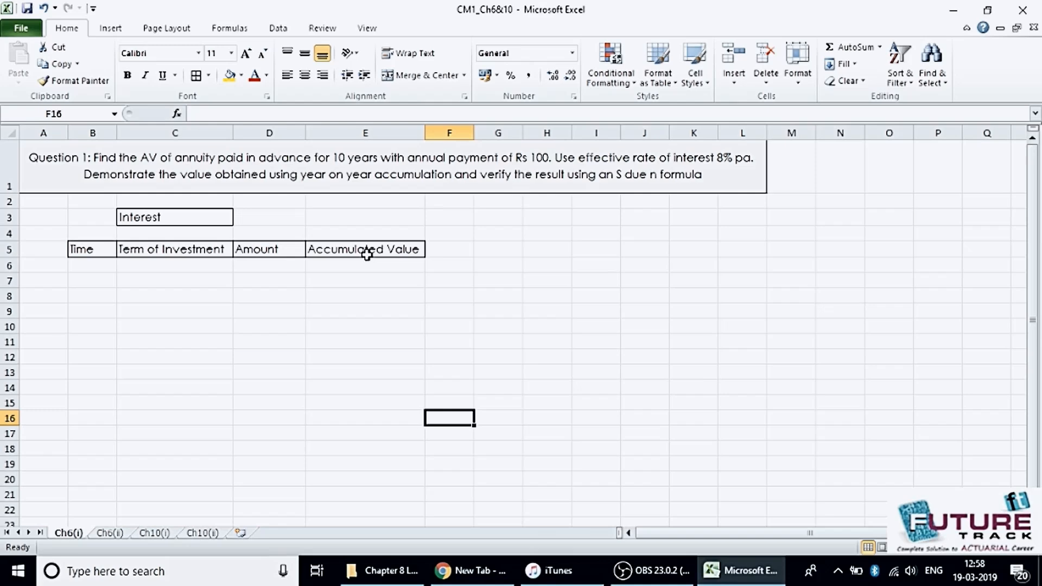
# Step: Open the Bluetooth & other devices settings and select the paired realme Buds Wireless 2 Neo
pyautogui.press('super')
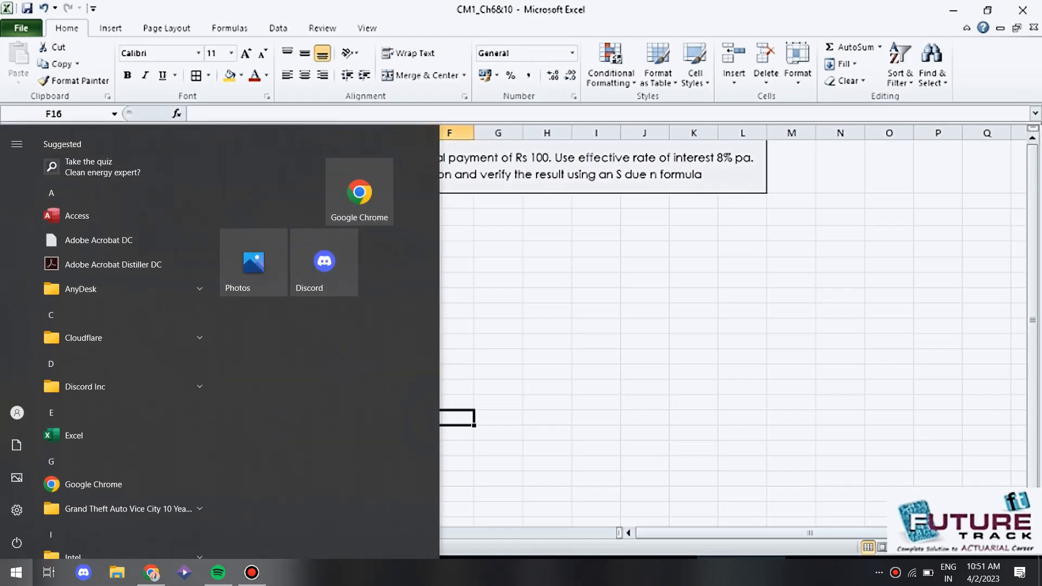
pyautogui.write('bluw')
pyautogui.write('e')
pyautogui.press('BackSpace')
pyautogui.press('BackSpace')
pyautogui.write('e')
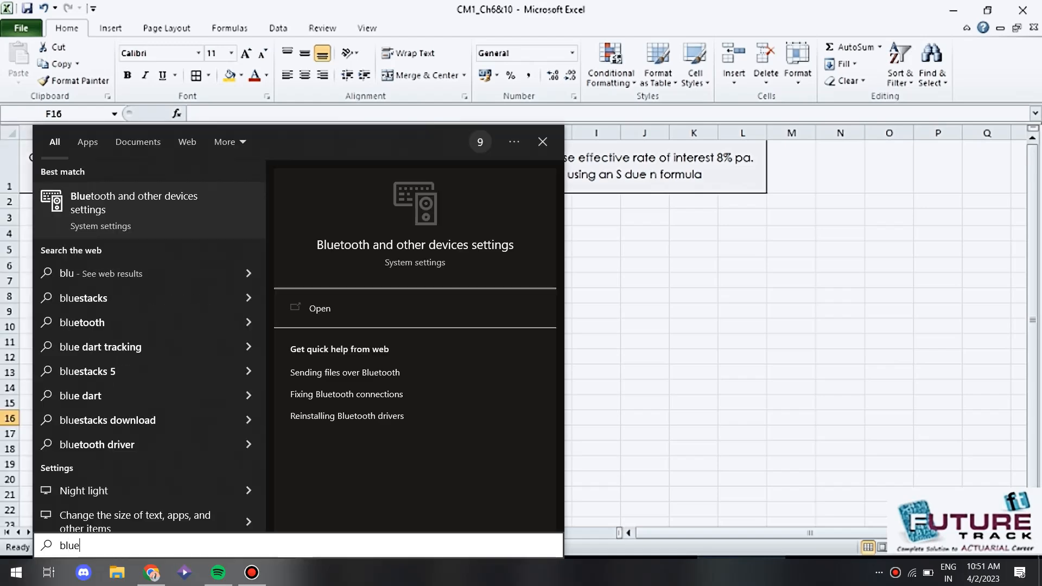
pyautogui.press('Return')
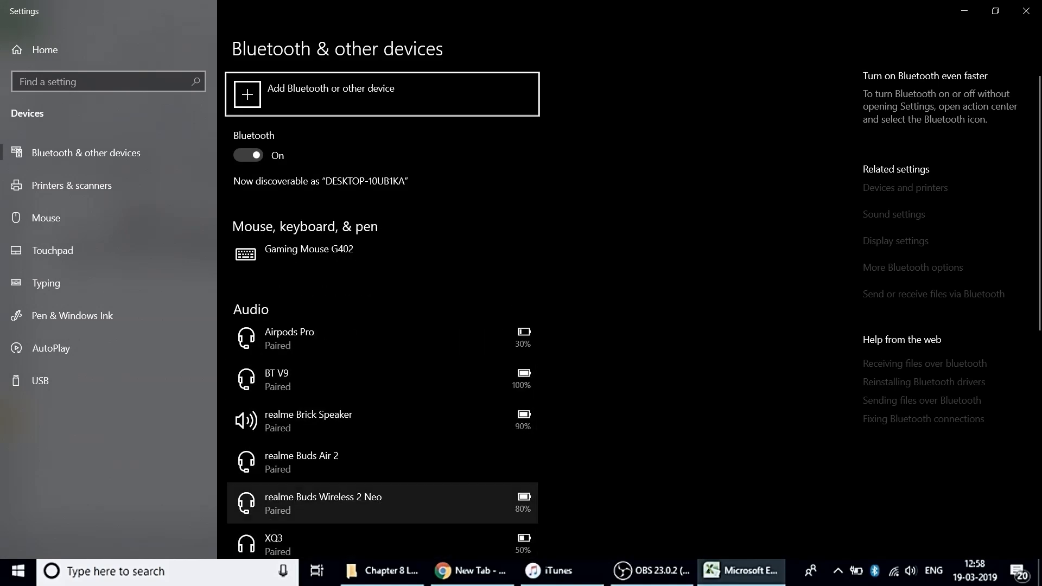
pyautogui.click(383, 504)
pyautogui.click(411, 548)
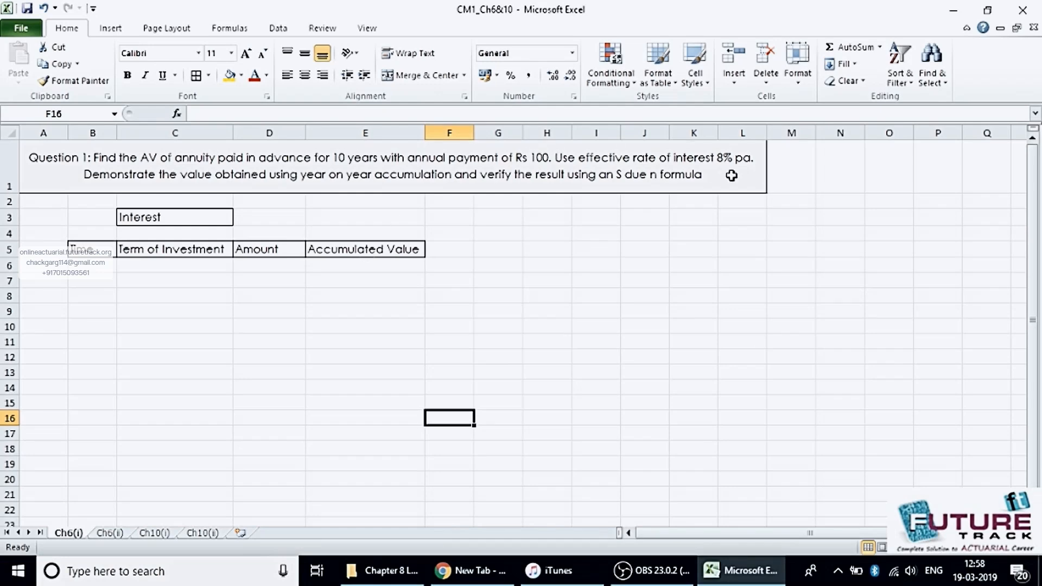
# Step: Enter 8% as the interest rate in cell D3 and name that cell i
pyautogui.click(250, 221)
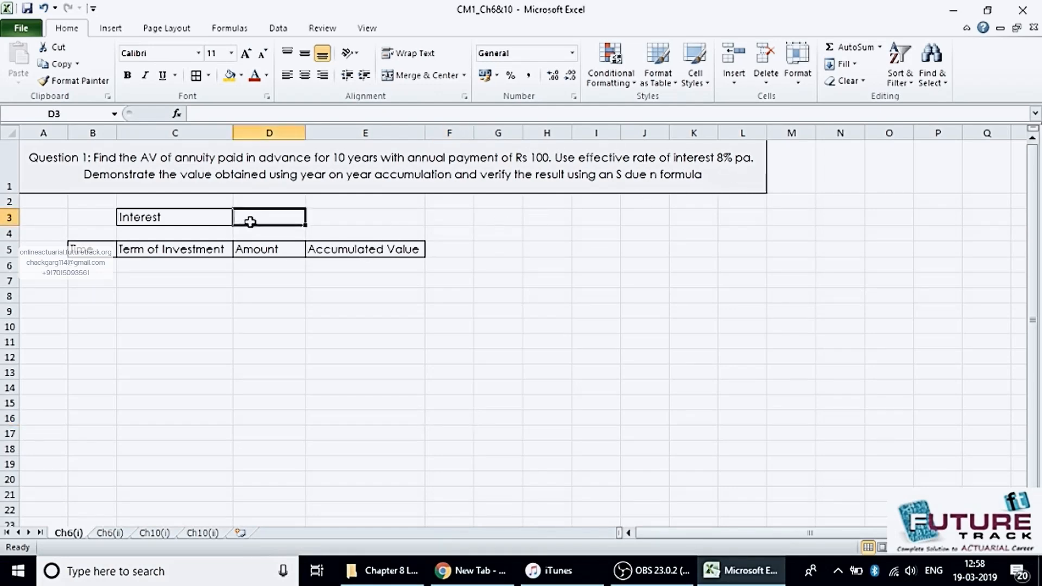
pyautogui.write('8%')
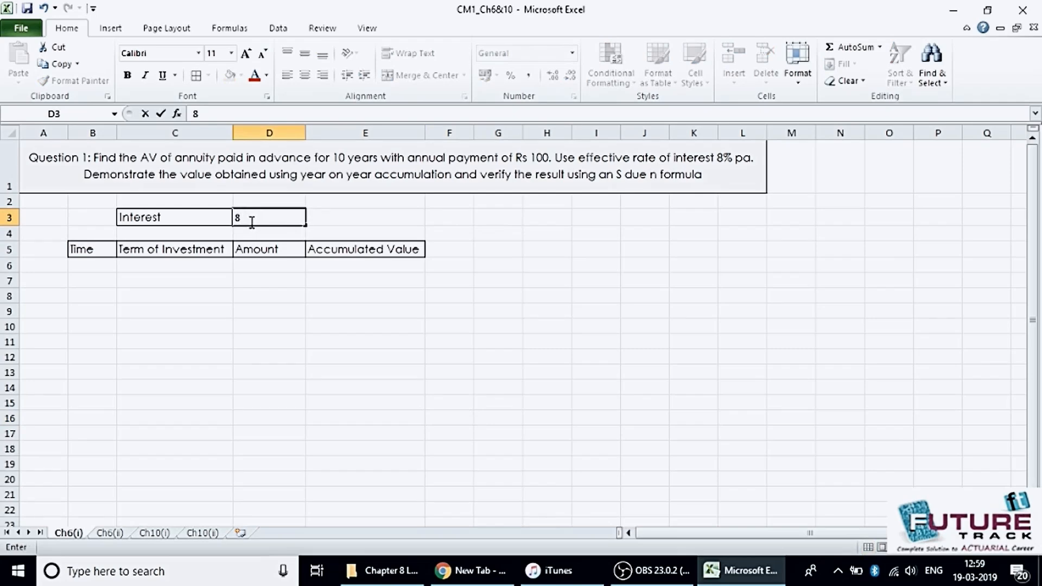
pyautogui.press('Return')
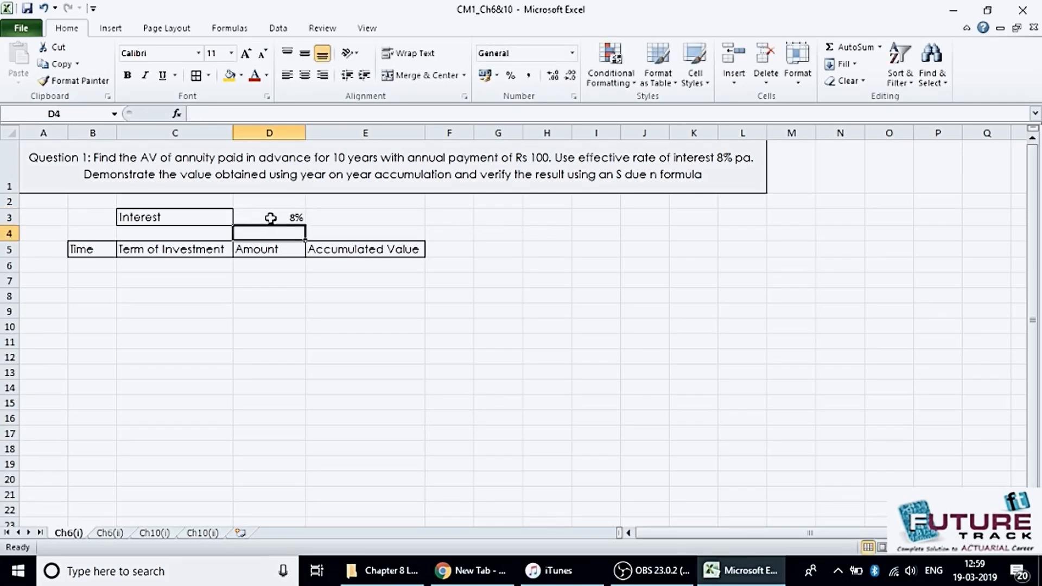
pyautogui.click(270, 218)
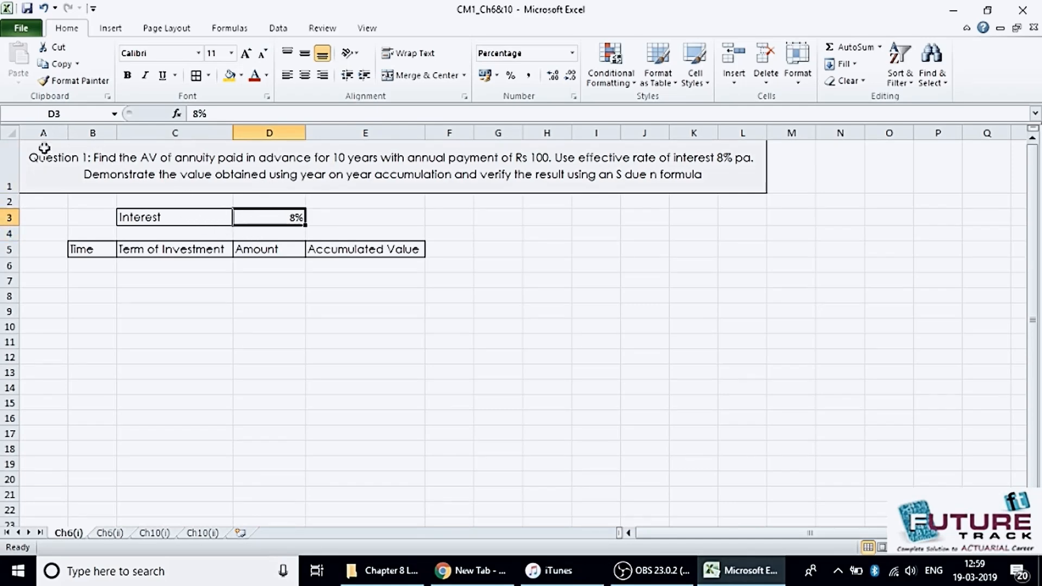
pyautogui.click(65, 113)
pyautogui.write('i')
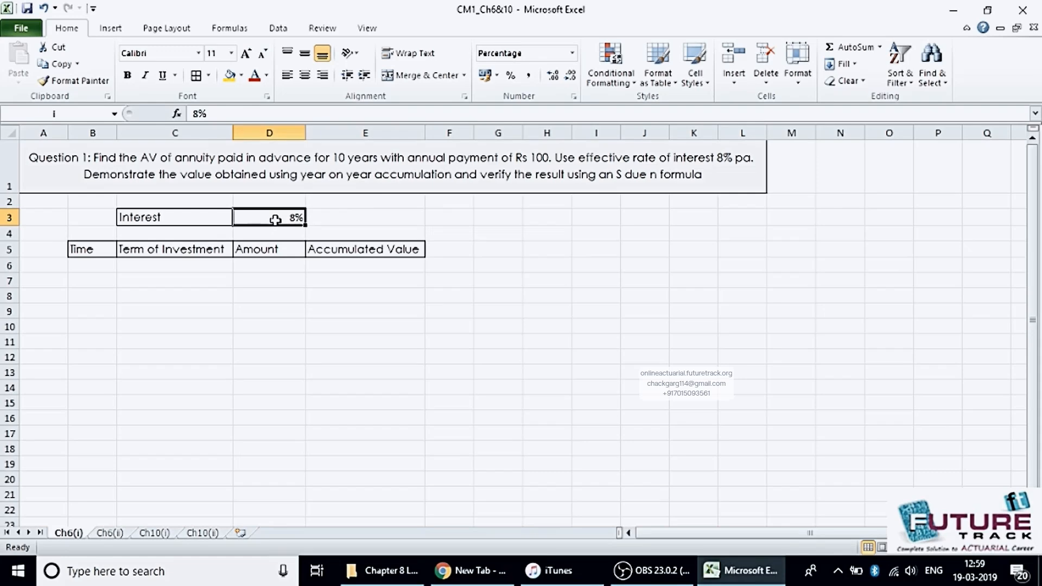
# Step: Enter the values 0, 1, 2, 3 and 4 under Time in cells B6 to B10
pyautogui.click(87, 265)
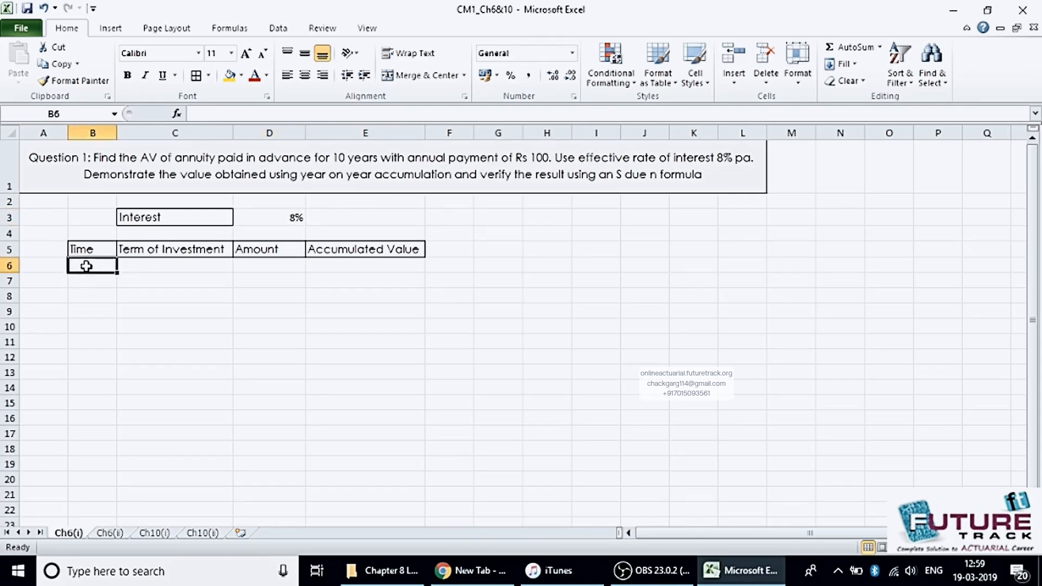
pyautogui.write('0')
pyautogui.press('Return')
pyautogui.write('1')
pyautogui.press('Return')
pyautogui.write('2')
pyautogui.press('Return')
pyautogui.write('3')
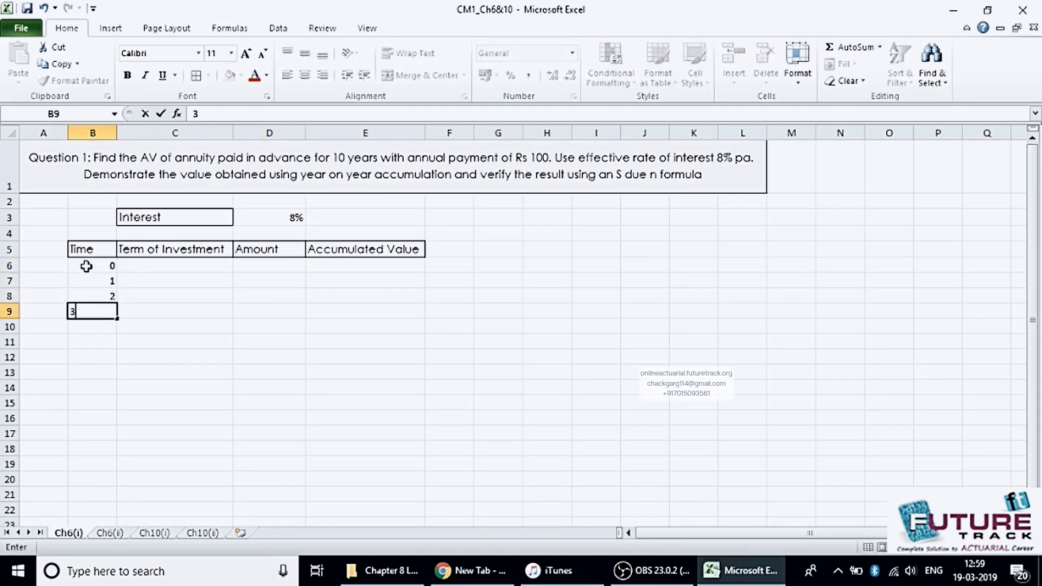
pyautogui.press('Return')
pyautogui.write('4')
pyautogui.press('Return')
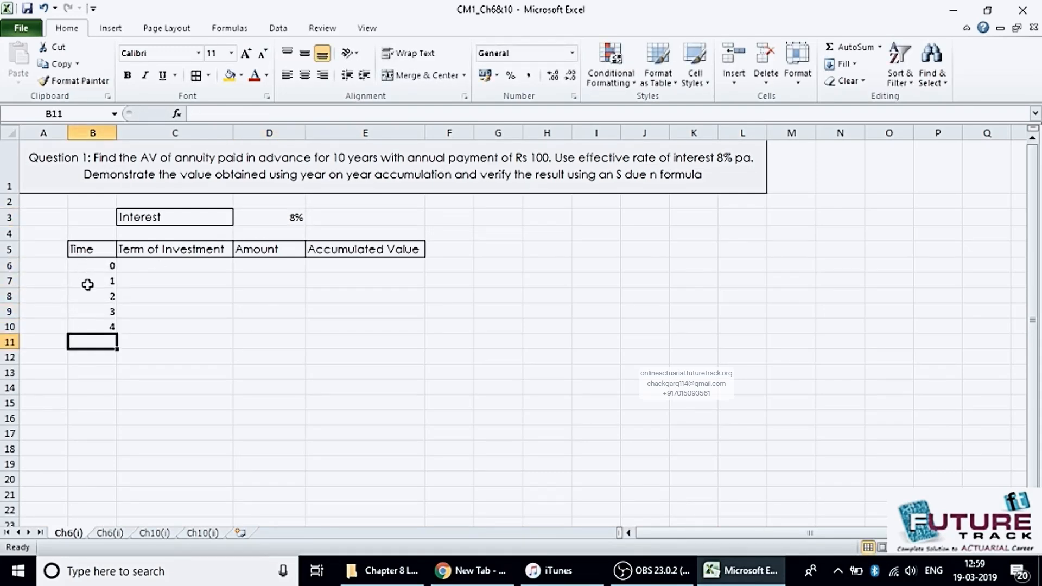
# Step: Extend the Time series from B6:B10 down to B16, then clear the extra 10 in B16
pyautogui.moveTo(86, 265); pyautogui.dragTo(88, 327)
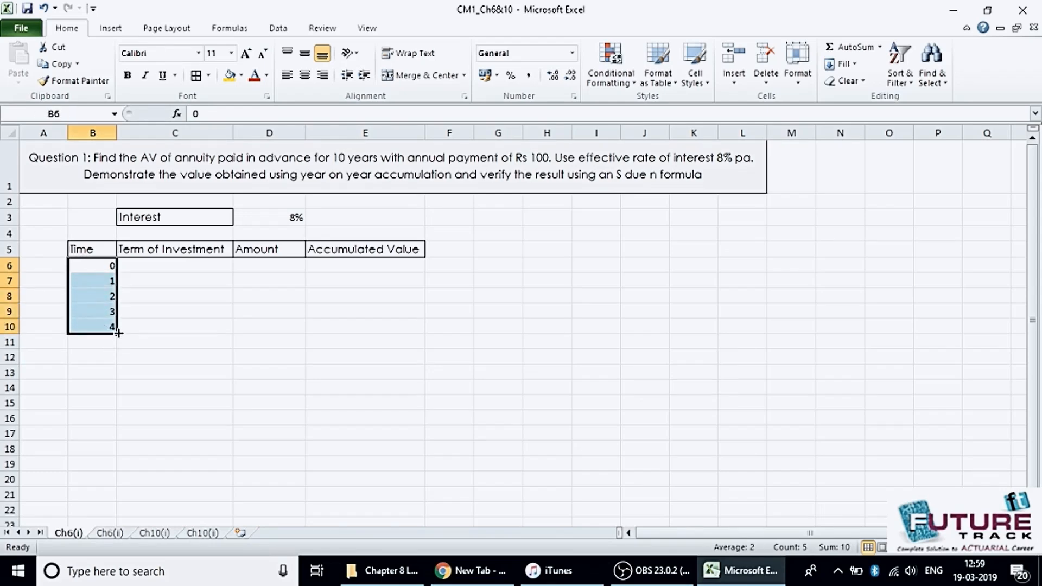
pyautogui.moveTo(118, 333); pyautogui.dragTo(119, 423)
pyautogui.click(103, 421)
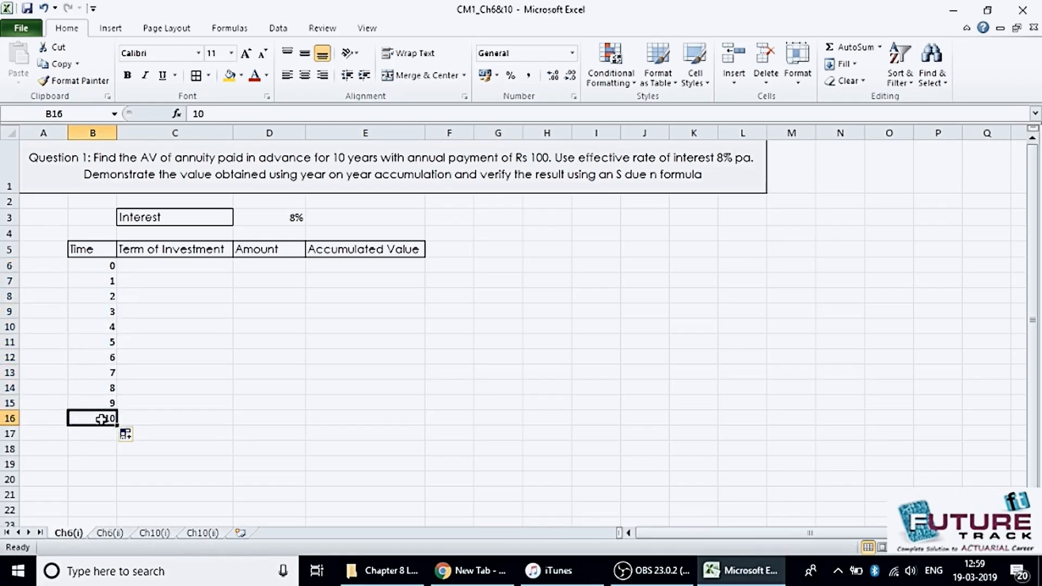
pyautogui.press('Delete')
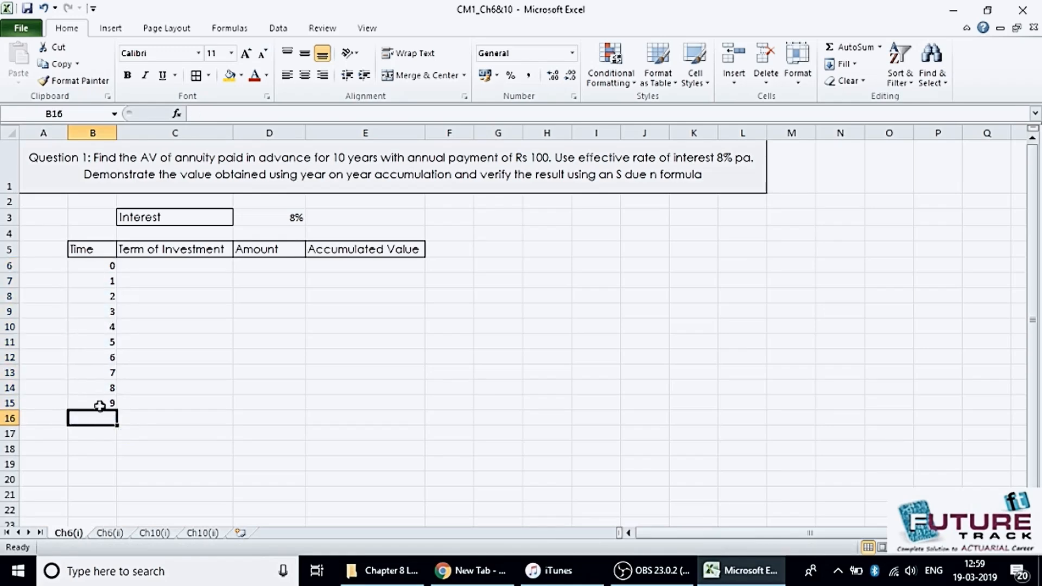
# Step: Fill the Amount column with 100 for every time period from D6 to D15
pyautogui.click(271, 266)
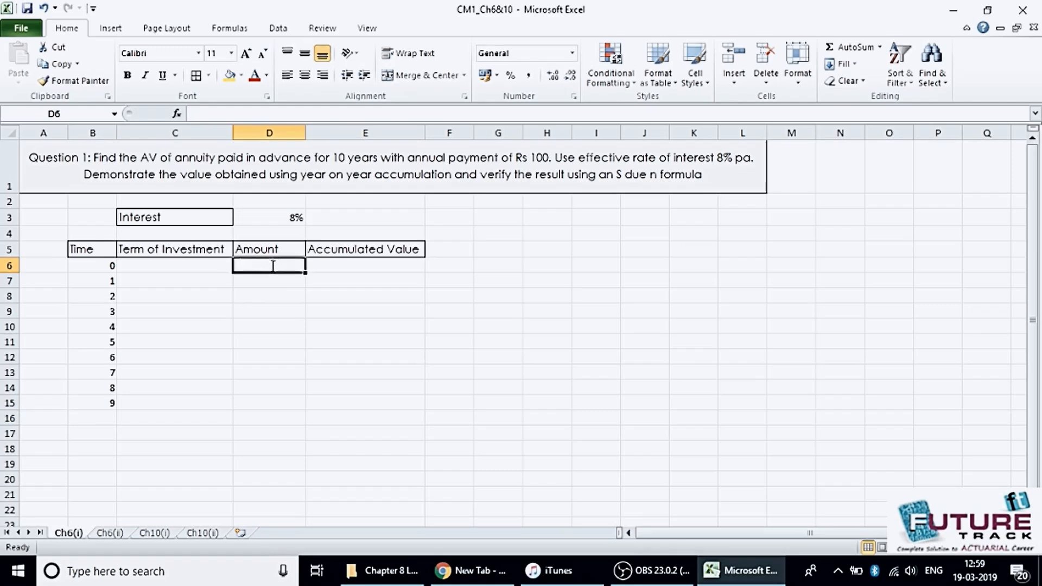
pyautogui.write('1000')
pyautogui.press('BackSpace')
pyautogui.press('Return')
pyautogui.write('1000')
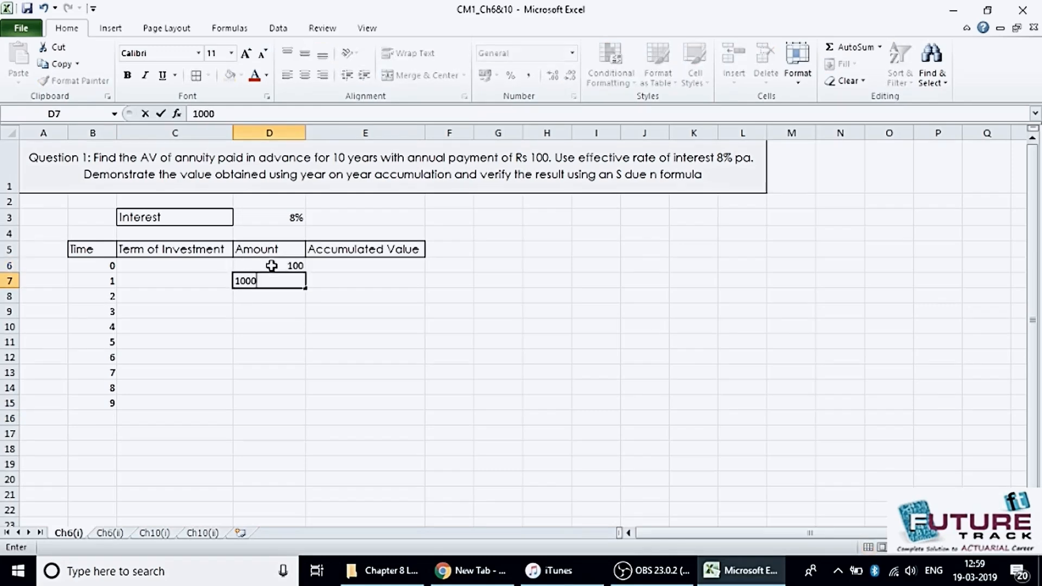
pyautogui.press('Return')
pyautogui.press('Up')
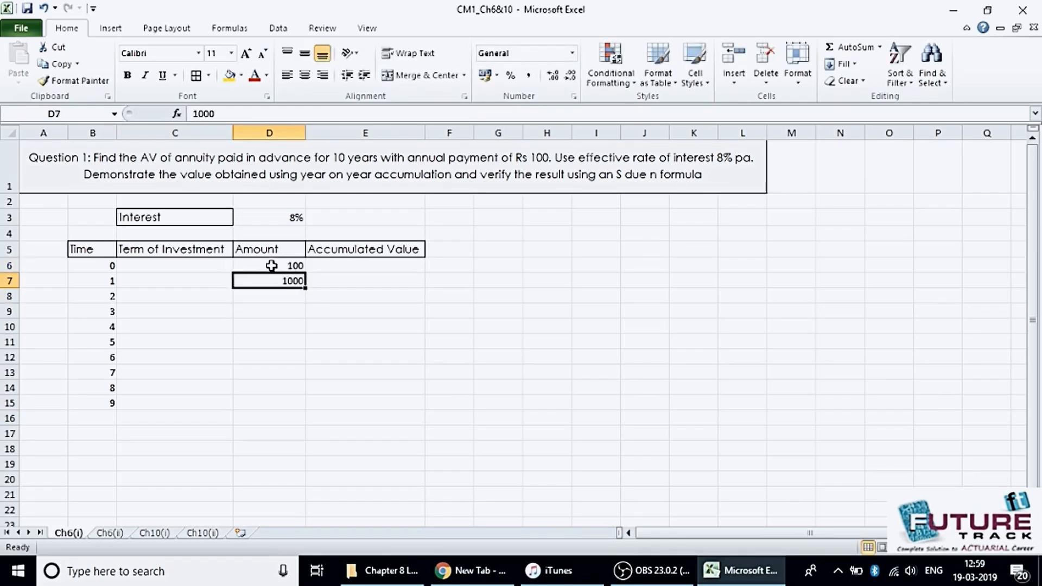
pyautogui.write('100')
pyautogui.press('Return')
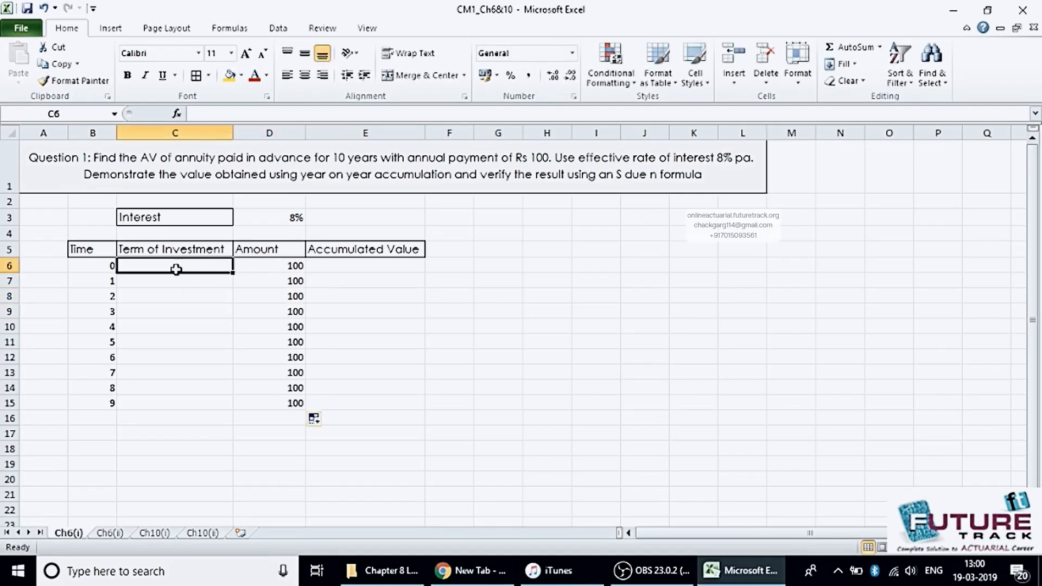
pyautogui.press('End')
pyautogui.doubleClick(176, 266)
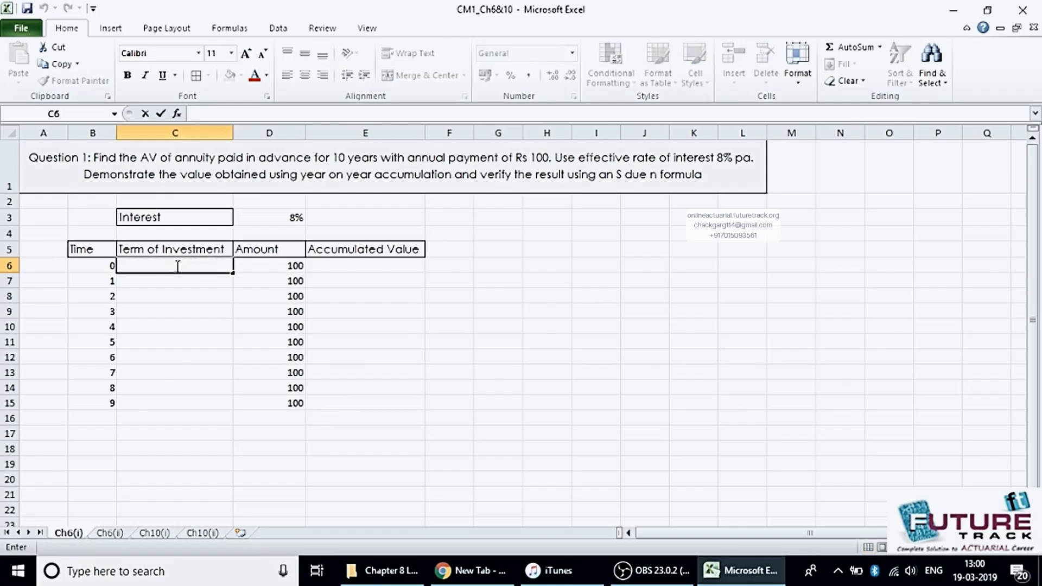
pyautogui.press('Escape')
pyautogui.click(224, 339)
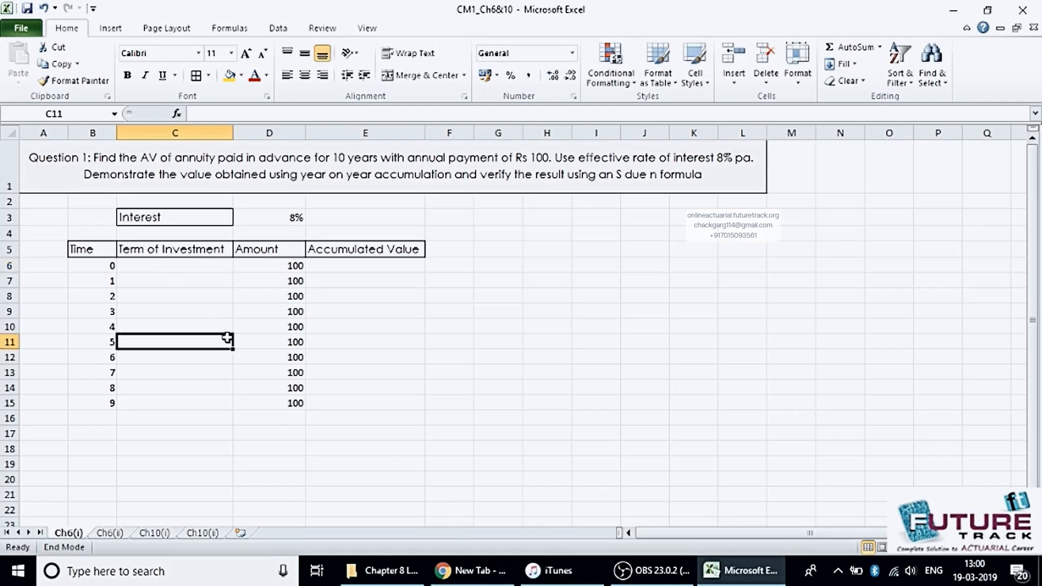
# Step: Enter 10, 9 and 8 under Term of Investment from C6 and extend the descending series down to C15
pyautogui.click(181, 265)
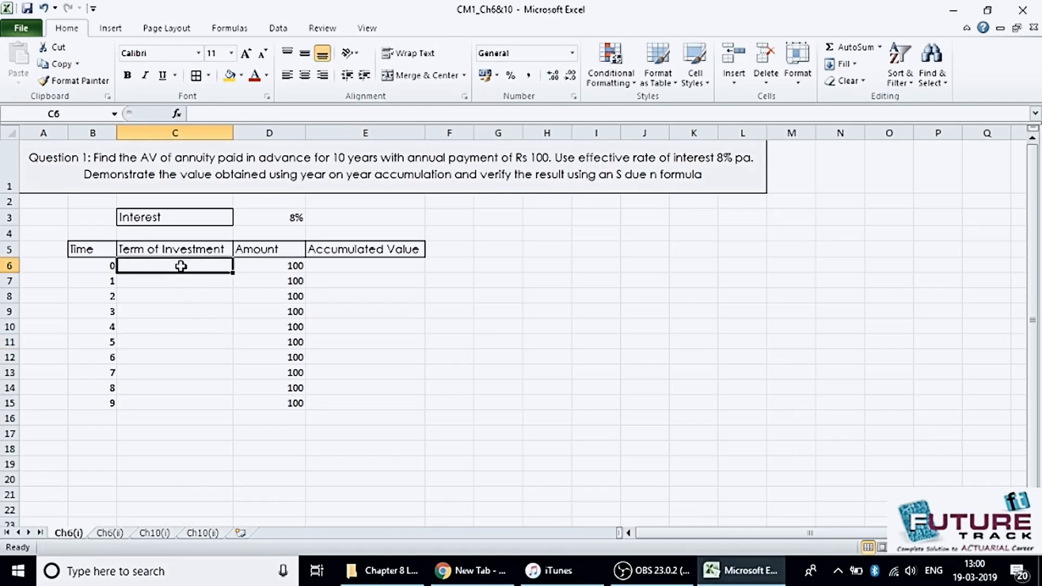
pyautogui.write('10')
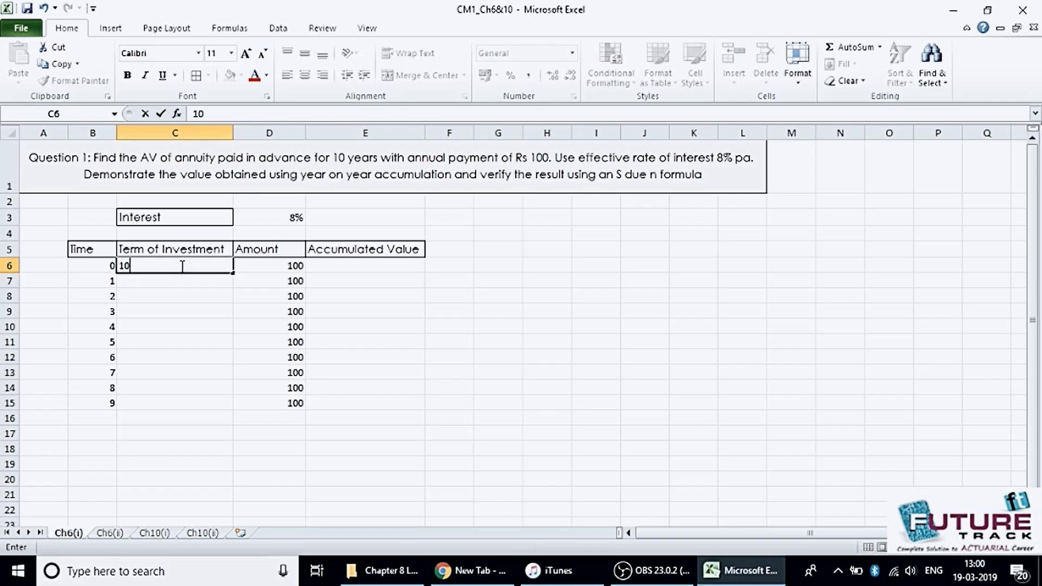
pyautogui.press('Return')
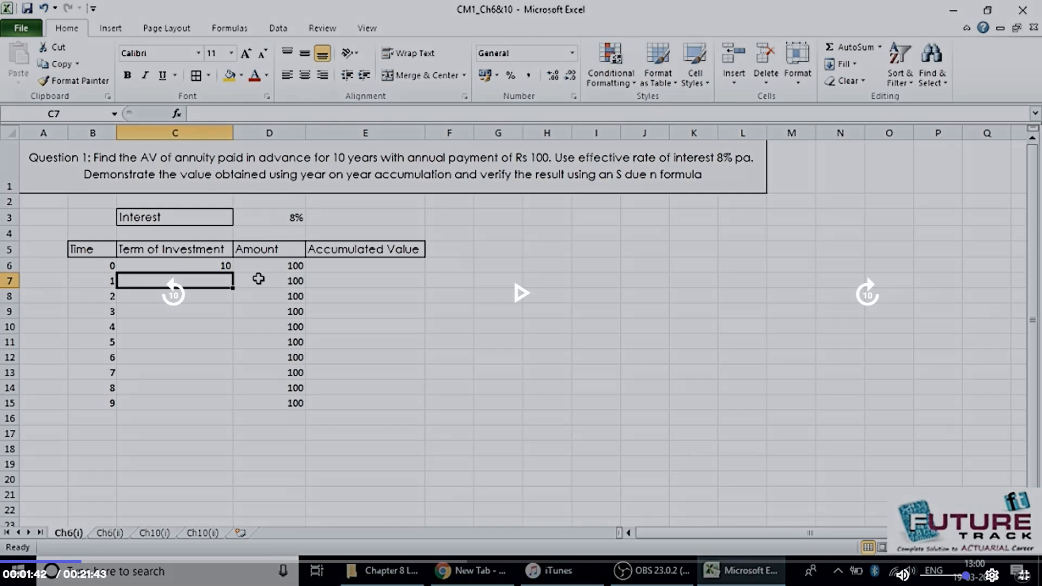
pyautogui.write('9')
pyautogui.press('Return')
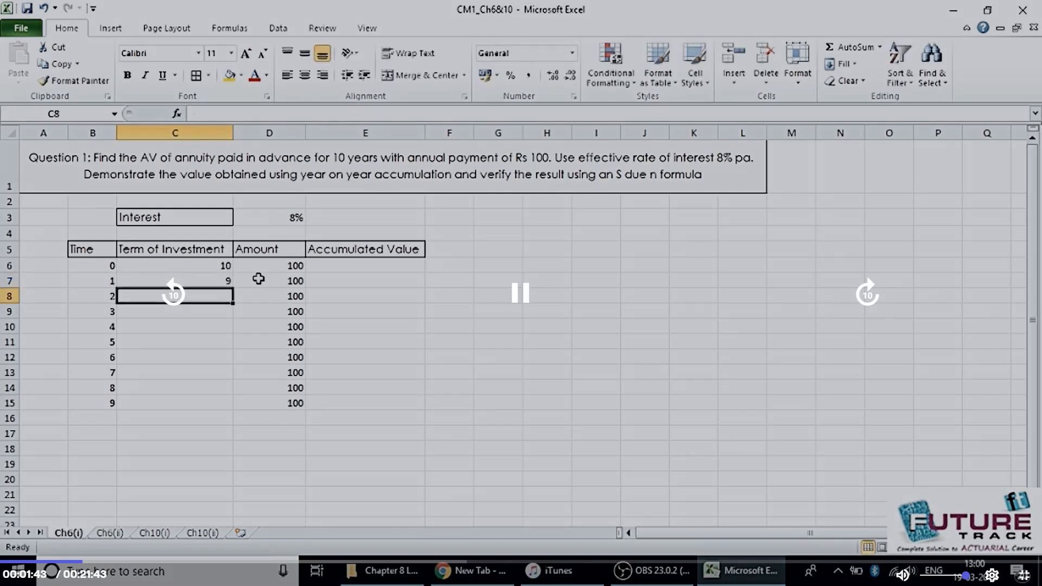
pyautogui.write('8')
pyautogui.press('Return')
pyautogui.moveTo(220, 258); pyautogui.dragTo(221, 291)
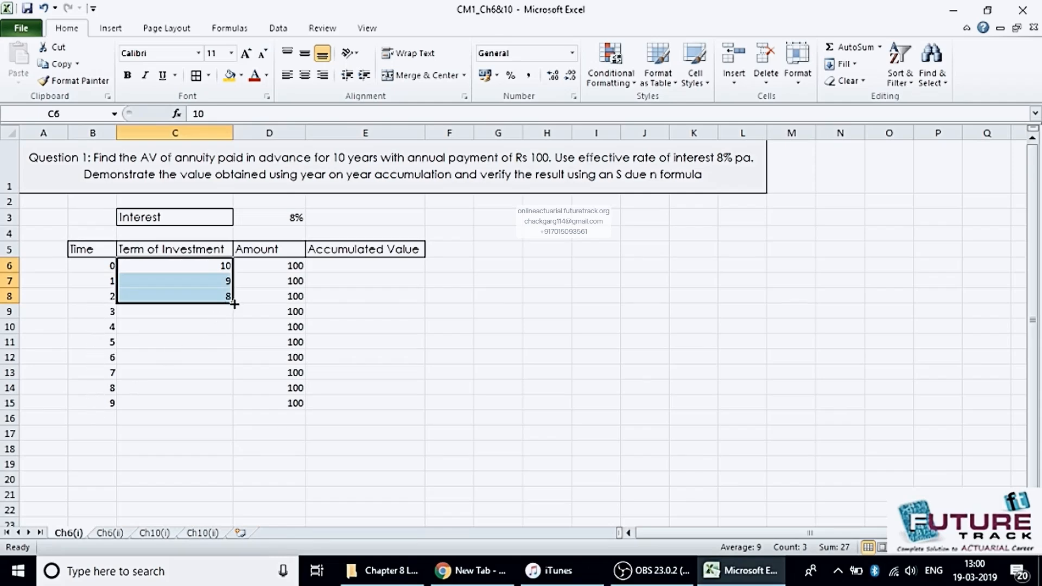
pyautogui.doubleClick(233, 303)
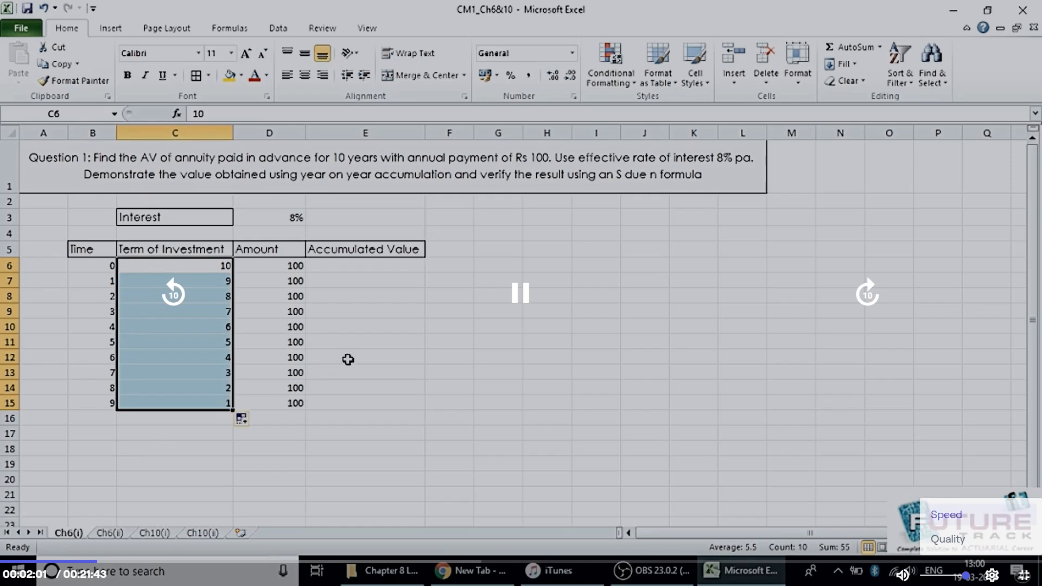
# Step: Calculate the Accumulated Value in E6 with =D6*(1+i)^C6 and fill the formula down to E15
pyautogui.click(343, 266)
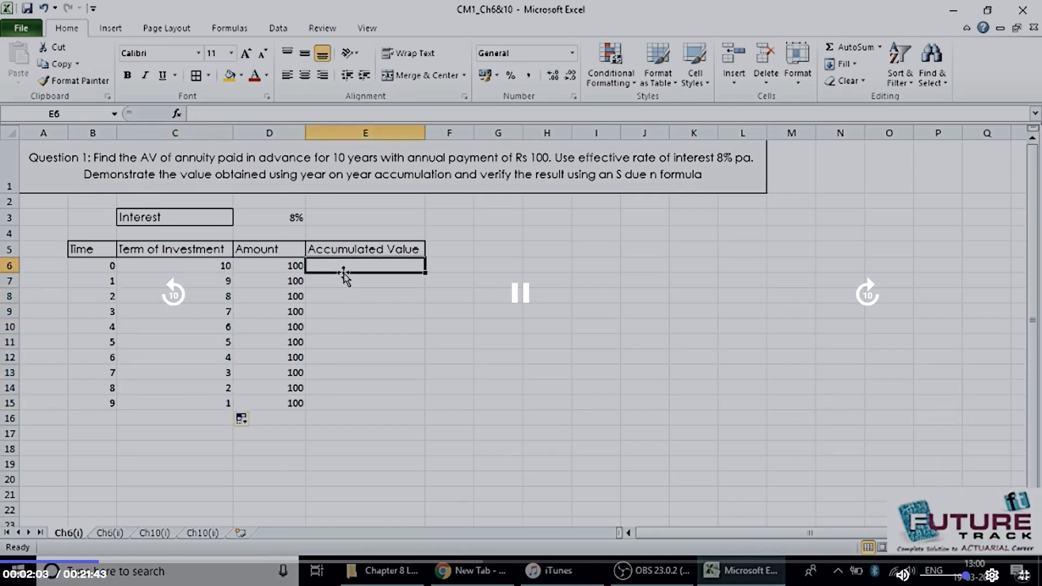
pyautogui.press('Left')
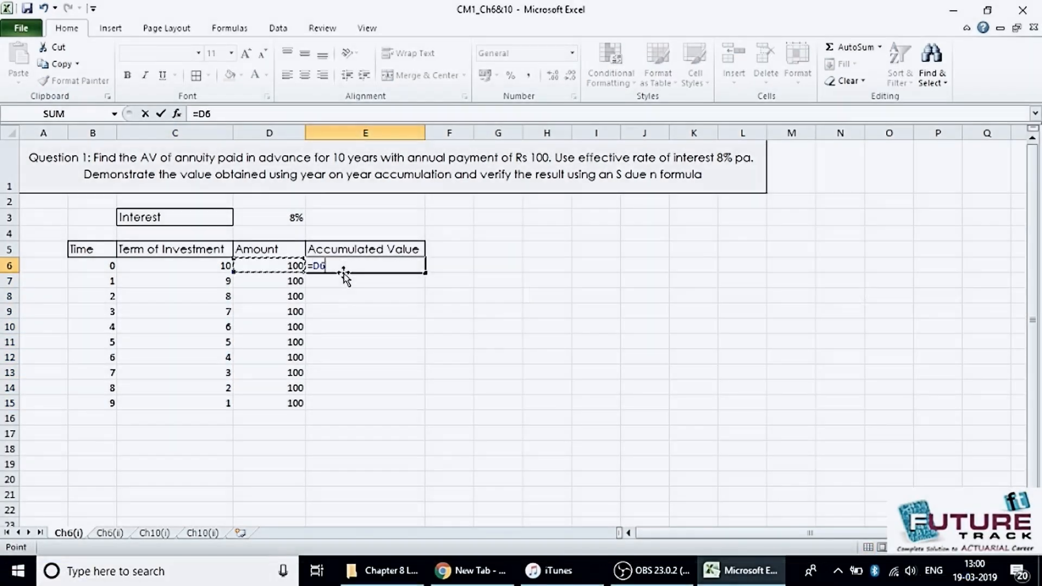
pyautogui.write('*(1+I')
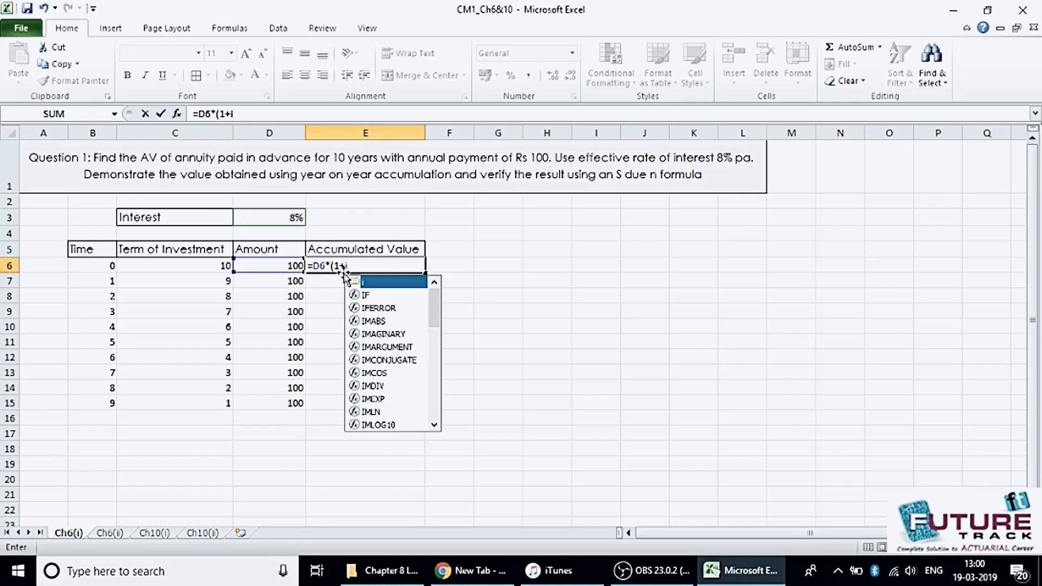
pyautogui.press('Escape')
pyautogui.write(')')
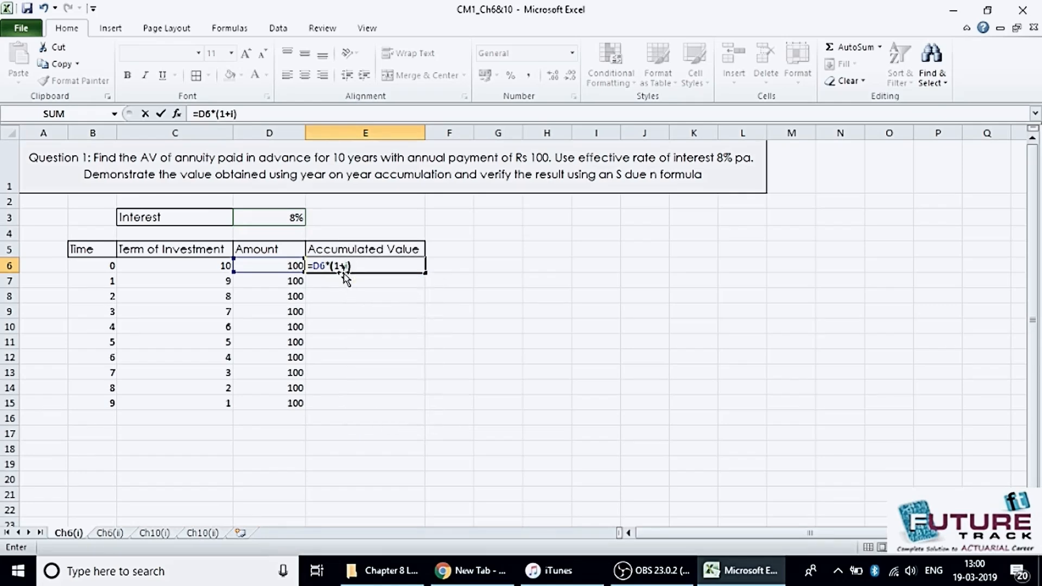
pyautogui.write('^')
pyautogui.press('Left')
pyautogui.press('Left')
pyautogui.press('Left')
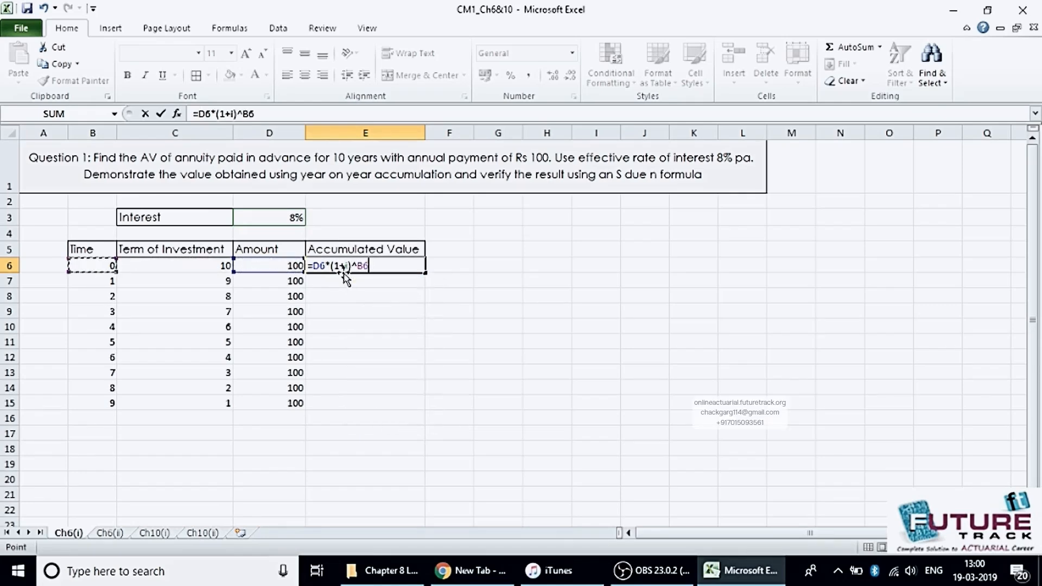
pyautogui.press('Right')
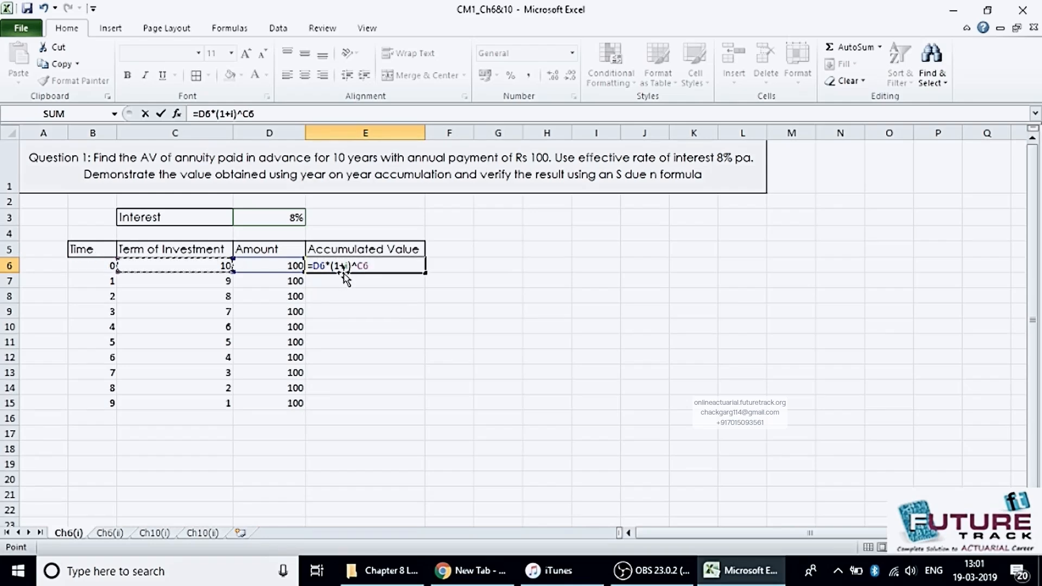
pyautogui.press('Return')
pyautogui.click(347, 266)
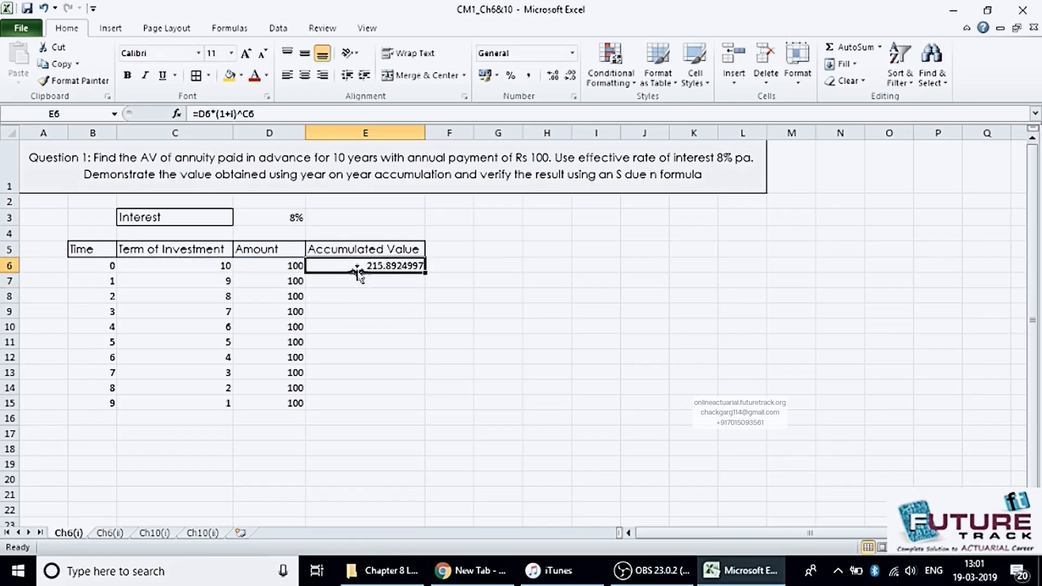
pyautogui.doubleClick(426, 273)
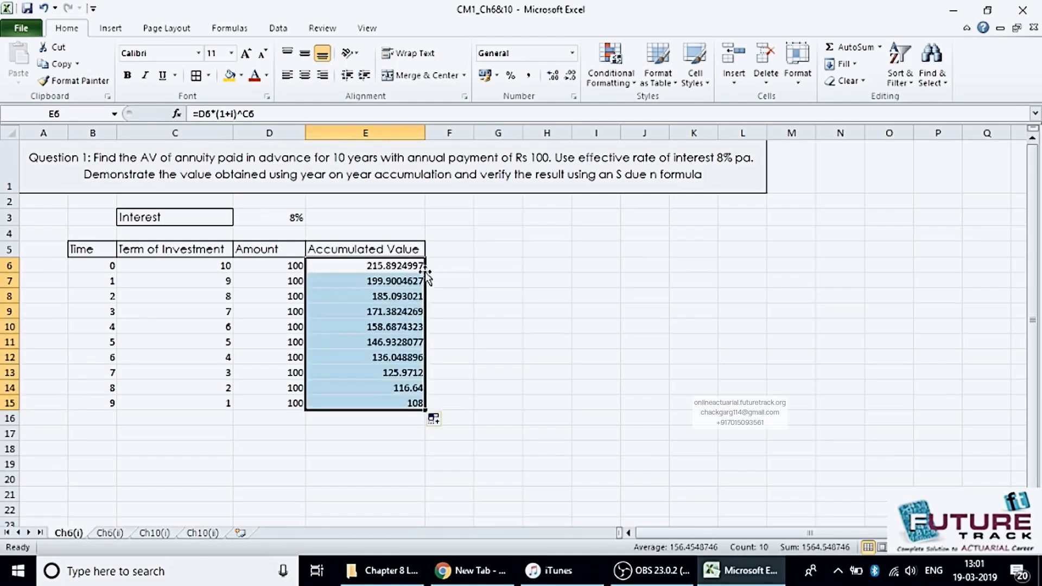
# Step: Total the accumulated values E6:E15 in E16 with a SUM formula
pyautogui.click(366, 416)
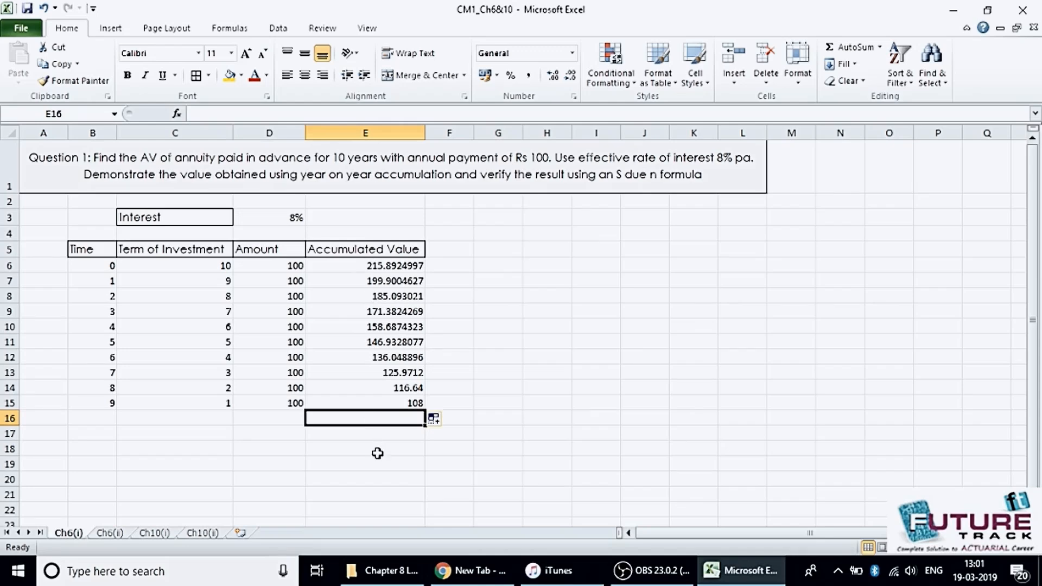
pyautogui.hotkey('alt', '=')
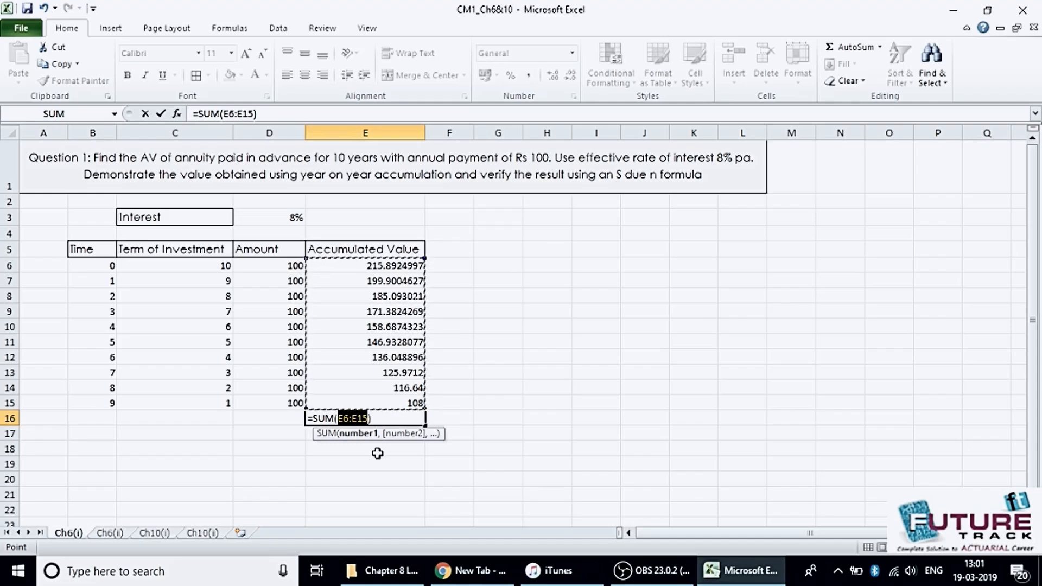
pyautogui.press('Return')
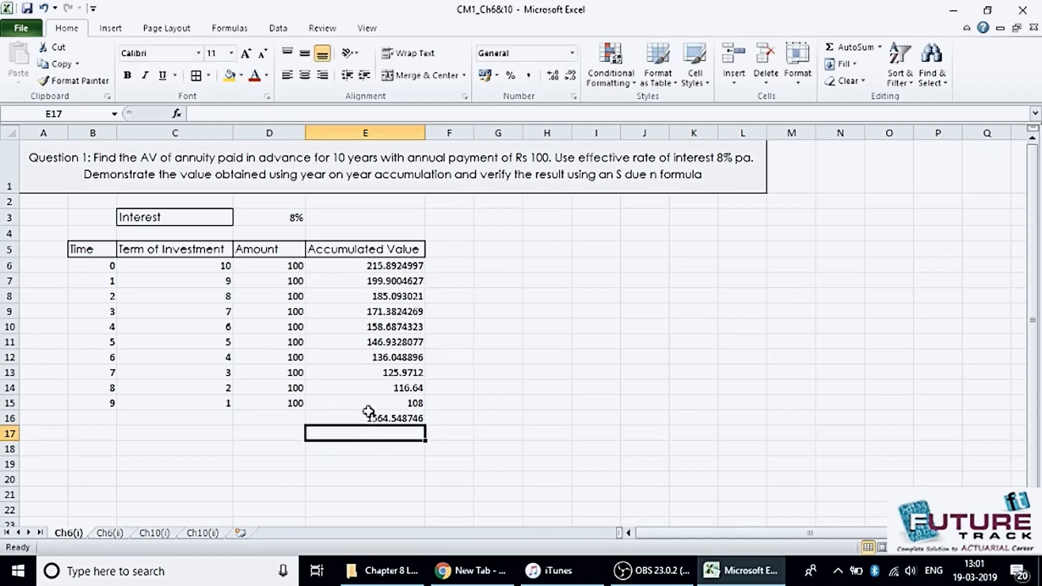
# Step: Enter the label "S due n" in C18 and the formula =100*((1+i)^10-1)/(i/1+i) in D18
pyautogui.click(202, 443)
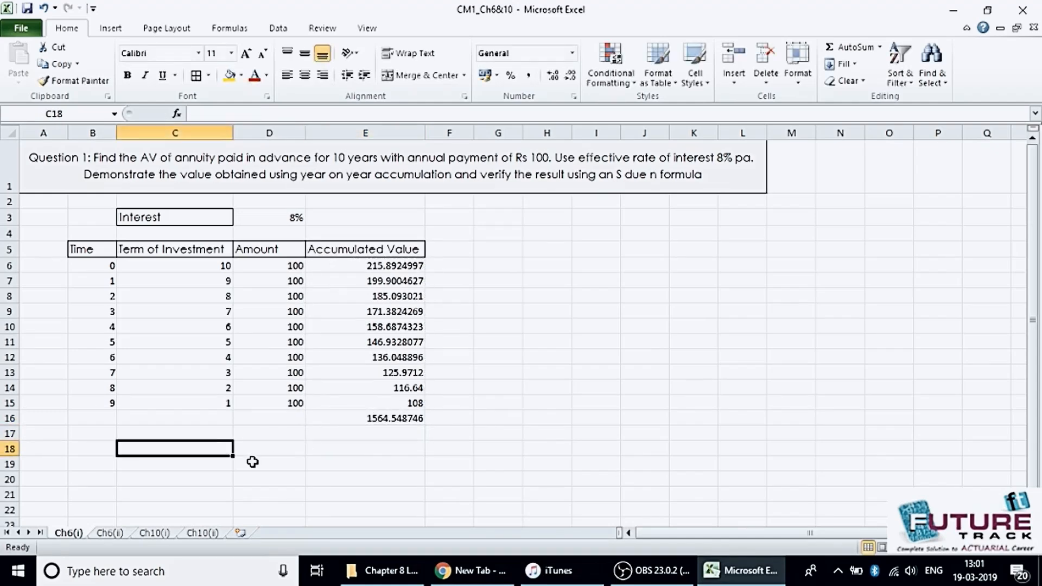
pyautogui.write('S due n')
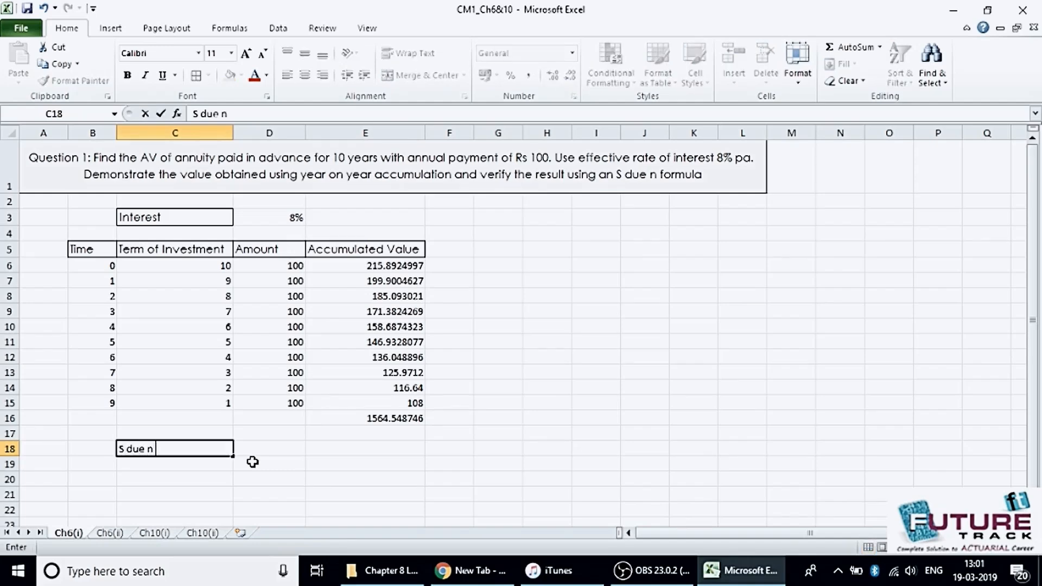
pyautogui.press('Tab')
pyautogui.write('=')
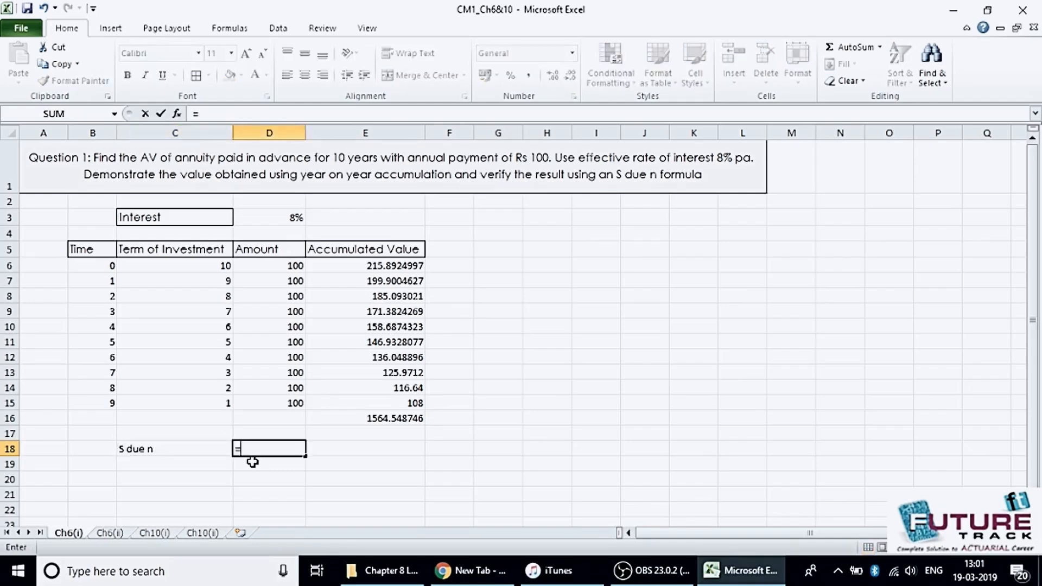
pyautogui.write('100*((1+i')
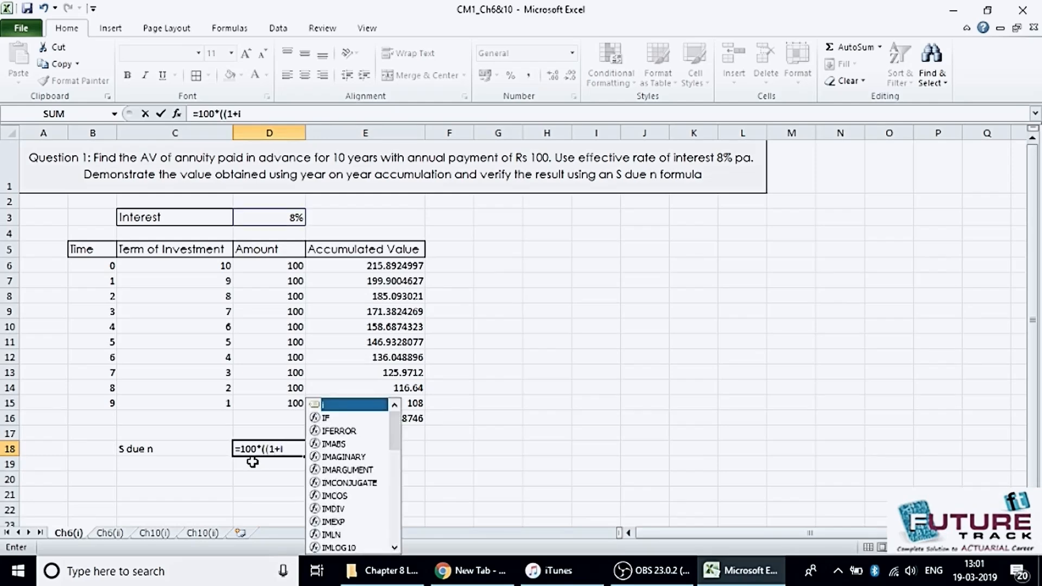
pyautogui.write(')^10-')
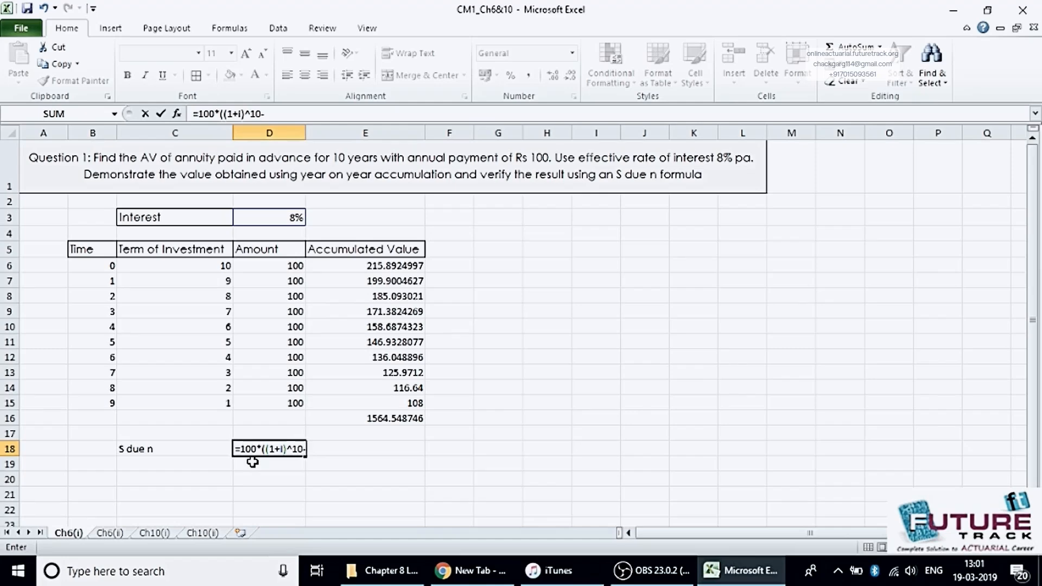
pyautogui.write('1)/(i/1+i)')
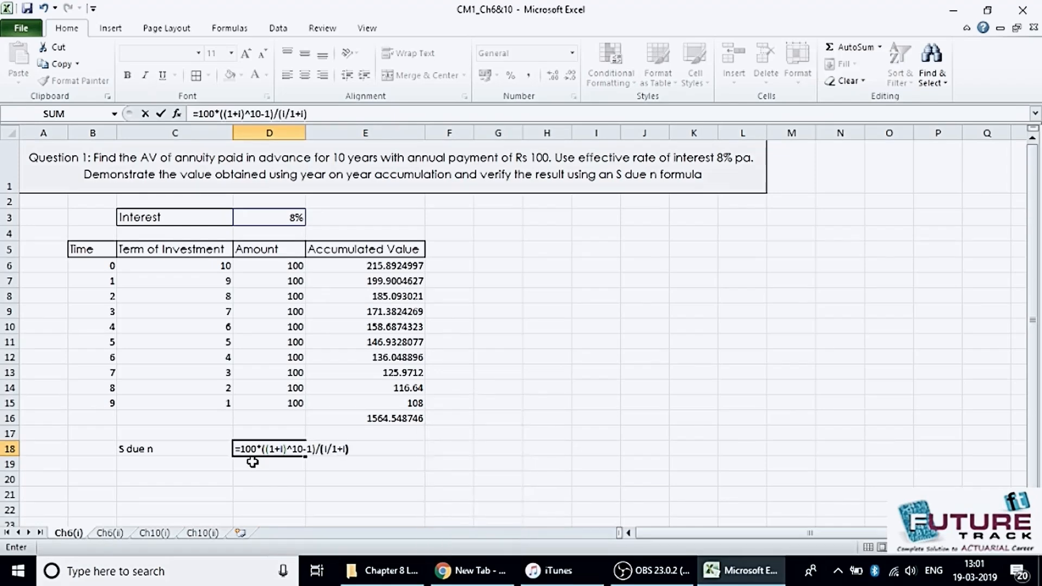
pyautogui.press('Return')
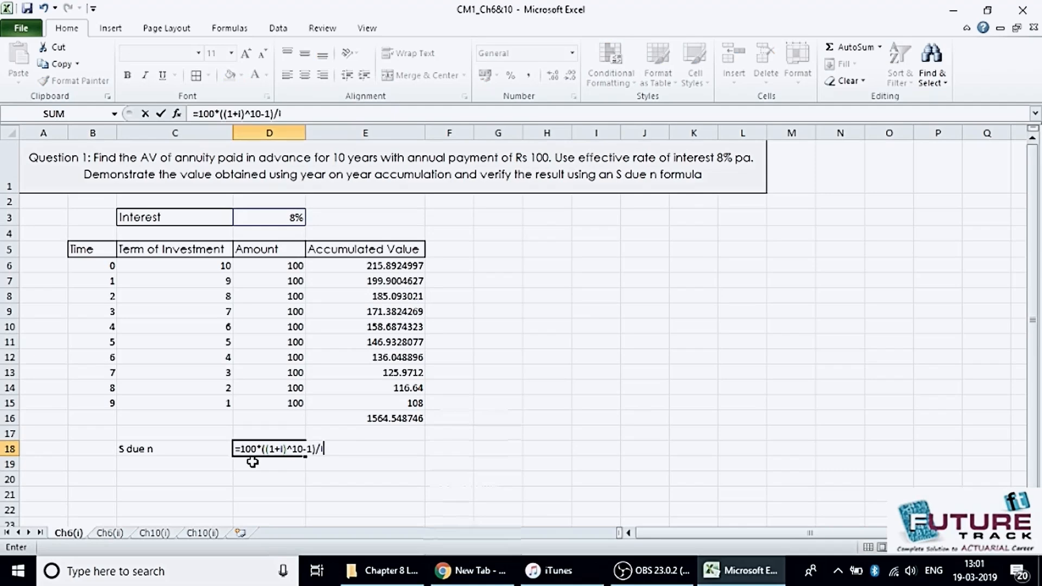
pyautogui.press('BackSpace')
pyautogui.write('(')
pyautogui.write('i/1+')
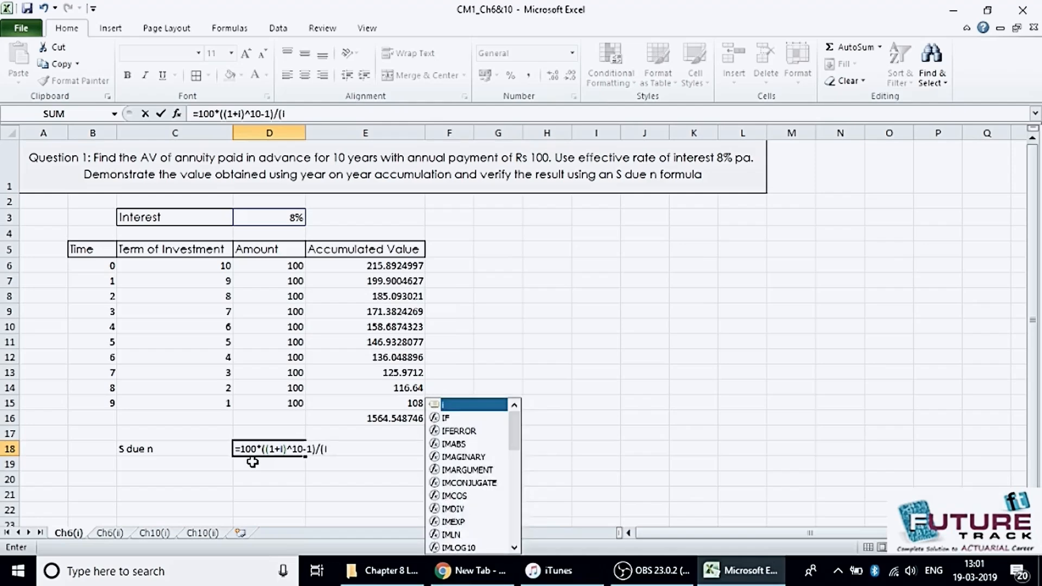
pyautogui.write('i)')
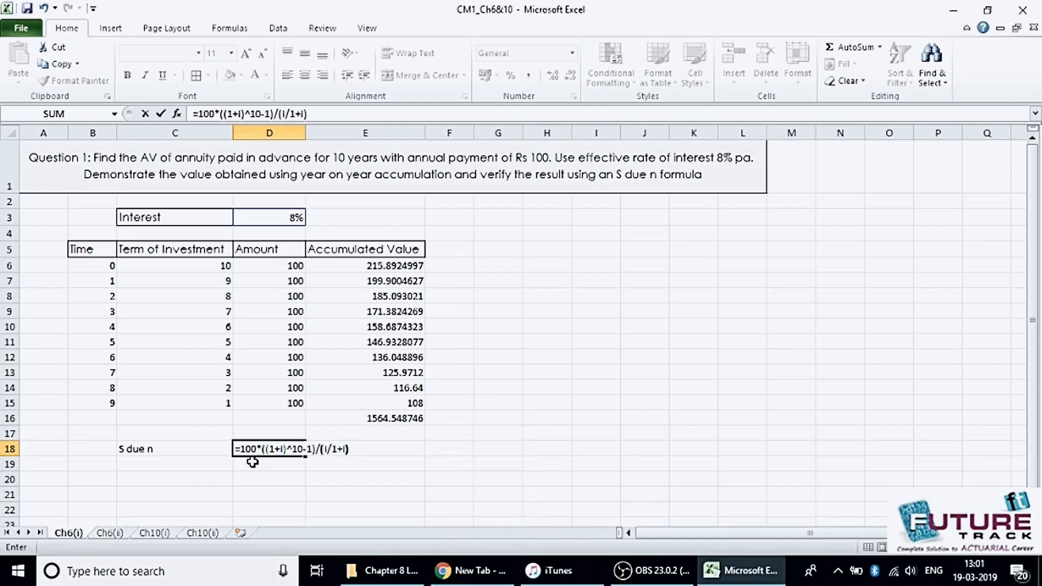
pyautogui.press('Return')
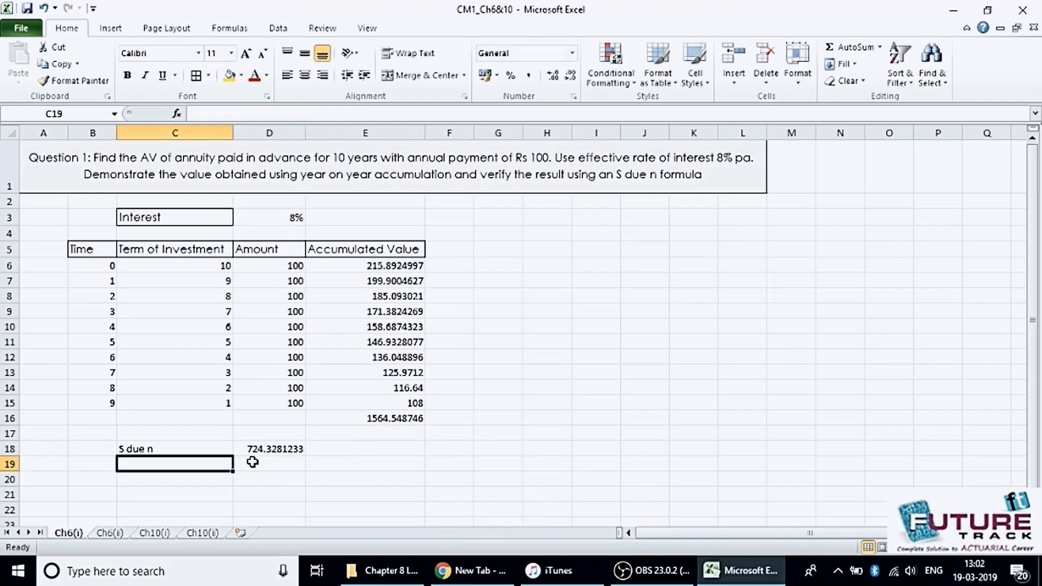
# Step: Bracket the 1+i in the denominator of D18 so the formula reads =100*((1+i)^10-1)/(i/(1+i))
pyautogui.click(252, 451)
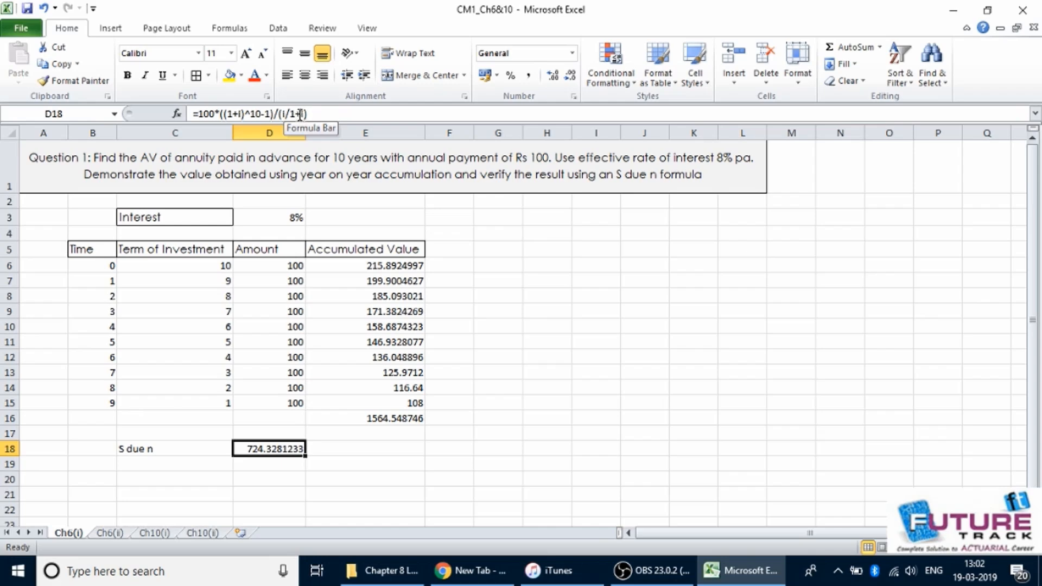
pyautogui.click(293, 114)
pyautogui.write('(')
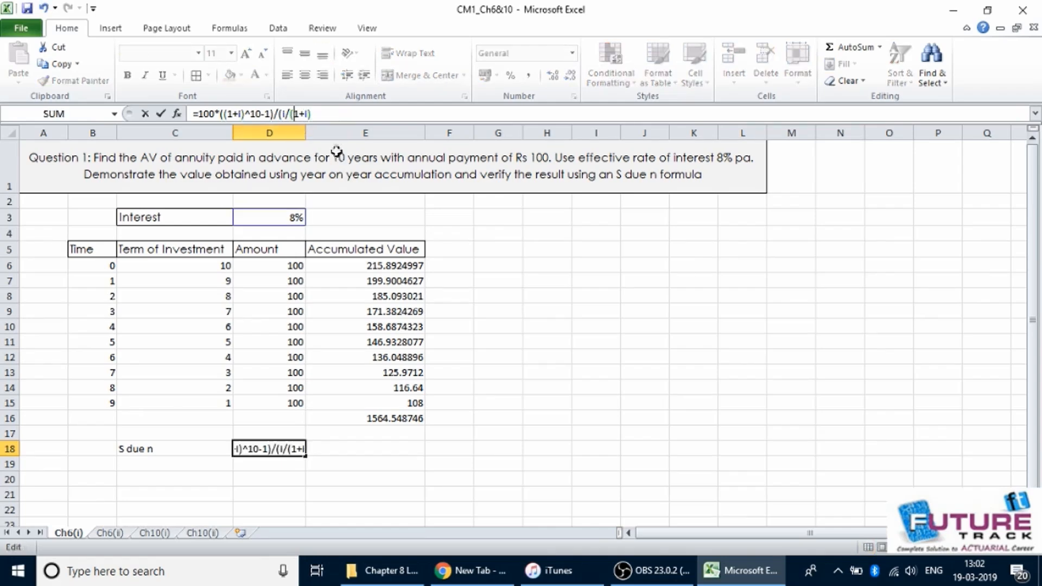
pyautogui.click(325, 114)
pyautogui.write(')')
pyautogui.press('Return')
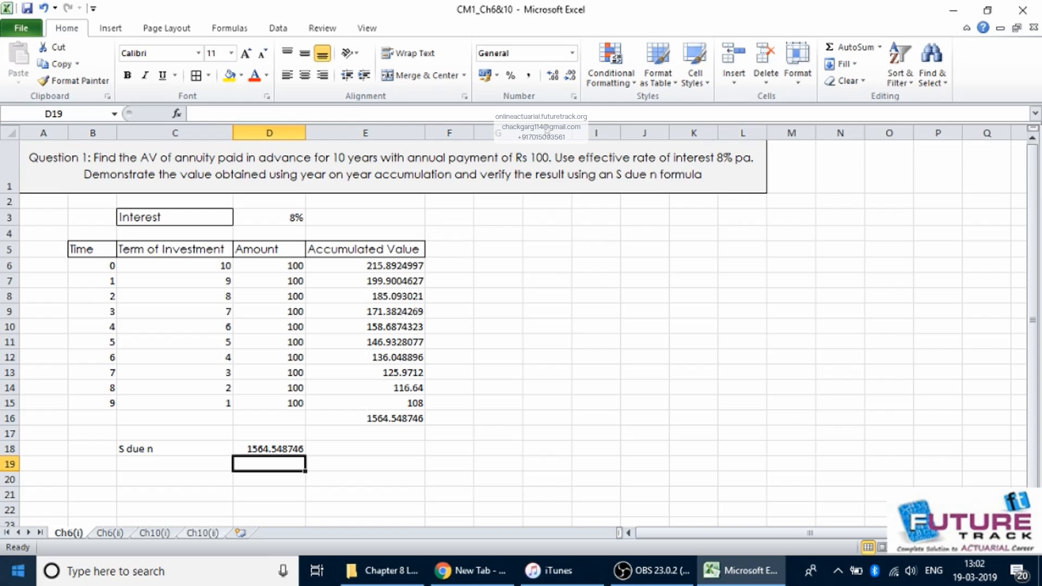
# Step: Switch to the Ch6(ii) sheet and enter the label i(2) in C4 with the rate 6% in D4
pyautogui.hotkey('ctrl', 'pagedown')
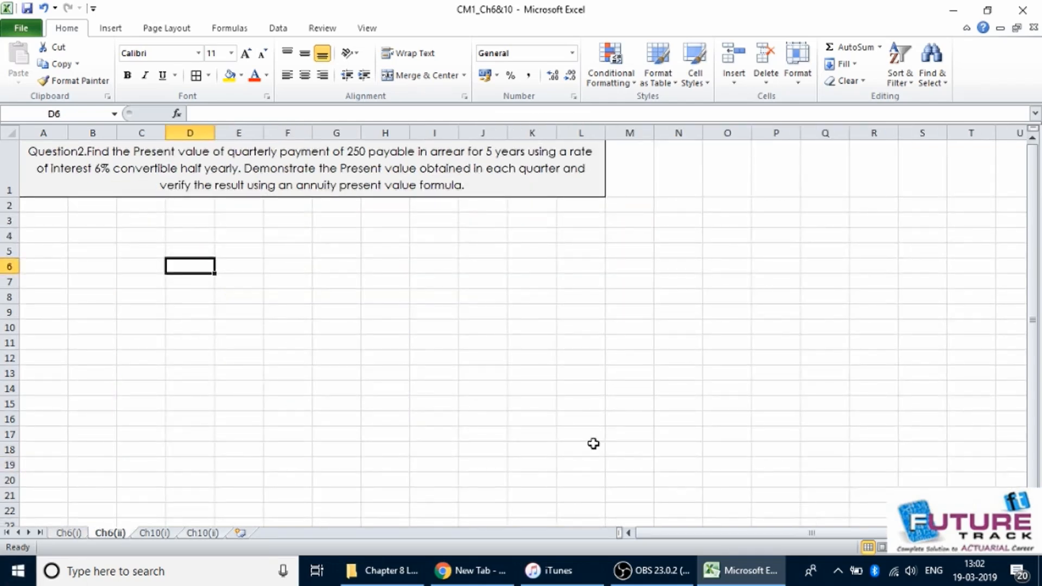
pyautogui.press('Up')
pyautogui.press('Up')
pyautogui.press('Left')
pyautogui.write('i*2')
pyautogui.press('BackSpace')
pyautogui.press('BackSpace')
pyautogui.write('(2)')
pyautogui.press('Right')
pyautogui.write('6%')
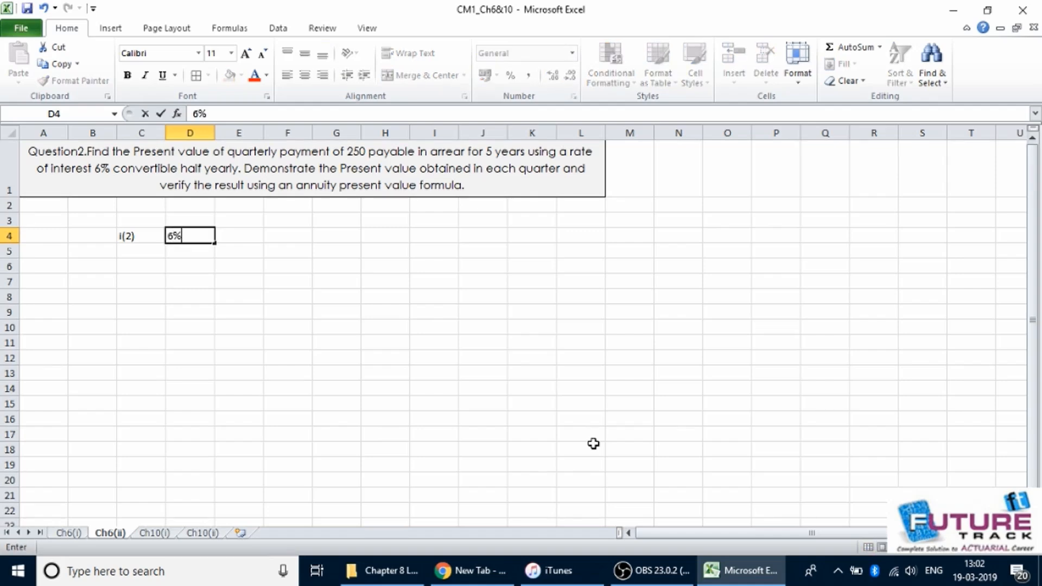
pyautogui.press('Return')
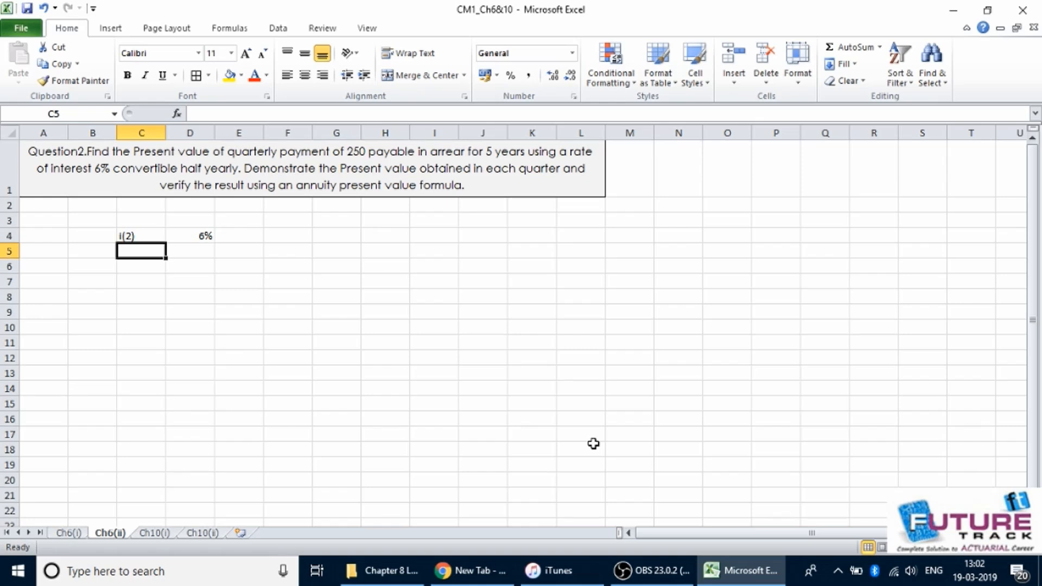
# Step: Label C5 as i(4)/4 and enter the conversion formula =(1+D4/2)^(2/4) in D5
pyautogui.write('i')
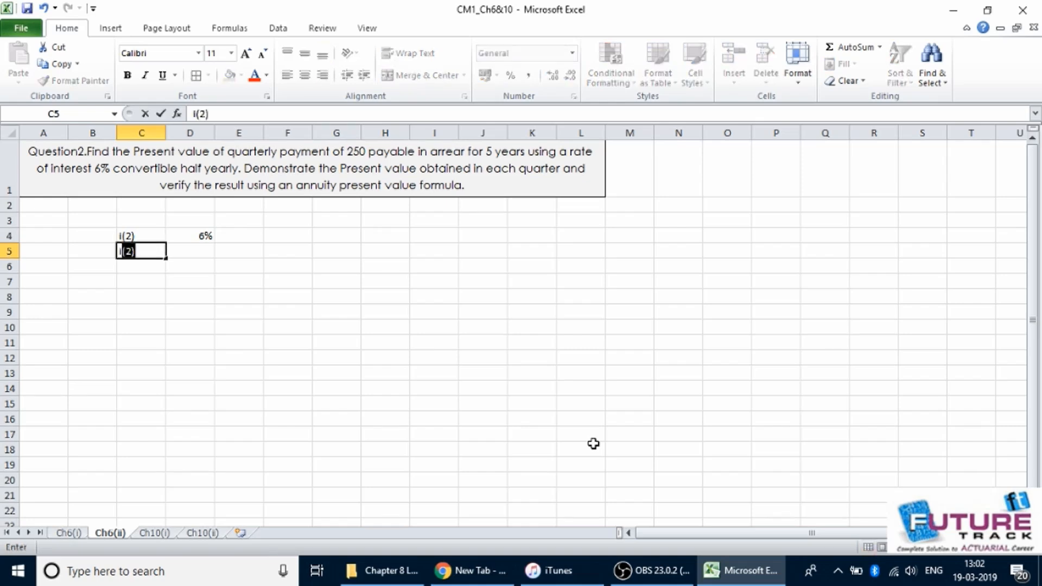
pyautogui.write('(4)/4')
pyautogui.press('Tab')
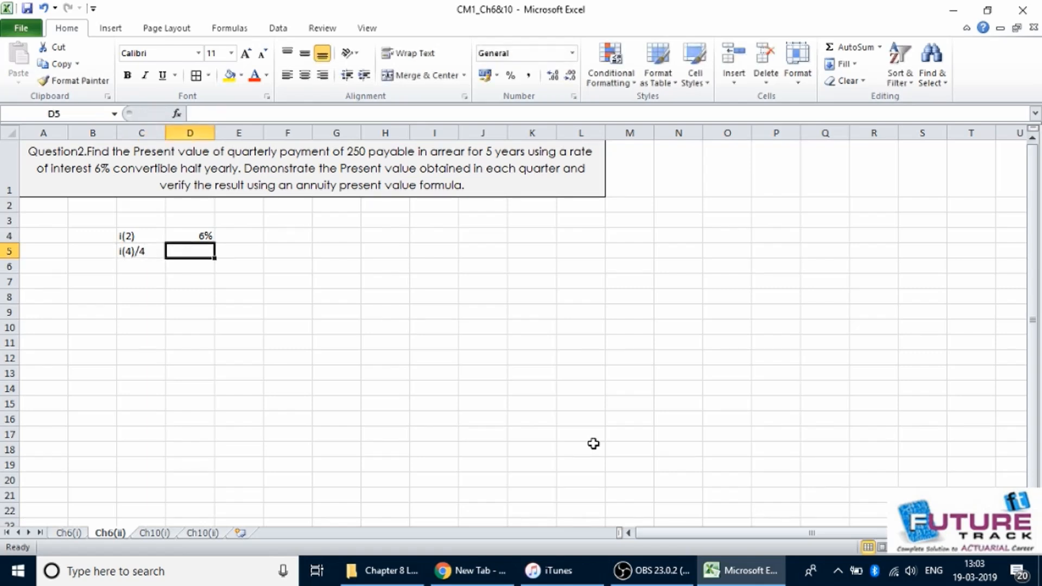
pyautogui.write('=(1+')
pyautogui.press('Up')
pyautogui.write('/2)')
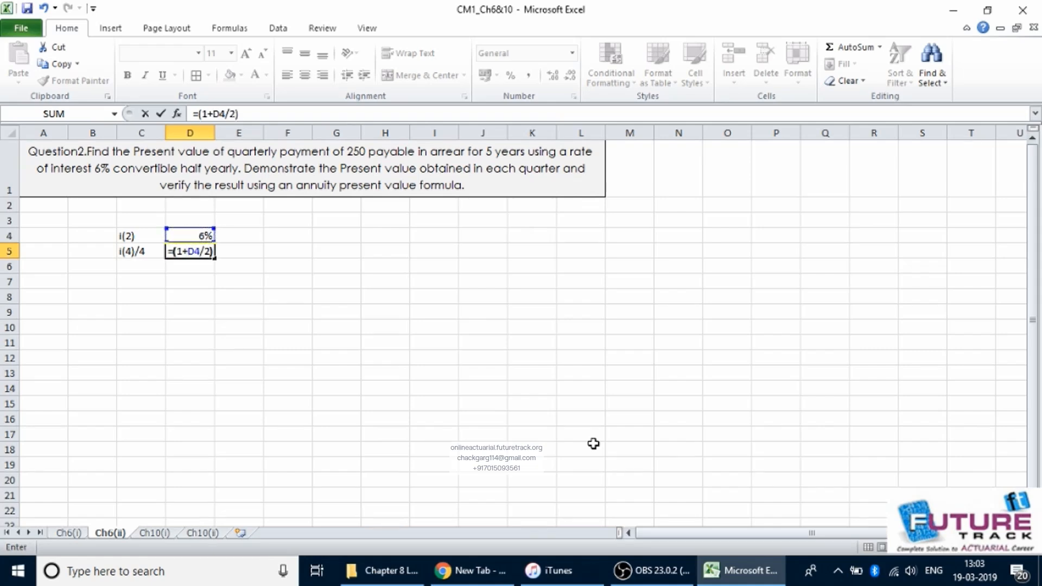
pyautogui.write('^(2/4)')
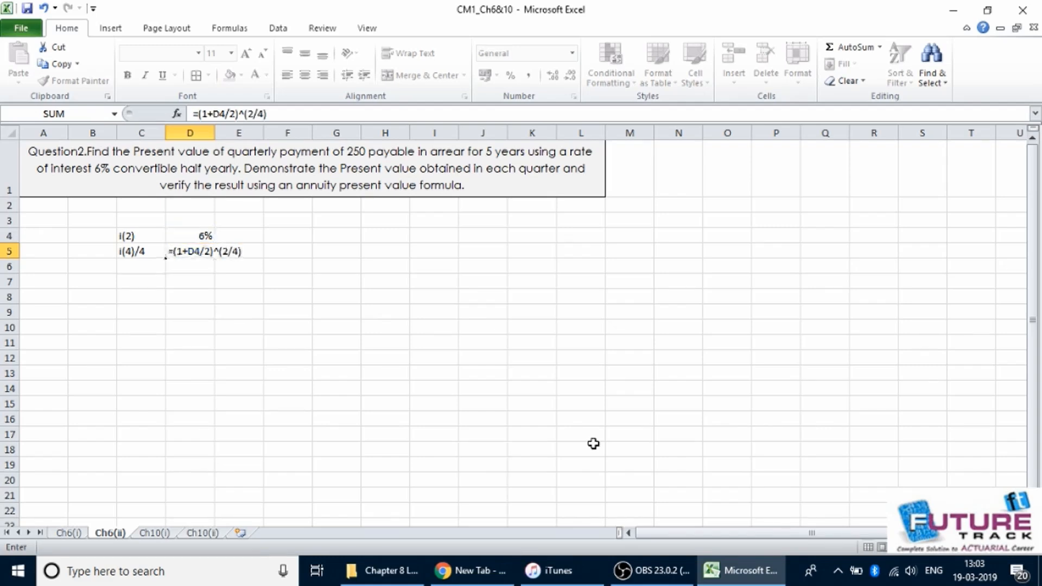
pyautogui.press('Return')
# Step: Append -1 to the D5 formula so it reads =(1+D4/2)^(2/4)-1, and widen column D slightly
pyautogui.click(195, 250)
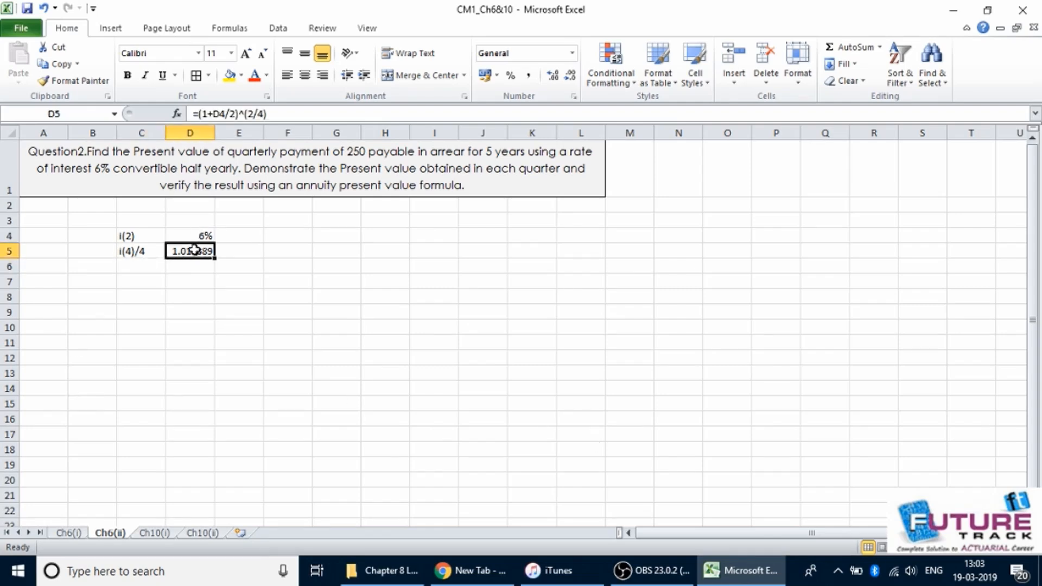
pyautogui.click(275, 113)
pyautogui.write('-1')
pyautogui.press('Return')
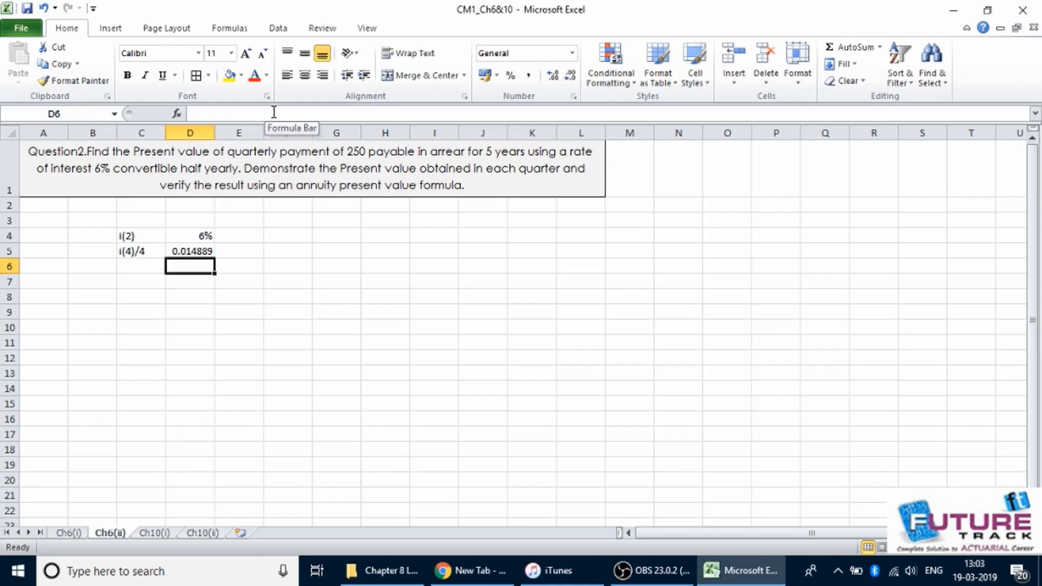
pyautogui.moveTo(215, 133); pyautogui.dragTo(227, 132)
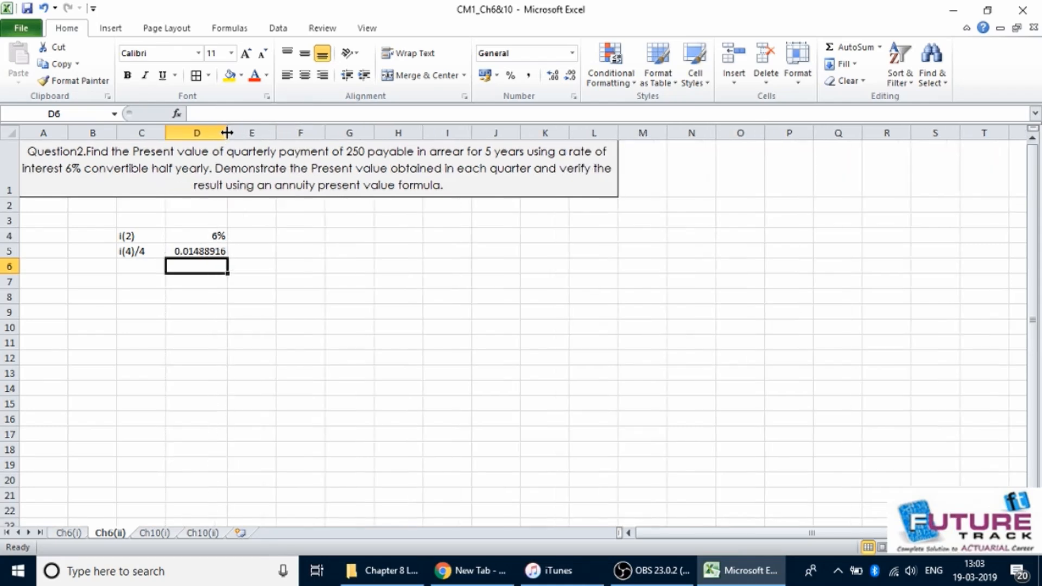
# Step: Enter the heading "Time of payment" in C7 and widen column C slightly
pyautogui.click(136, 284)
pyautogui.write('T')
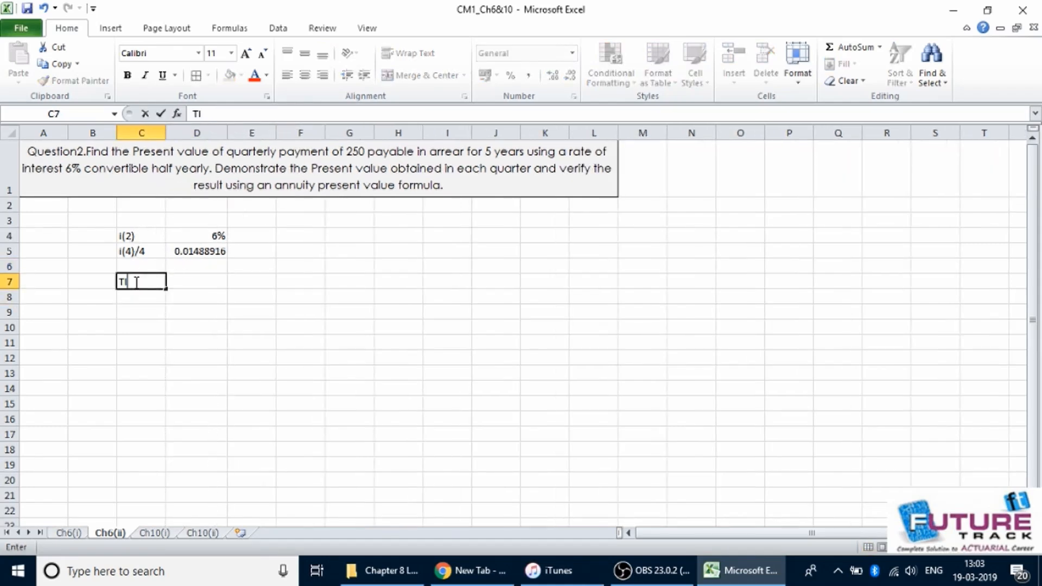
pyautogui.write('i')
pyautogui.write('me of payment')
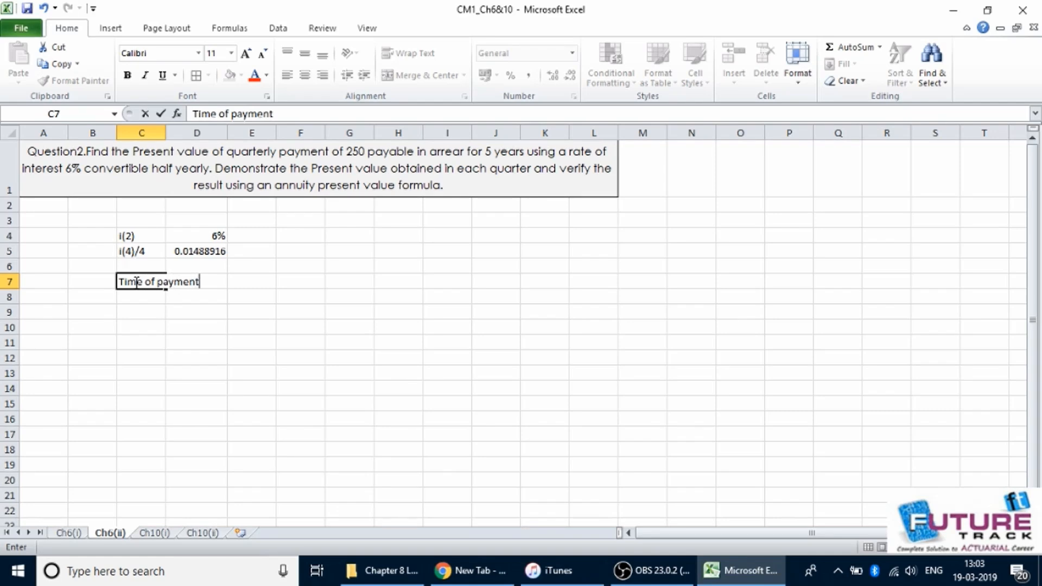
pyautogui.press('Return')
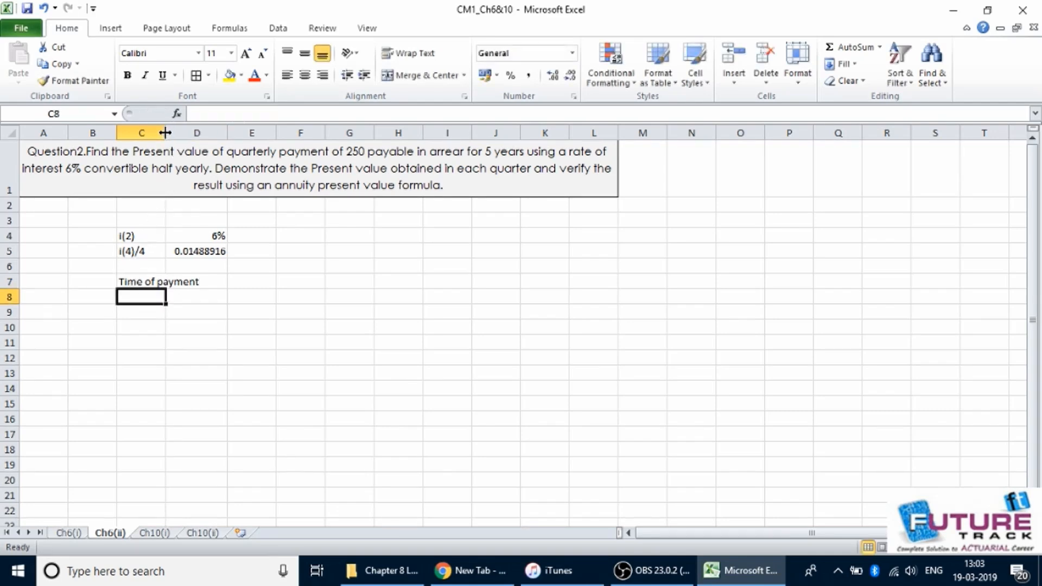
pyautogui.moveTo(165, 133); pyautogui.dragTo(169, 132)
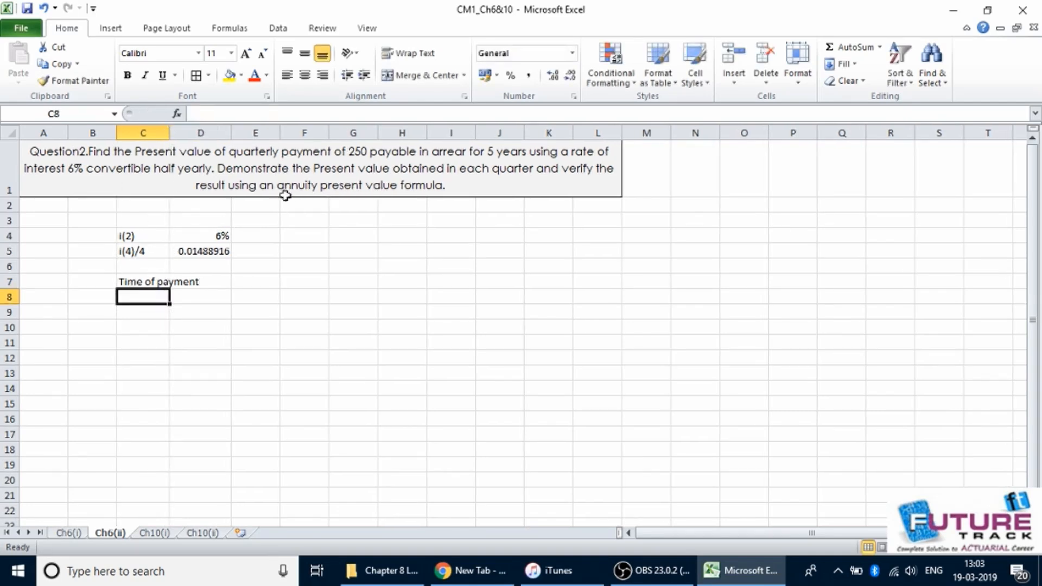
# Step: Start the payment times with 0 in C8 and the quarterly increment formula =C8+(1/4) in C9
pyautogui.write('0')
pyautogui.press('Return')
pyautogui.write('=0+1/4')
pyautogui.press('BackSpace')
pyautogui.press('BackSpace')
pyautogui.press('BackSpace')
pyautogui.press('BackSpace')
pyautogui.press('BackSpace')
pyautogui.press('Up')
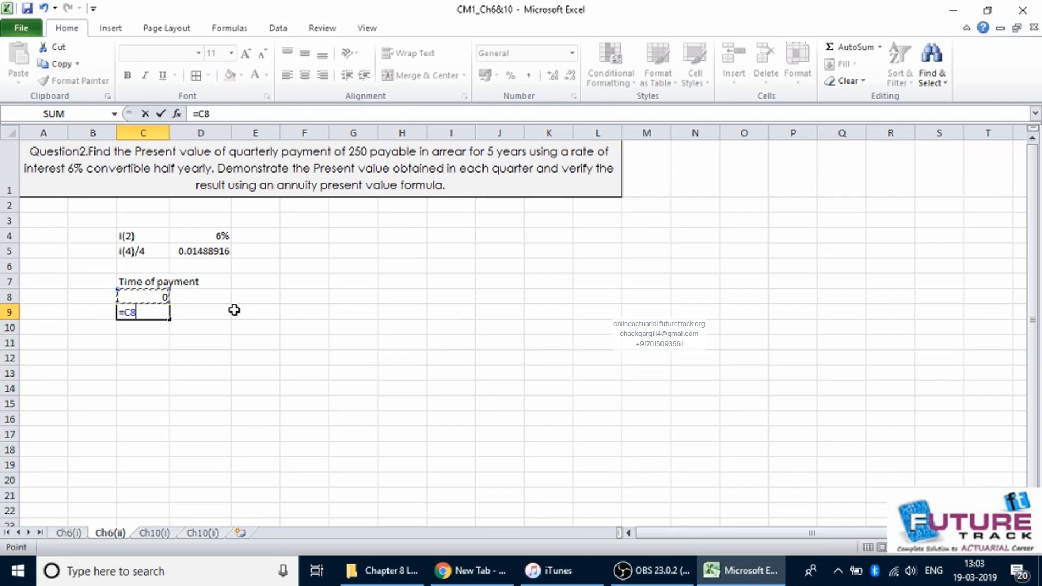
pyautogui.write('+1/4')
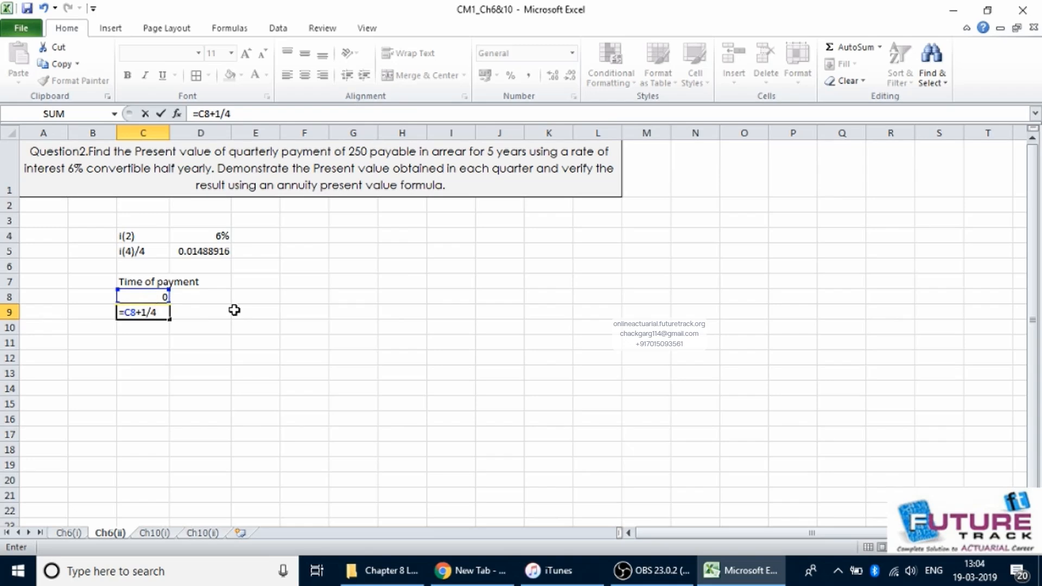
pyautogui.write(')')
pyautogui.click(530, 344)
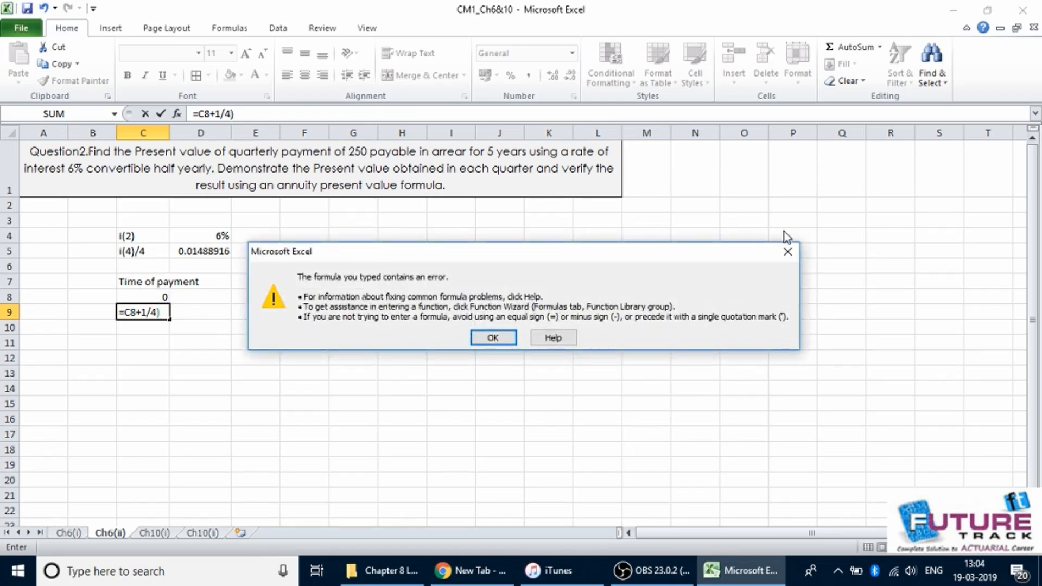
pyautogui.click(788, 251)
pyautogui.press('BackSpace')
pyautogui.press('Return')
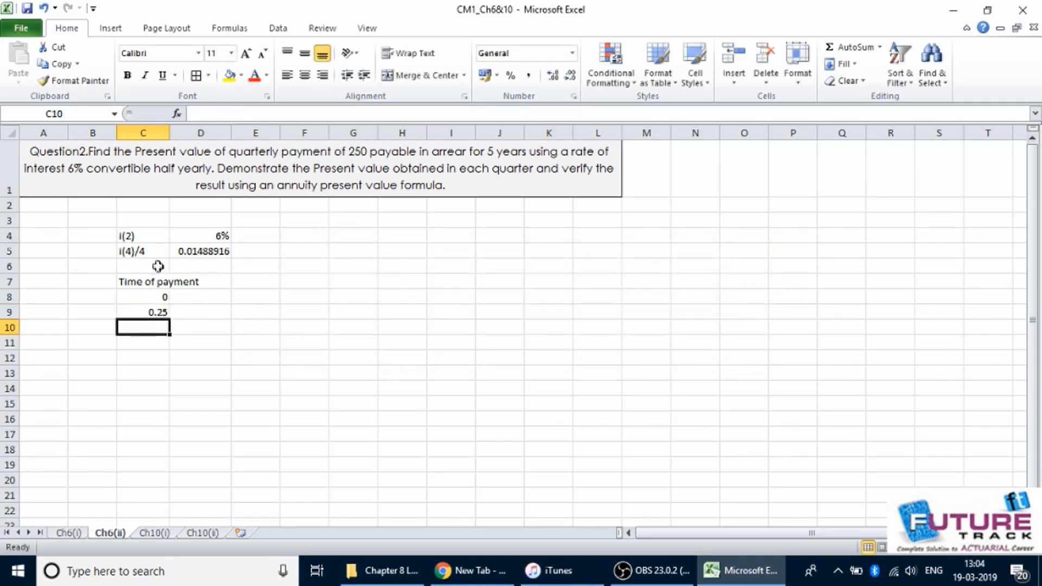
# Step: Fit the width of column C to the "Time of payment" heading and select C9
pyautogui.doubleClick(170, 133)
pyautogui.click(168, 131)
pyautogui.click(179, 307)
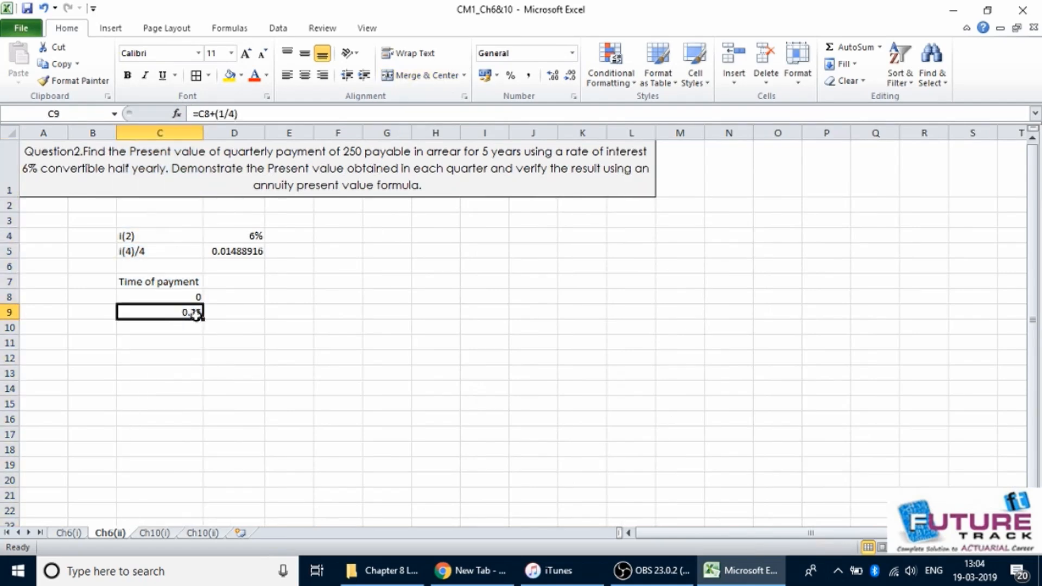
# Step: Fill the quarterly time formula from C9 down to C28 so the payment times reach 5
pyautogui.moveTo(203, 319); pyautogui.dragTo(203, 480)
pyautogui.moveTo(203, 424); pyautogui.dragTo(204, 356)
pyautogui.click(206, 377)
pyautogui.moveTo(1035, 359); pyautogui.dragTo(1032, 233)
# Step: Enter the heading "time" in D7 and the counter values 0, 1, 2 and 3 in D8:D11
pyautogui.click(215, 210)
pyautogui.click(238, 225)
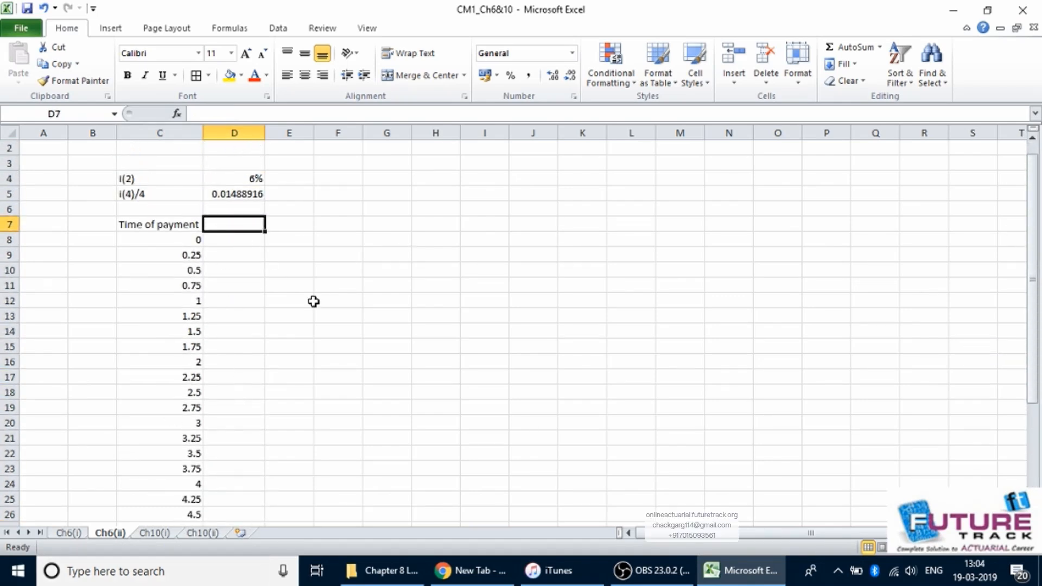
pyautogui.write('time')
pyautogui.press('Return')
pyautogui.write('0')
pyautogui.press('Return')
pyautogui.write('1')
pyautogui.press('Return')
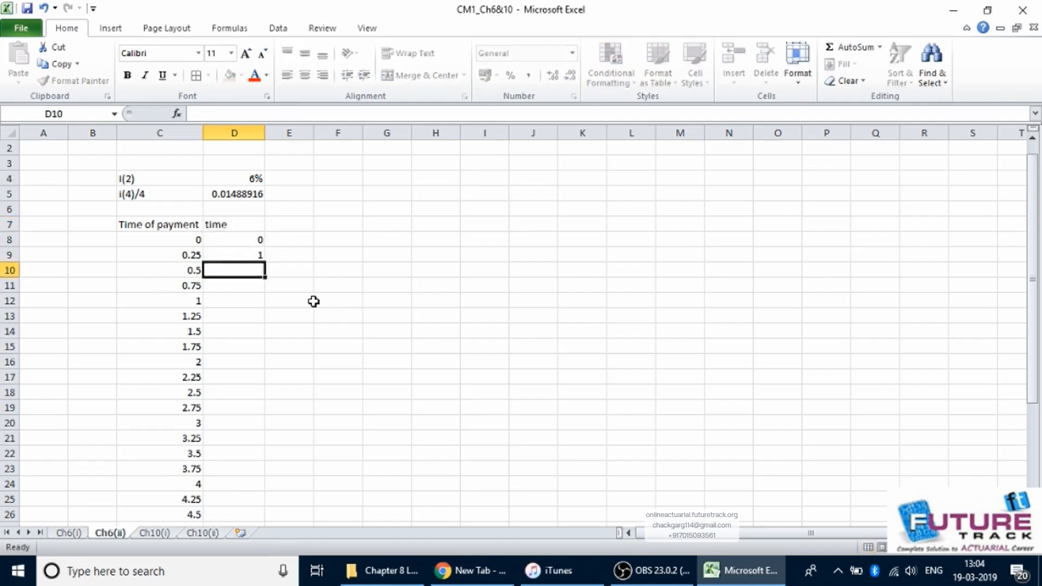
pyautogui.write('2')
pyautogui.press('Return')
pyautogui.write('3')
pyautogui.press('Return')
# Step: Extend the counter series in D8:D11 down to row 28 so it ends at 20
pyautogui.moveTo(250, 241); pyautogui.dragTo(253, 287)
pyautogui.doubleClick(265, 293)
pyautogui.moveTo(1037, 312); pyautogui.dragTo(1036, 312)
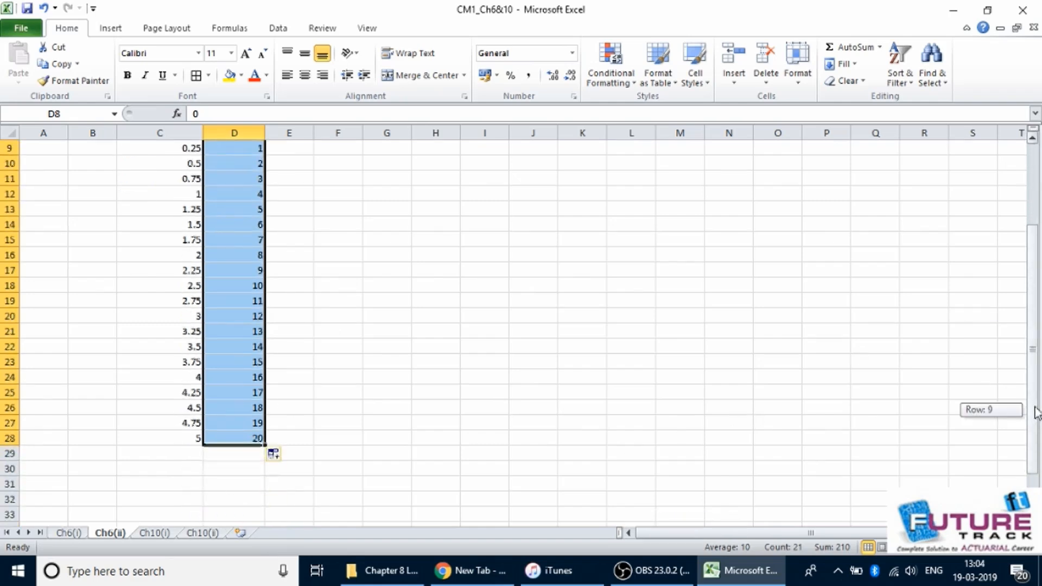
pyautogui.moveTo(1037, 415); pyautogui.dragTo(1036, 334)
# Step: Widen column E and enter the heading "Amount of payment" in E7
pyautogui.moveTo(313, 133); pyautogui.dragTo(348, 137)
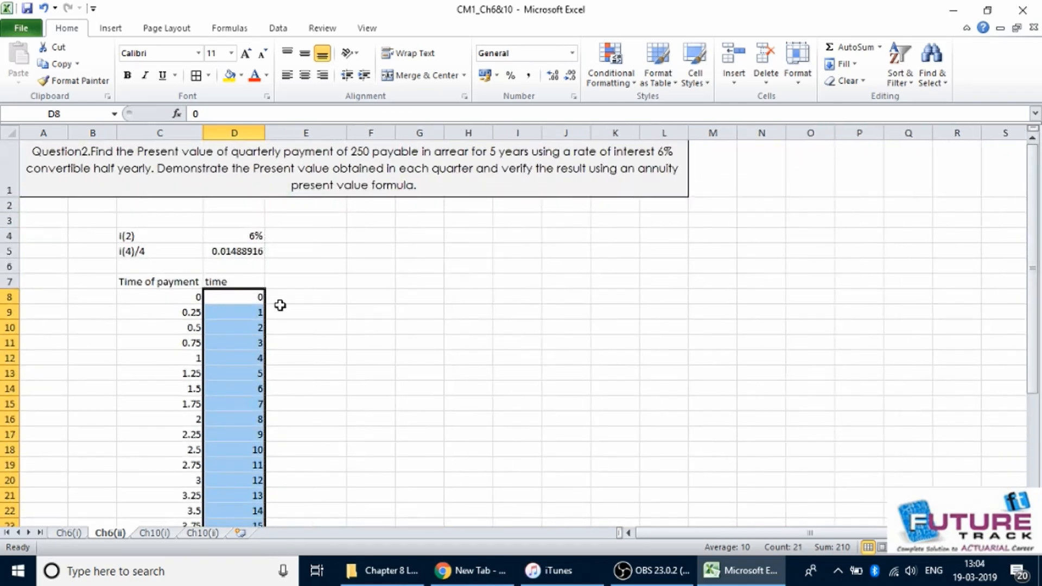
pyautogui.click(291, 282)
pyautogui.write('Amount of a')
pyautogui.press('BackSpace')
pyautogui.write('paymne t')
pyautogui.press('BackSpace')
pyautogui.press('BackSpace')
pyautogui.press('BackSpace')
pyautogui.press('BackSpace')
pyautogui.write('ent')
pyautogui.press('Return')
pyautogui.press('Return')
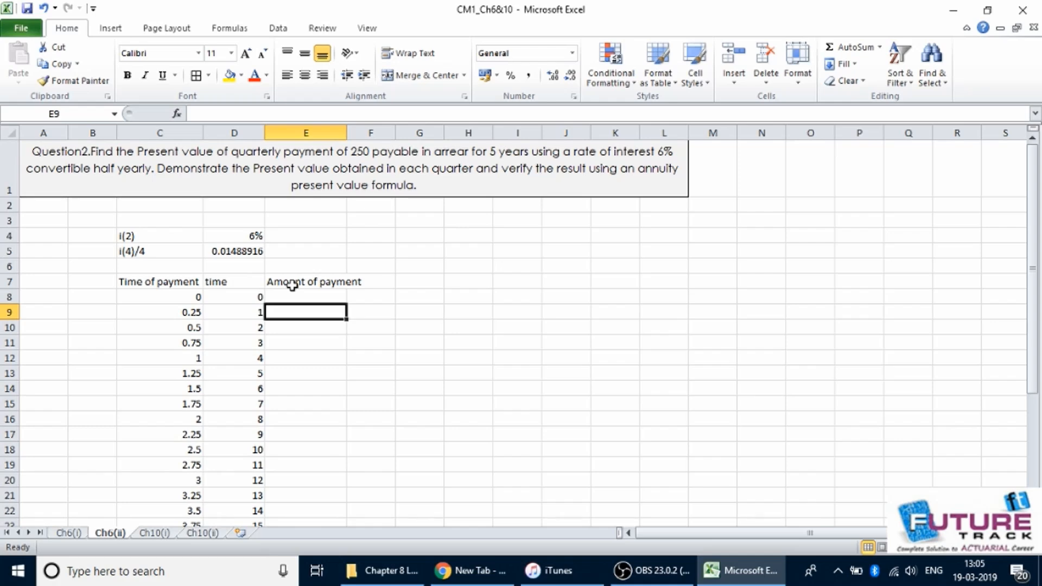
# Step: Enter 250 in E9, copy it down to E28, and fit column E to its contents
pyautogui.write('25')
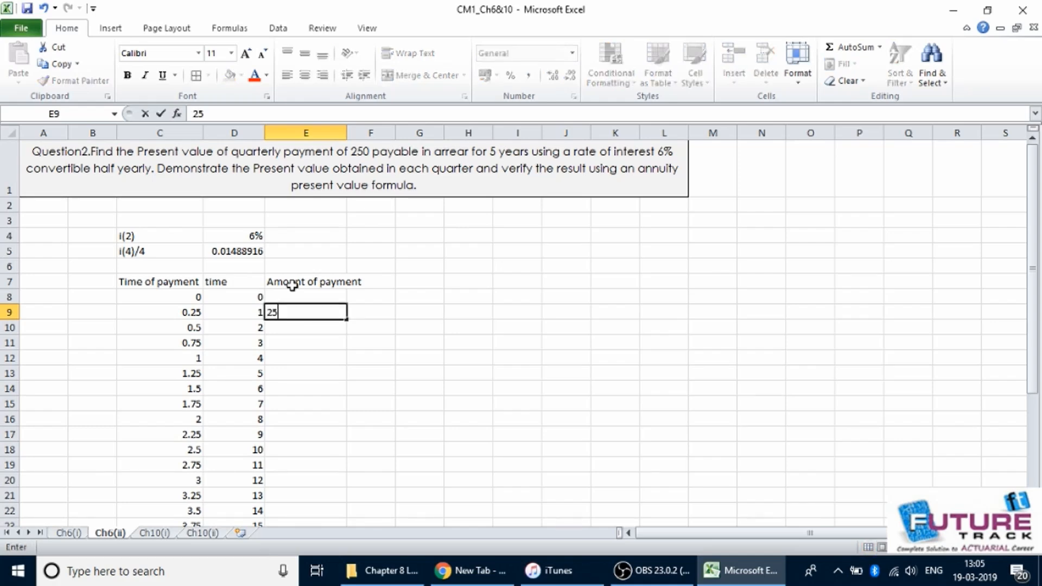
pyautogui.write('0')
pyautogui.press('Return')
pyautogui.click(308, 311)
pyautogui.doubleClick(347, 320)
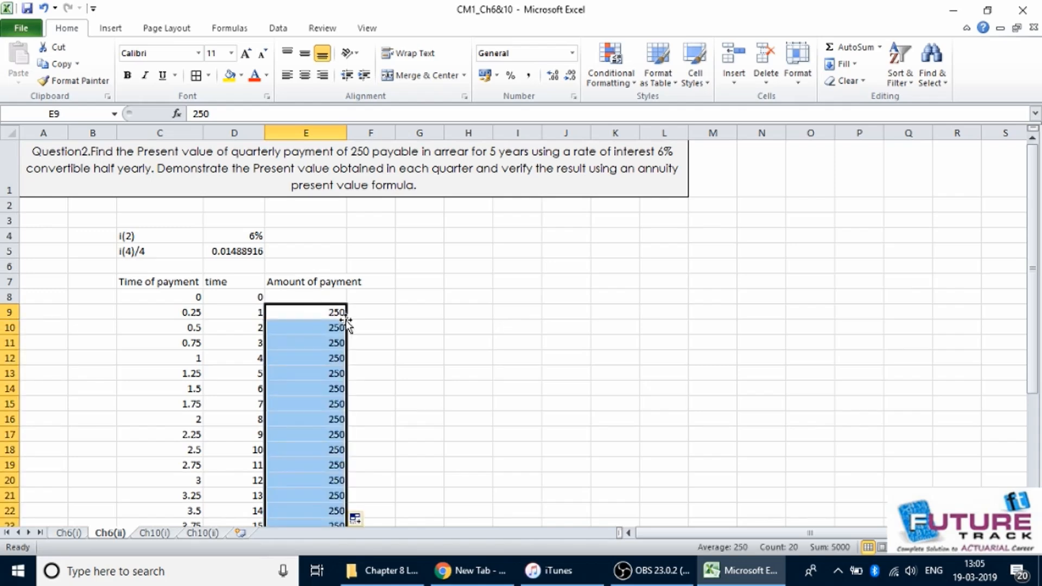
pyautogui.doubleClick(347, 132)
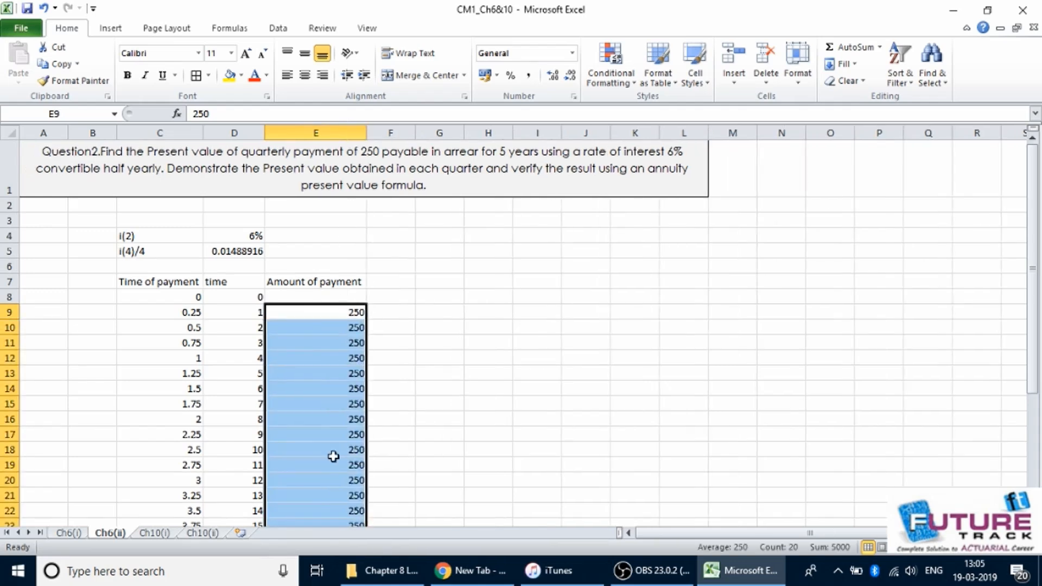
# Step: Enter 0 in E8 as the amount of payment at time 0
pyautogui.moveTo(1034, 349); pyautogui.dragTo(1034, 353)
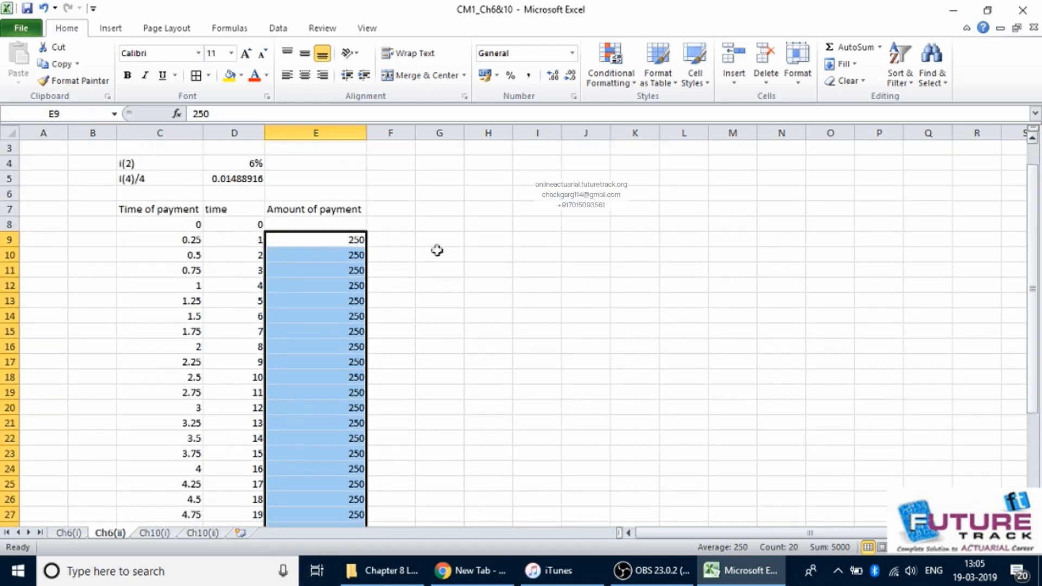
pyautogui.click(304, 225)
pyautogui.write('0')
pyautogui.press('Tab')
# Step: Enter the heading "PV of each payment" in F7 and fit column F to it
pyautogui.press('Up')
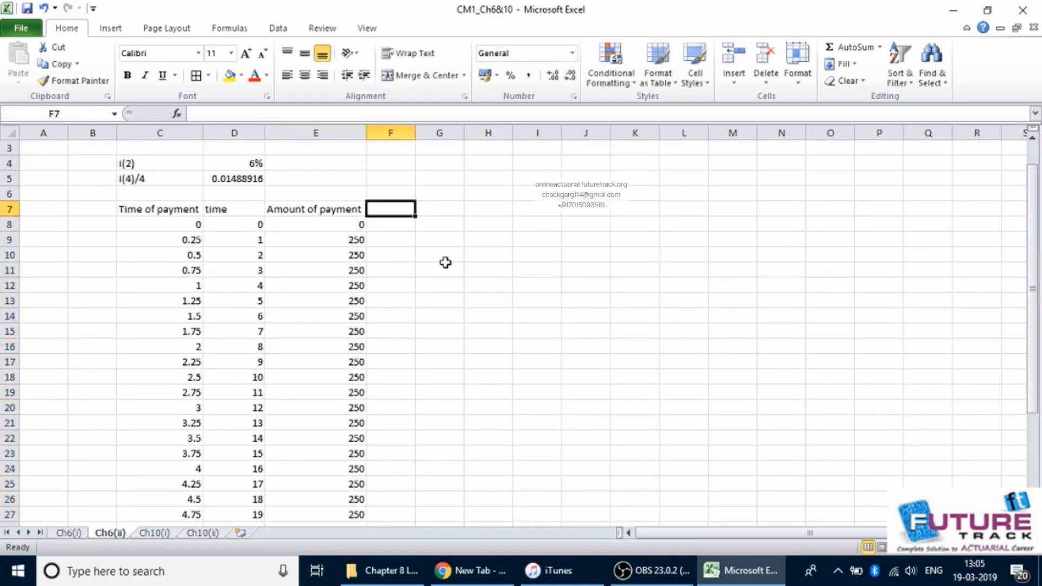
pyautogui.write('PV of each payment')
pyautogui.press('Return')
pyautogui.moveTo(431, 152); pyautogui.dragTo(408, 122)
pyautogui.click(407, 133)
pyautogui.doubleClick(416, 134)
pyautogui.click(534, 327)
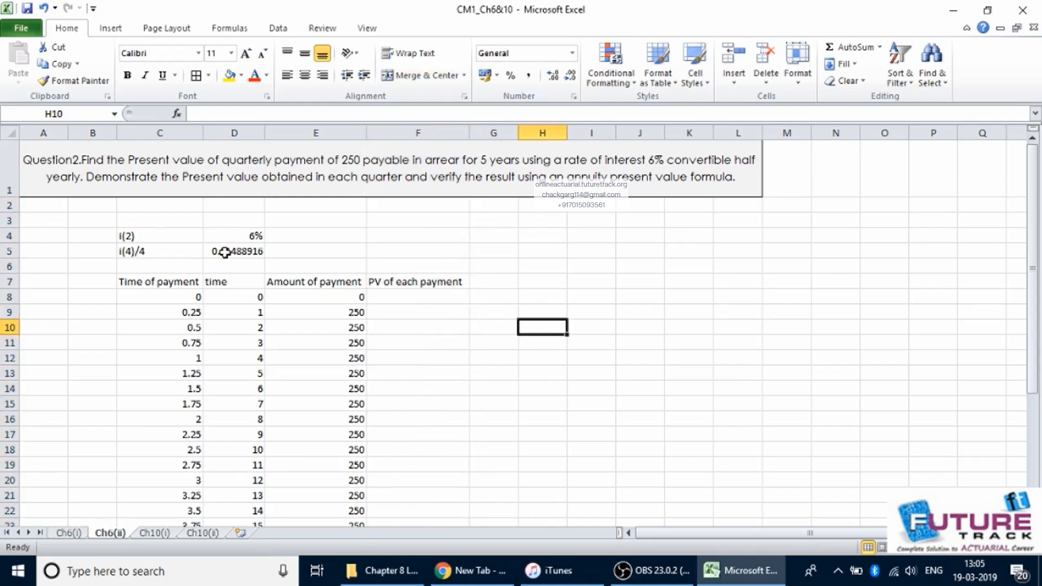
# Step: Try to assign the name "i($)" to the quarterly rate cell D5
pyautogui.click(239, 256)
pyautogui.click(59, 114)
pyautogui.write('i4(4')
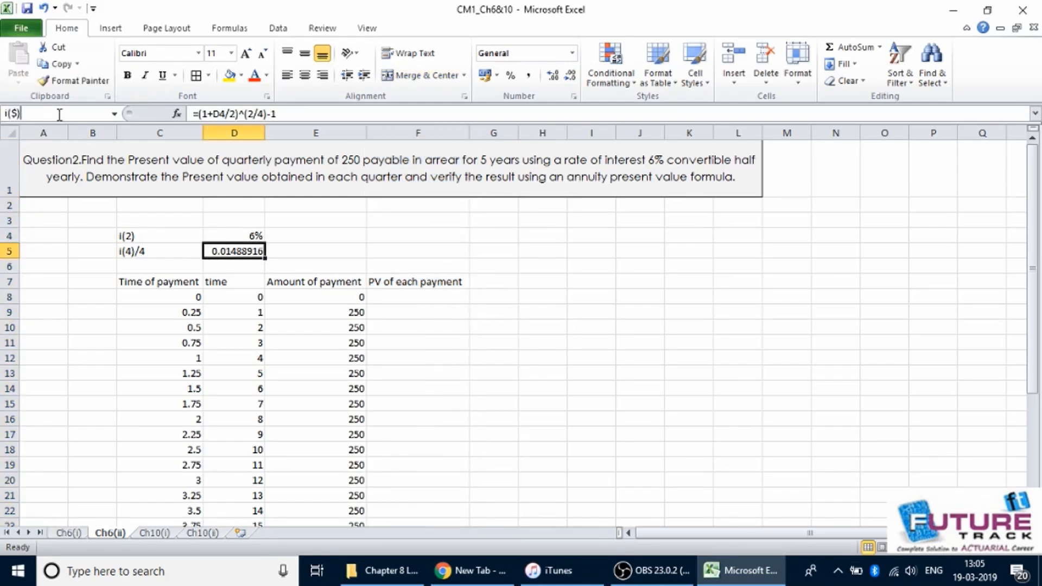
pyautogui.press('Return')
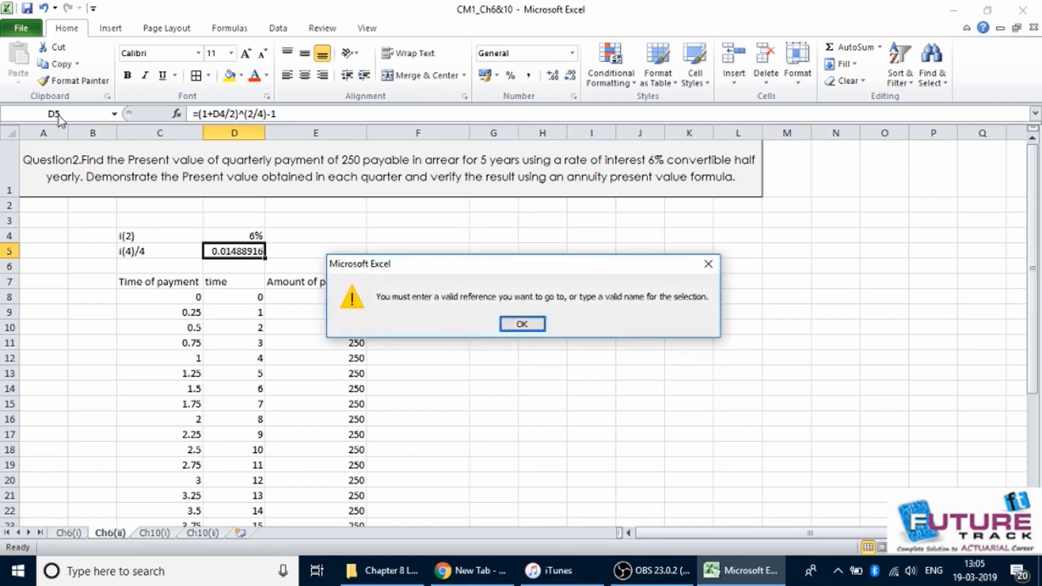
pyautogui.press('Return')
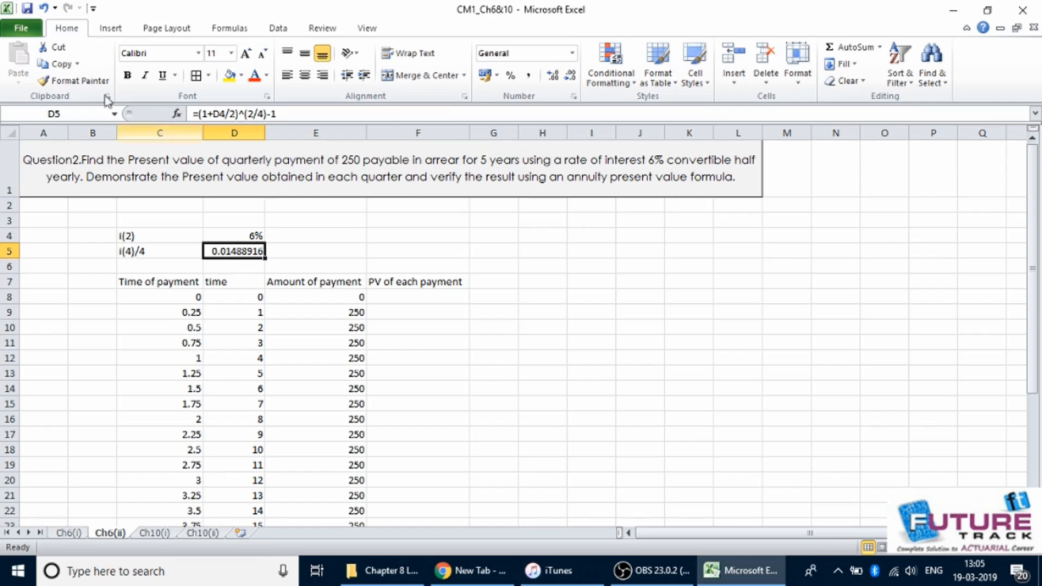
# Step: Assign the name "quarter" to the quarterly rate cell D5
pyautogui.click(69, 114)
pyautogui.write('quarter')
pyautogui.press('Return')
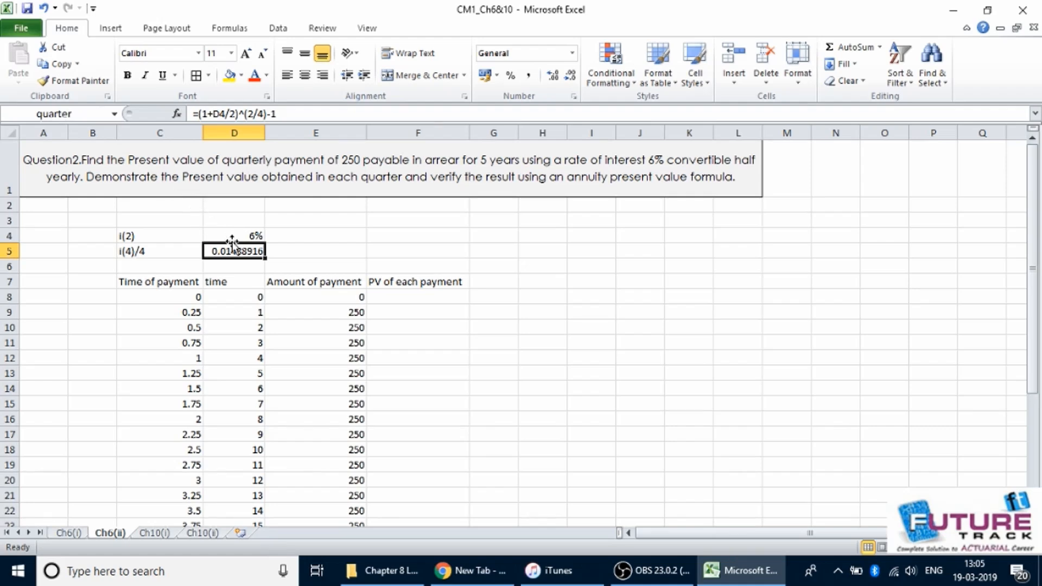
# Step: Calculate the present value of the first payment in F9 with =E9*(1+quarter)^(-D9)
pyautogui.click(385, 311)
pyautogui.write('=')
pyautogui.press('Left')
pyautogui.write('*(1+')
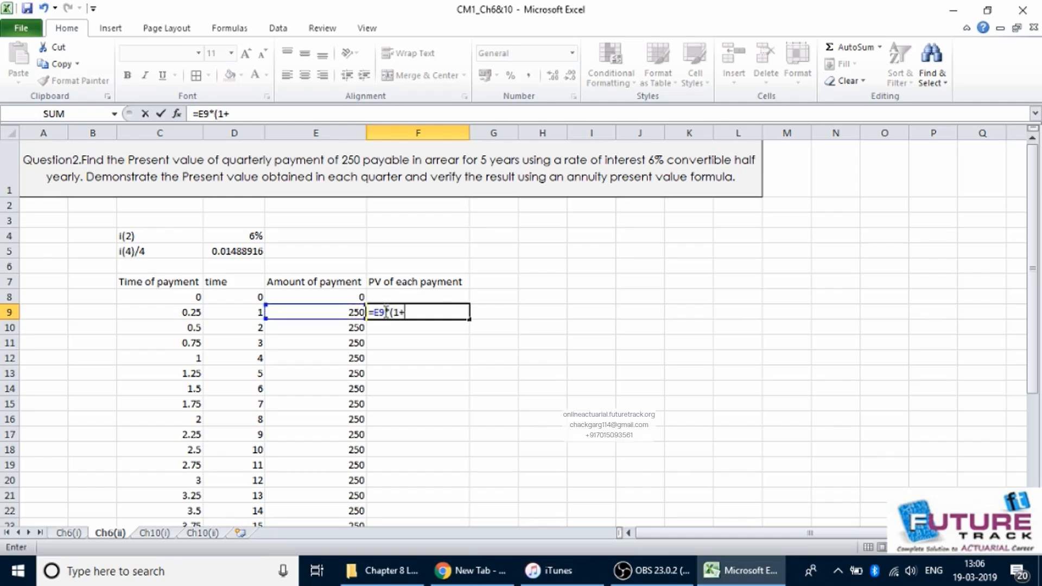
pyautogui.write('a')
pyautogui.press('BackSpace')
pyautogui.write('qu')
pyautogui.press('Tab')
pyautogui.write(')^(-')
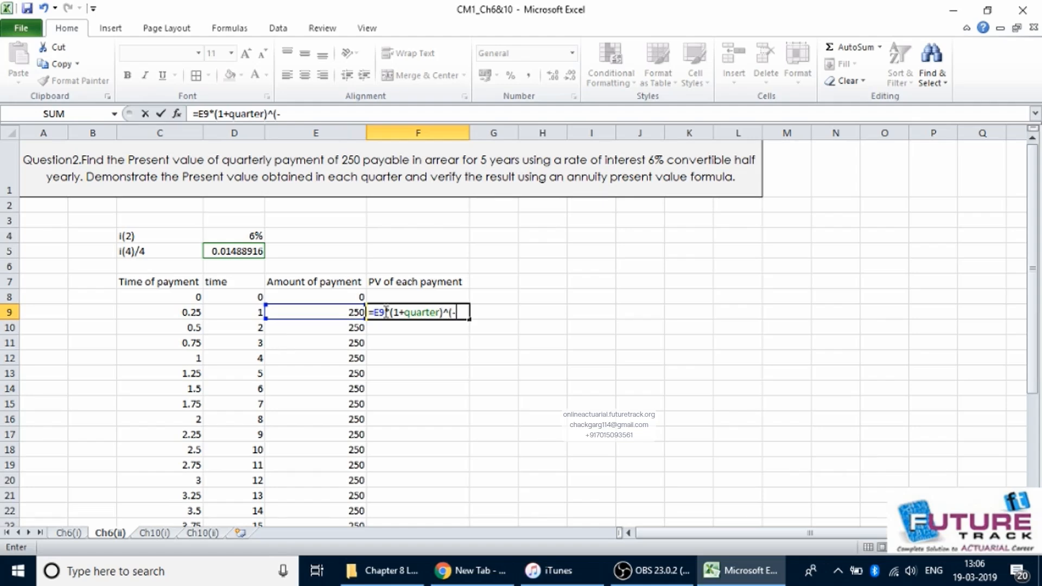
pyautogui.press('Left')
pyautogui.press('Left')
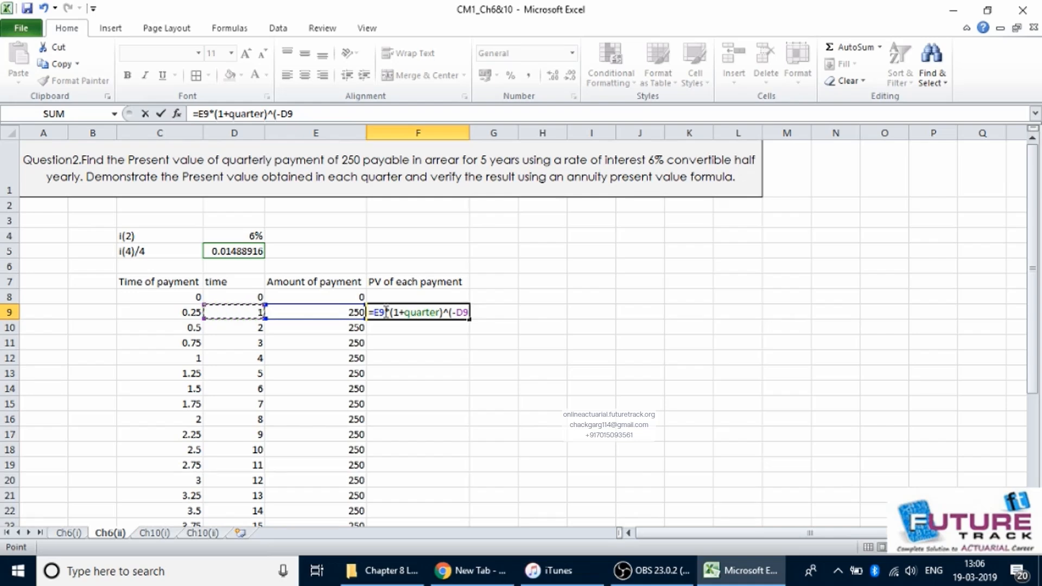
pyautogui.write(')')
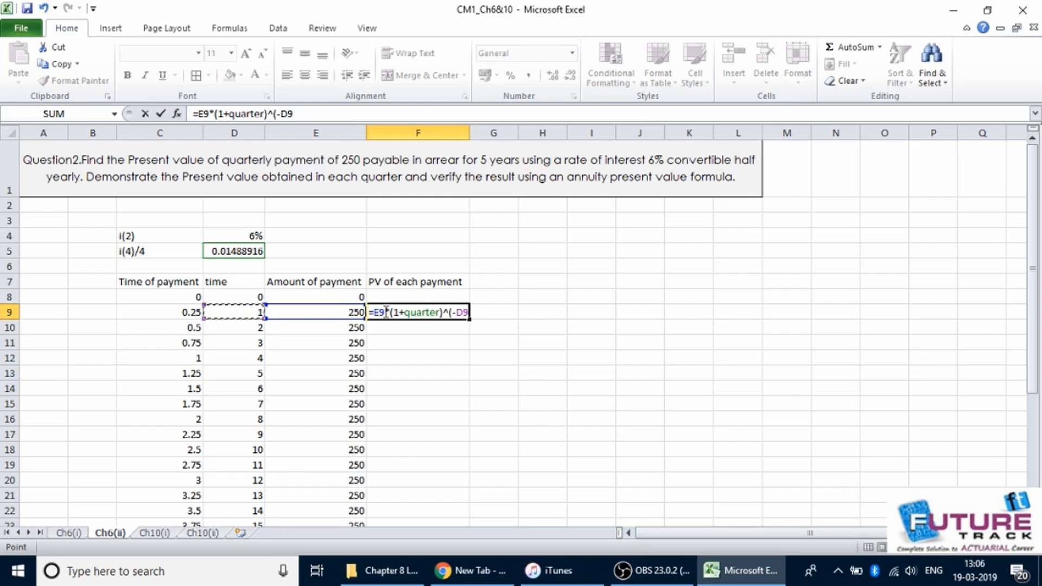
pyautogui.press('Return')
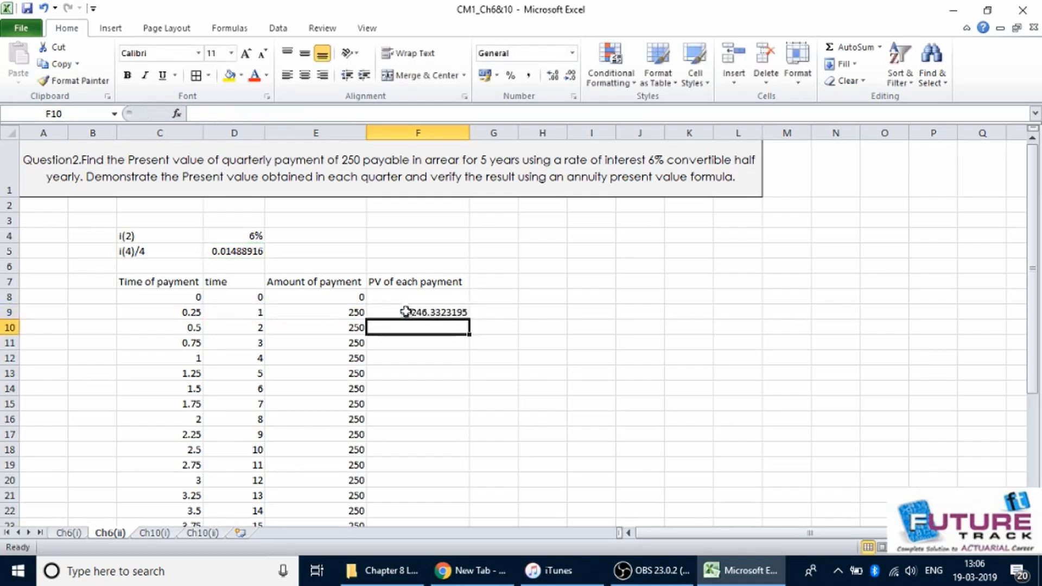
# Step: Re-enter the formula =E9*(1+quarter)^(-D9) in F9
pyautogui.click(411, 312)
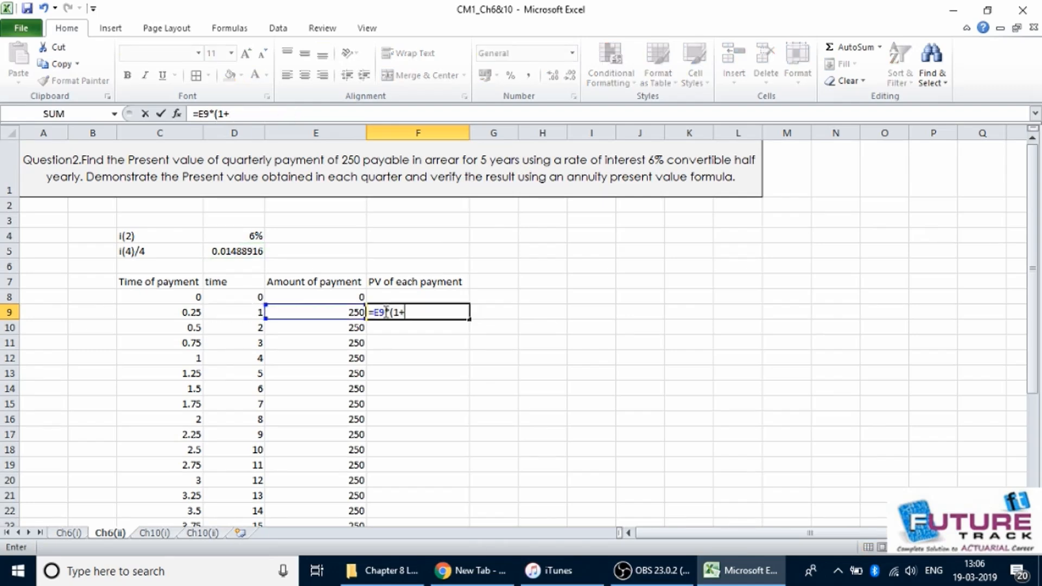
pyautogui.write('quarter')
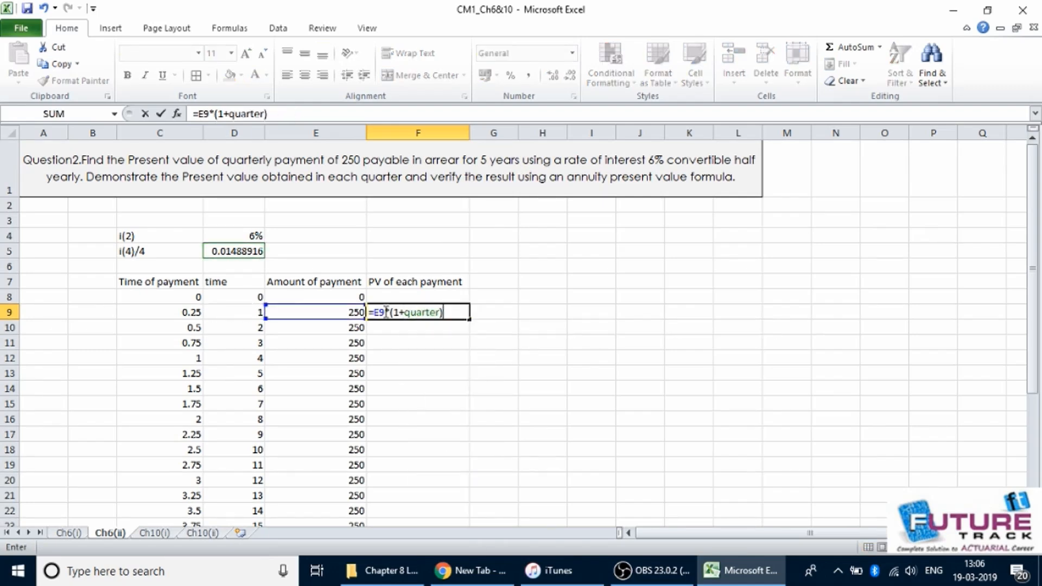
pyautogui.write(')^(-')
pyautogui.press('Left')
pyautogui.press('Left')
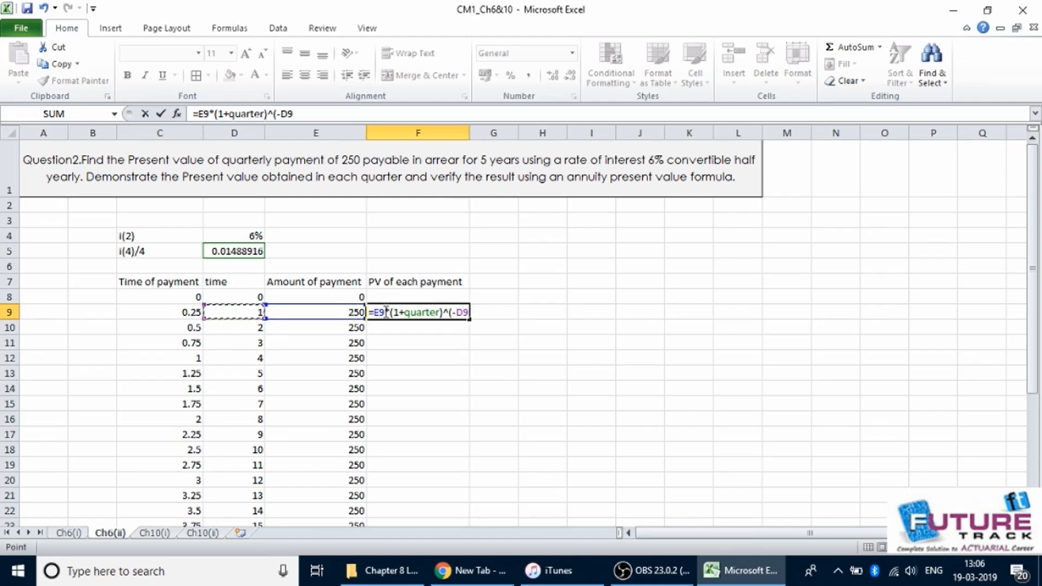
pyautogui.write(')')
pyautogui.press('Return')
# Step: Copy the F9 present value formula to F10, check it, and fill it down to F28
pyautogui.click(411, 312)
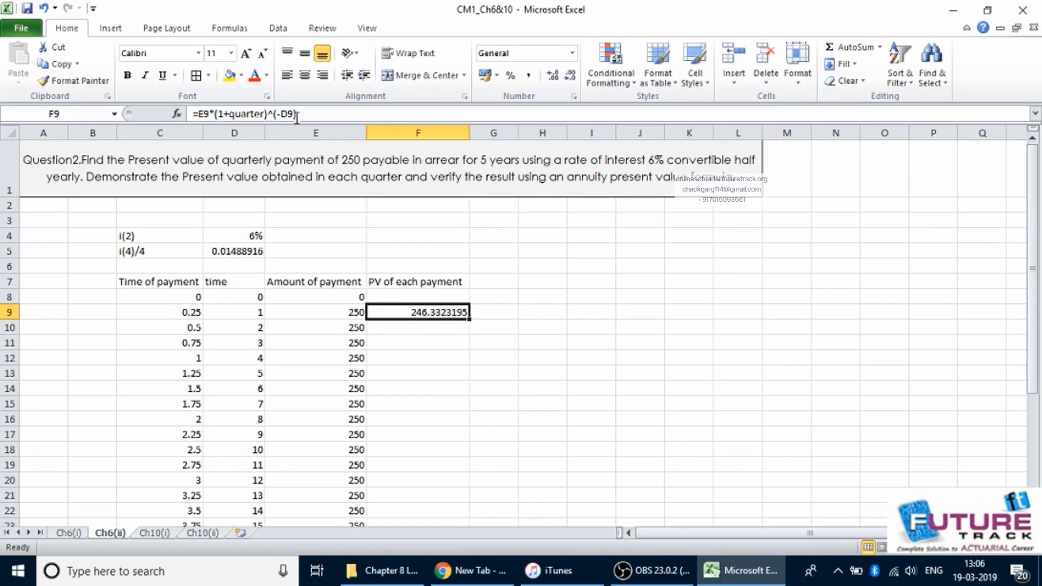
pyautogui.moveTo(469, 319); pyautogui.dragTo(470, 333)
pyautogui.click(440, 330)
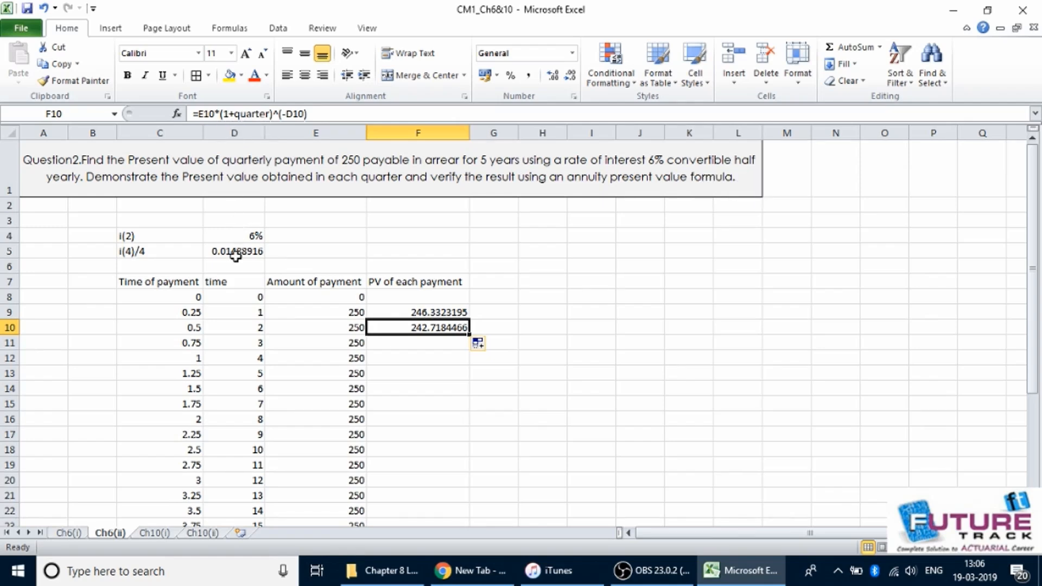
pyautogui.click(494, 313)
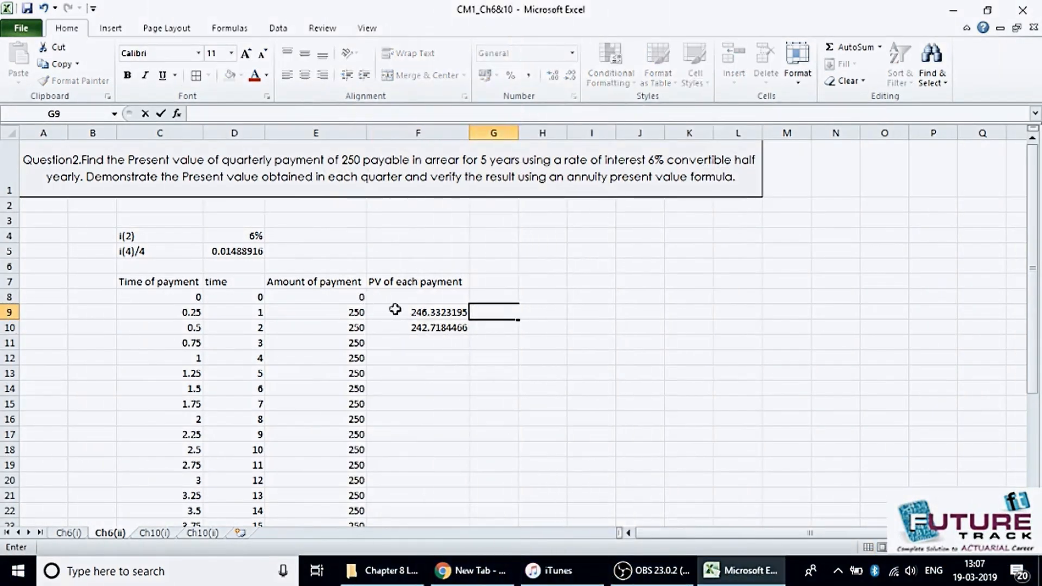
pyautogui.moveTo(396, 308); pyautogui.dragTo(402, 325)
pyautogui.doubleClick(469, 334)
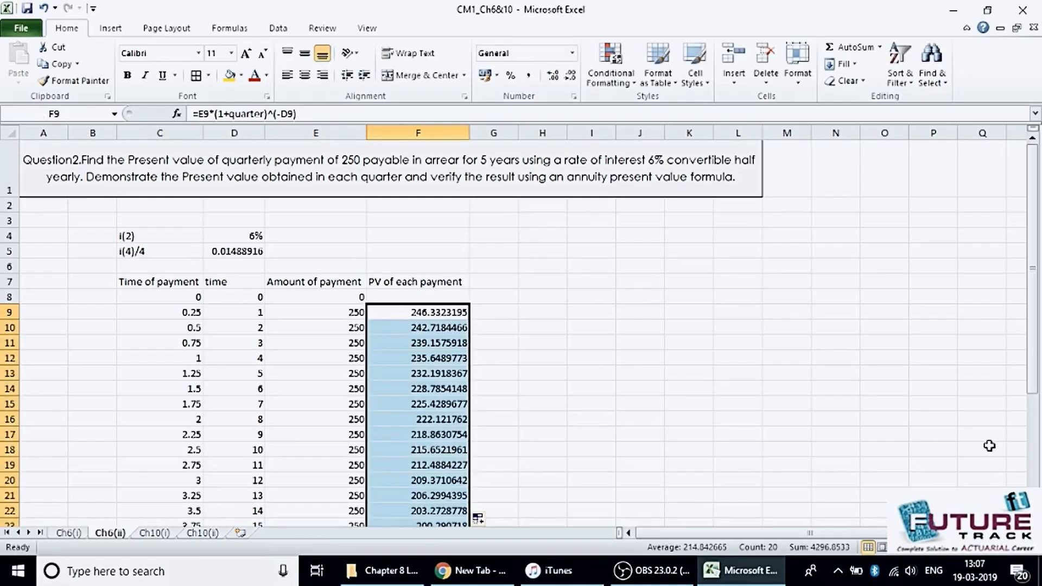
# Step: Total the present values in F29 with =SUM(F9:F28)
pyautogui.moveTo(1036, 364); pyautogui.dragTo(1036, 425)
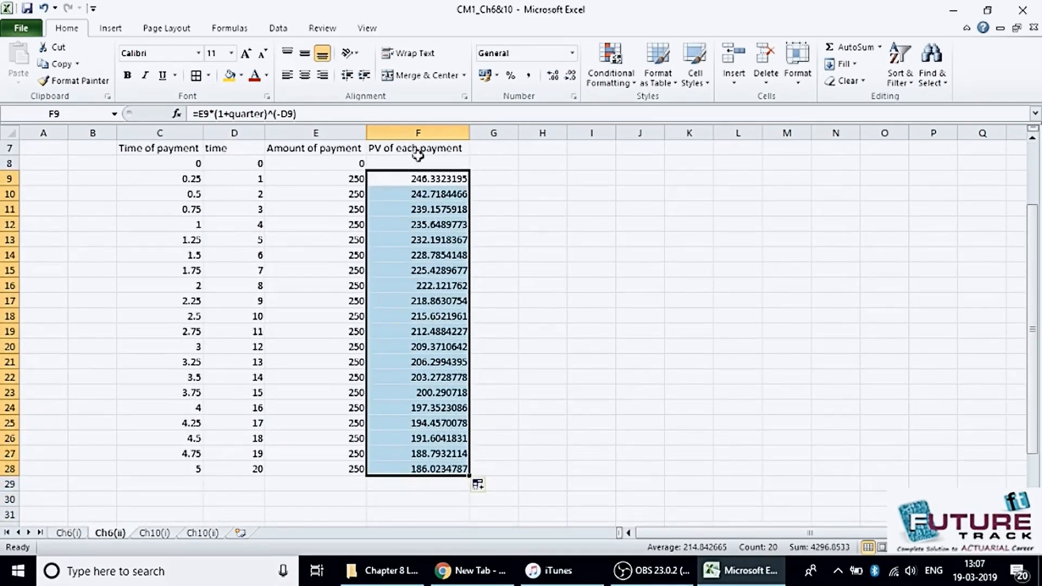
pyautogui.click(414, 483)
pyautogui.hotkey('alt', '=')
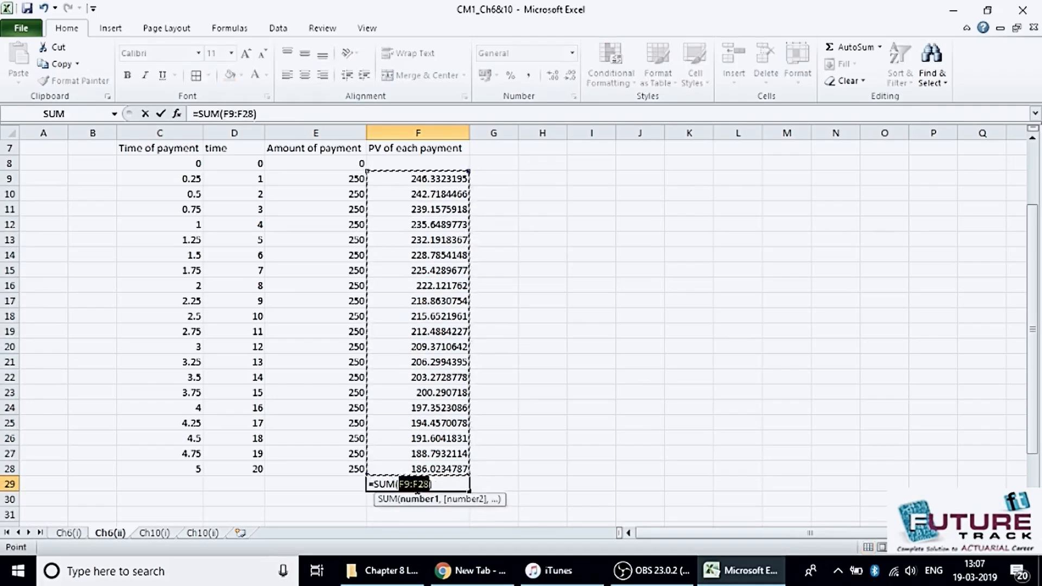
pyautogui.press('Return')
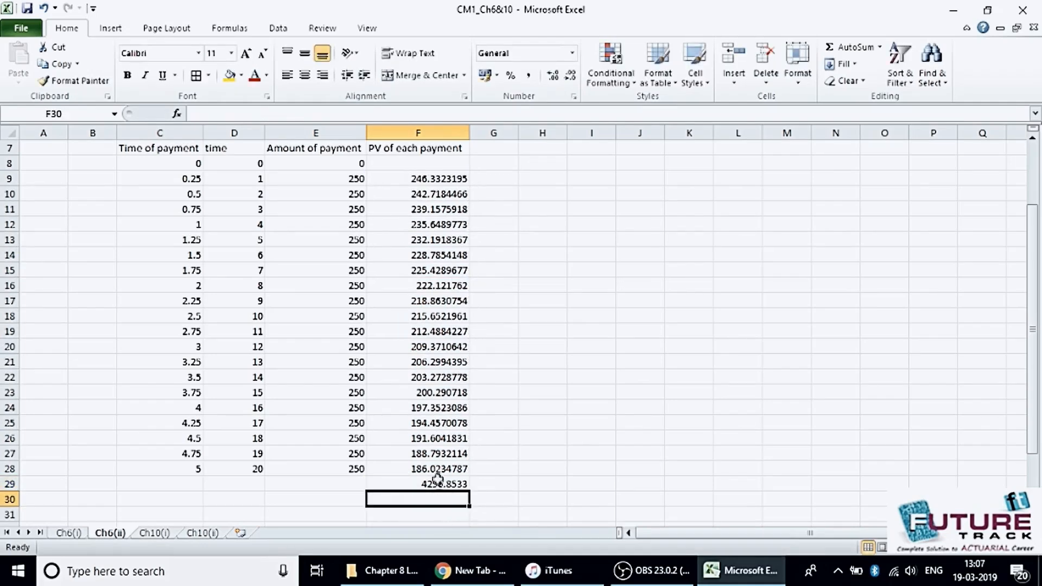
# Step: Label D31 and calculate the annuity's present value in E31 with =250*(1-(1+quarter)^(-20))/(quarter)
pyautogui.moveTo(1034, 305); pyautogui.dragTo(1033, 334)
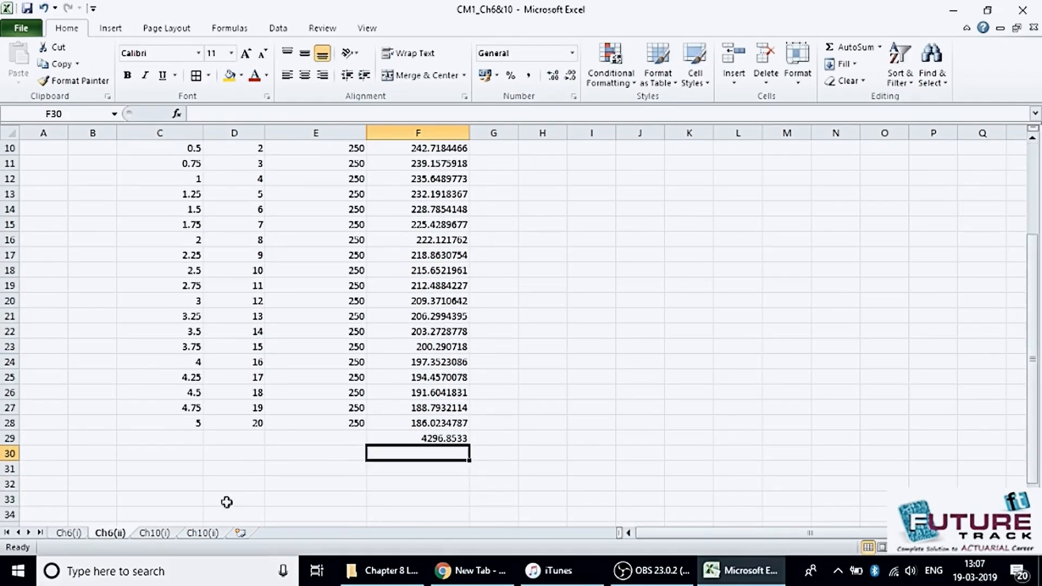
pyautogui.click(217, 466)
pyautogui.write('an')
pyautogui.press('Tab')
pyautogui.write('=250')
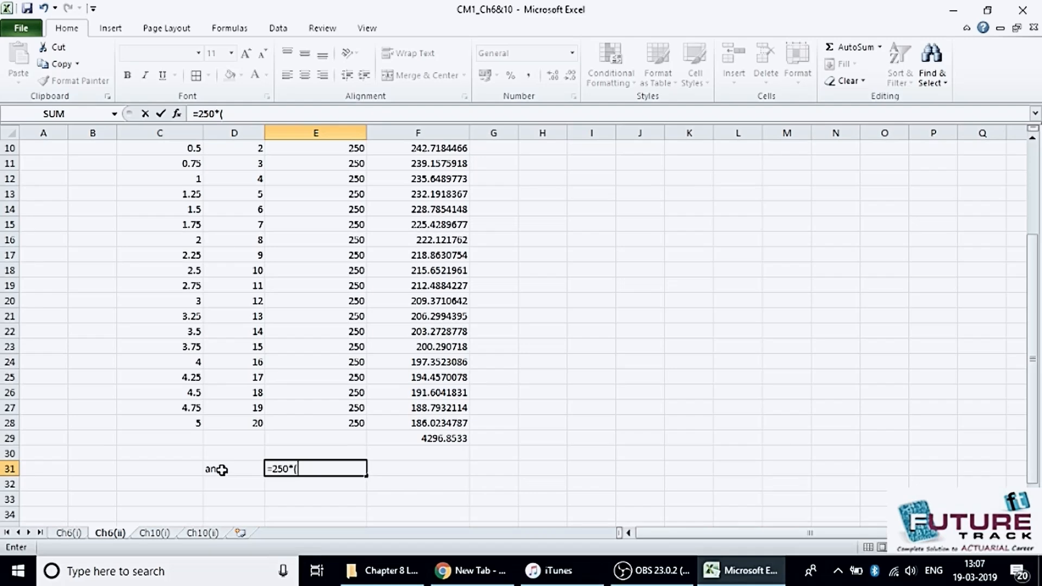
pyautogui.write('*(1-(1')
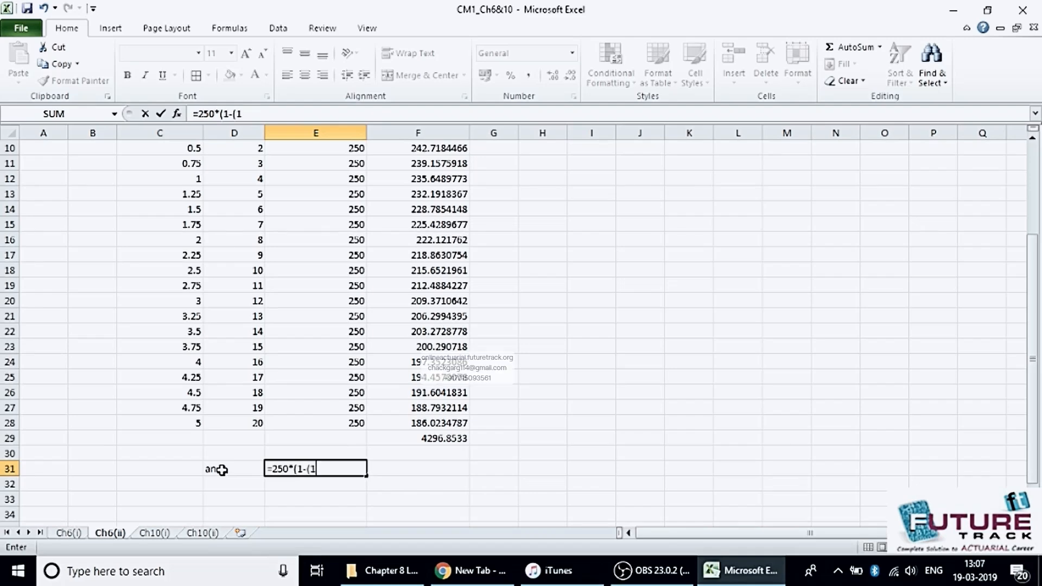
pyautogui.write('+quarter)^(-20')
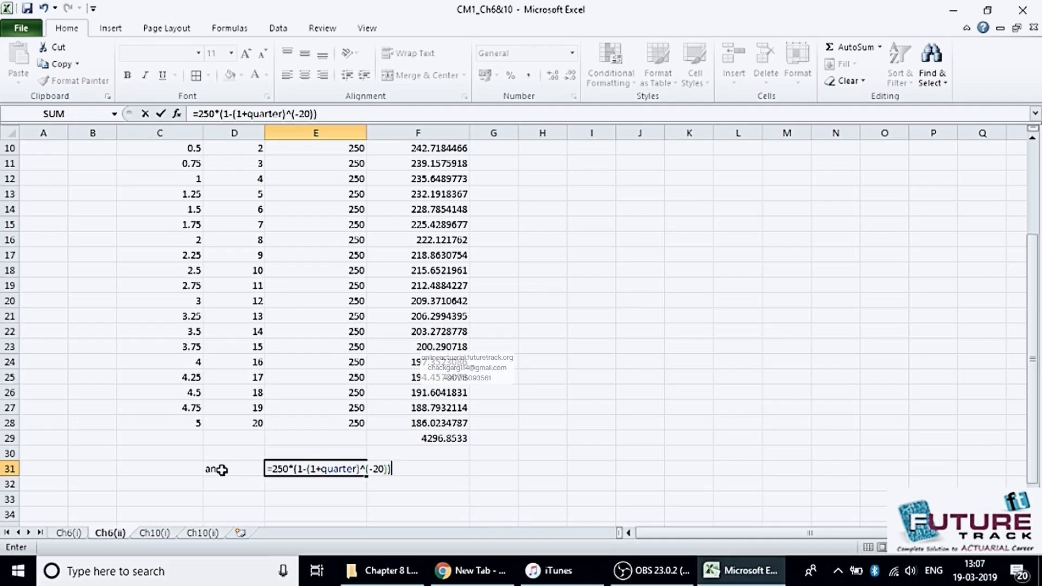
pyautogui.write('))/(')
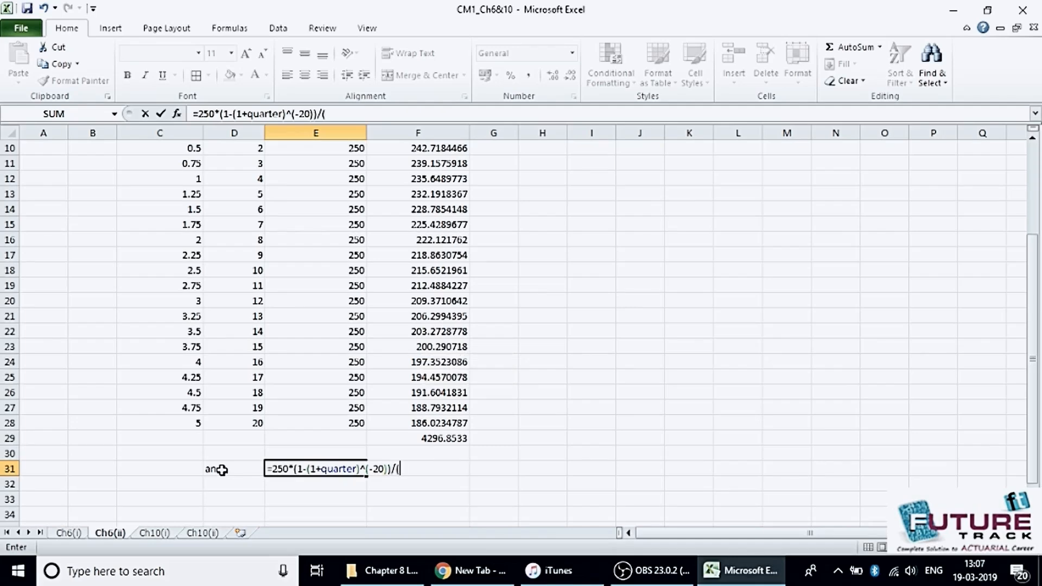
pyautogui.write('quarter)')
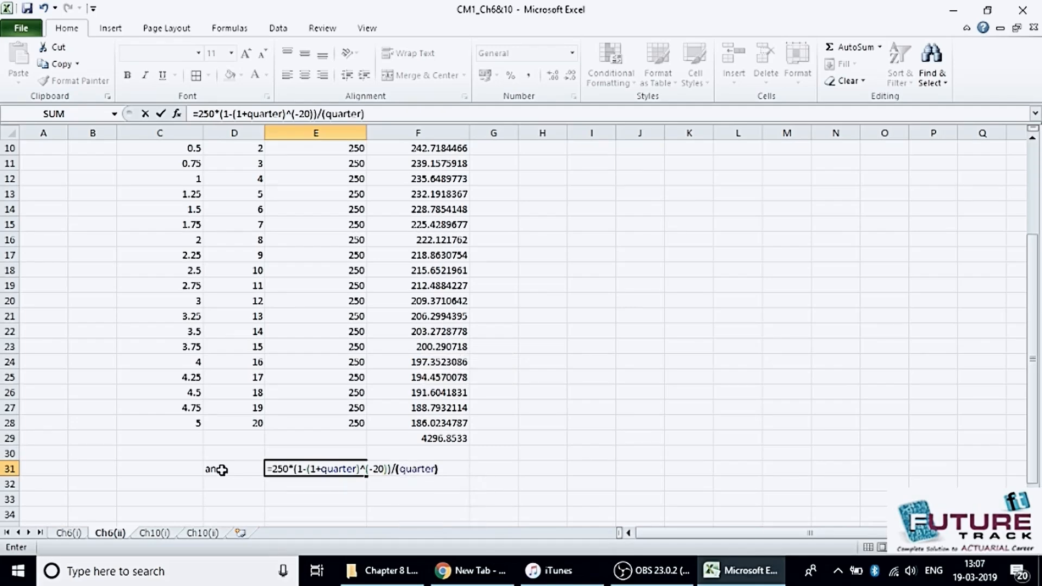
pyautogui.press('Return')
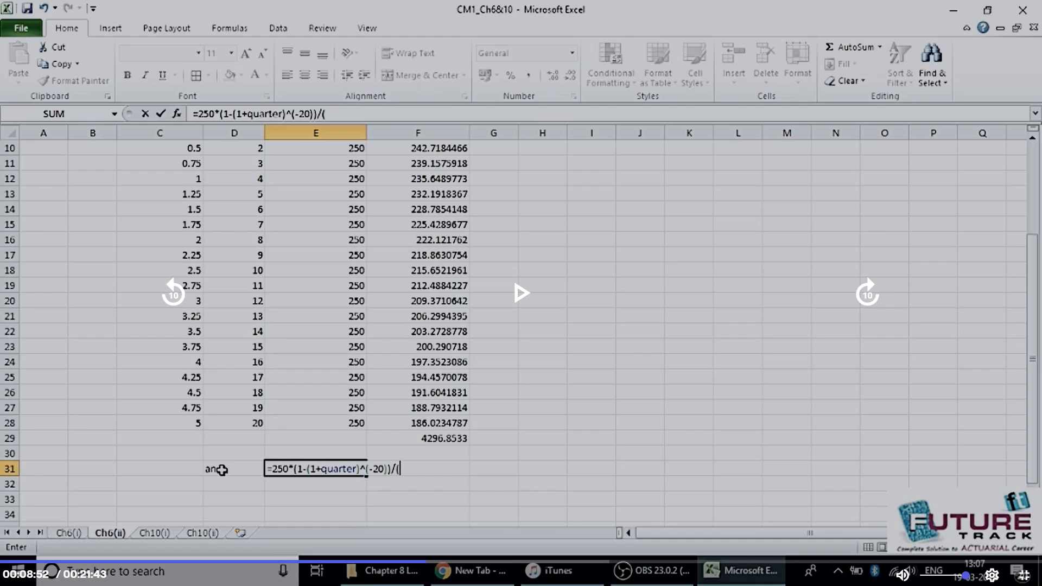
# Step: List the Question 3 inputs on sheet Ch10(i) in C3:D5: Loan 1000, Term 3 and Interest 7%
pyautogui.press('Left')
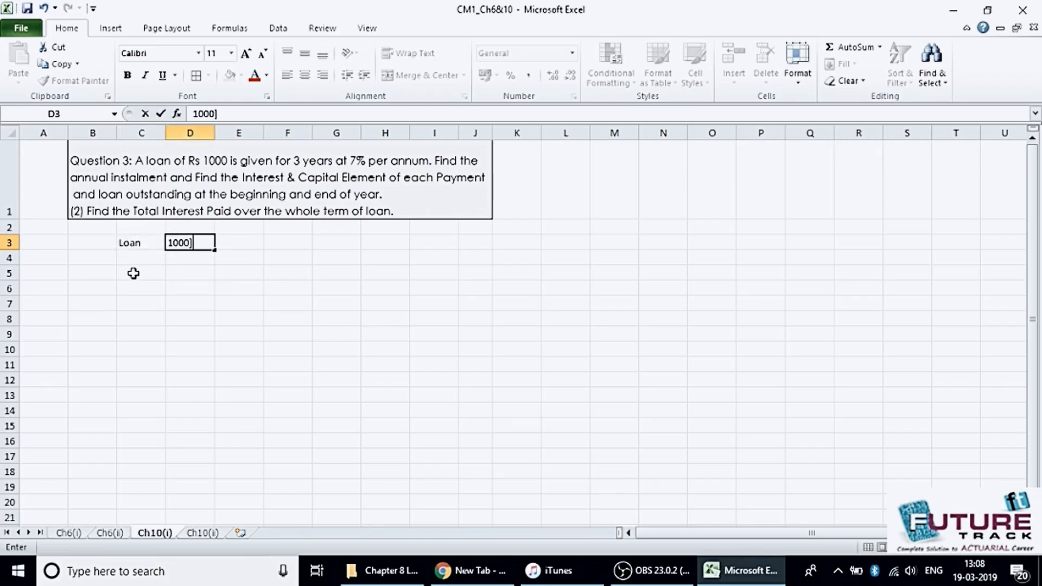
pyautogui.write('3')
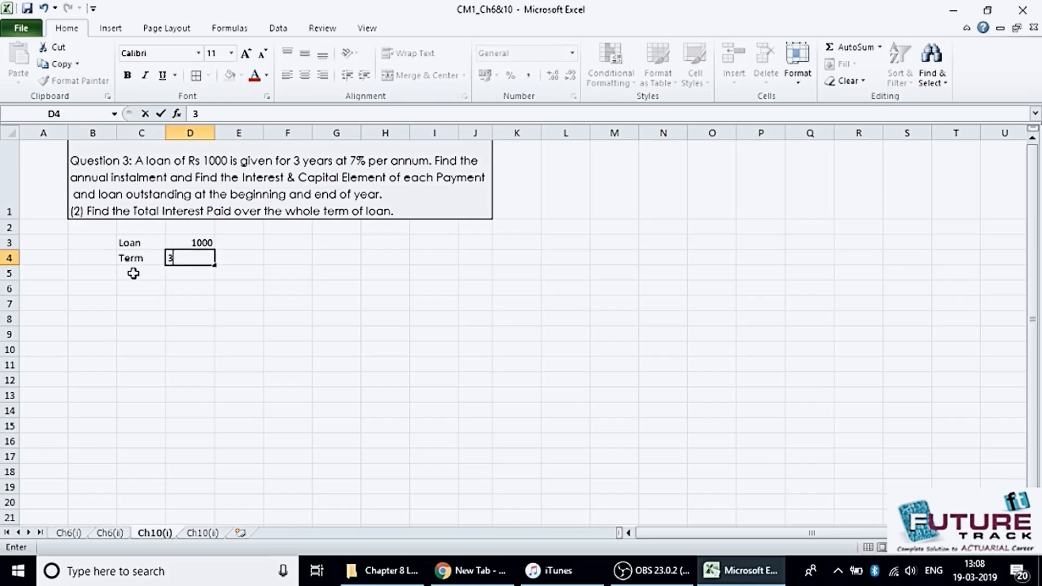
pyautogui.click(133, 273)
pyautogui.write('Interest')
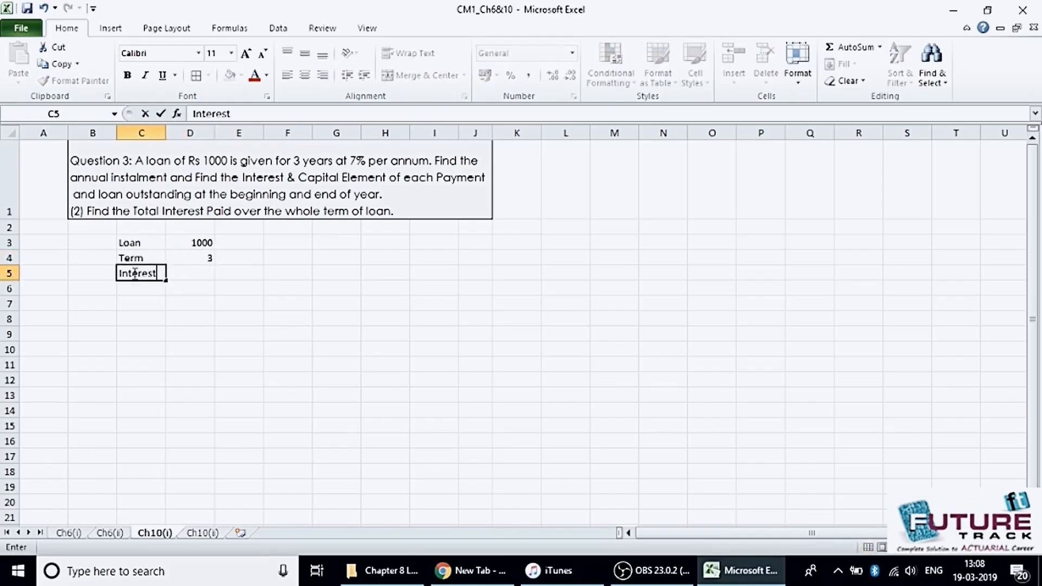
pyautogui.press('Tab')
pyautogui.write('7')
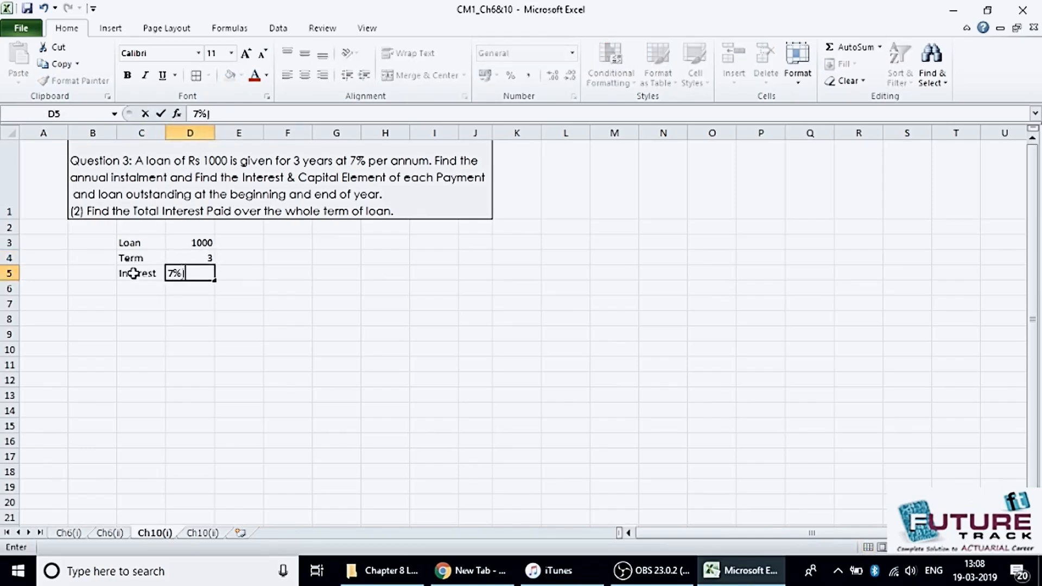
pyautogui.press('Return')
pyautogui.press('Return')
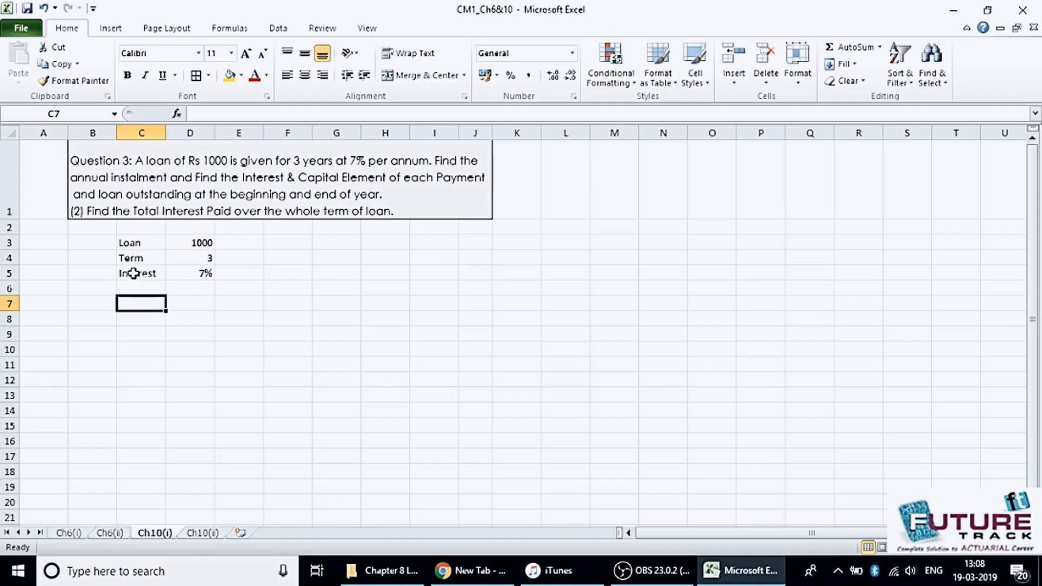
# Step: Label C7 "Instalment" and calculate the annual instalment in D7 with =PMT(D5,D4,D3)
pyautogui.write('Instalment')
pyautogui.press('Tab')
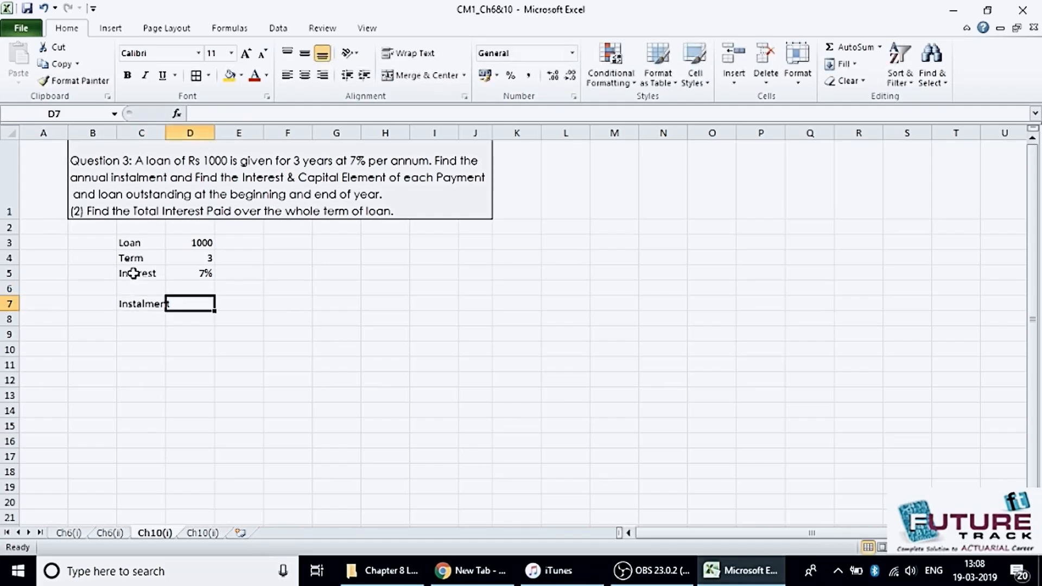
pyautogui.write('=pmt')
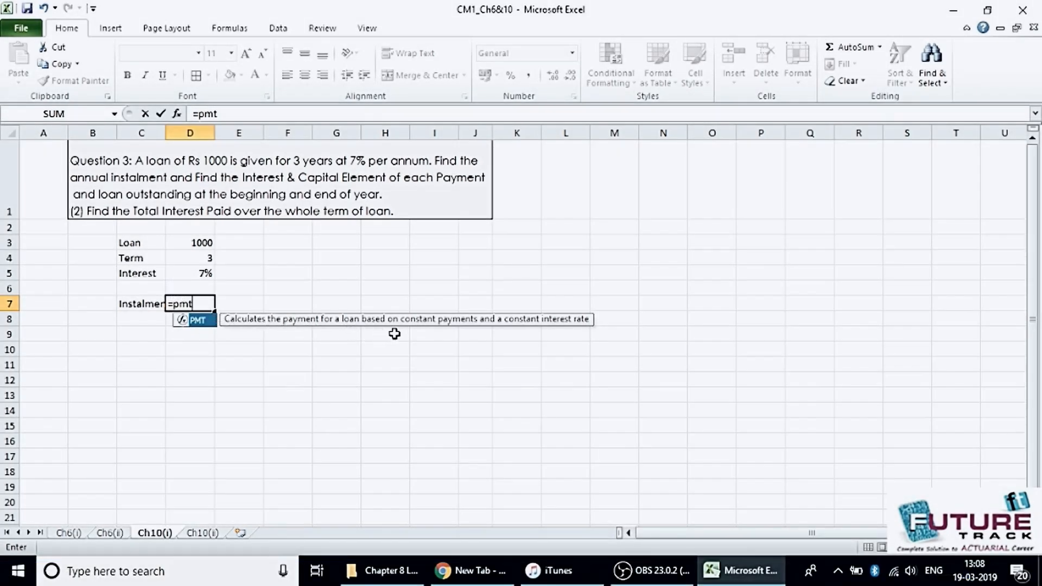
pyautogui.press('Tab')
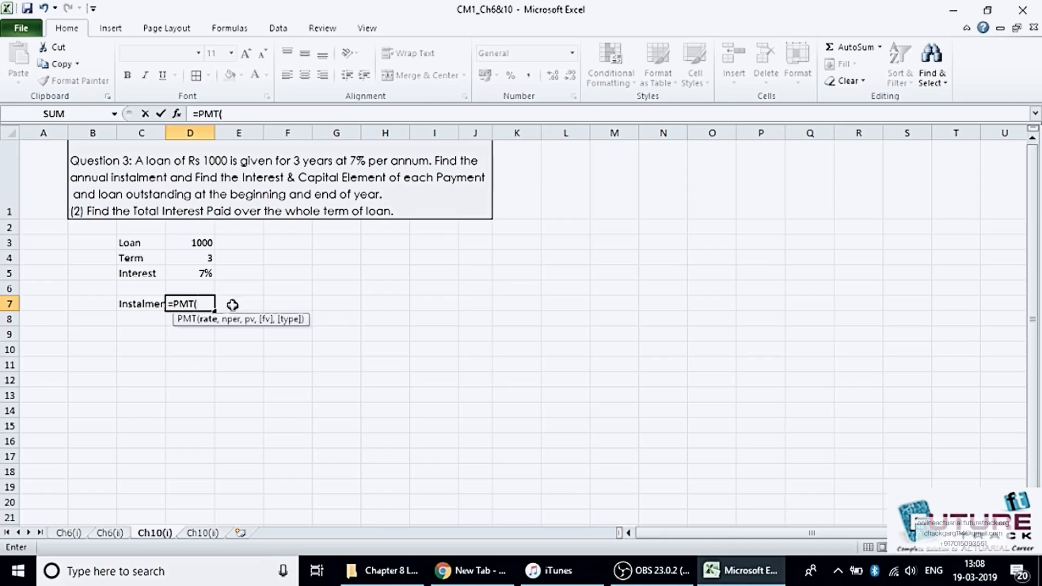
pyautogui.click(208, 273)
pyautogui.write(',')
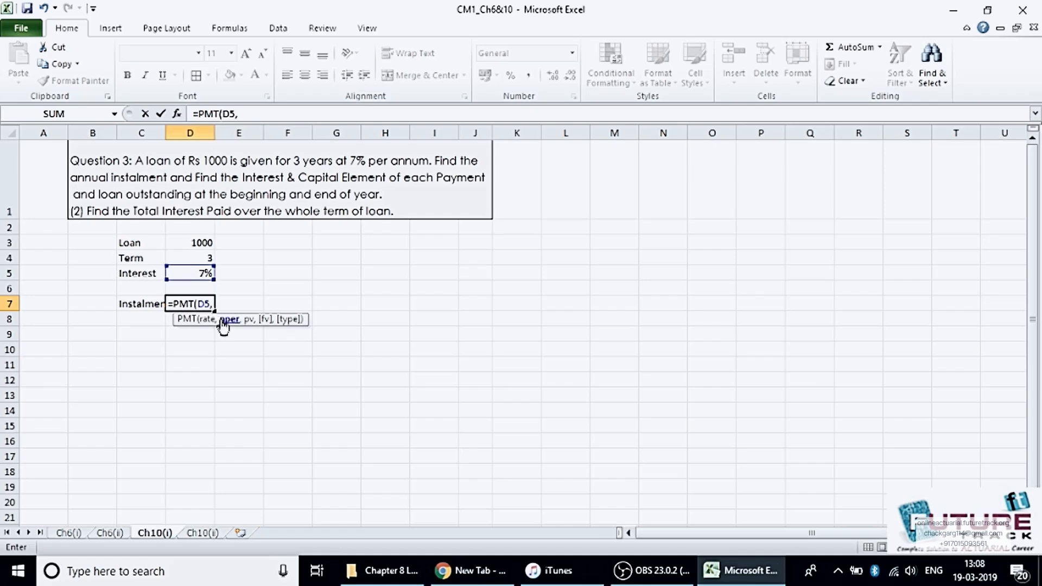
pyautogui.click(207, 256)
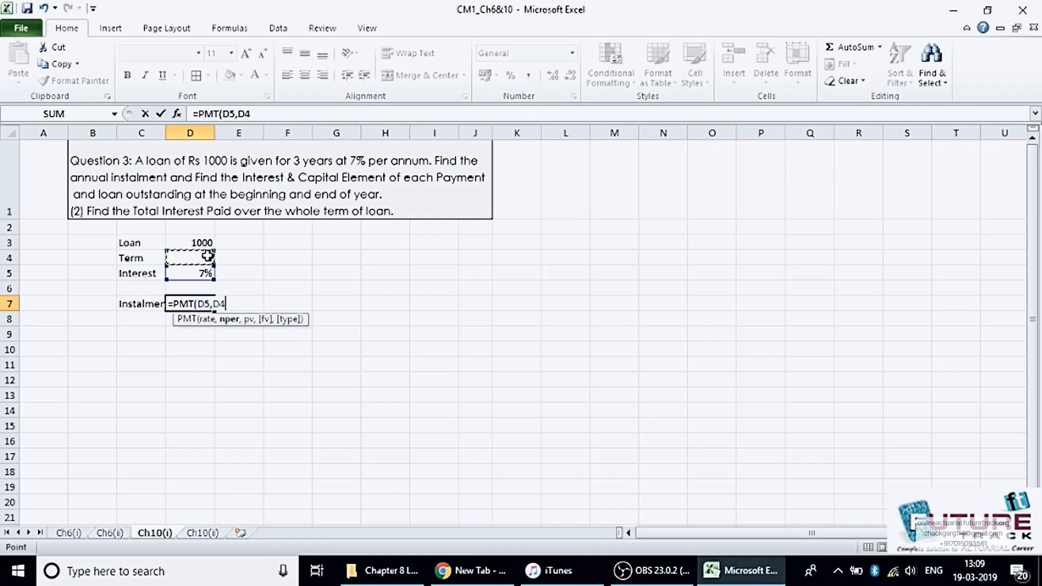
pyautogui.write(',')
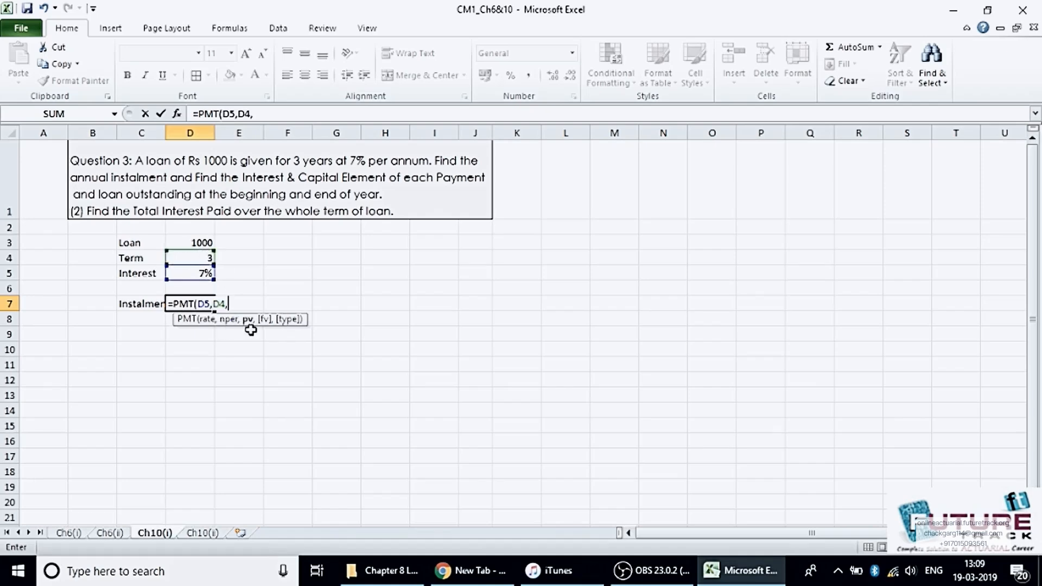
pyautogui.click(193, 242)
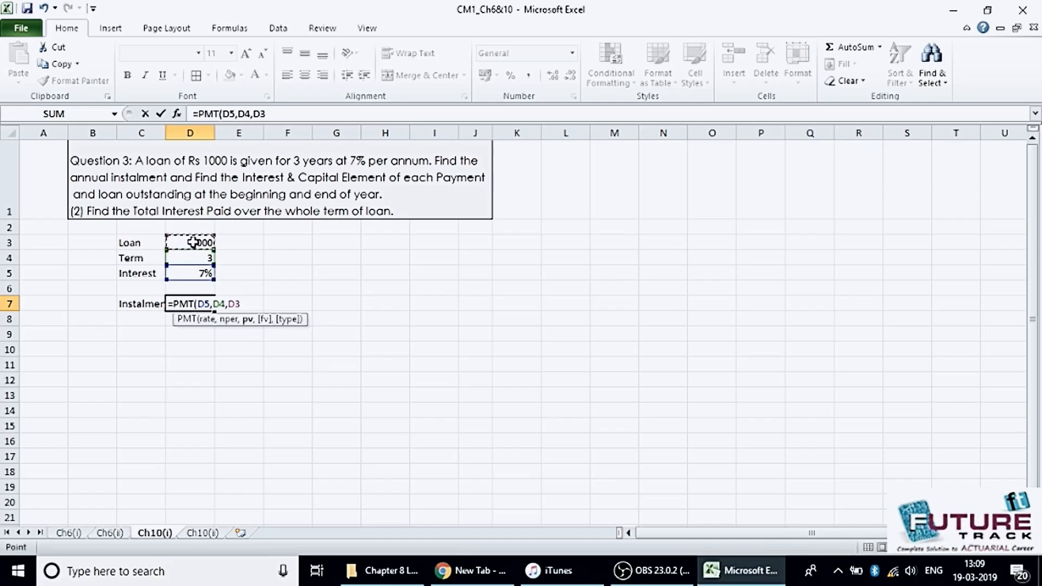
pyautogui.write(')')
pyautogui.press('Return')
pyautogui.click(194, 305)
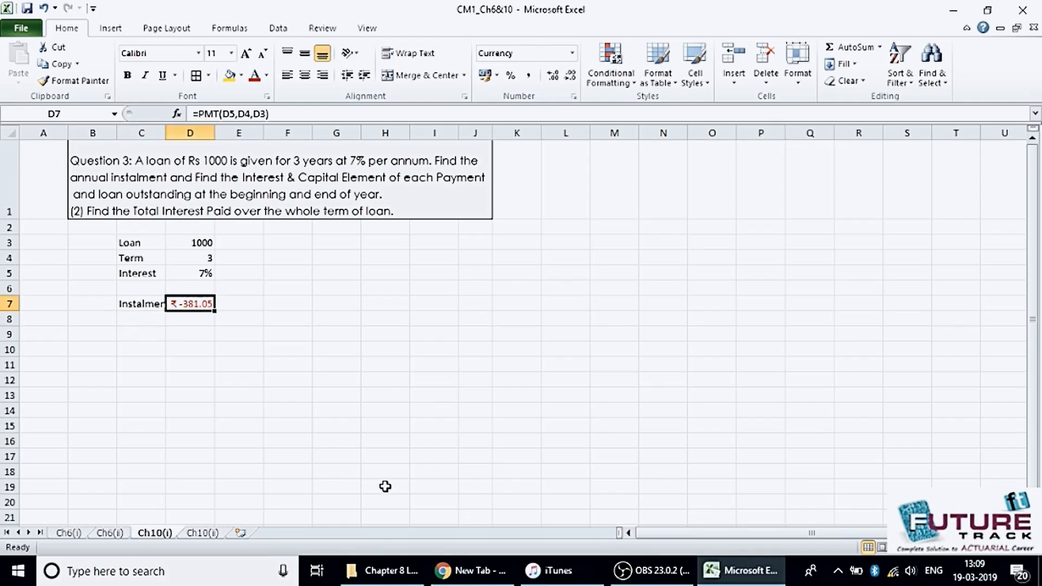
pyautogui.press('F2')
pyautogui.press('Return')
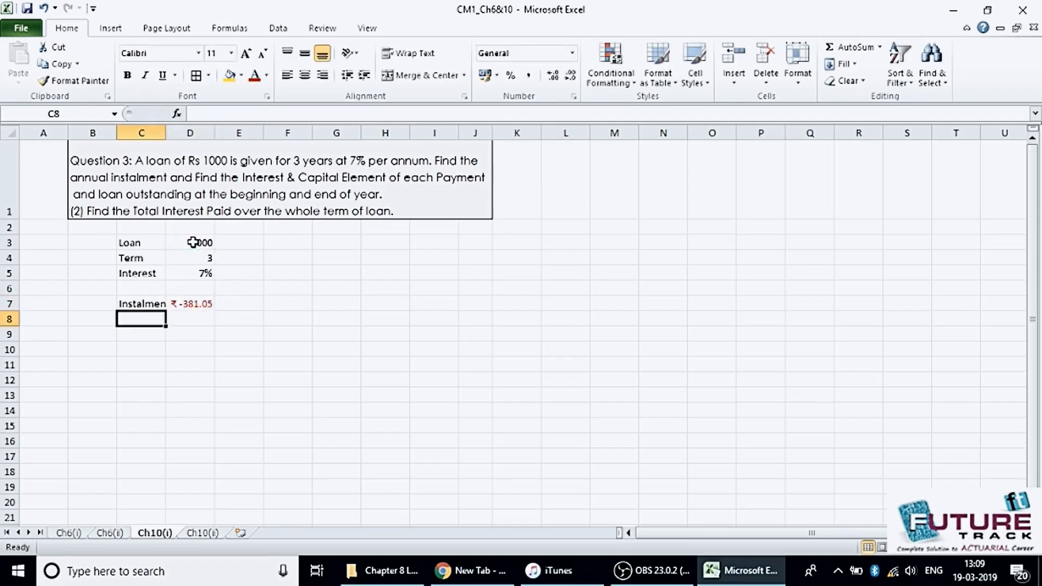
# Step: Change the instalment formula in D7 to =-PMT(D5,D4,D3) and fit column C to its text
pyautogui.click(196, 304)
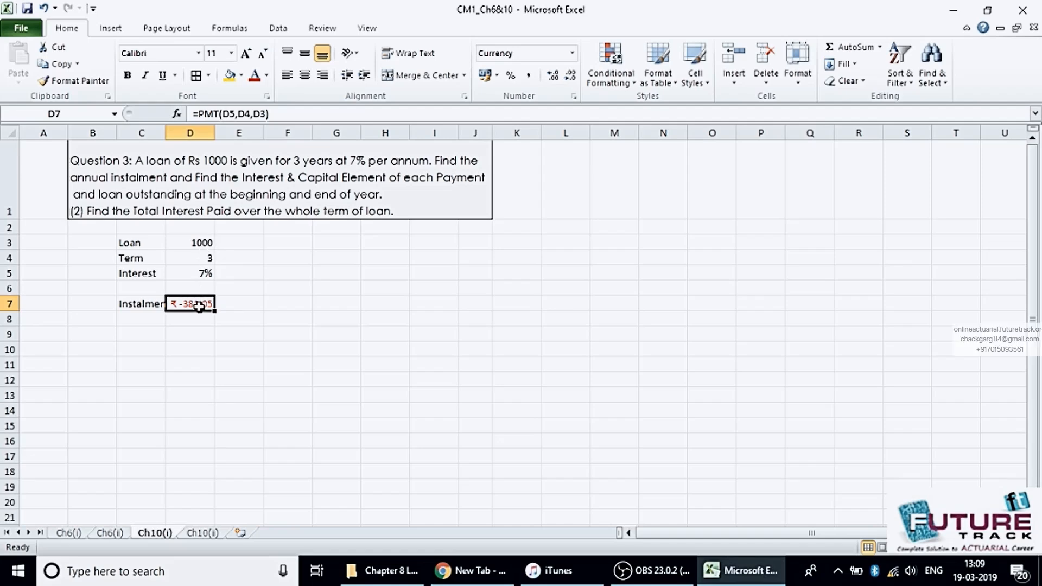
pyautogui.click(201, 113)
pyautogui.write('-')
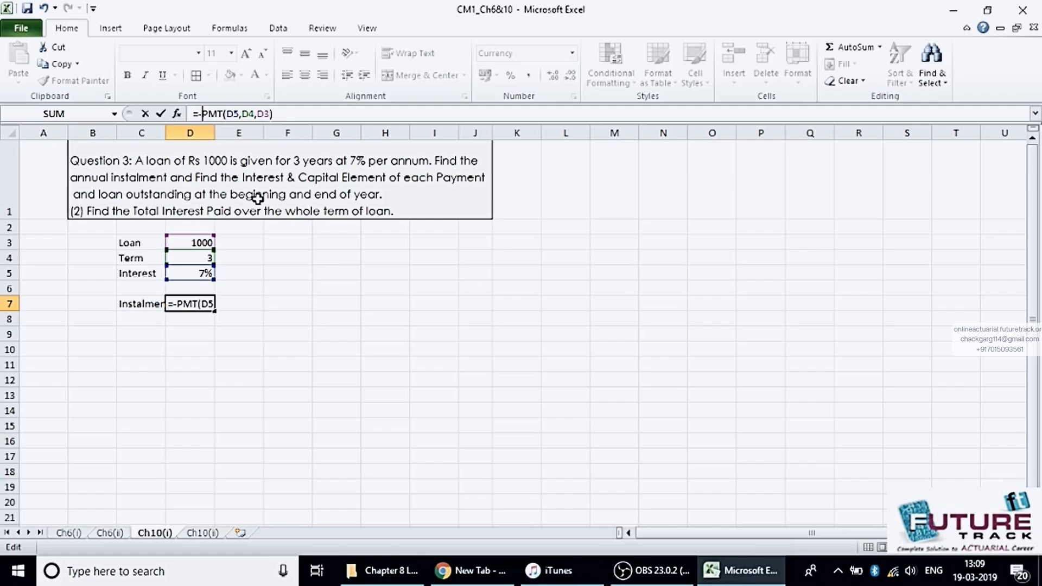
pyautogui.press('Return')
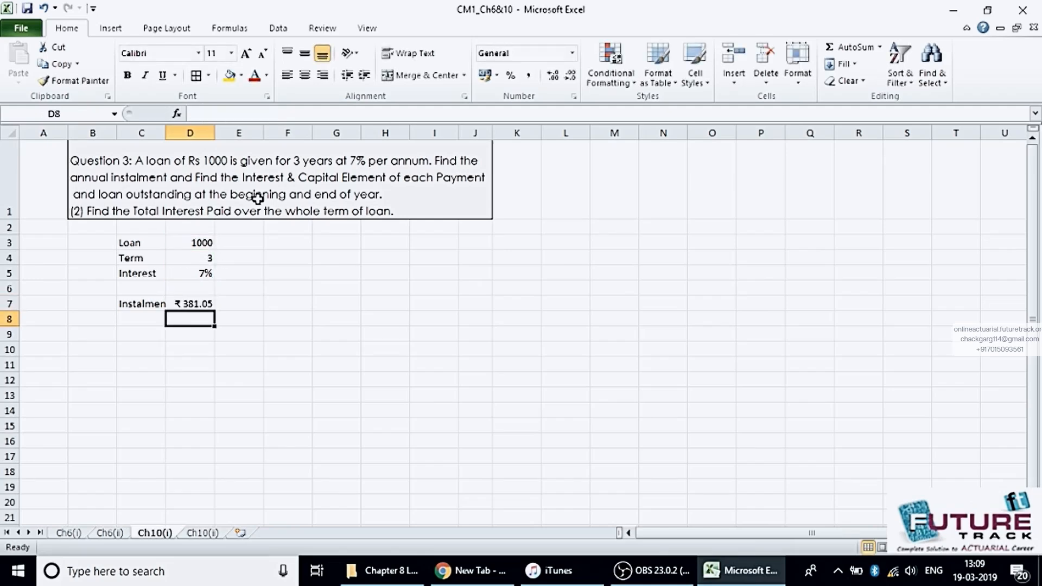
pyautogui.press('Down')
pyautogui.press('Right')
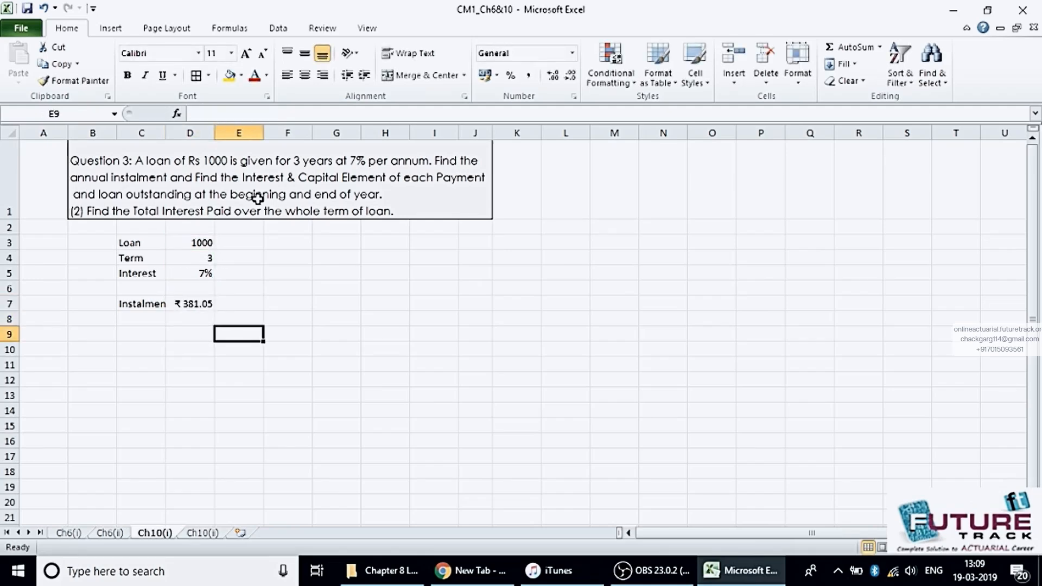
pyautogui.doubleClick(163, 128)
# Step: Start the loan schedule headings with "Time" in C10 and "Loan Outstanding at the beginning of year" in D10
pyautogui.moveTo(443, 570)
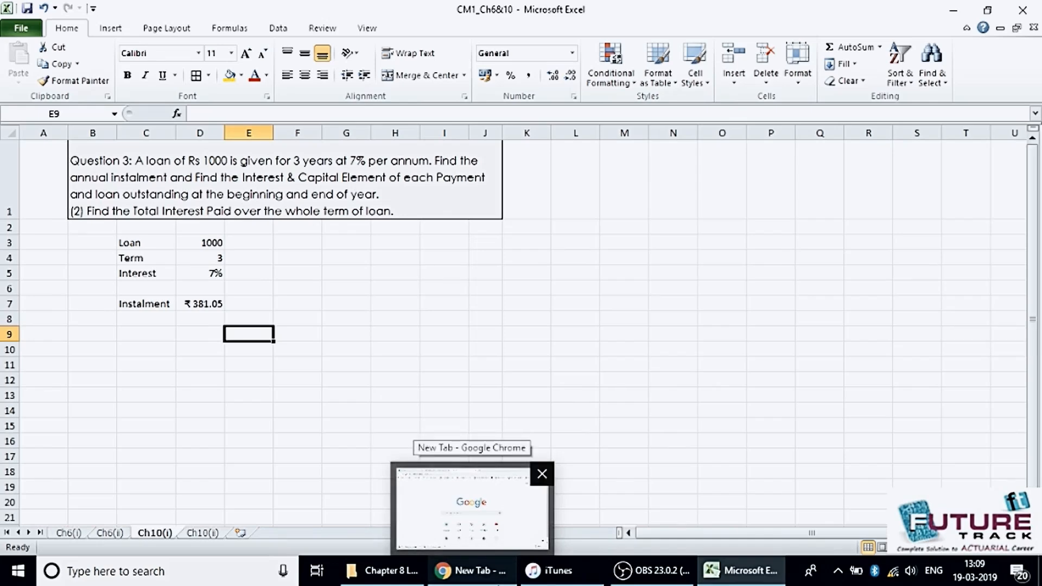
pyautogui.press('Down')
pyautogui.press('Left')
pyautogui.press('Left')
pyautogui.press('Up')
pyautogui.press('Down')
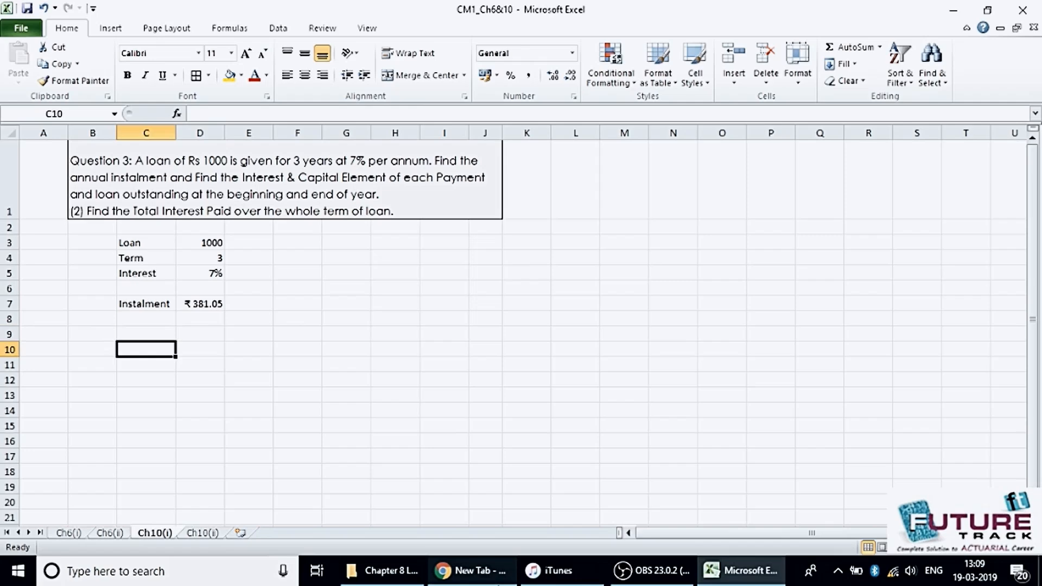
pyautogui.write('TIme')
pyautogui.press('Tab')
pyautogui.write('In')
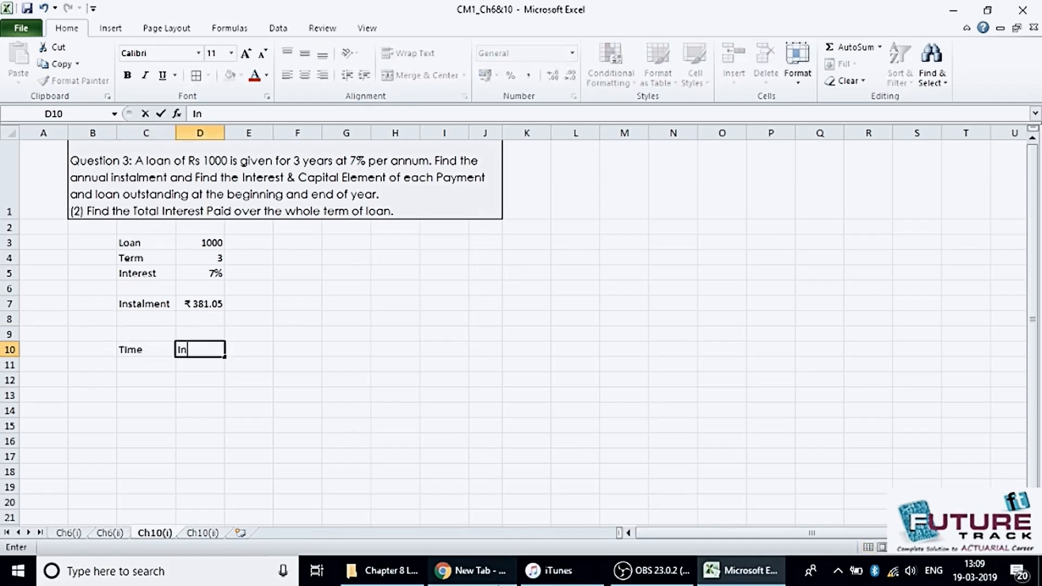
pyautogui.press('BackSpace')
pyautogui.press('BackSpace')
pyautogui.press('BackSpace')
pyautogui.press('BackSpace')
pyautogui.press('BackSpace')
pyautogui.press('BackSpace')
pyautogui.write('Loan Outstanding at the ')
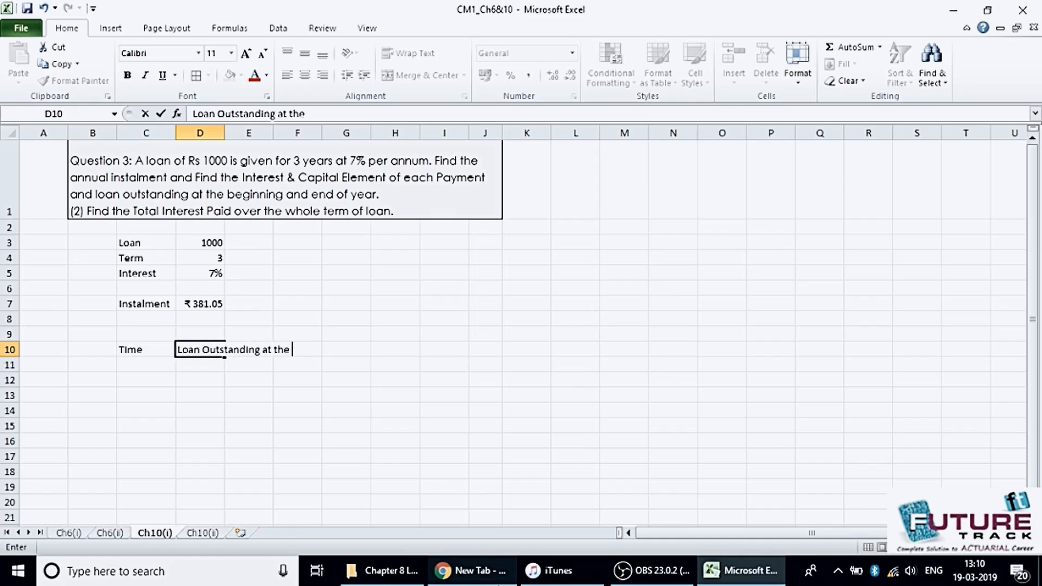
pyautogui.write('bnefng of year')
pyautogui.press('Return')
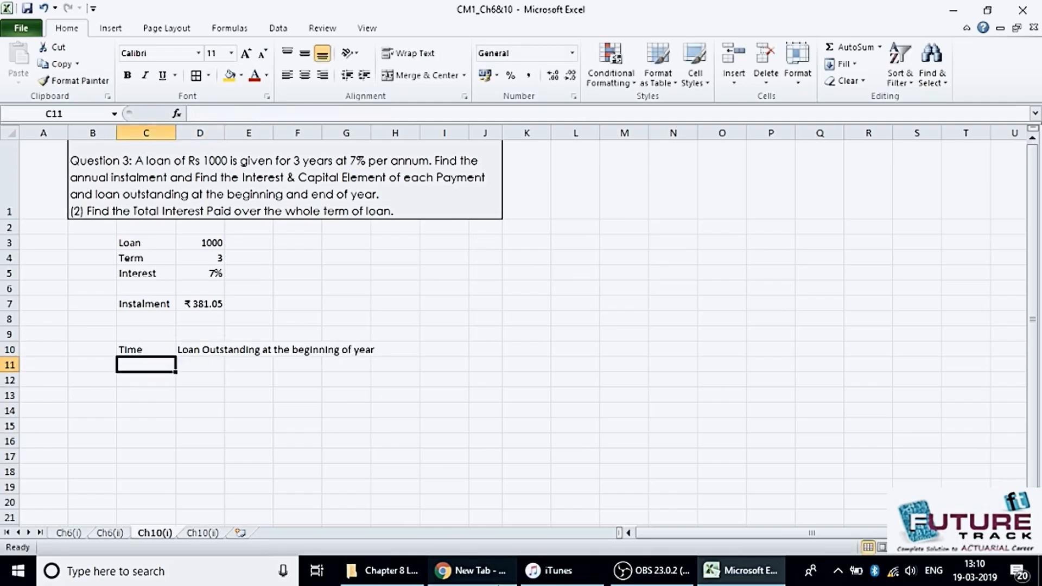
# Step: Wrap the D10 heading onto two lines by turning on text wrapping, making row 10 taller and adjusting column D's width
pyautogui.doubleClick(225, 133)
pyautogui.click(258, 349)
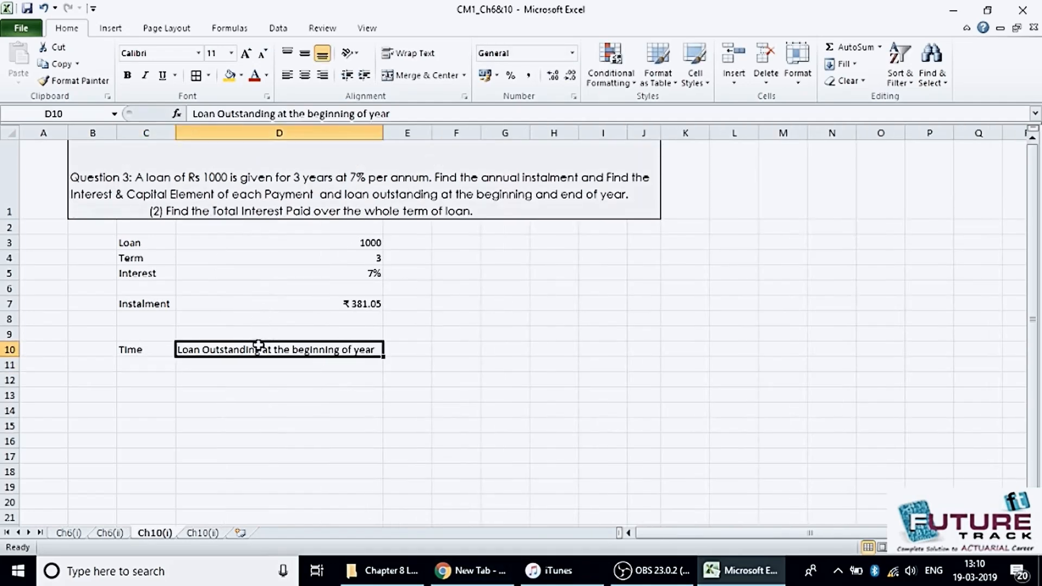
pyautogui.click(429, 52)
pyautogui.moveTo(5, 358); pyautogui.dragTo(5, 369)
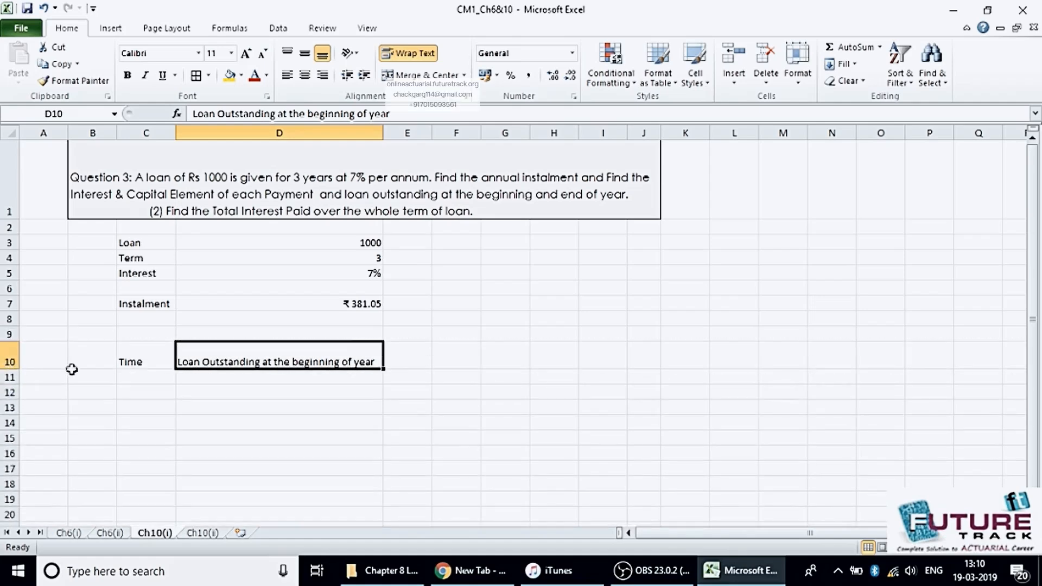
pyautogui.moveTo(383, 129)
pyautogui.mouseDown()
pyautogui.moveTo(305, 128)
pyautogui.moveTo(362, 132)
pyautogui.mouseUp()
# Step: Add the schedule headings "Interest" in E10 and "Capital" in F10
pyautogui.click(334, 351)
pyautogui.write('Interes')
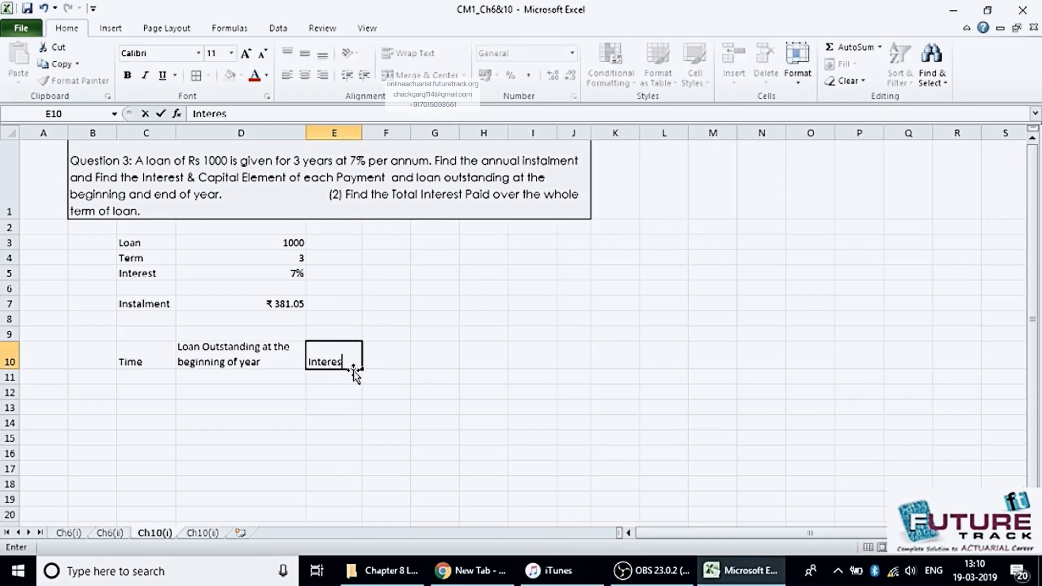
pyautogui.write('t')
pyautogui.press('Tab')
pyautogui.write('Capital')
pyautogui.press('Tab')
pyautogui.write('Lo')
pyautogui.press('BackSpace')
pyautogui.press('BackSpace')
# Step: Copy the loan outstanding heading from D10 to G10 and fit column G to its text
pyautogui.click(267, 365)
pyautogui.hotkey('ctrl', 'c')
pyautogui.click(432, 356)
pyautogui.hotkey('ctrl', 'v')
pyautogui.doubleClick(459, 133)
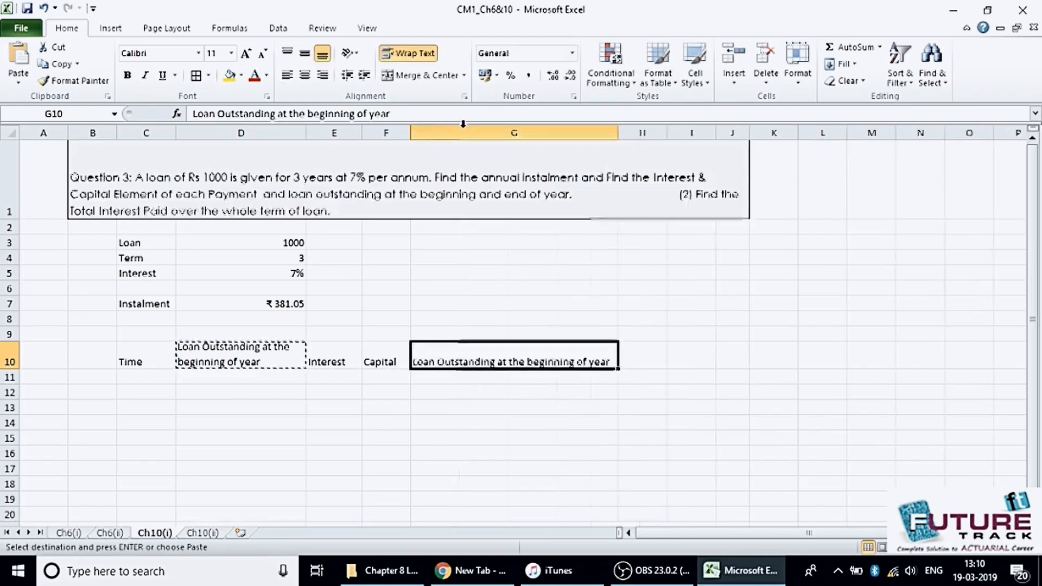
# Step: Change the G10 heading to "Loan Outstanding at the end of year" and narrow column G so it wraps onto two lines
pyautogui.doubleClick(574, 364)
pyautogui.moveTo(574, 362); pyautogui.dragTo(525, 362)
pyautogui.press('BackSpace')
pyautogui.write('end')
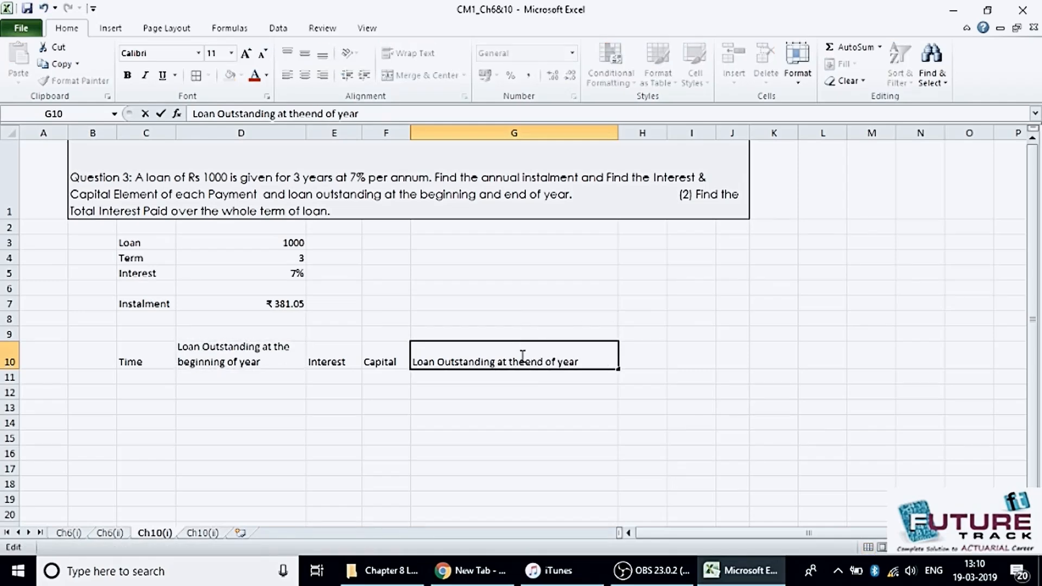
pyautogui.click(526, 362)
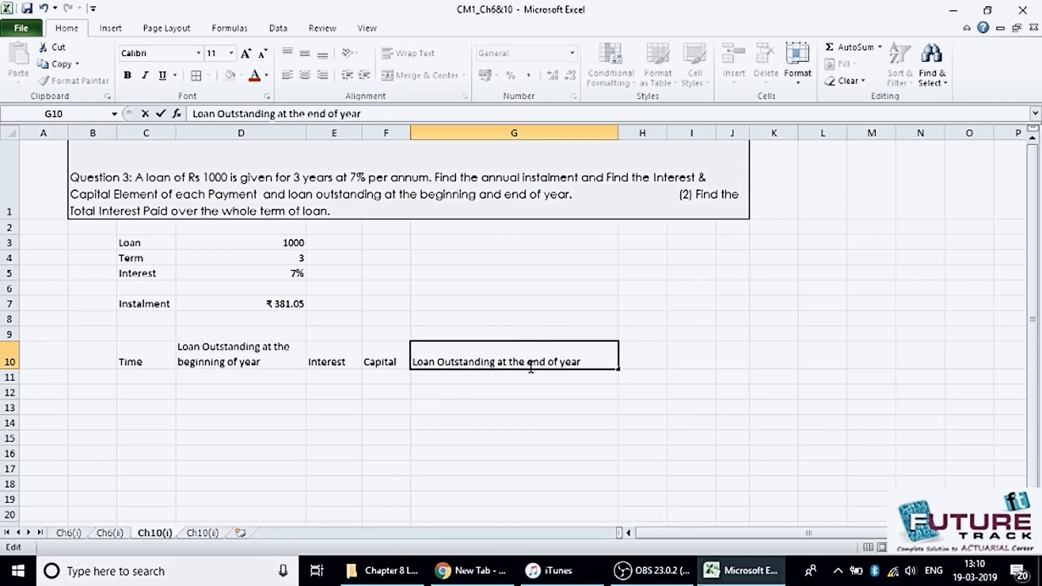
pyautogui.click(574, 421)
pyautogui.moveTo(617, 135); pyautogui.dragTo(577, 137)
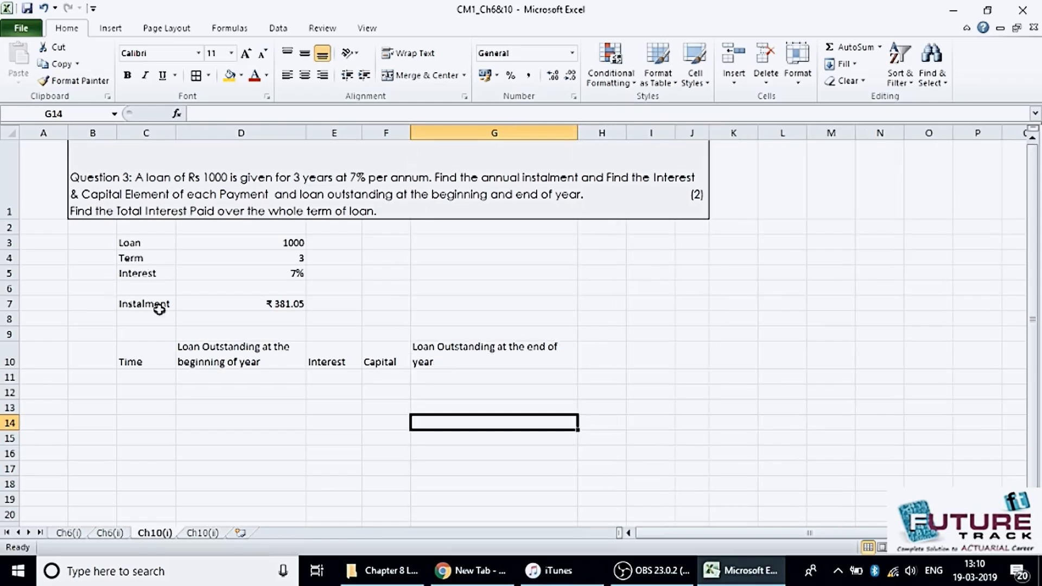
# Step: Enter the years 1, 2 and 3 under the Time heading in C11:C13
pyautogui.click(137, 380)
pyautogui.write('1')
pyautogui.press('Return')
pyautogui.write('23')
pyautogui.press('Return')
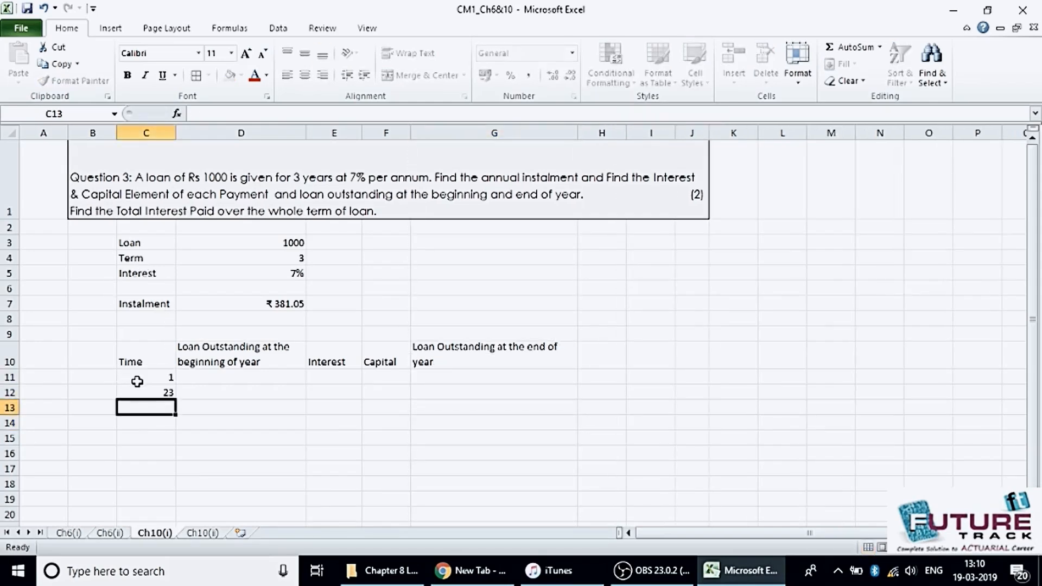
pyautogui.press('Up')
pyautogui.write('2')
pyautogui.press('Return')
pyautogui.write('3')
pyautogui.press('Return')
# Step: Set the opening loan outstanding for year 1 in D11 to the loan amount with =D3
pyautogui.press('Right')
pyautogui.press('Up')
pyautogui.press('Up')
pyautogui.press('Up')
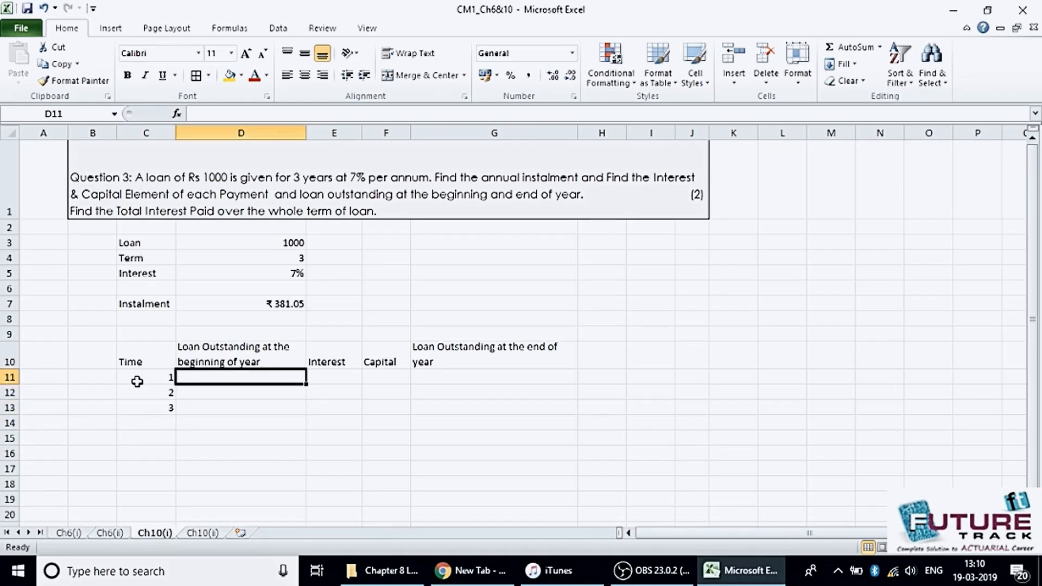
pyautogui.write('=')
pyautogui.press('Up')
pyautogui.press('Up')
pyautogui.press('Up')
pyautogui.press('Up')
pyautogui.press('Up')
pyautogui.press('Up')
pyautogui.press('Up')
pyautogui.press('Up')
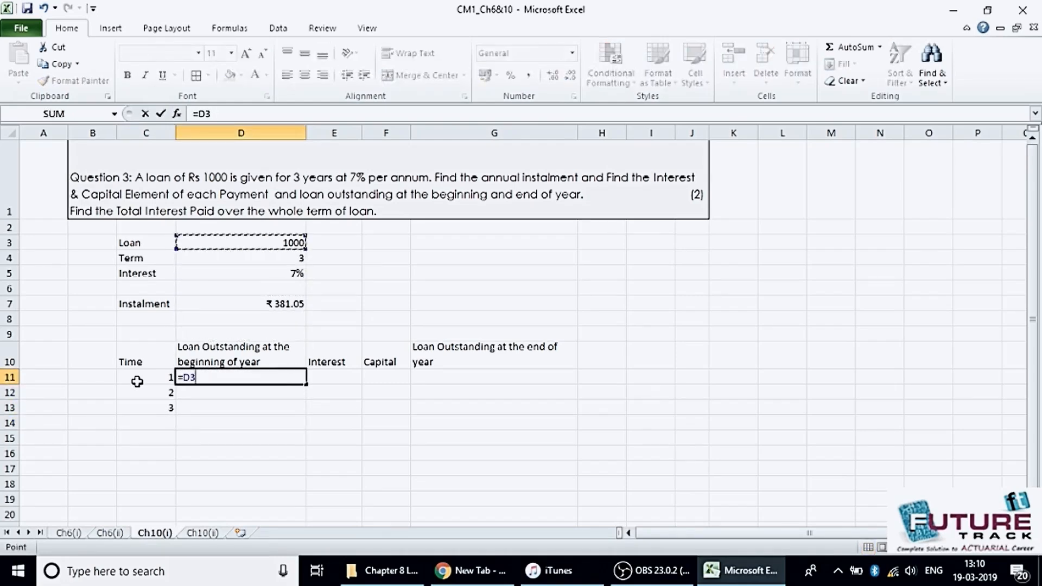
pyautogui.press('Return')
# Step: Try calculating the year 1 interest in E11 as =D11*D5, and undo the entry
pyautogui.press('Right')
pyautogui.press('Up')
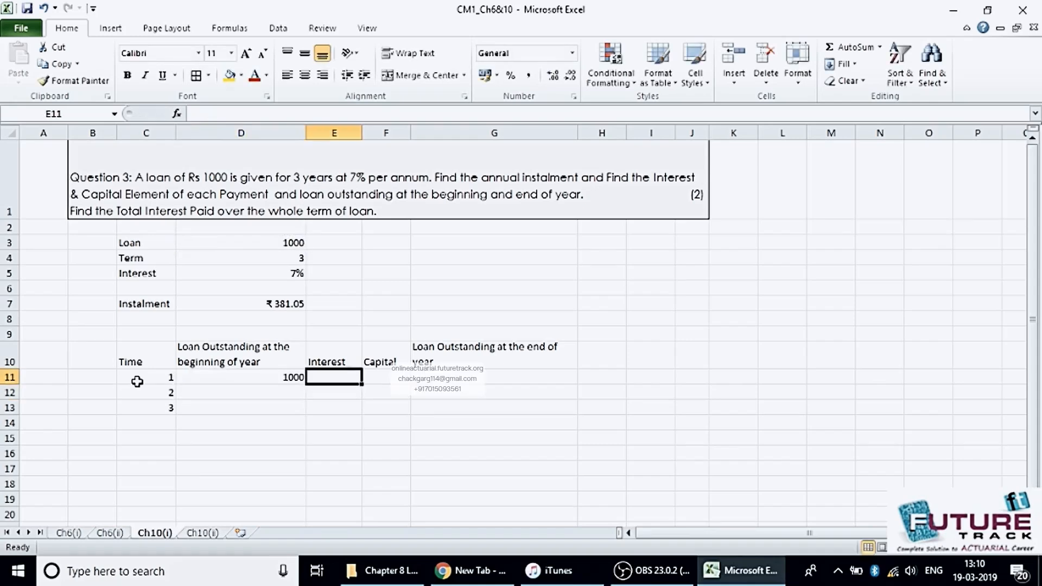
pyautogui.write('=')
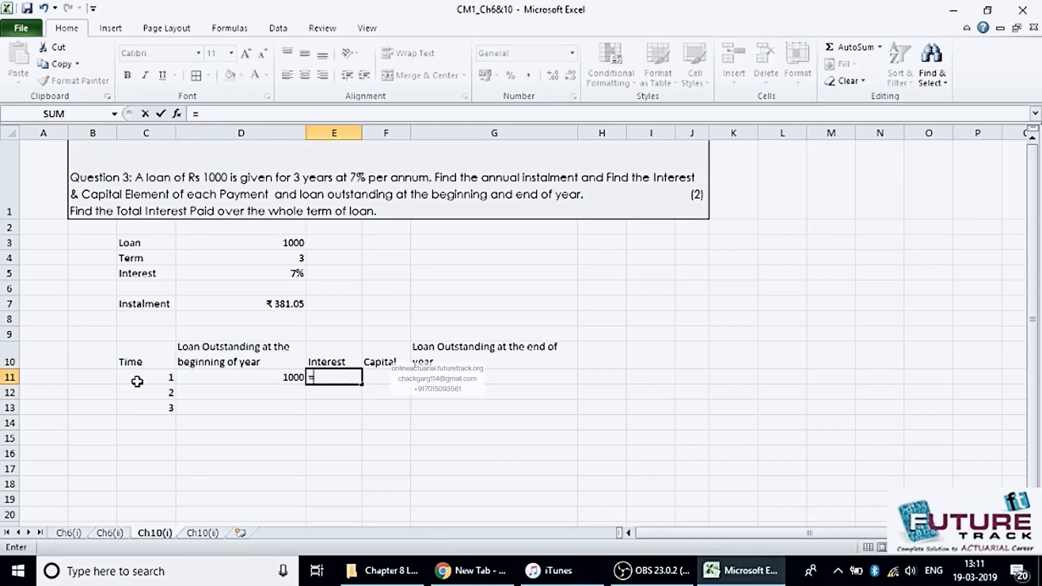
pyautogui.press('Left')
pyautogui.write('*')
pyautogui.press('Up')
pyautogui.press('Up')
pyautogui.press('Up')
pyautogui.press('Up')
pyautogui.press('Up')
pyautogui.press('Up')
pyautogui.press('Left')
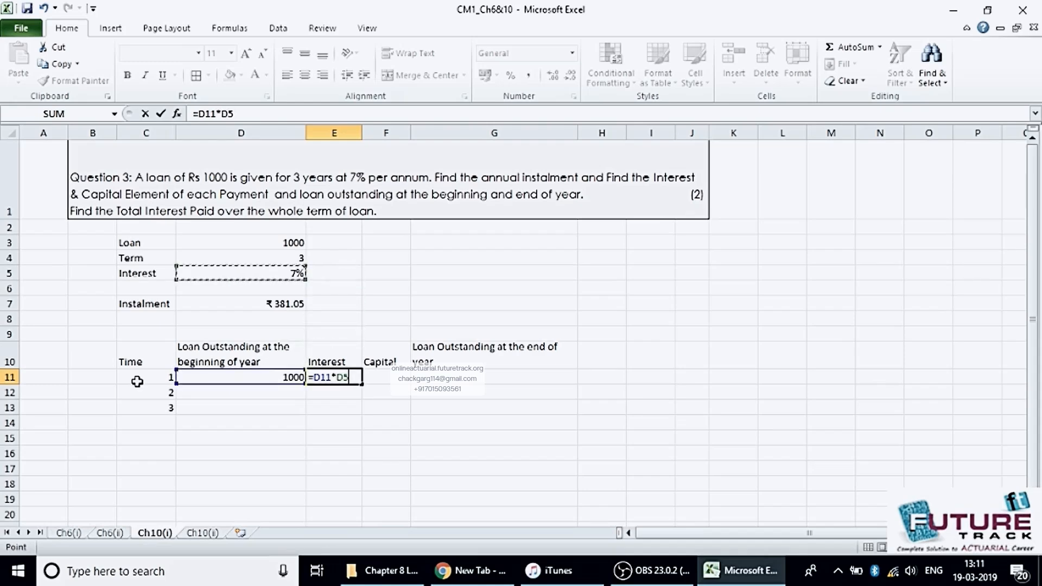
pyautogui.press('Return')
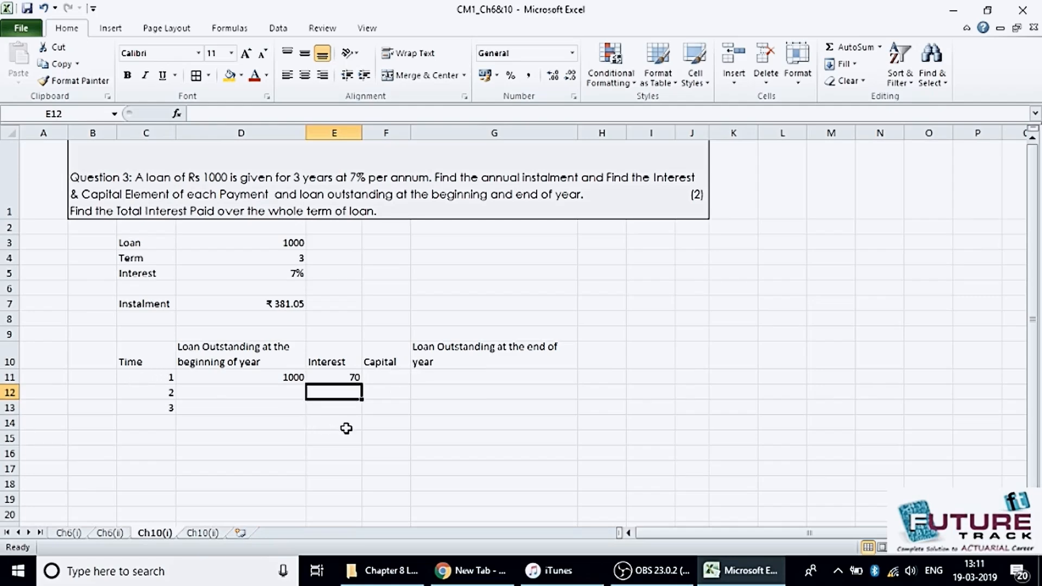
pyautogui.hotkey('ctrl', 'z')
# Step: Copy the three headings in E10:G10 to F10:H10 and replace the heading in E10 with "Instalment"
pyautogui.moveTo(335, 360); pyautogui.dragTo(477, 361)
pyautogui.hotkey('ctrl', 'c')
pyautogui.click(379, 359)
pyautogui.hotkey('ctrl', 'v')
pyautogui.press('Left')
pyautogui.write('Instalme')
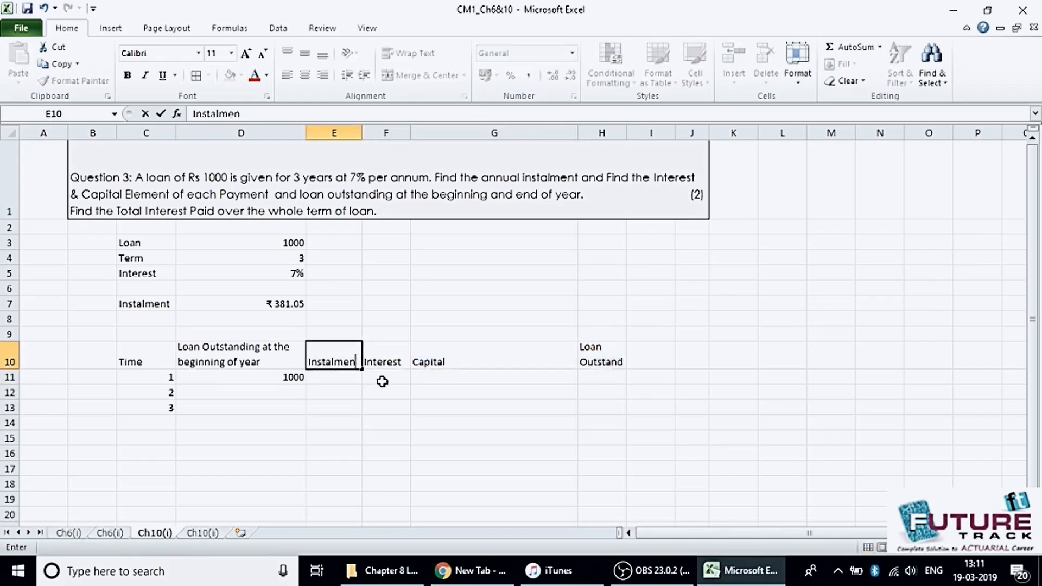
pyautogui.write('nt')
pyautogui.press('Return')
# Step: Link the year 1 instalment in E11 to the calculated instalment in D7 and widen column E slightly
pyautogui.write('381')
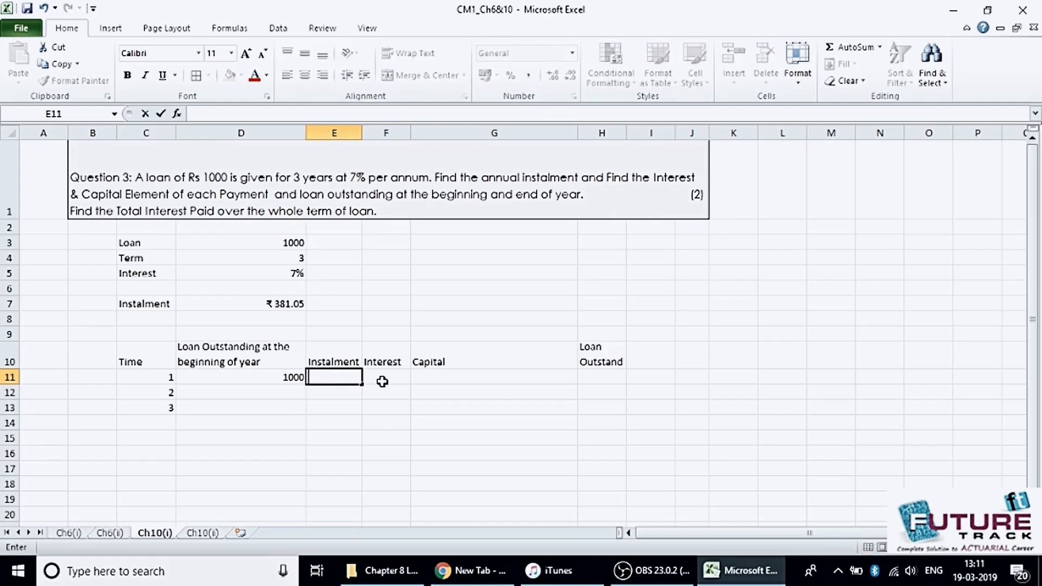
pyautogui.press('BackSpace')
pyautogui.write('=')
pyautogui.press('Up')
pyautogui.press('Up')
pyautogui.press('Up')
pyautogui.press('Up')
pyautogui.press('Left')
pyautogui.press('Return')
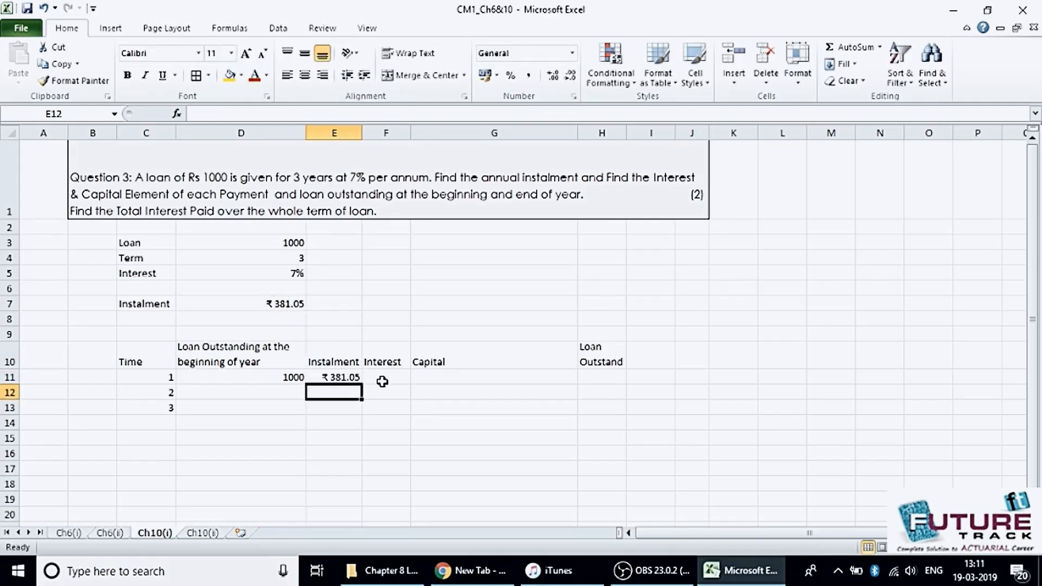
pyautogui.moveTo(362, 132); pyautogui.dragTo(433, 133)
# Step: Calculate the year 1 interest in F11 with the formula =D11*D5
pyautogui.click(389, 376)
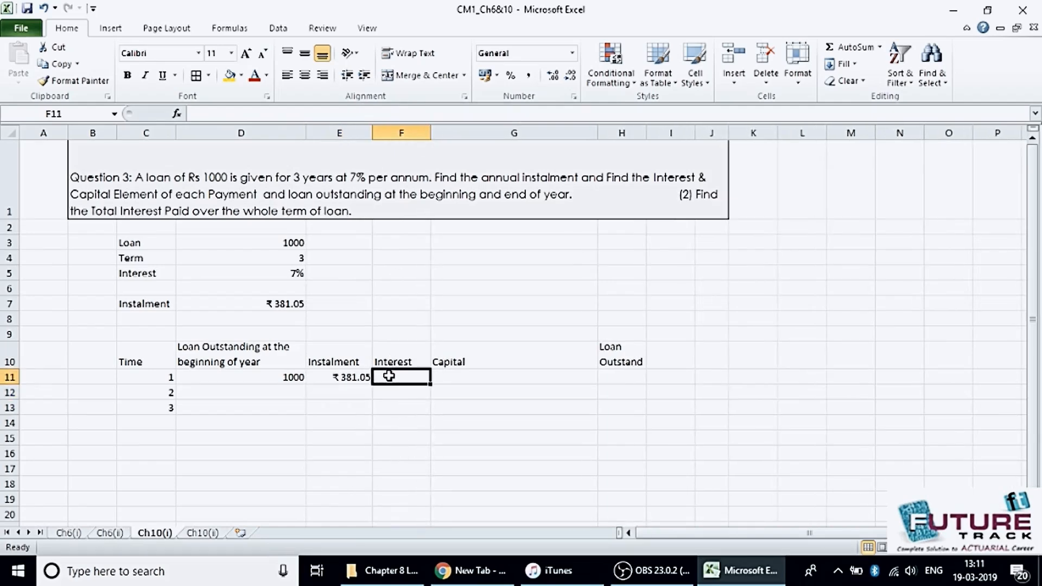
pyautogui.write('=')
pyautogui.press('Left')
pyautogui.press('Left')
pyautogui.press('Left')
pyautogui.press('Right')
pyautogui.write('*')
pyautogui.press('Up')
pyautogui.press('Up')
pyautogui.press('Up')
pyautogui.press('Up')
pyautogui.press('Up')
pyautogui.press('Up')
pyautogui.press('Left')
pyautogui.press('Left')
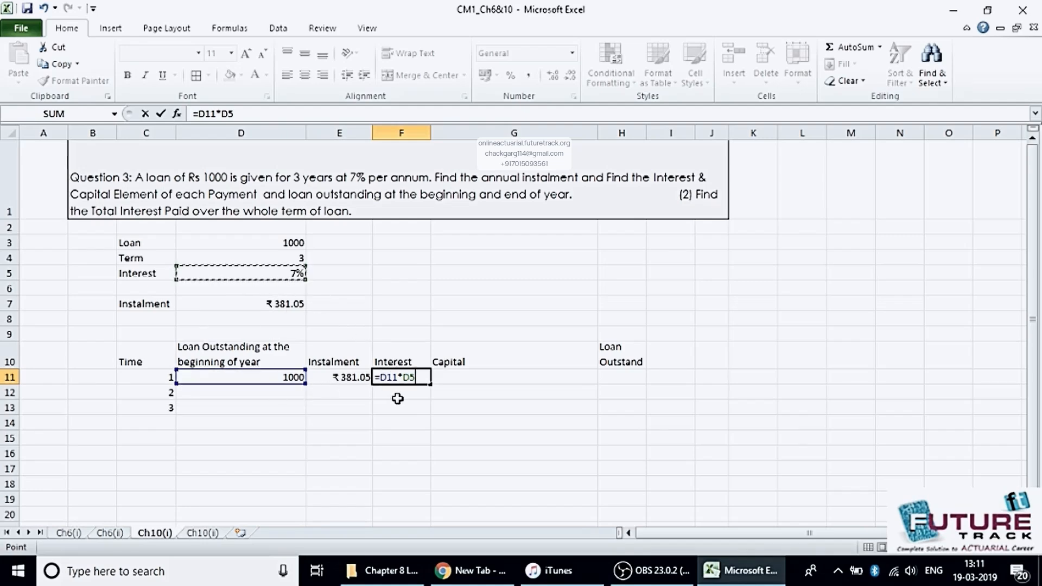
pyautogui.press('Return')
# Step: Calculate the year 1 capital element in G11 as instalment minus interest with =E11-F11
pyautogui.press('Right')
pyautogui.press('Up')
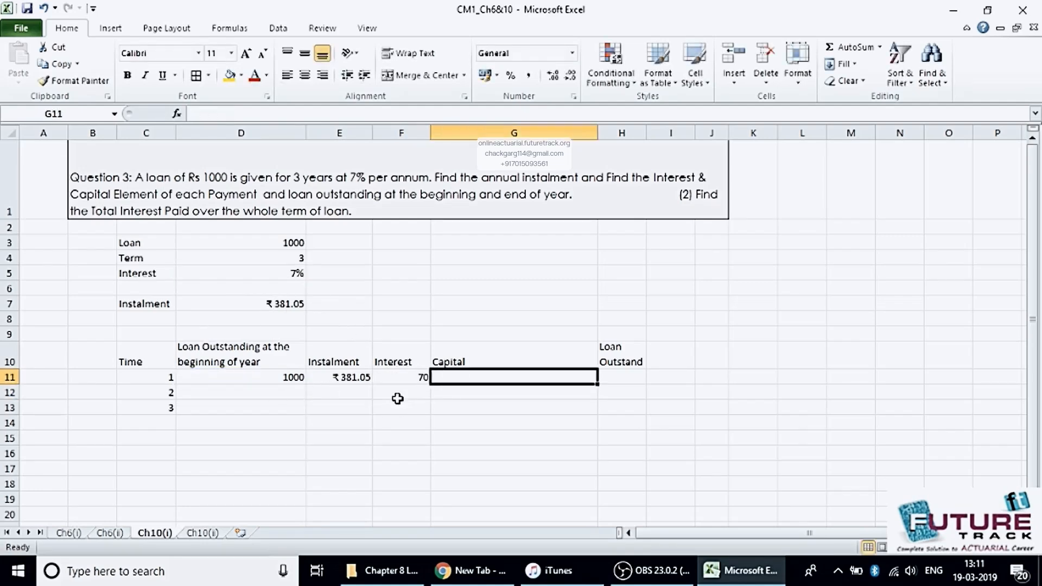
pyautogui.write('=')
pyautogui.press('Left')
pyautogui.press('Left')
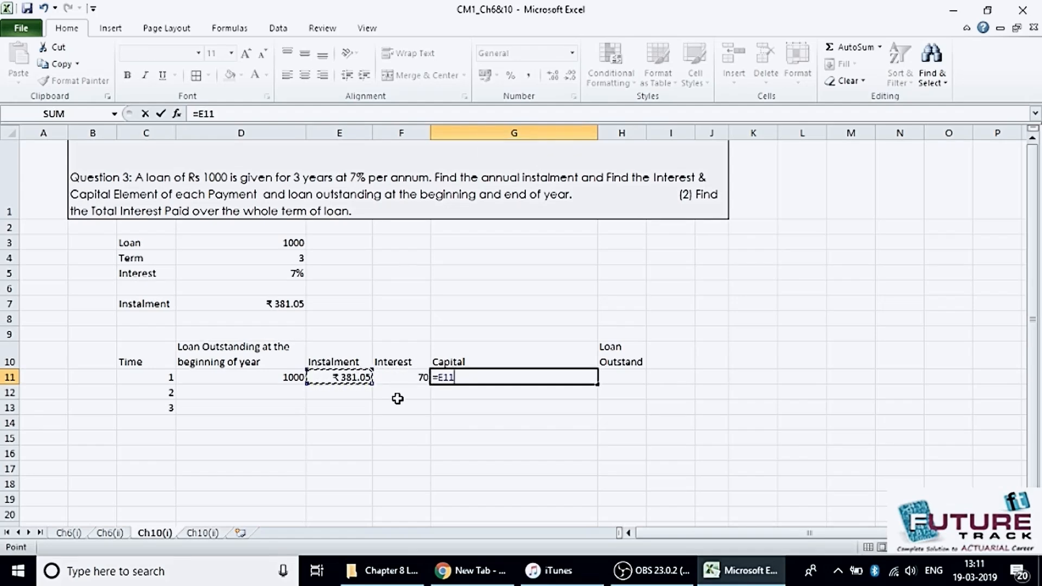
pyautogui.write('-')
pyautogui.press('Left')
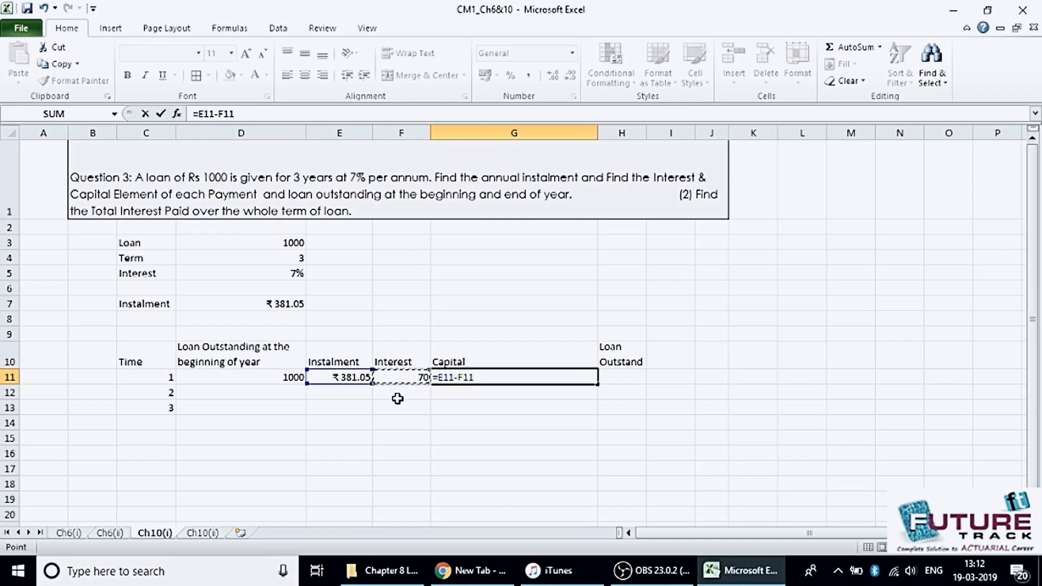
pyautogui.press('Return')
# Step: Fit column H to its heading and calculate the loan outstanding at the end of year 1 in H11 with =D11-G11
pyautogui.press('Right')
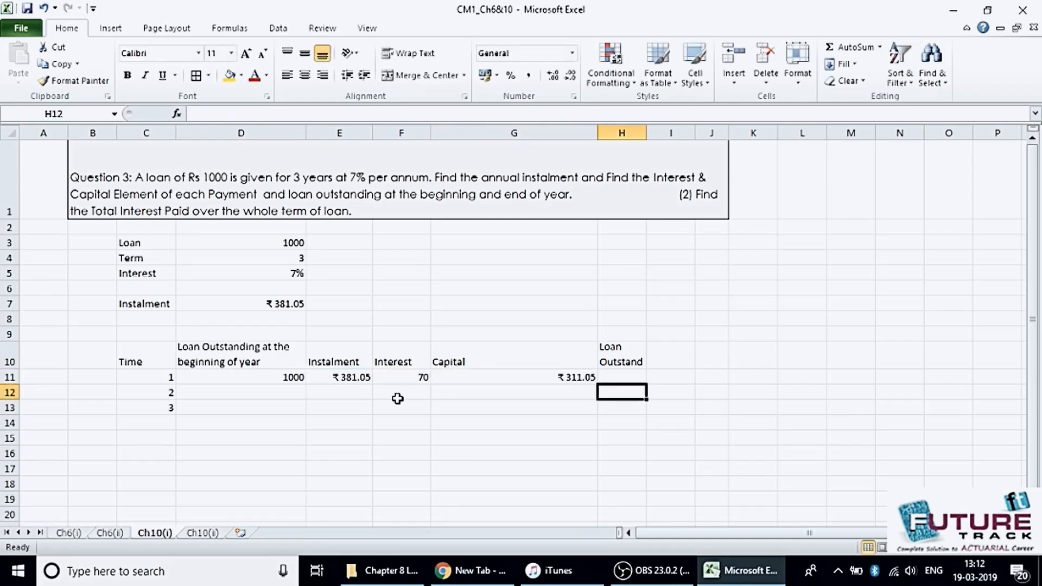
pyautogui.press('Up')
pyautogui.doubleClick(647, 133)
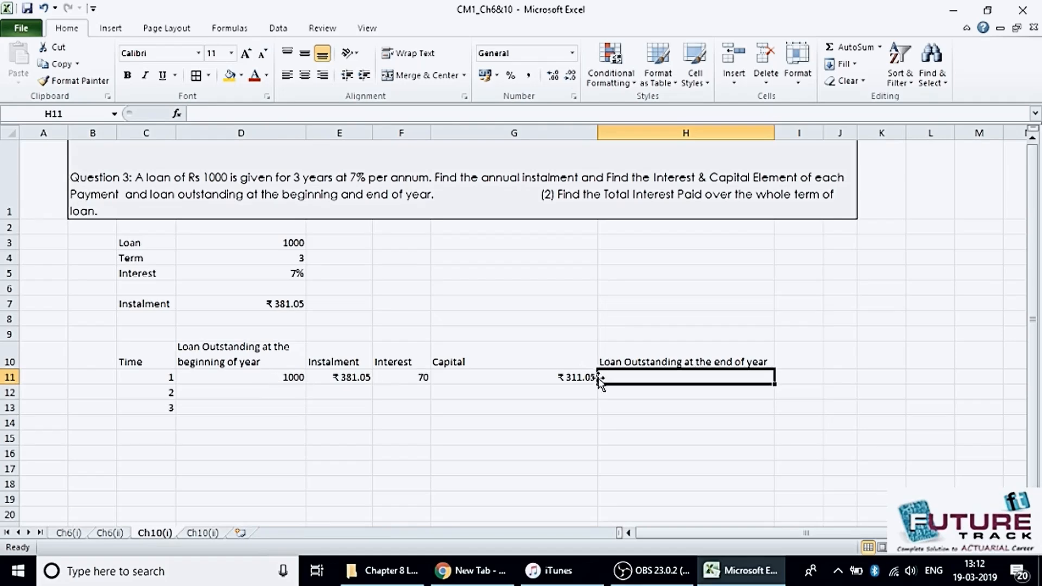
pyautogui.write('=')
pyautogui.press('Left')
pyautogui.press('Left')
pyautogui.press('Left')
pyautogui.press('Left')
pyautogui.write('-')
pyautogui.press('Left')
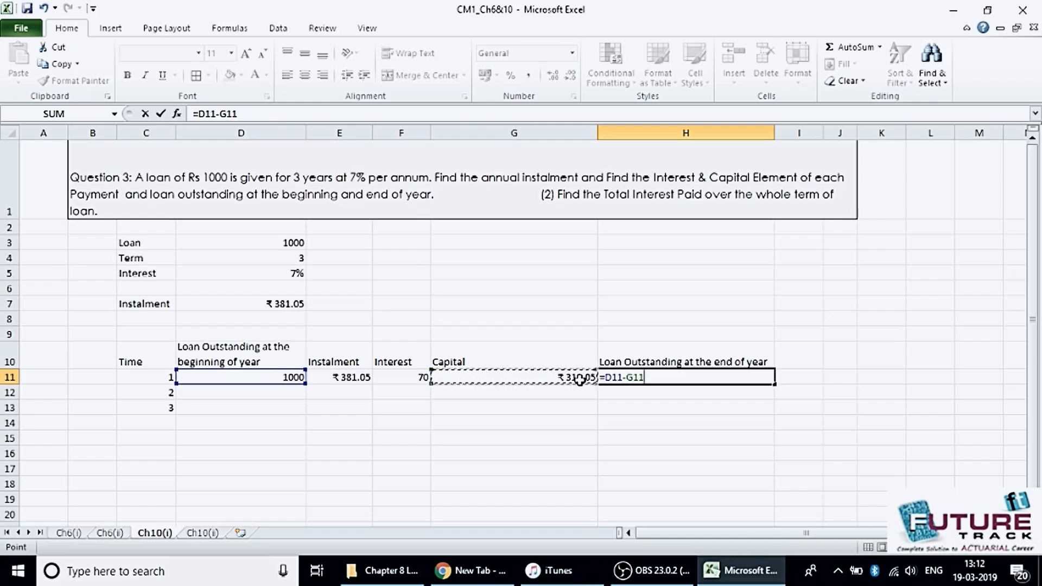
pyautogui.press('Return')
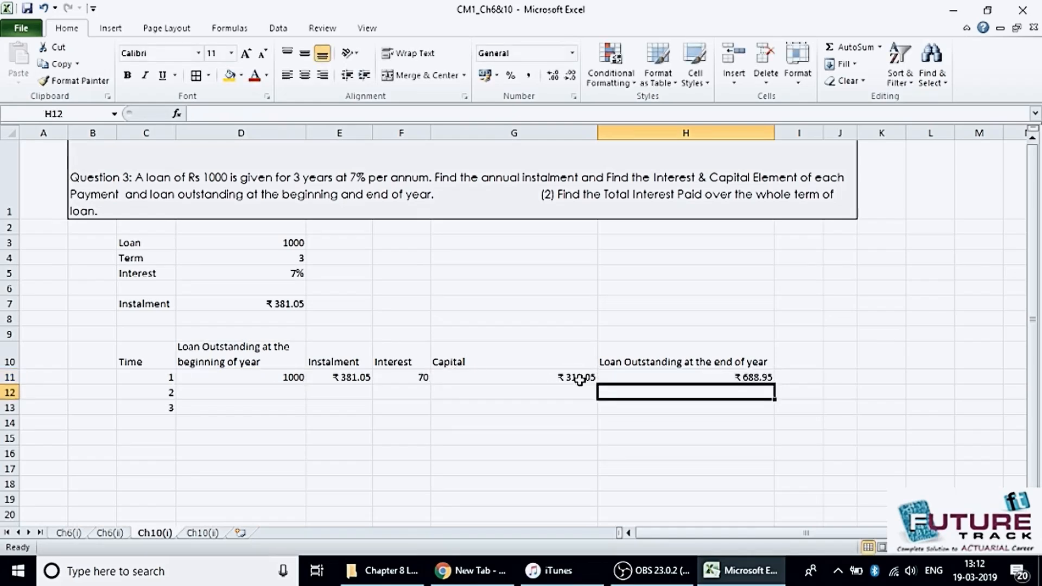
# Step: Set the year 2 opening loan in D12 to the previous year's closing loan with =H11
pyautogui.press('Left')
pyautogui.press('Left')
pyautogui.press('Left')
pyautogui.press('Left')
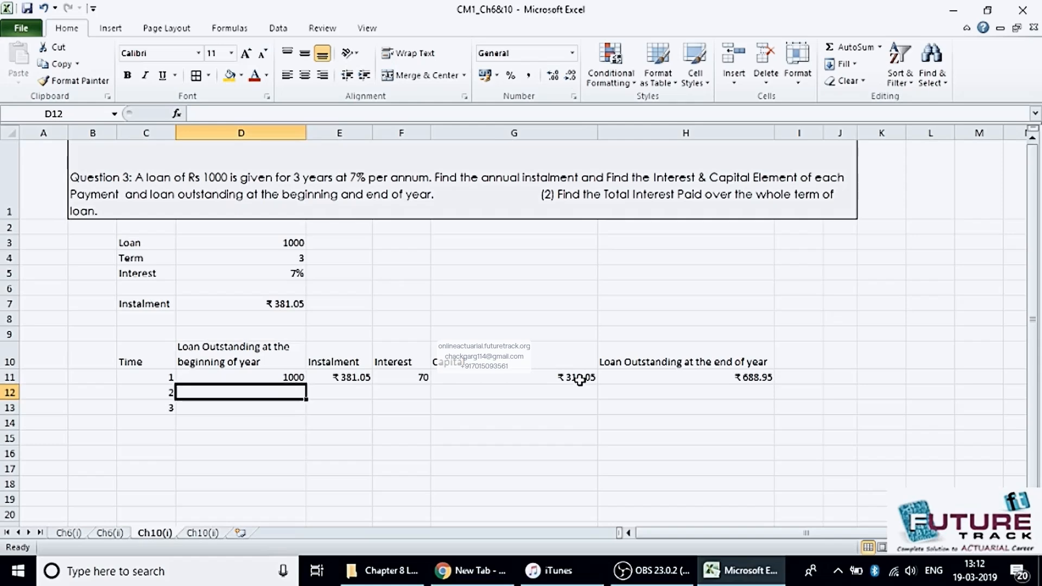
pyautogui.write('=')
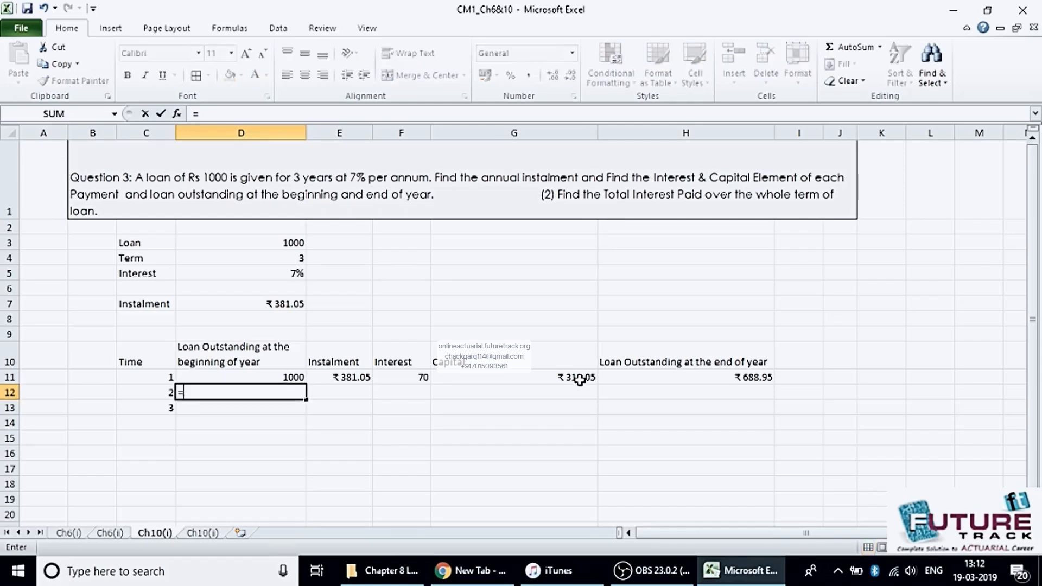
pyautogui.press('Right')
pyautogui.press('Right')
pyautogui.press('Right')
pyautogui.press('Right')
pyautogui.press('Right')
pyautogui.press('Up')
pyautogui.press('Left')
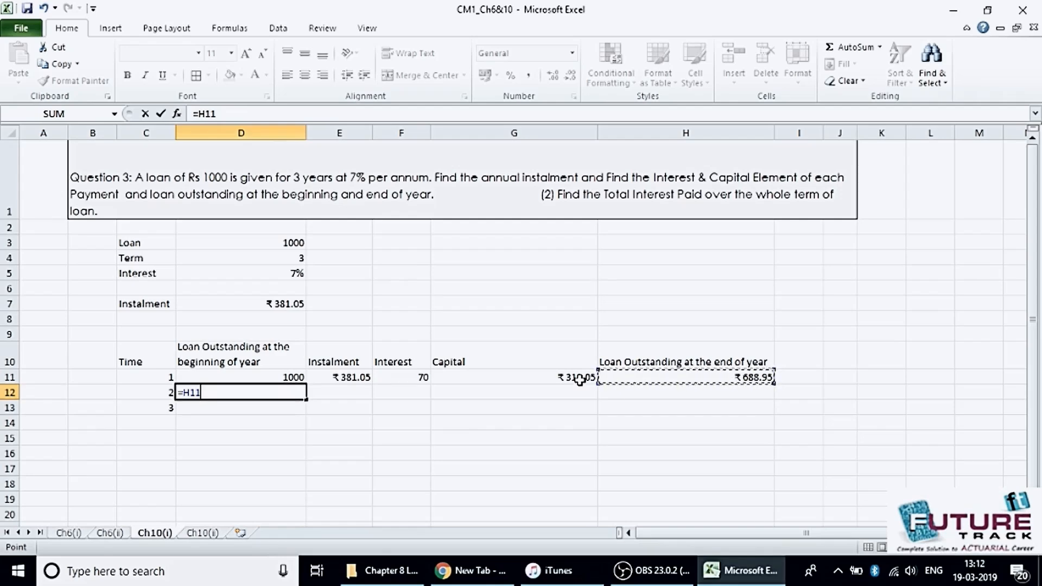
pyautogui.press('Return')
# Step: Carry the instalment down to year 2 by entering =E11 in E12
pyautogui.press('Right')
pyautogui.press('Up')
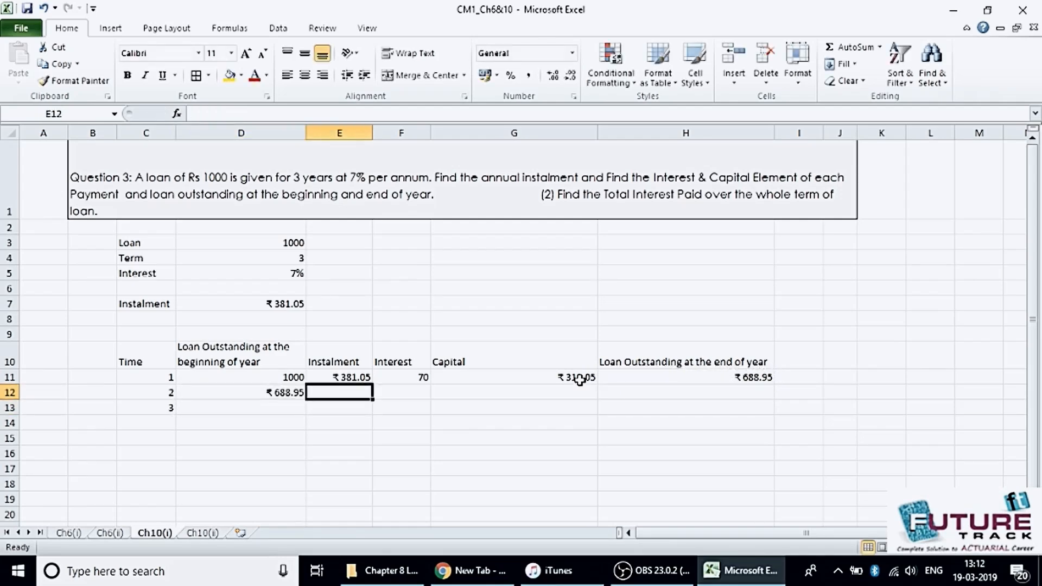
pyautogui.write('=')
pyautogui.press('Up')
pyautogui.press('Return')
# Step: Calculate the year 2 interest in F12 with an absolute reference to the rate, =D12*$D$5
pyautogui.press('Right')
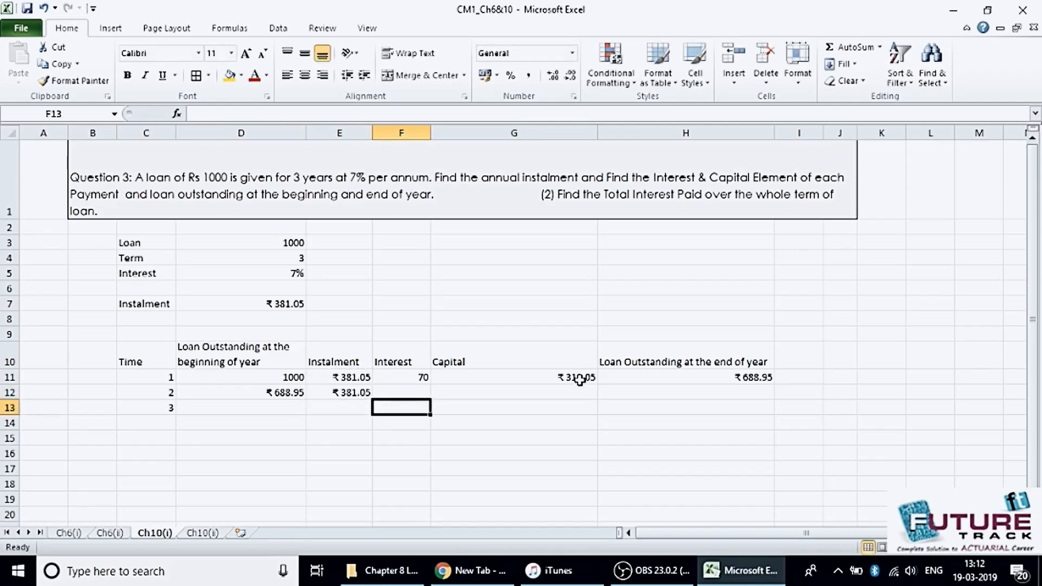
pyautogui.press('Up')
pyautogui.write('=')
pyautogui.press('Left')
pyautogui.press('Left')
pyautogui.write('*')
pyautogui.press('Up')
pyautogui.press('Up')
pyautogui.press('Up')
pyautogui.press('Up')
pyautogui.press('Up')
pyautogui.press('Left')
pyautogui.press('Left')
pyautogui.press('Up')
pyautogui.press('Up')
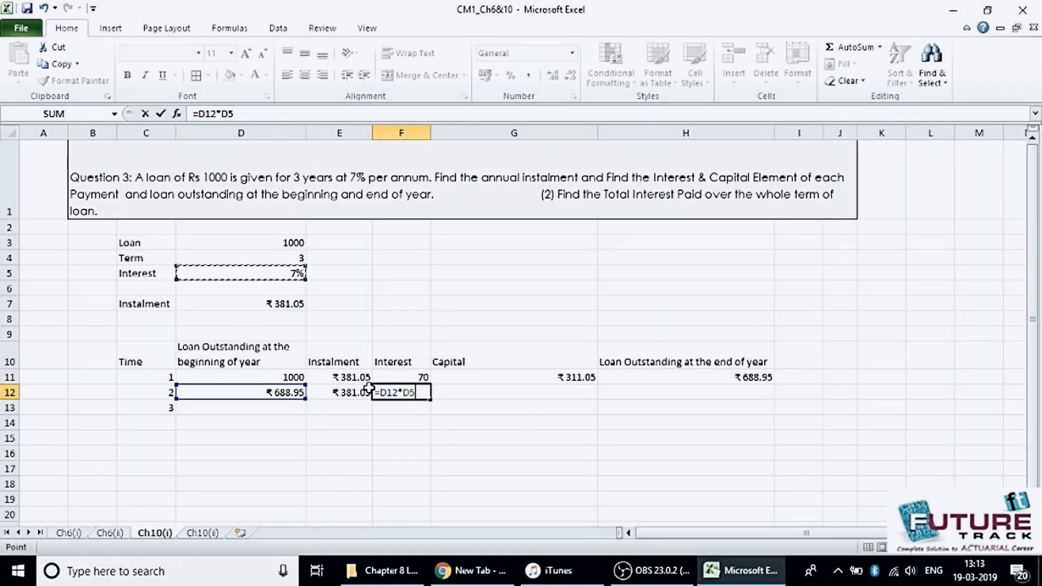
pyautogui.press('F4')
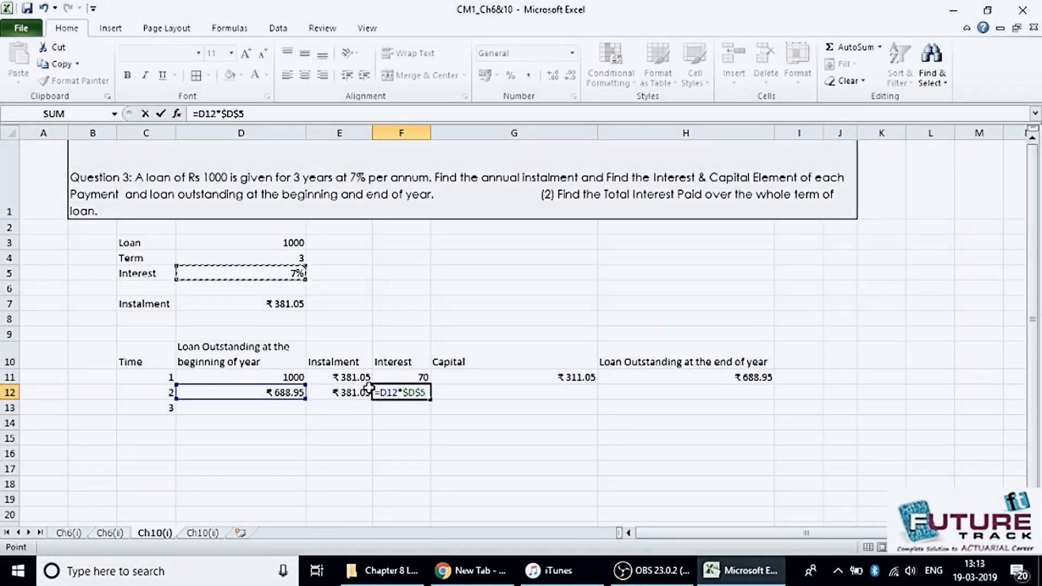
pyautogui.press('Return')
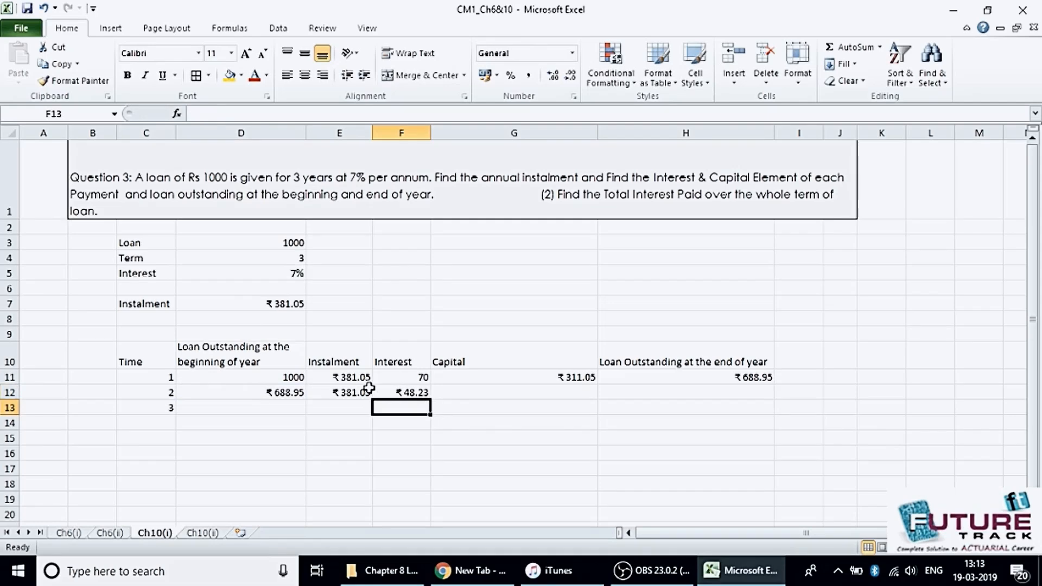
# Step: Calculate the year 2 capital element in G12 with the formula =E12-F12
pyautogui.press('Right')
pyautogui.press('Up')
pyautogui.write('=')
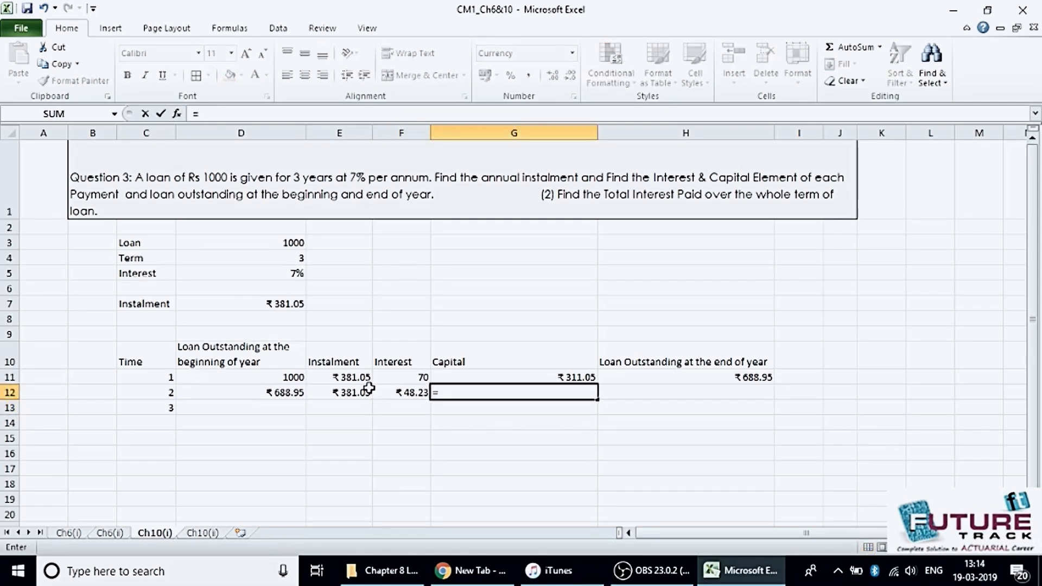
pyautogui.click(369, 388)
pyautogui.write('-')
pyautogui.click(375, 392)
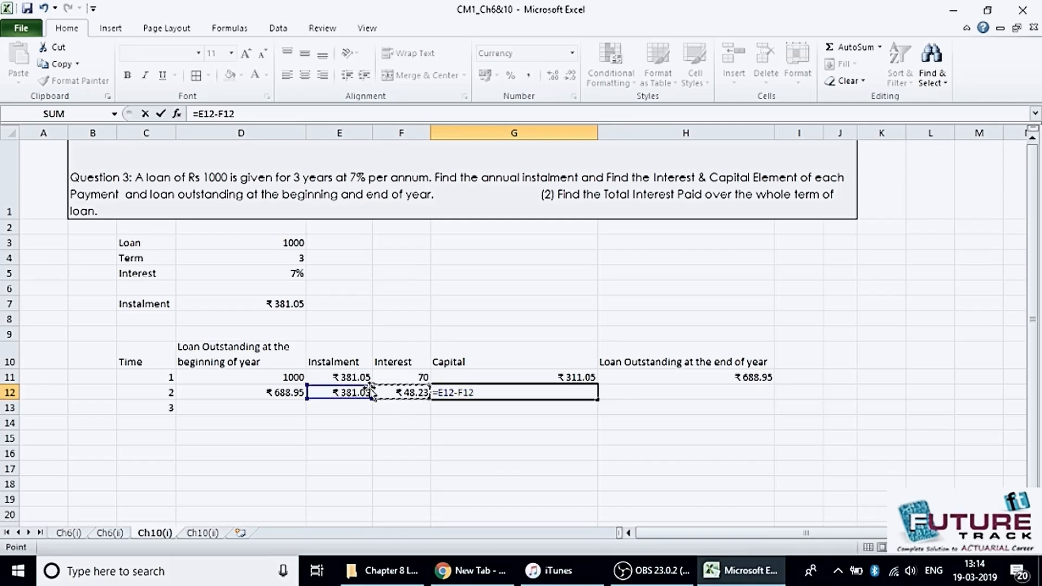
pyautogui.press('Return')
# Step: Calculate the year 2 closing loan in H12 as opening loan less capital element, with the formula =D12-G12
pyautogui.press('Right')
pyautogui.press('Up')
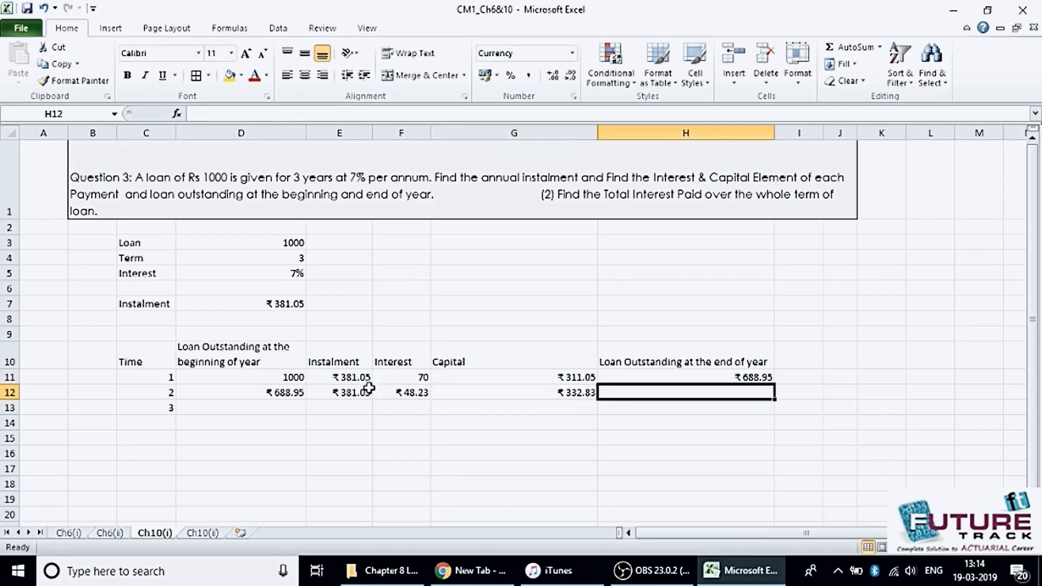
pyautogui.press('Left')
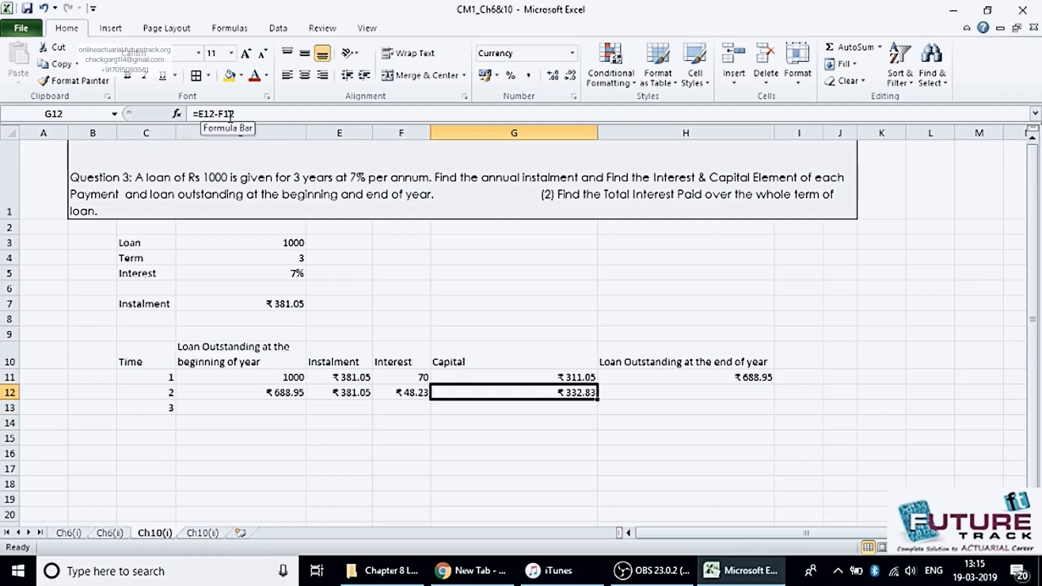
pyautogui.click(672, 394)
pyautogui.write('=')
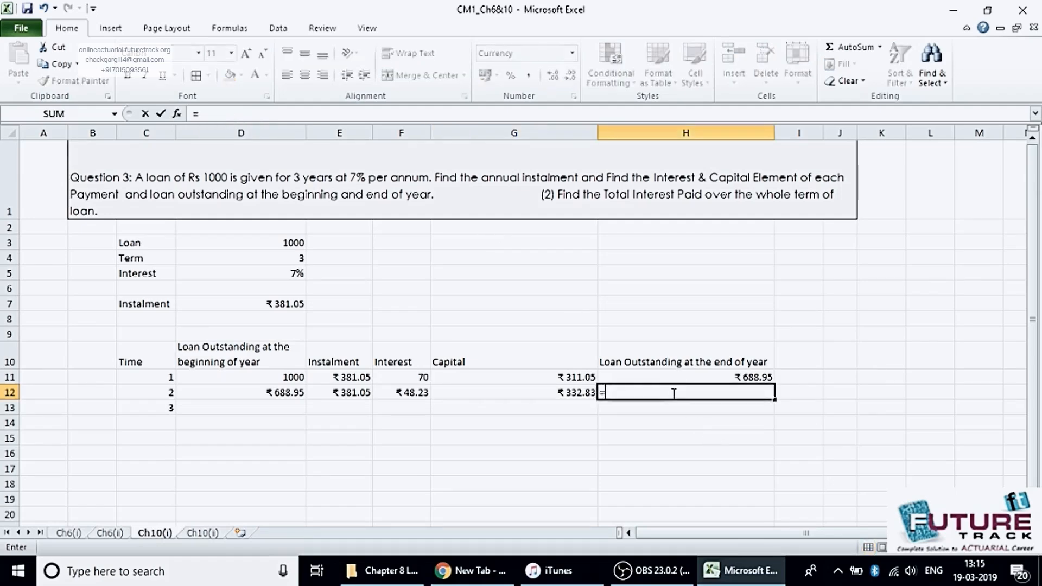
pyautogui.press('Left')
pyautogui.press('Left')
pyautogui.press('Left')
pyautogui.press('Left')
pyautogui.write('-')
pyautogui.press('Left')
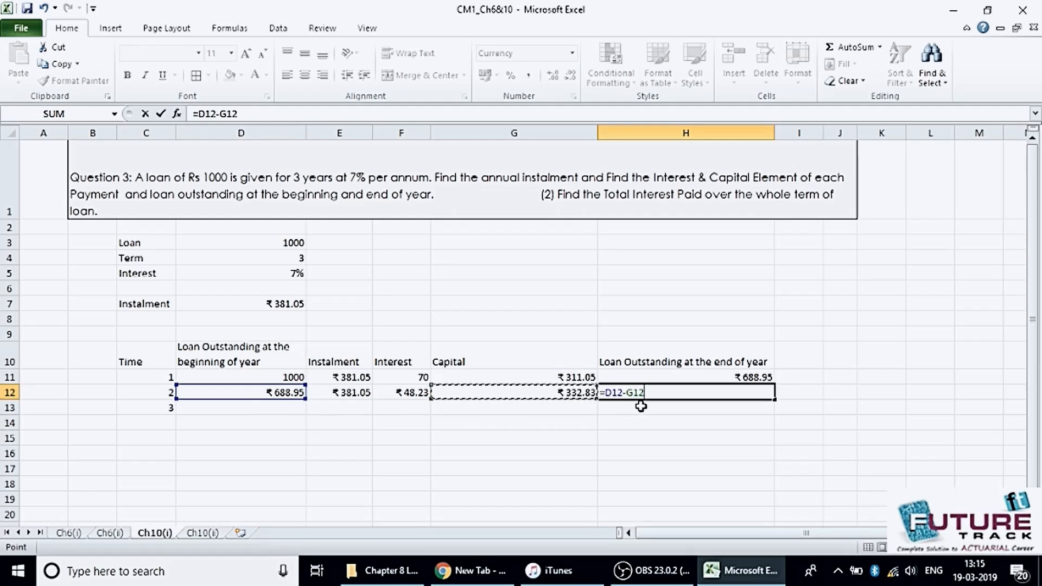
pyautogui.press('Return')
# Step: Fill the year 2 formulas in D12:H12 down to the year 3 row
pyautogui.moveTo(288, 392); pyautogui.dragTo(706, 392)
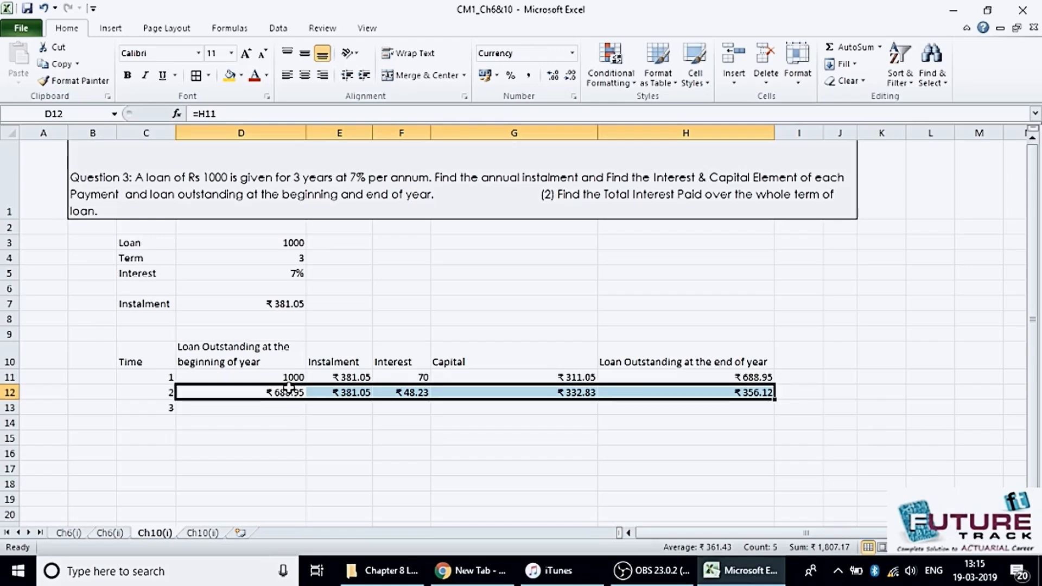
pyautogui.hotkey('shift', 'Down')
pyautogui.hotkey('ctrl', 'd')
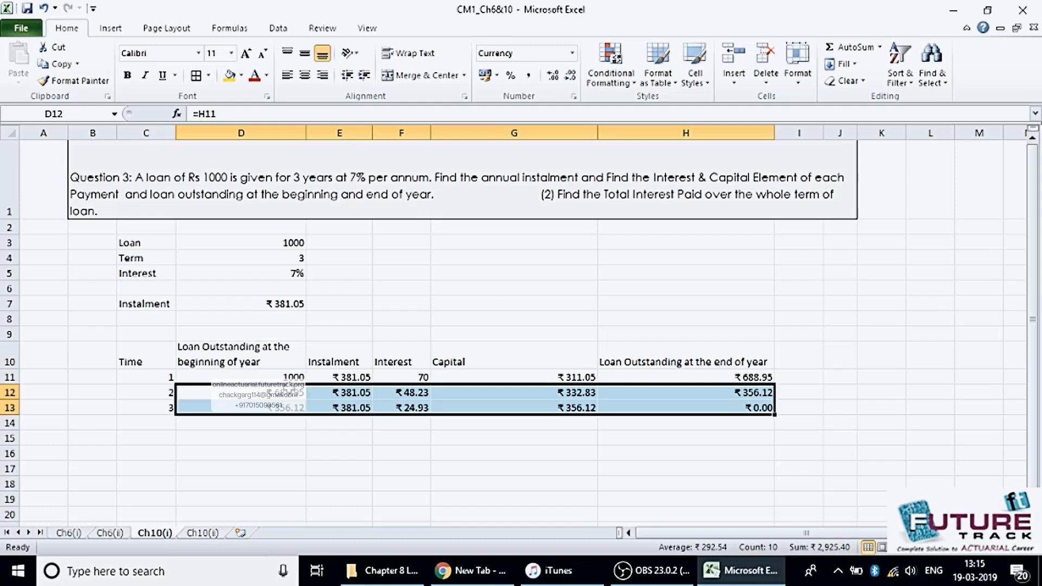
# Step: On sheet Ch10(ii), enter the Question 4 inputs in D4:E5: Loan 50000 and Interest 10%
pyautogui.click(223, 514)
pyautogui.click(202, 533)
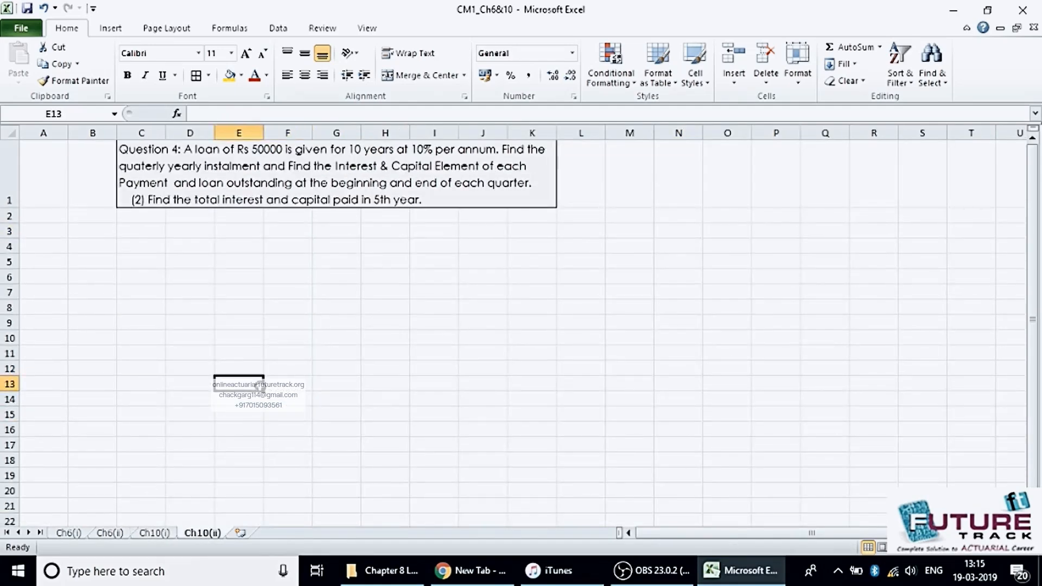
pyautogui.press('Up')
pyautogui.press('Up')
pyautogui.press('Up')
pyautogui.press('Up')
pyautogui.press('Up')
pyautogui.press('Up')
pyautogui.press('Up')
pyautogui.press('Up')
pyautogui.press('Up')
pyautogui.press('Left')
pyautogui.write('Loan')
pyautogui.press('Tab')
pyautogui.write('50000')
pyautogui.press('Return')
pyautogui.write('Interest')
pyautogui.press('Tab')
pyautogui.write('10%')
pyautogui.press('Return')
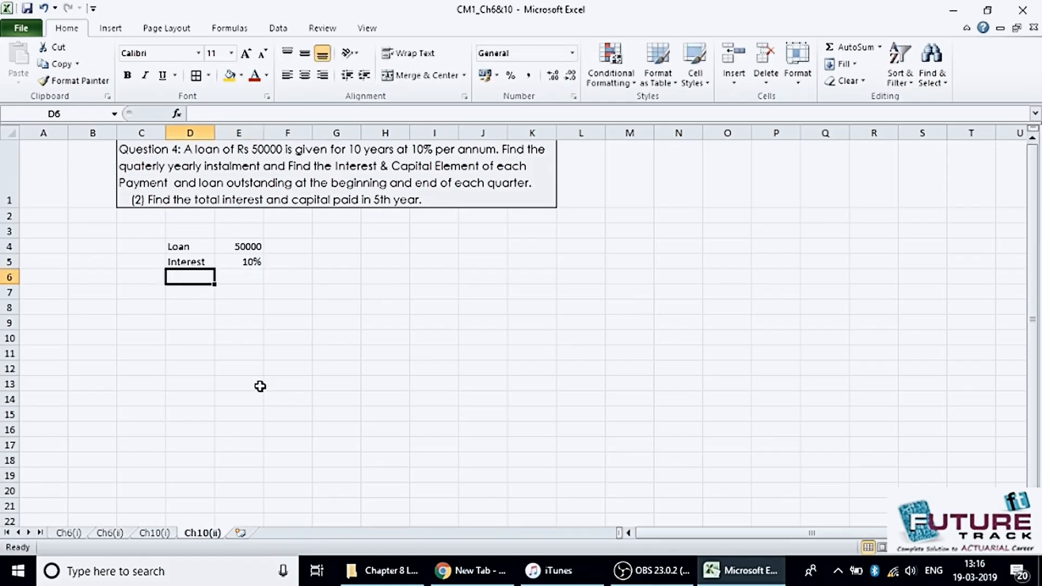
# Step: Label D6 as i(4)/4 and calculate the quarterly effective rate in E6 with =(1+E5)^(0.25)-1
pyautogui.write('i(')
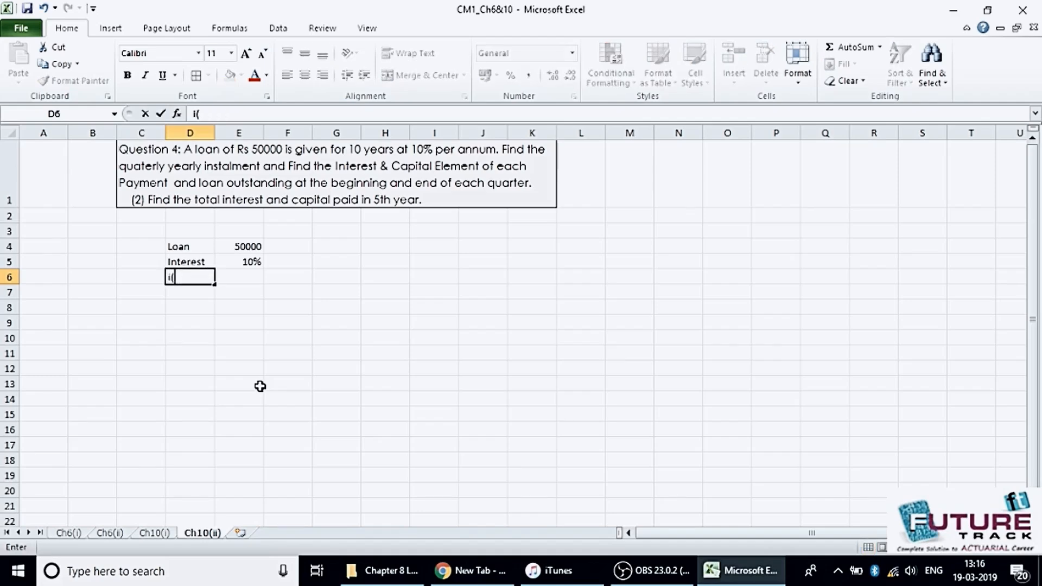
pyautogui.write('4)/4')
pyautogui.press('Tab')
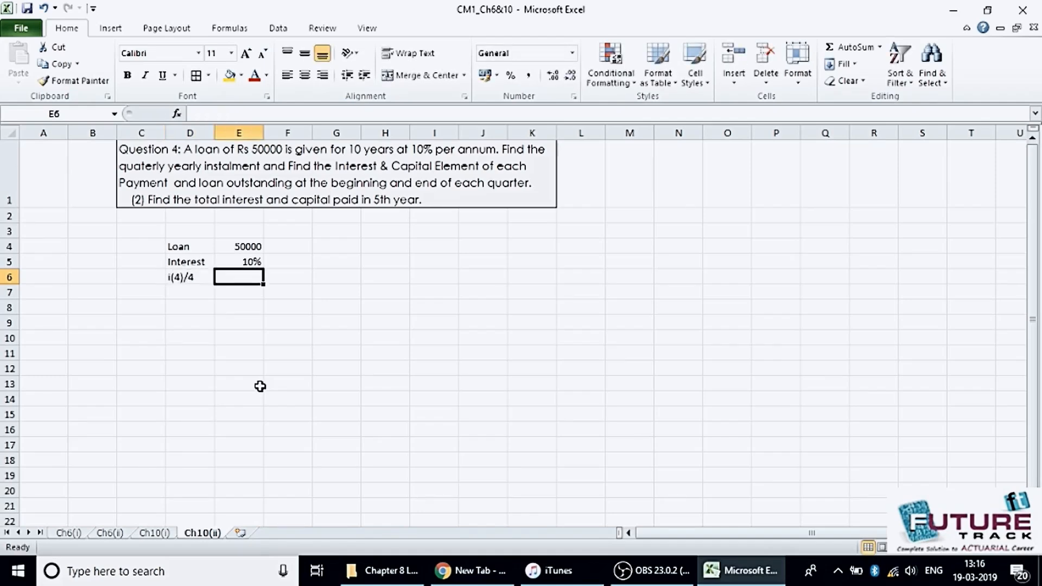
pyautogui.write('=(1+')
pyautogui.press('Up')
pyautogui.write(')^')
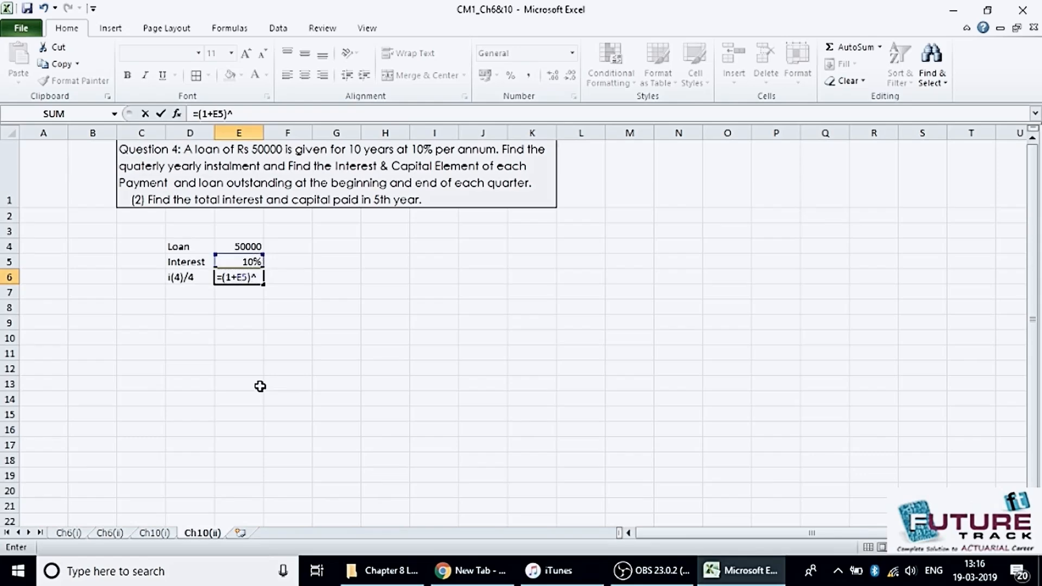
pyautogui.write('(0.25)-1')
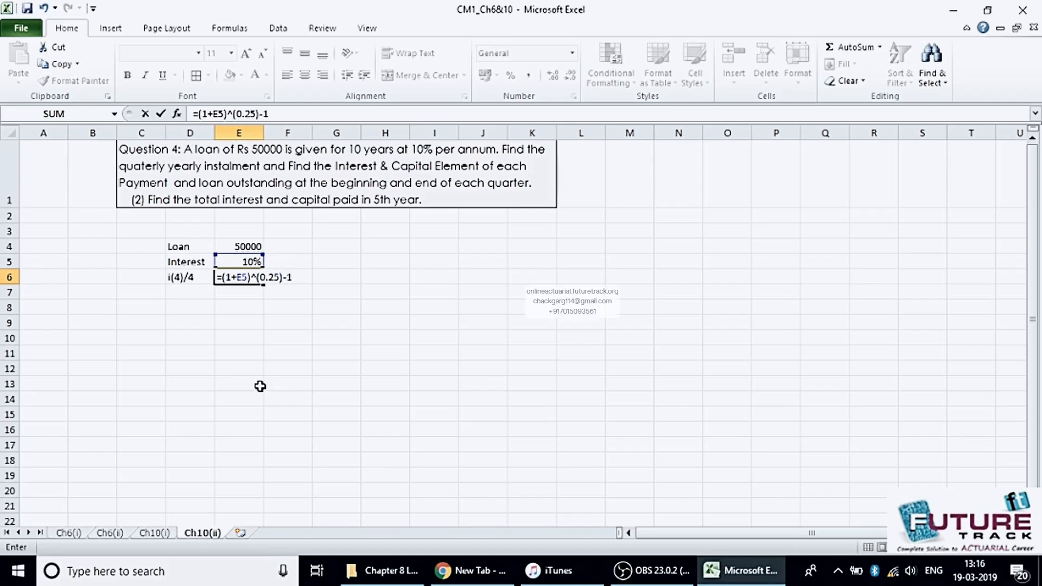
pyautogui.press('Return')
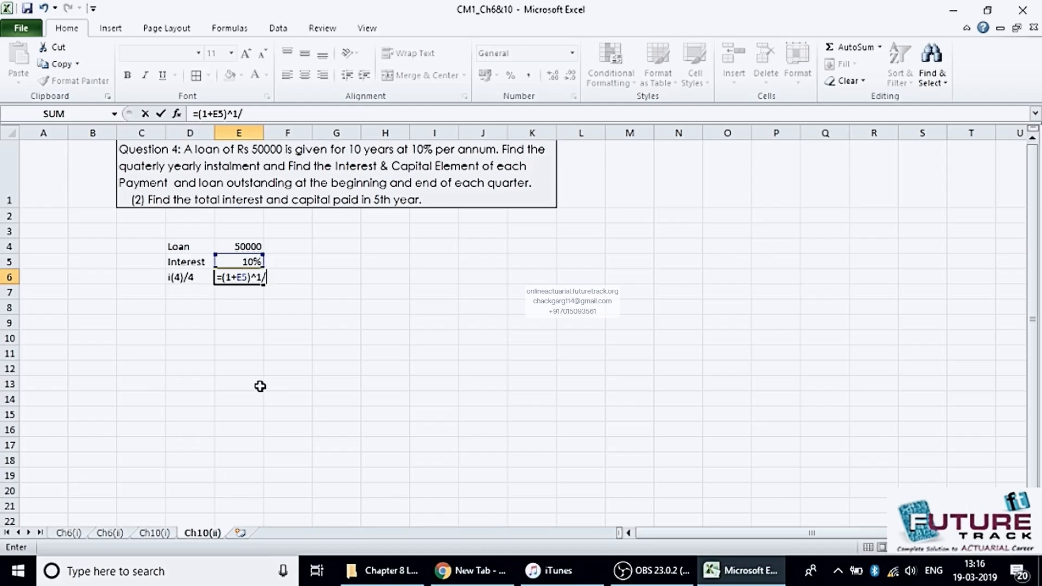
pyautogui.press('BackSpace')
pyautogui.press('BackSpace')
pyautogui.write('(0.25)')
pyautogui.write('-1')
pyautogui.press('Return')
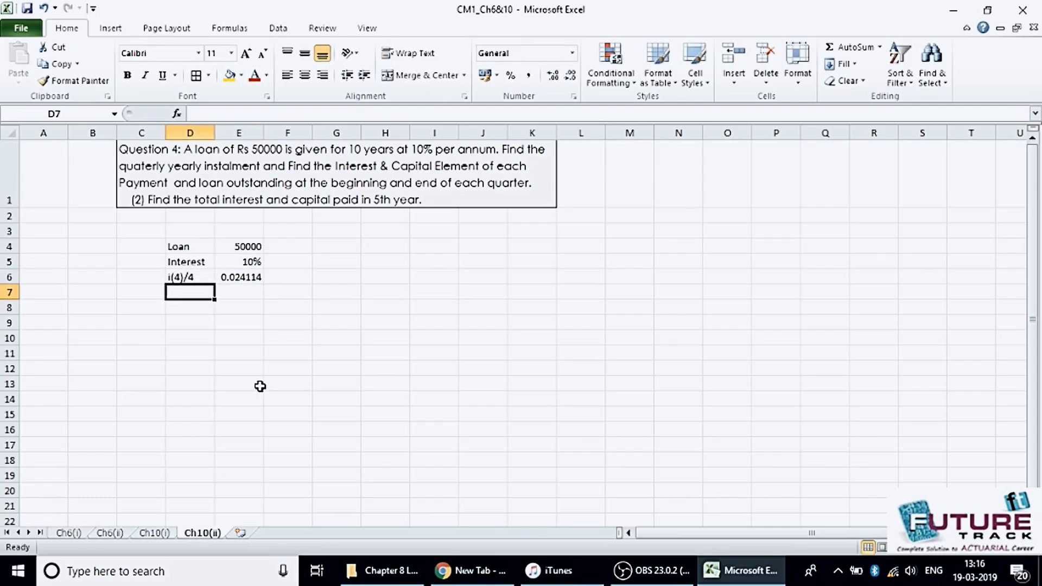
# Step: Add the label PMT in D8
pyautogui.press('Down')
pyautogui.press('Down')
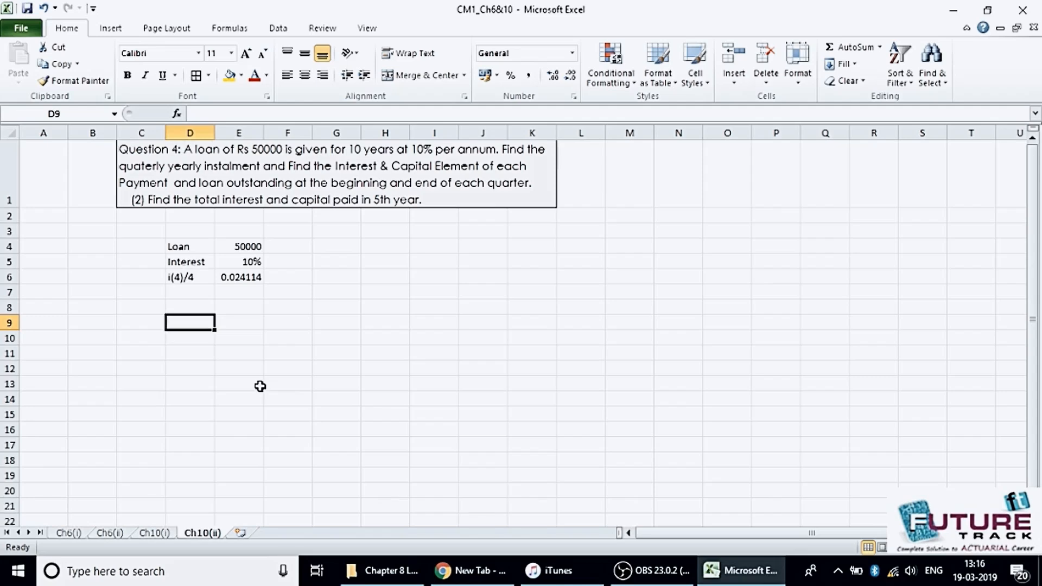
pyautogui.press('Up')
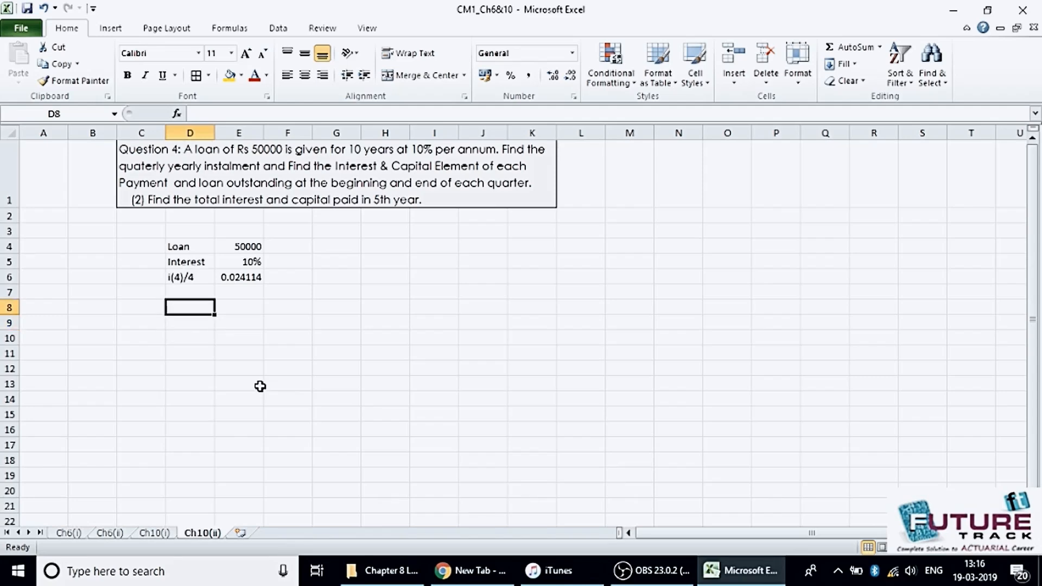
pyautogui.write('PMT')
pyautogui.press('Right')
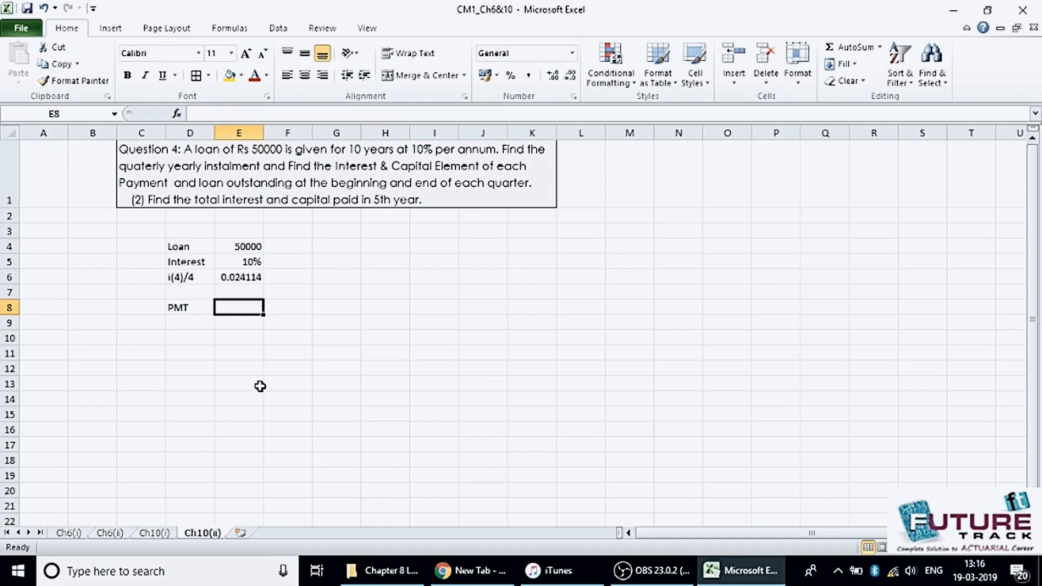
# Step: Enter the label Term in D7 with the value 10 in E7
pyautogui.press('Up')
pyautogui.press('Left')
pyautogui.write('Ter,m')
pyautogui.press('BackSpace')
pyautogui.press('BackSpace')
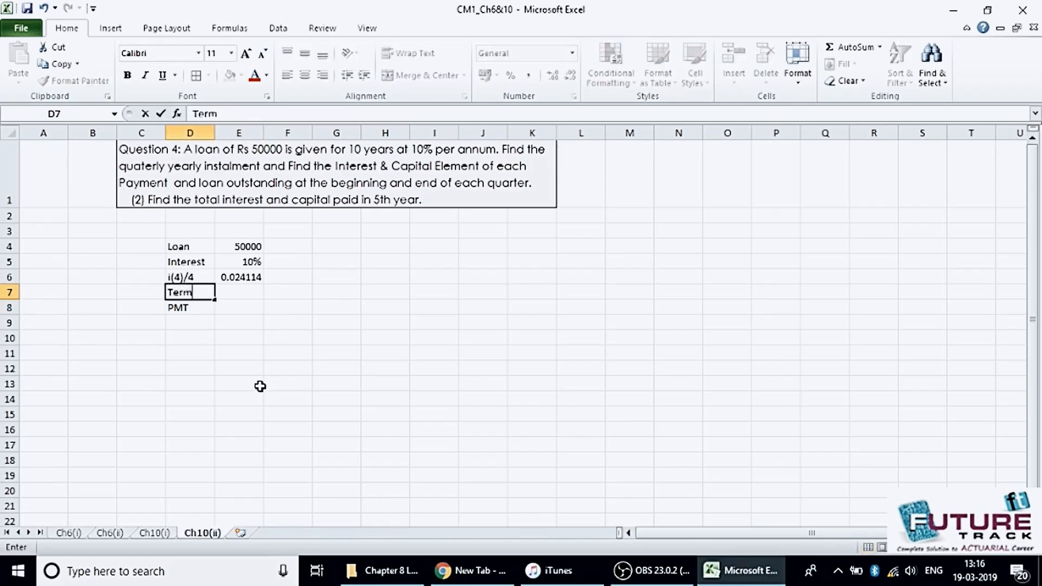
pyautogui.write('m')
pyautogui.press('Right')
pyautogui.write('10')
pyautogui.press('Return')
# Step: Move the PMT label from D8 down to D9, leaving a blank row below the Term row
pyautogui.press('Left')
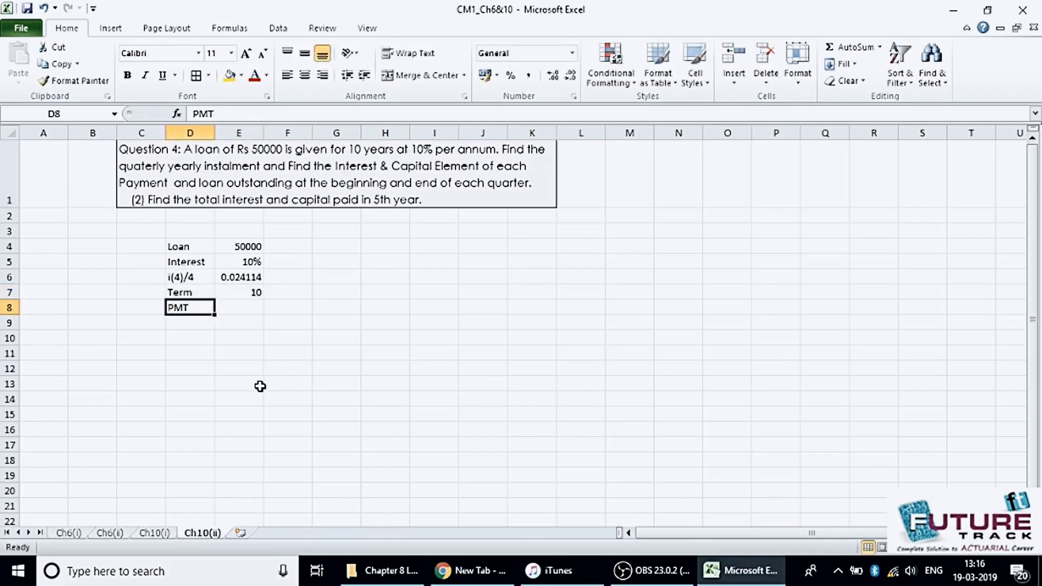
pyautogui.hotkey('ctrl', 'c')
pyautogui.press('Down')
pyautogui.press('Left')
pyautogui.press('Down')
pyautogui.press('Up')
pyautogui.press('Right')
pyautogui.press('Return')
# Step: Calculate the quarterly instalment in E9 with the formula =-PMT(E6,E7*4,E4)
pyautogui.press('Right')
pyautogui.write('=')
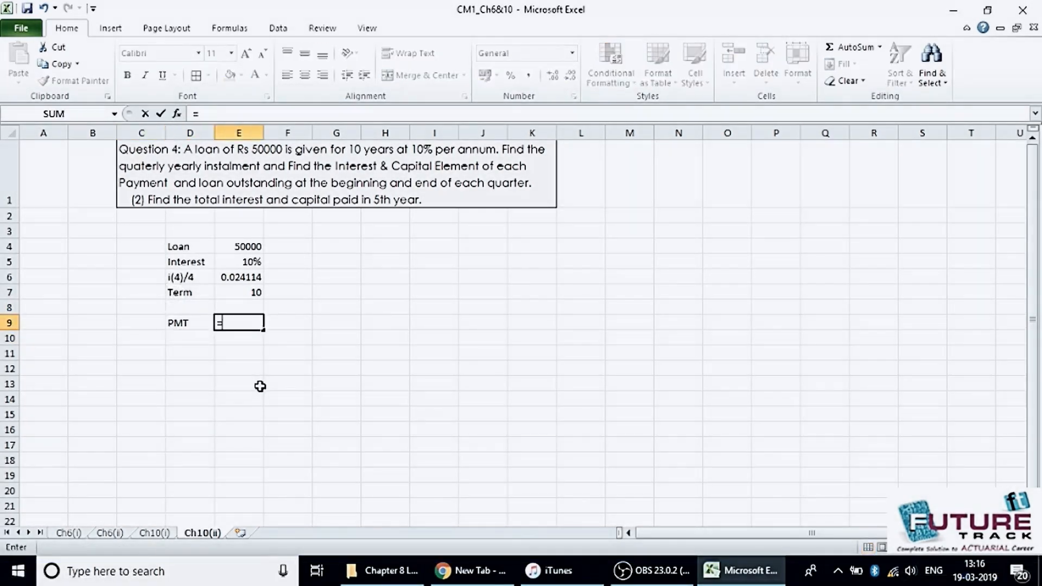
pyautogui.write('-pmt')
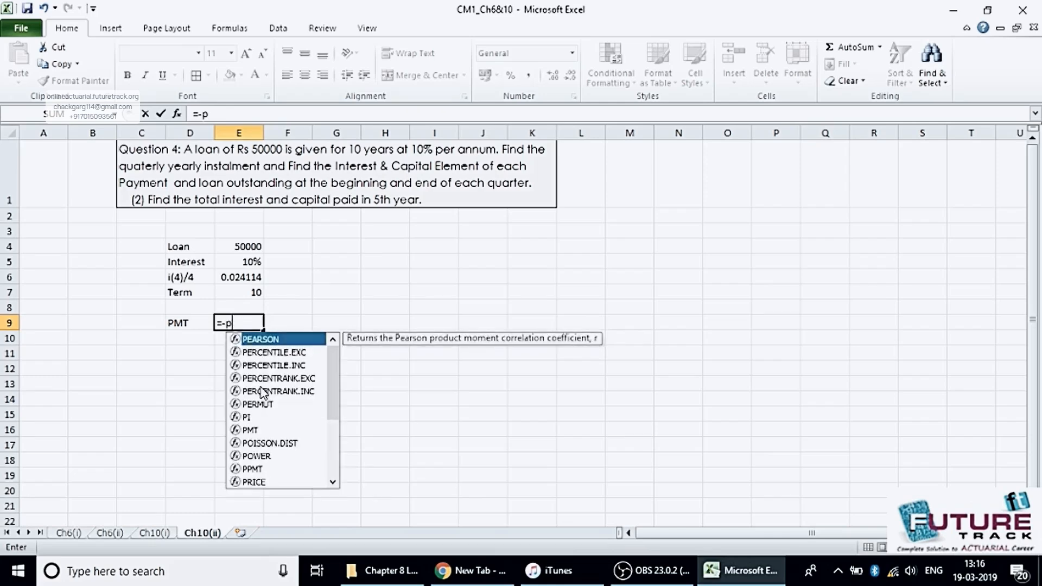
pyautogui.press('Tab')
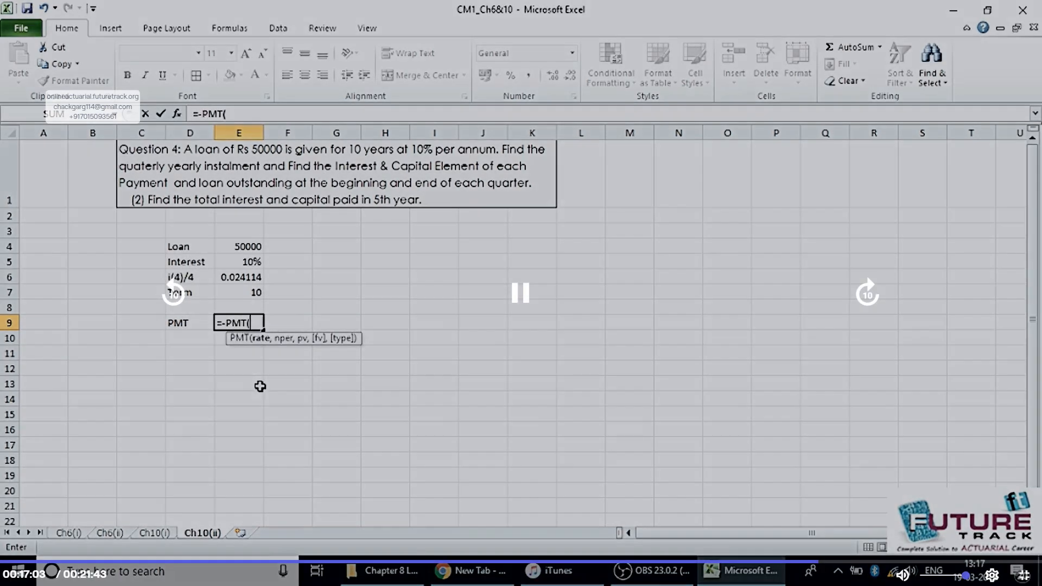
pyautogui.press('Up')
pyautogui.press('Up')
pyautogui.press('Up')
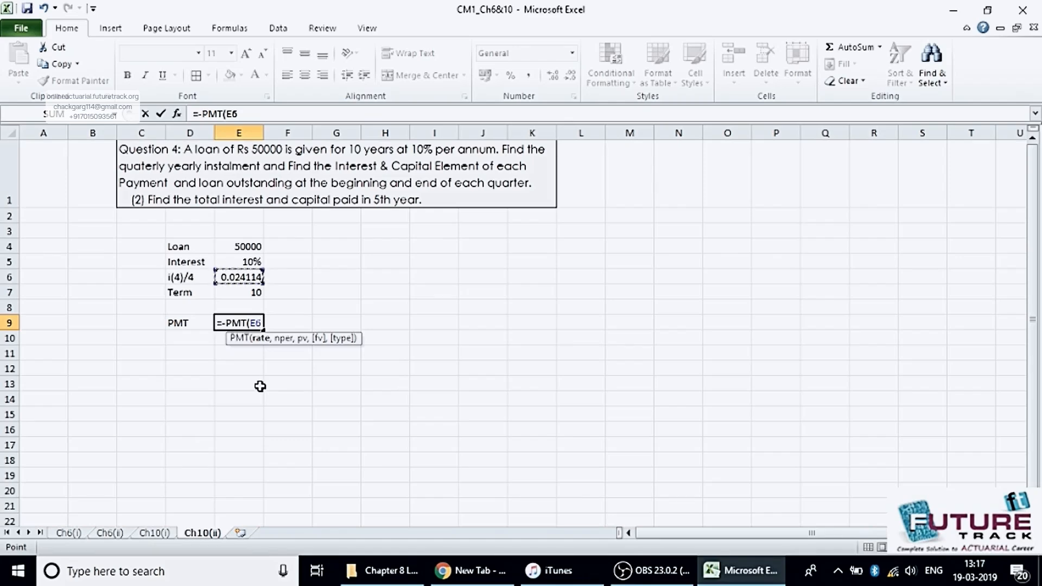
pyautogui.write(',')
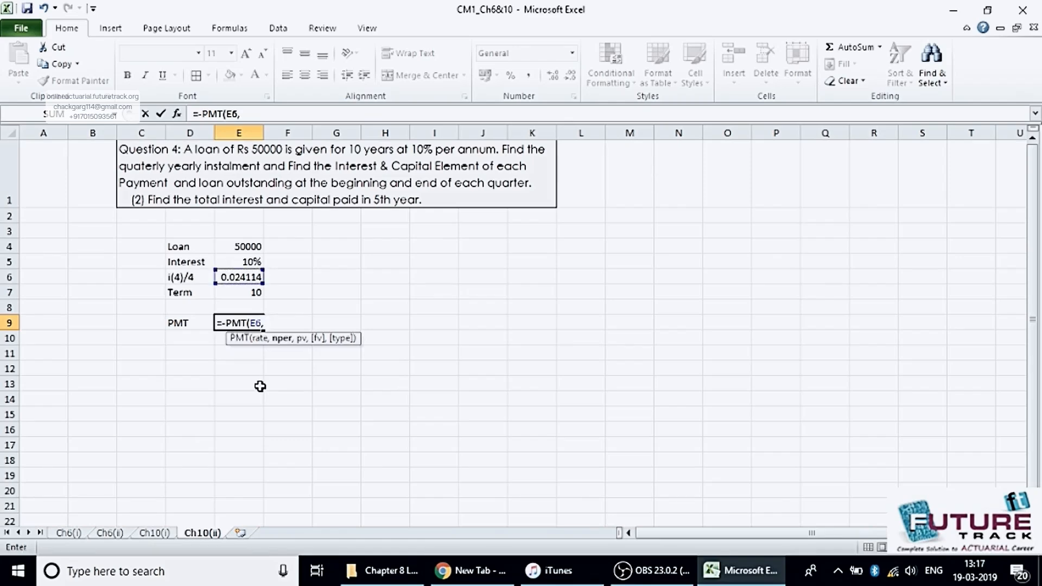
pyautogui.write('E7*')
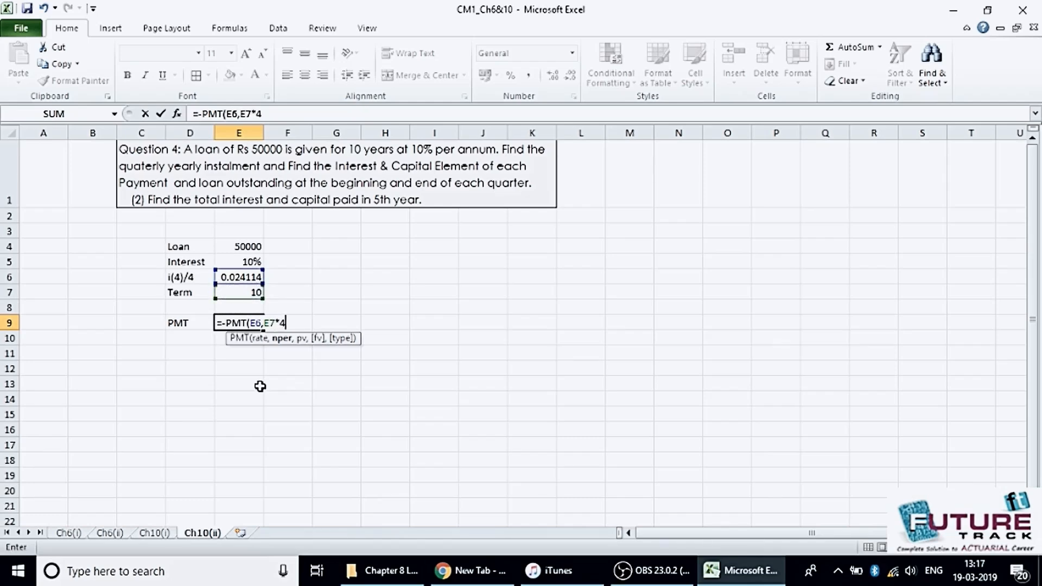
pyautogui.write('4,E4)')
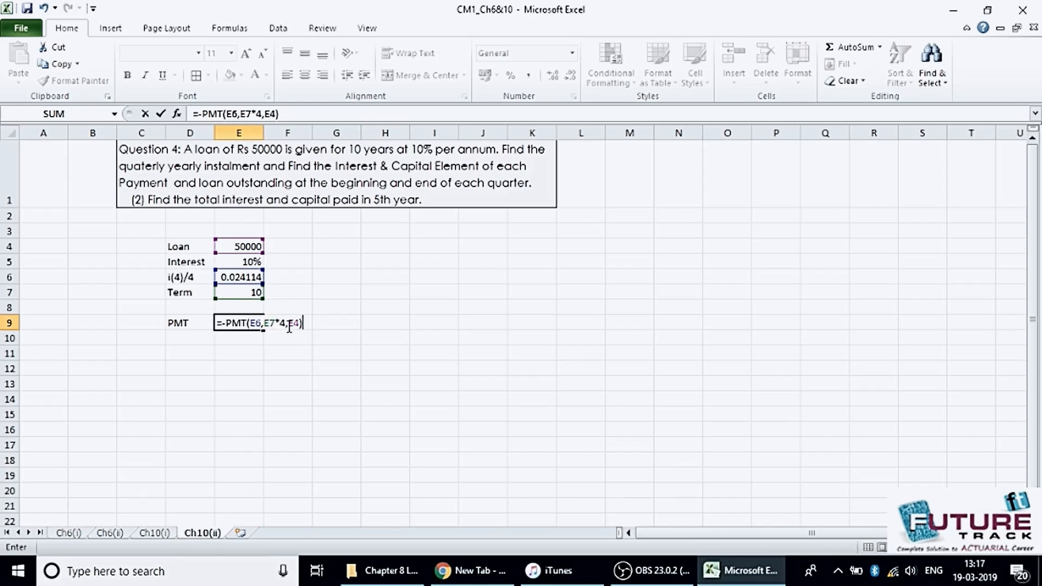
pyautogui.press('Return')
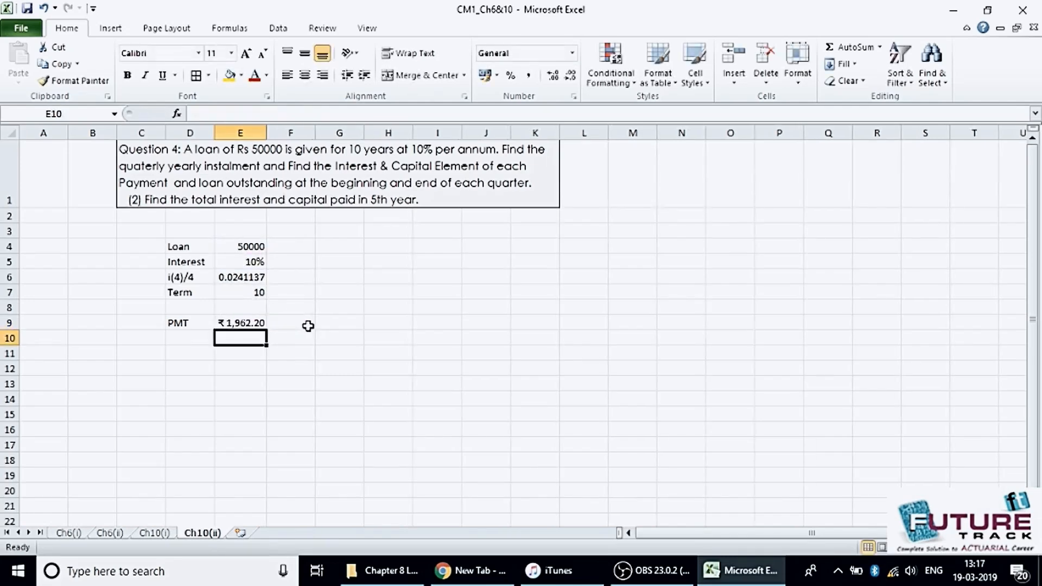
# Step: Start the schedule with the heading Time in C11 and the first value 0 in C12
pyautogui.press('Down')
pyautogui.press('Left')
pyautogui.press('Left')
pyautogui.write('Time')
pyautogui.press('BackSpace')
pyautogui.press('BackSpace')
pyautogui.press('BackSpace')
pyautogui.press('BackSpace')
pyautogui.write('Tim')
pyautogui.press('BackSpace')
pyautogui.press('BackSpace')
pyautogui.write('um')
pyautogui.press('BackSpace')
pyautogui.press('BackSpace')
pyautogui.write('ime')
pyautogui.press('Return')
pyautogui.write('0')
pyautogui.press('Return')
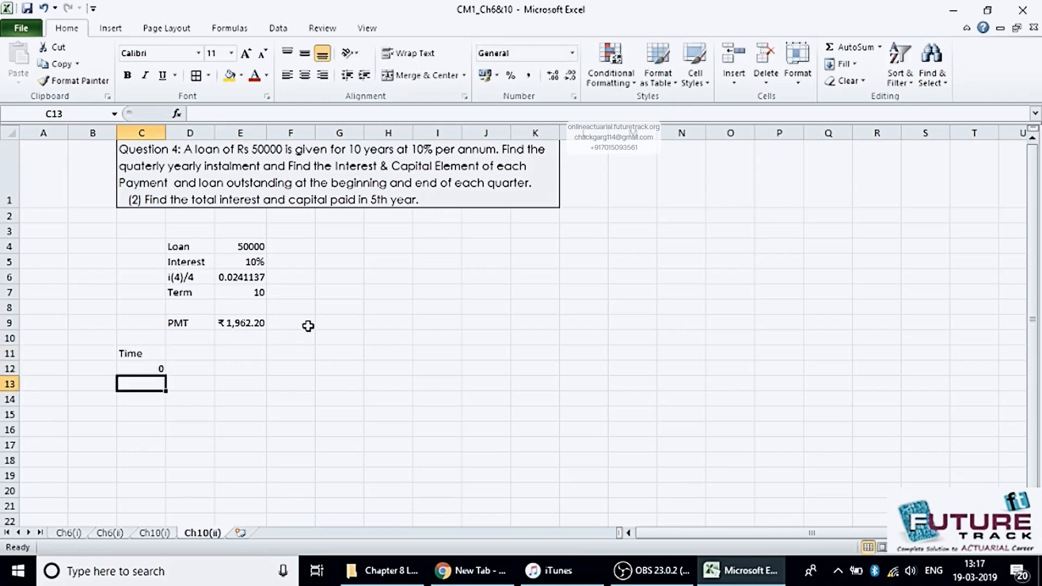
# Step: Enter =C12+0.25 in C13 and fill it down the Time column in quarterly steps
pyautogui.write('=C12+0.24')
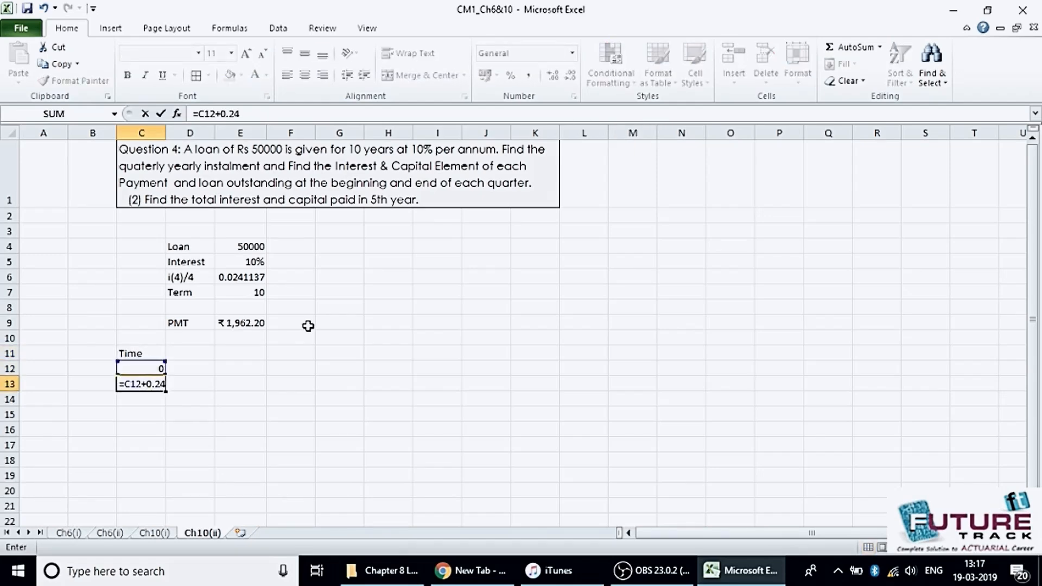
pyautogui.press('Return')
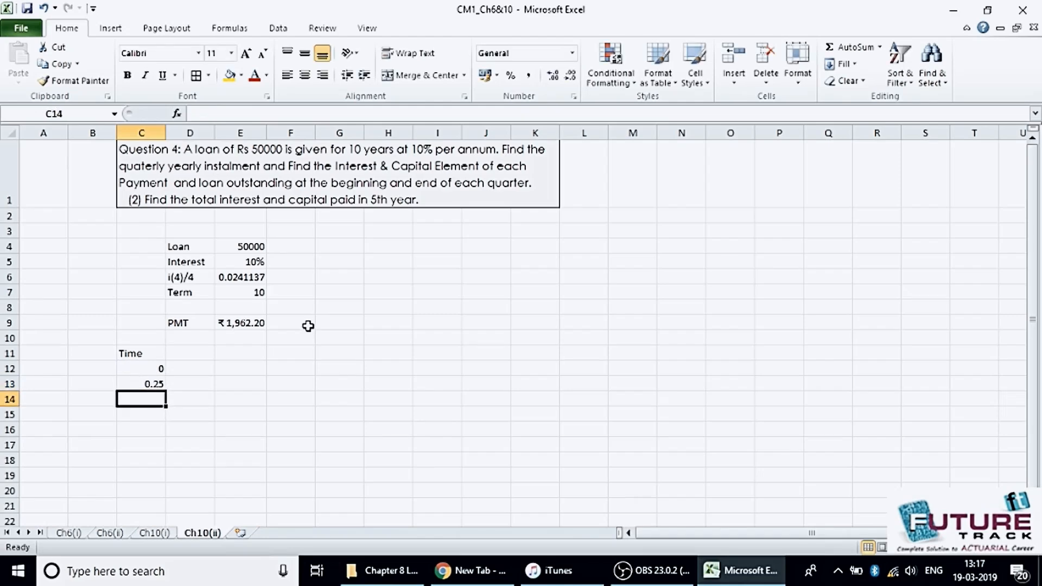
pyautogui.click(149, 369)
pyautogui.moveTo(152, 371); pyautogui.dragTo(166, 339)
pyautogui.click(151, 383)
pyautogui.click(189, 346)
pyautogui.moveTo(1033, 471); pyautogui.dragTo(284, 212)
# Step: Enter the column heading Instalment in D11, beside the Time heading
pyautogui.click(172, 223)
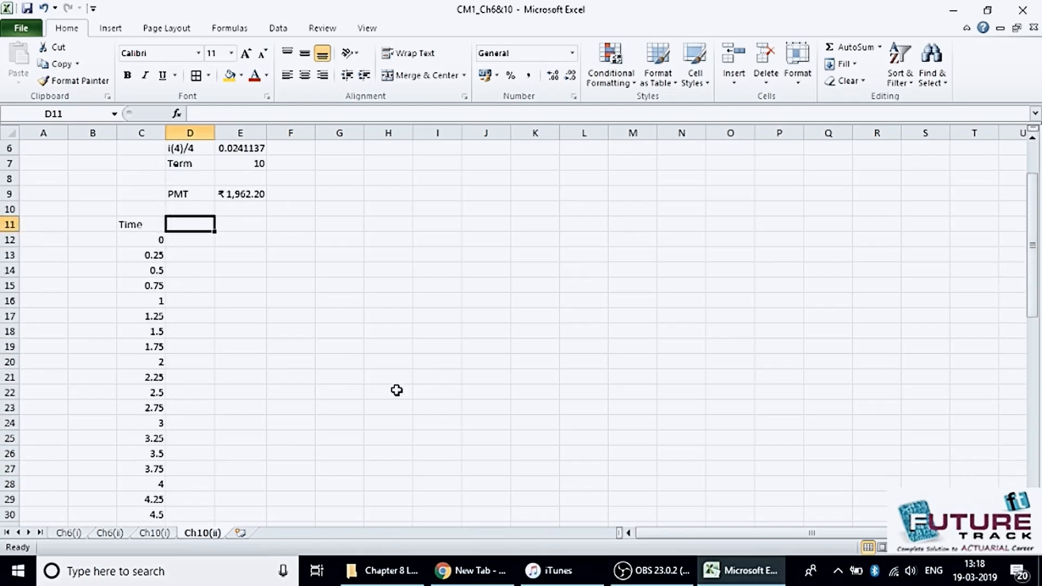
pyautogui.write('Instalment')
pyautogui.press('Tab')
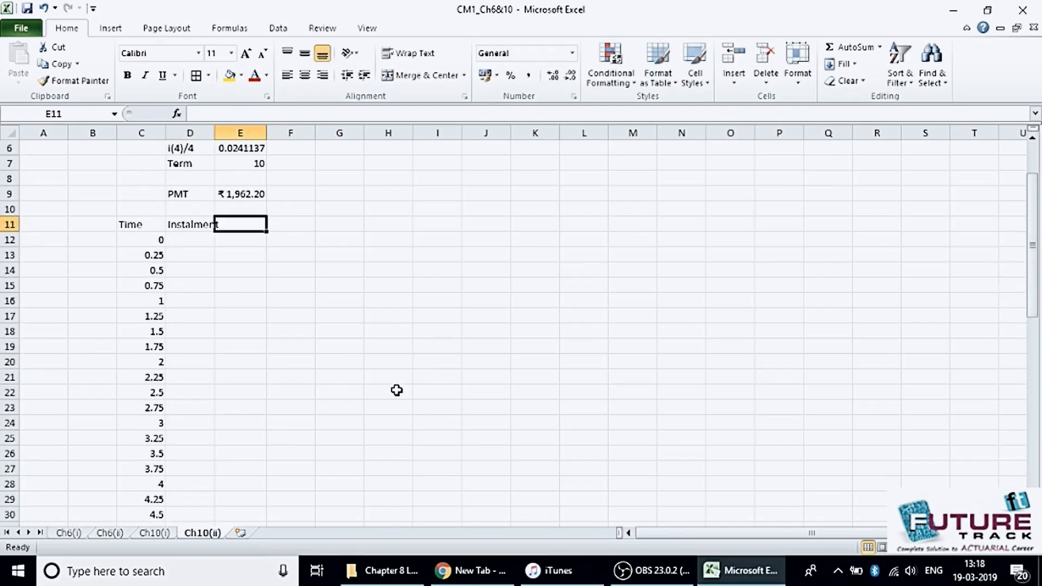
pyautogui.press('Left')
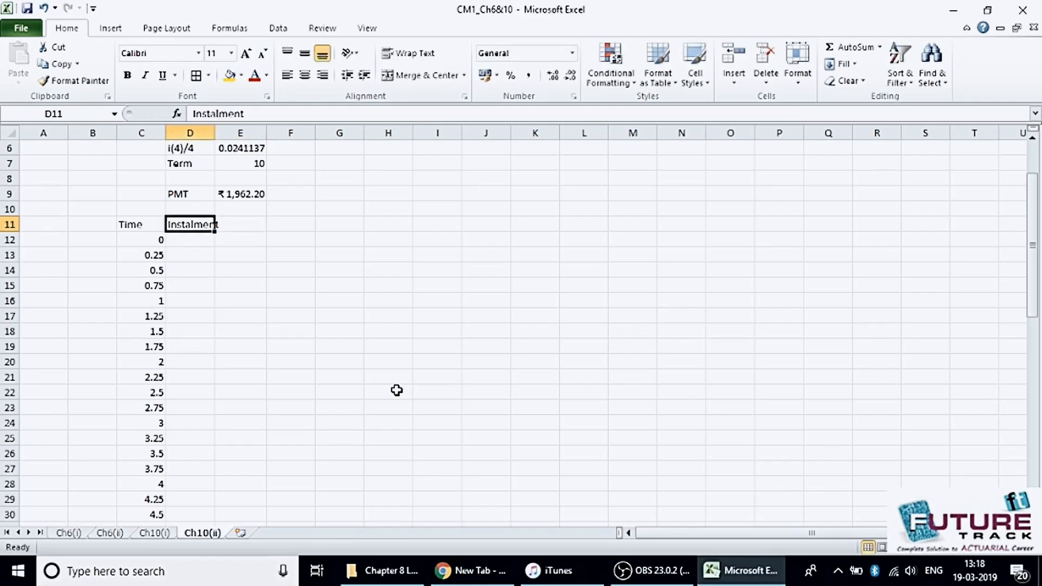
# Step: Copy the headings from Loan Outstanding at the beginning of year to Loan Outstanding at the end of year from sheet Ch10(i) into Ch10(ii) starting at D11
pyautogui.click(142, 535)
pyautogui.moveTo(152, 366); pyautogui.dragTo(361, 328)
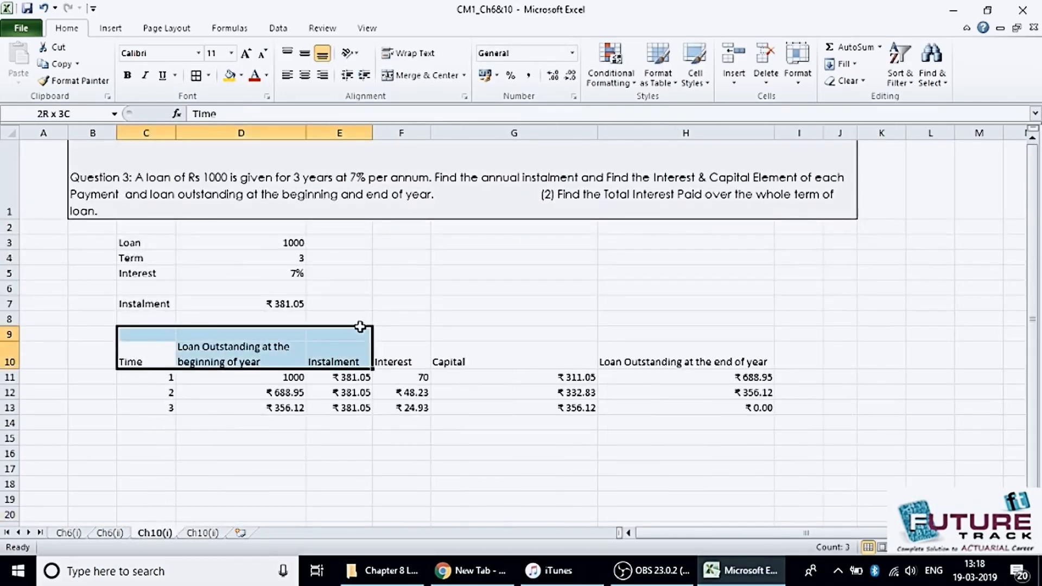
pyautogui.click(286, 362)
pyautogui.moveTo(286, 362); pyautogui.dragTo(633, 360)
pyautogui.hotkey('ctrl', 'c')
pyautogui.click(203, 532)
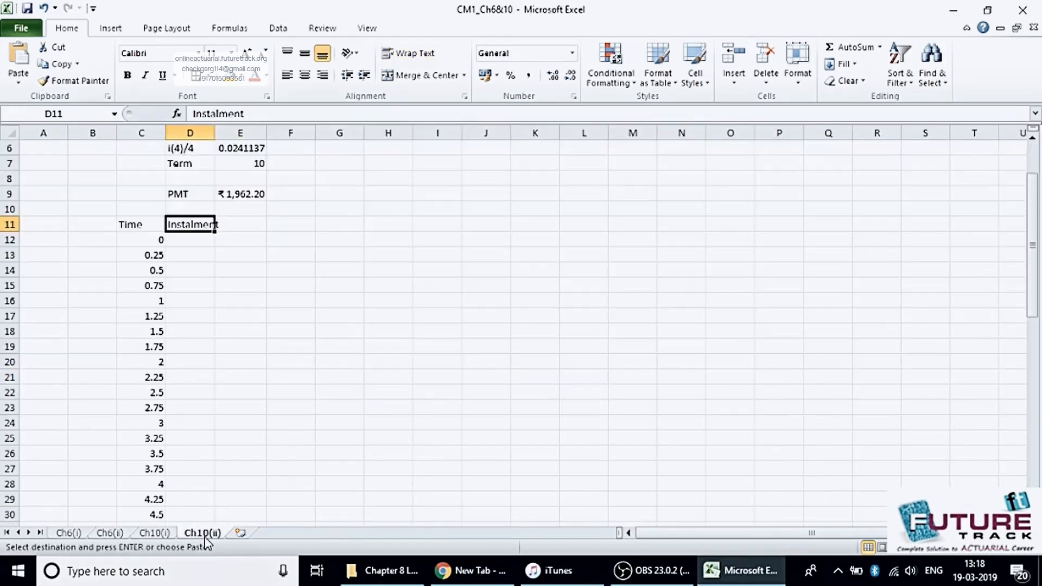
pyautogui.hotkey('ctrl', 'v')
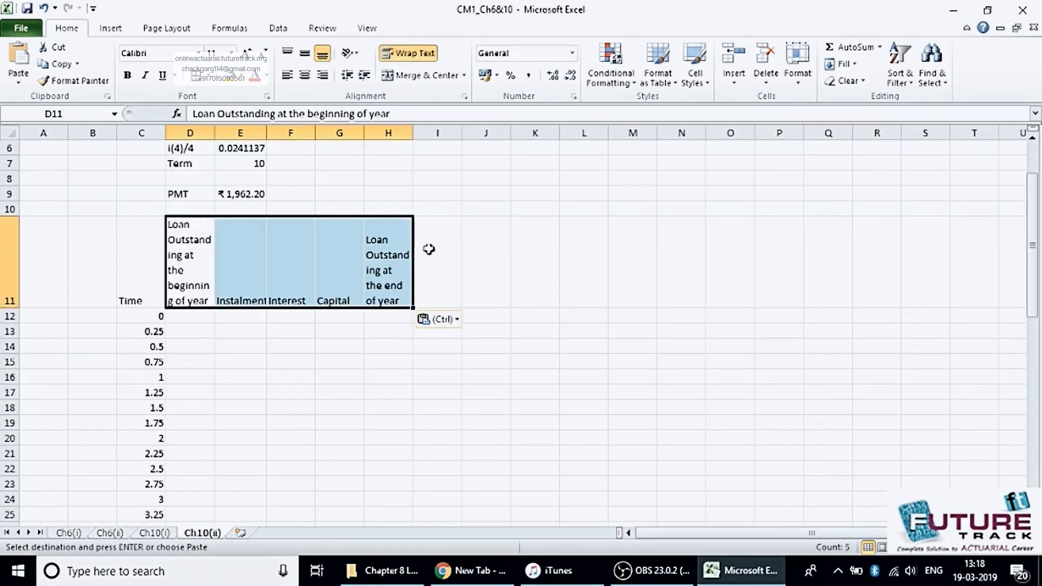
# Step: Widen columns D to H to fit the schedule headings and reduce the height of row 11 to two text lines
pyautogui.doubleClick(413, 133)
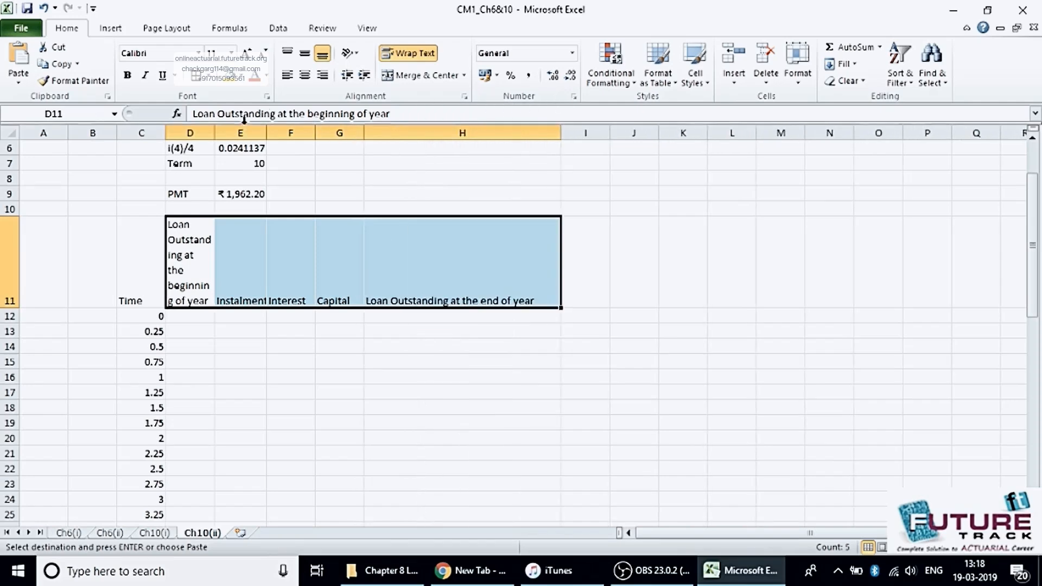
pyautogui.moveTo(215, 132); pyautogui.dragTo(301, 132)
pyautogui.click(354, 130)
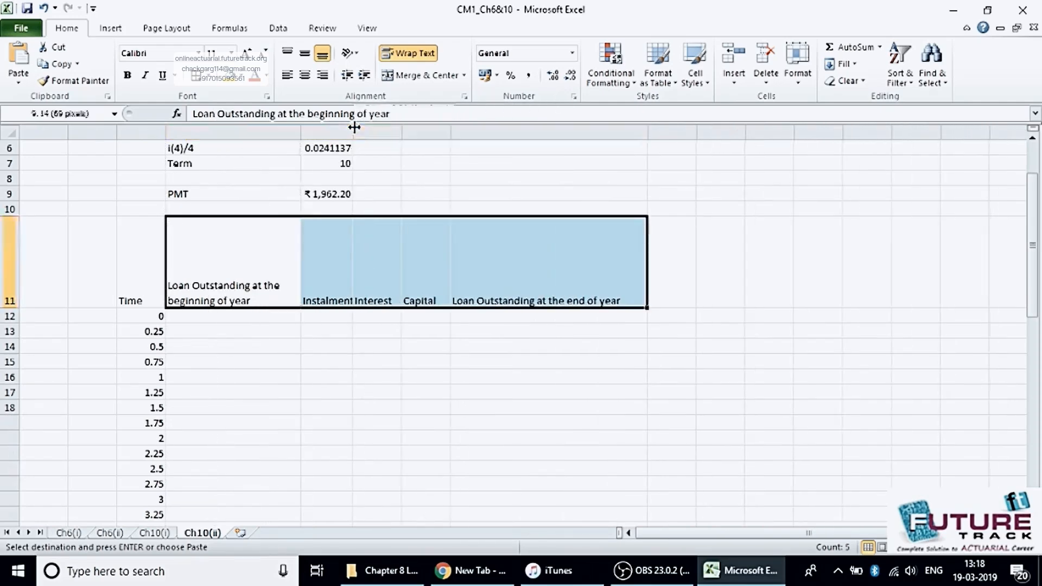
pyautogui.moveTo(402, 133); pyautogui.dragTo(524, 133)
pyautogui.click(304, 332)
pyautogui.moveTo(11, 308); pyautogui.dragTo(10, 251)
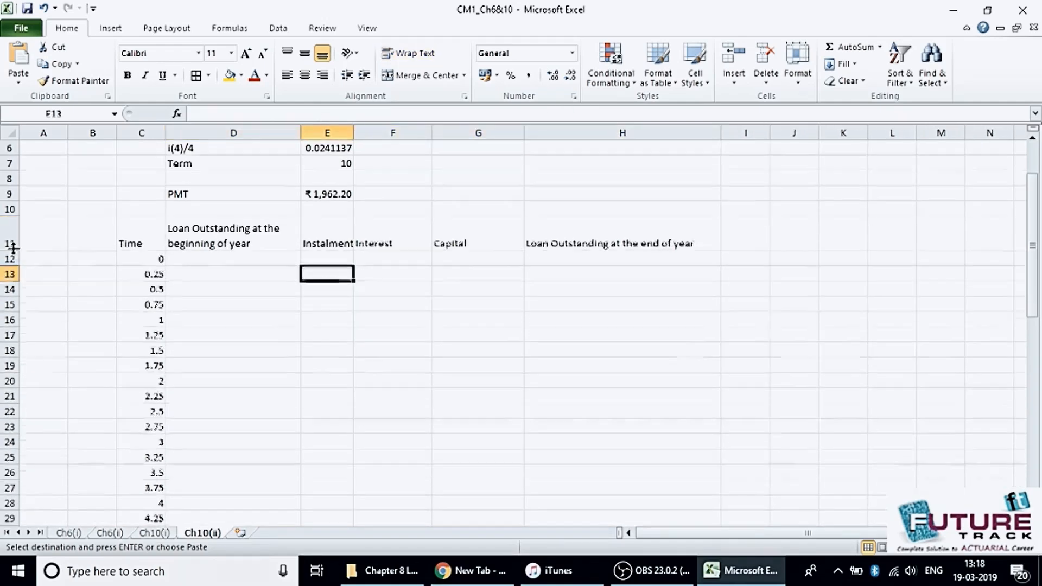
# Step: Enter 50000 in D12 as the loan outstanding at the beginning of the first period
pyautogui.click(185, 261)
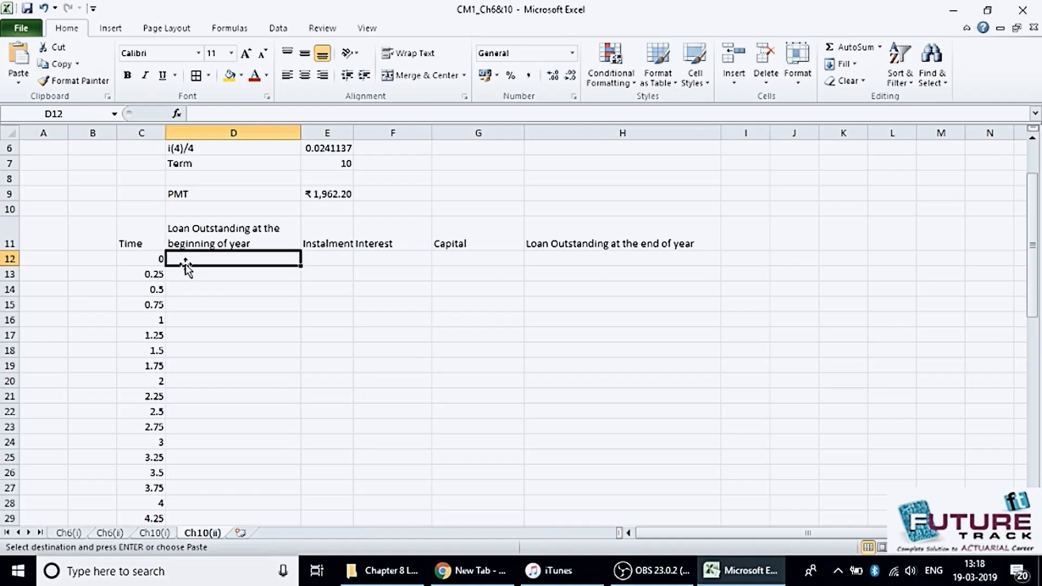
pyautogui.moveTo(1033, 223); pyautogui.dragTo(1033, 193)
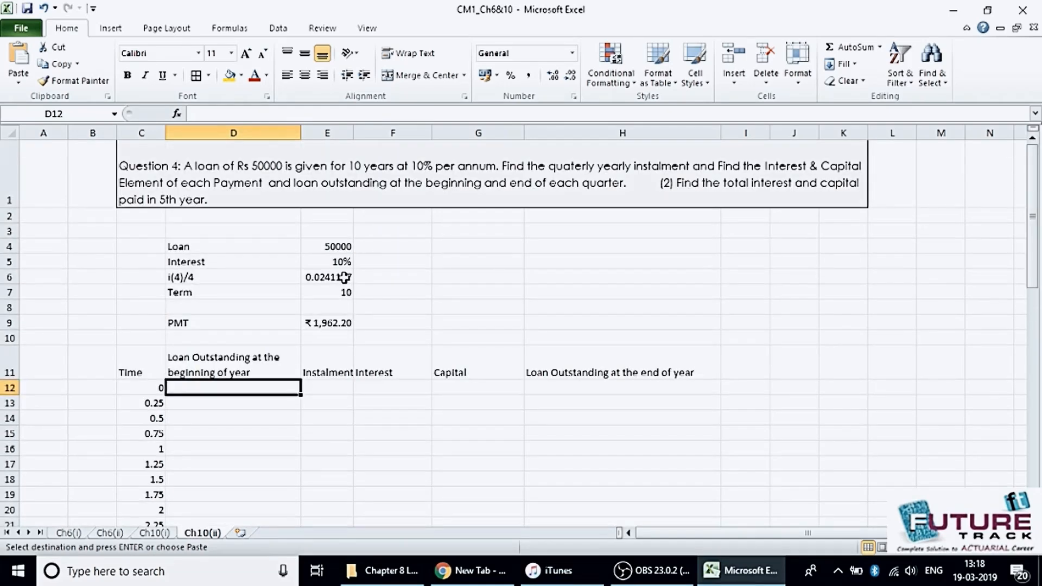
pyautogui.write('50000')
pyautogui.press('Tab')
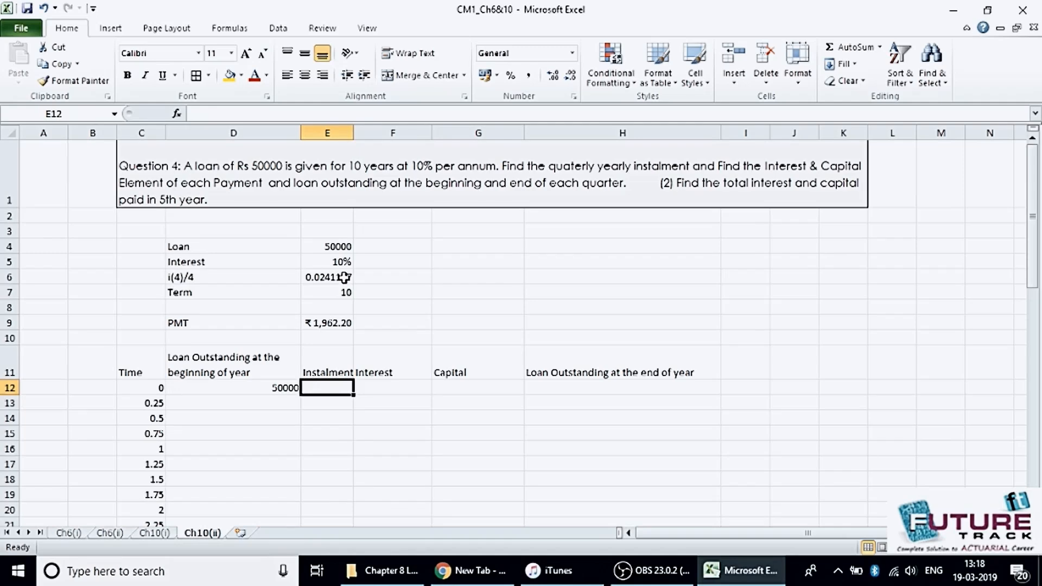
# Step: Link the first instalment in E12 to the calculated payment with the formula =E9
pyautogui.write('=')
pyautogui.press('Up')
pyautogui.press('Up')
pyautogui.press('Up')
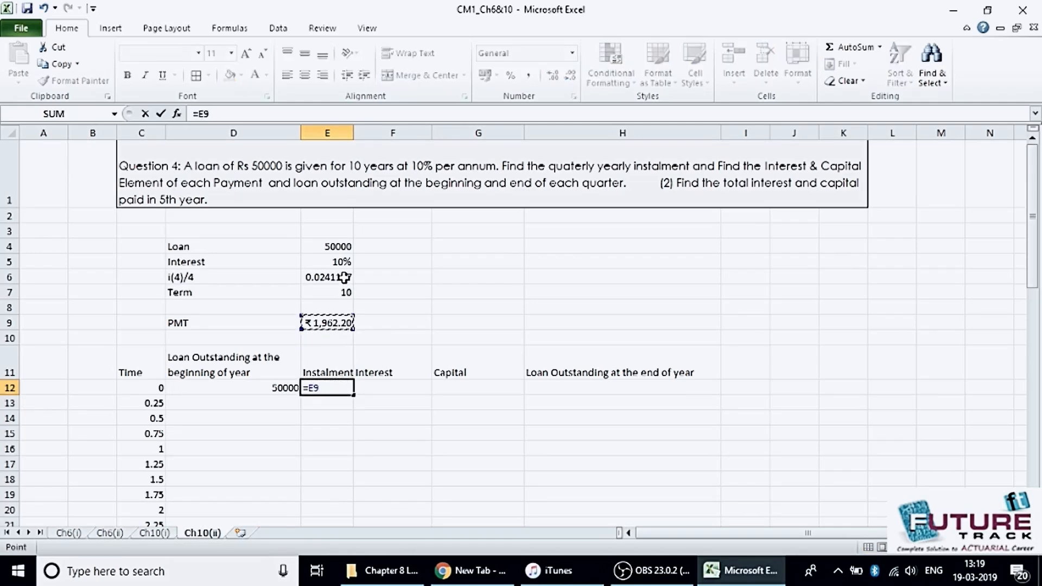
pyautogui.press('Tab')
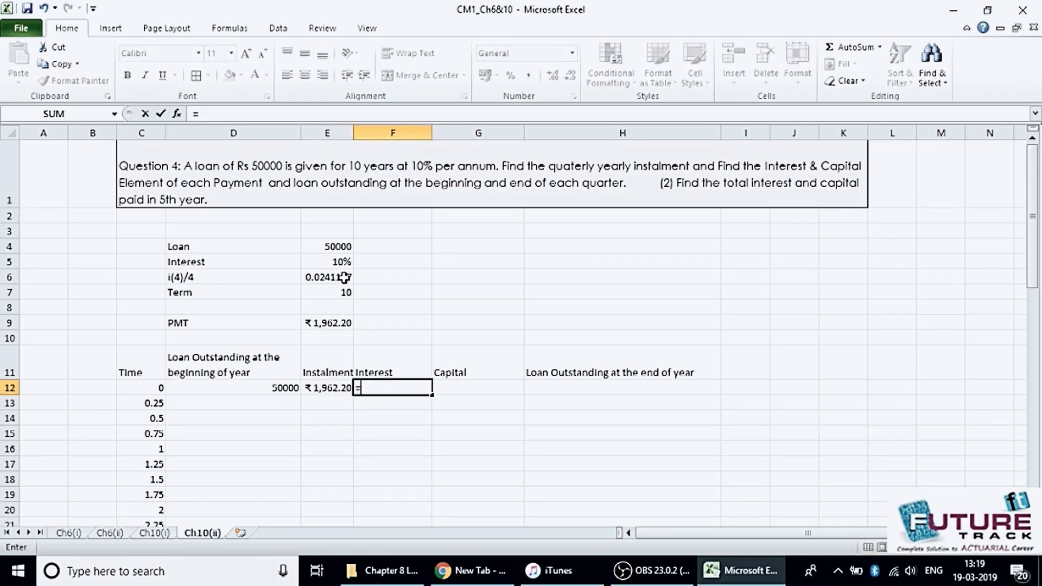
# Step: Calculate the first period's interest in F12 with the formula =D12*E6
pyautogui.press('Left')
pyautogui.press('Left')
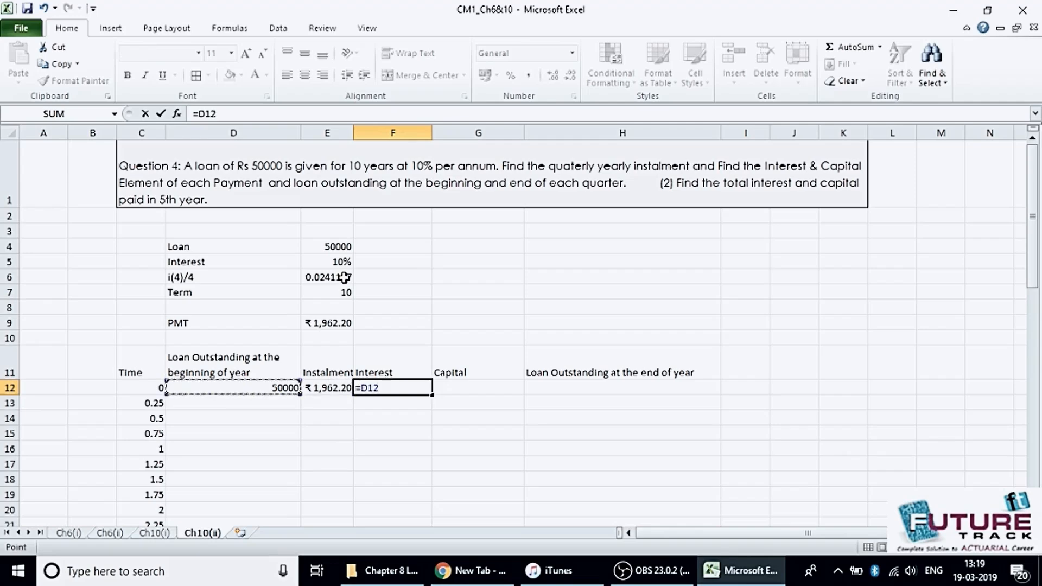
pyautogui.write('*')
pyautogui.click(344, 278)
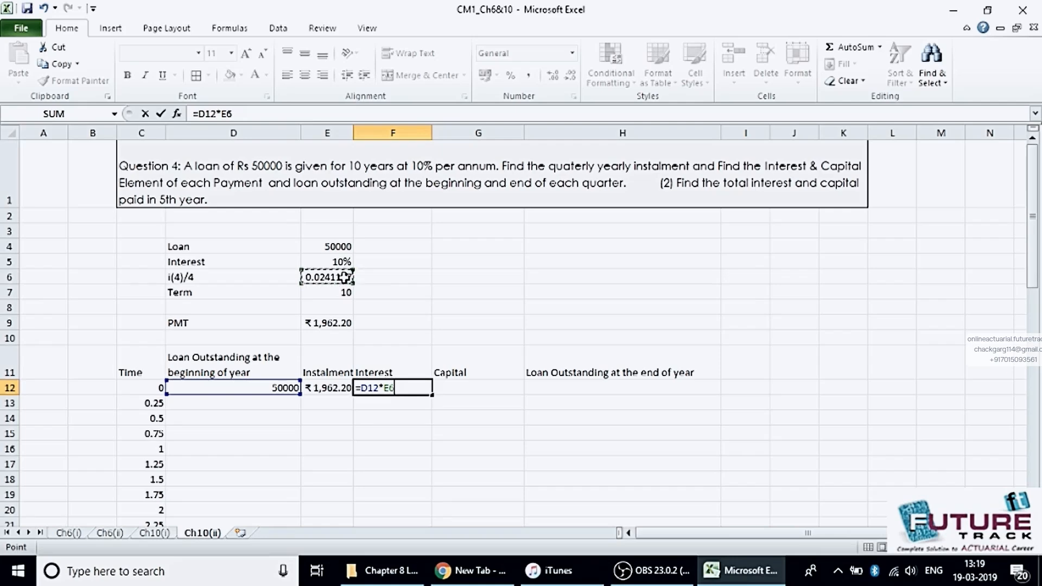
pyautogui.press('Tab')
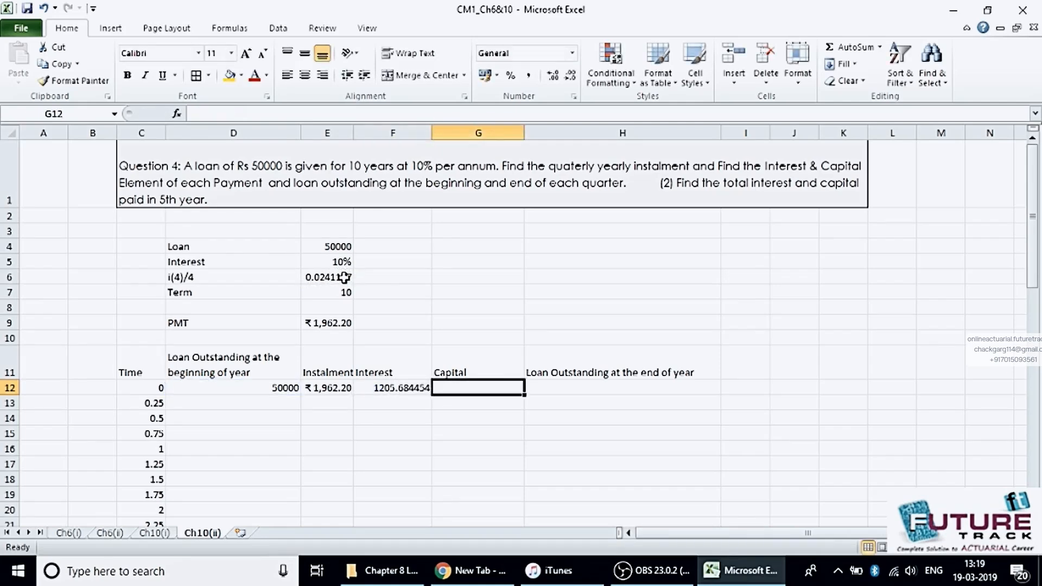
# Step: Calculate the first period's capital element in G12 with the formula =E12-F12
pyautogui.write('=')
pyautogui.press('Left')
pyautogui.press('Left')
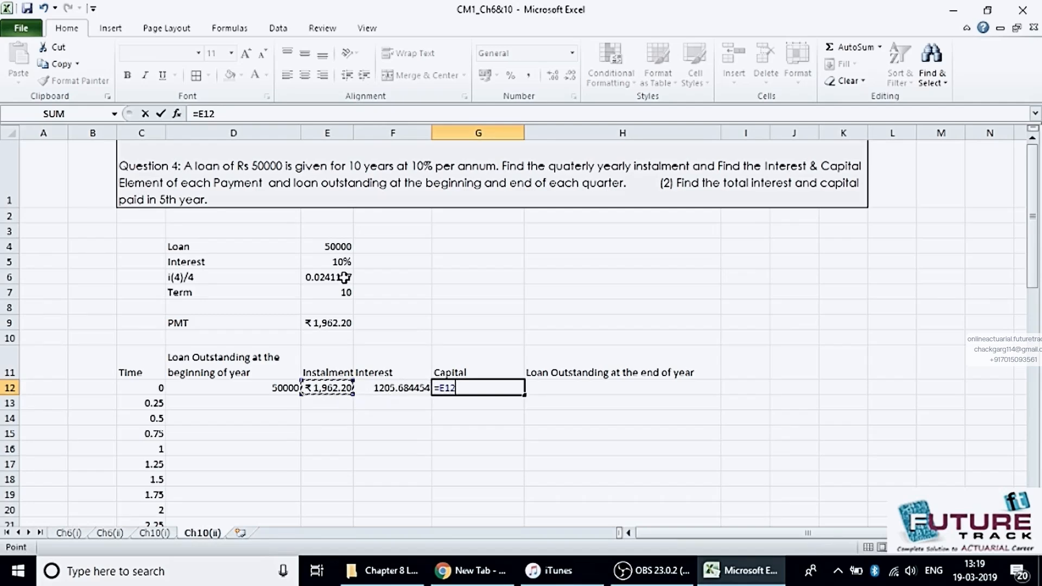
pyautogui.write('-')
pyautogui.press('Left')
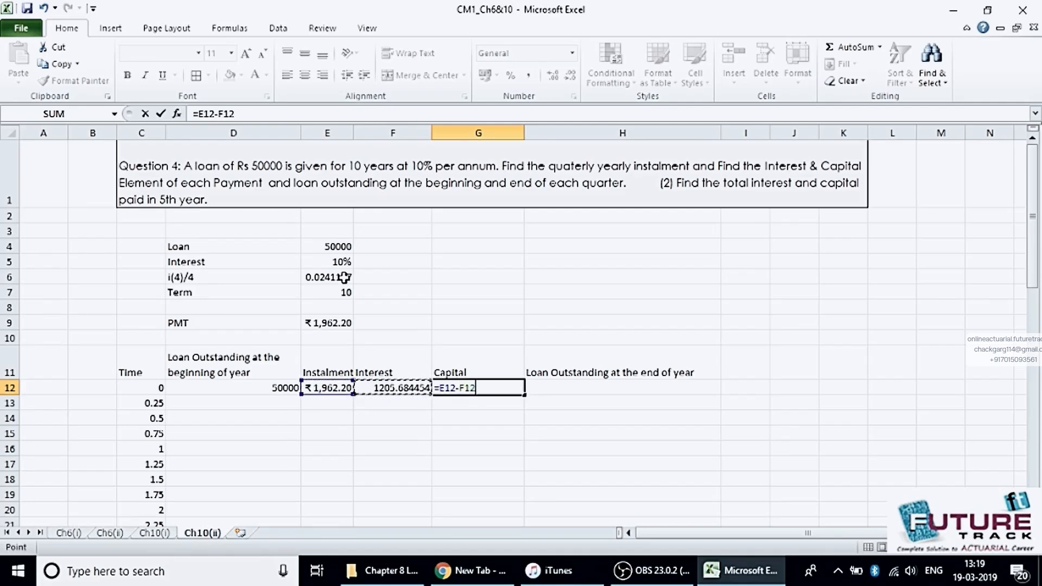
pyautogui.press('Tab')
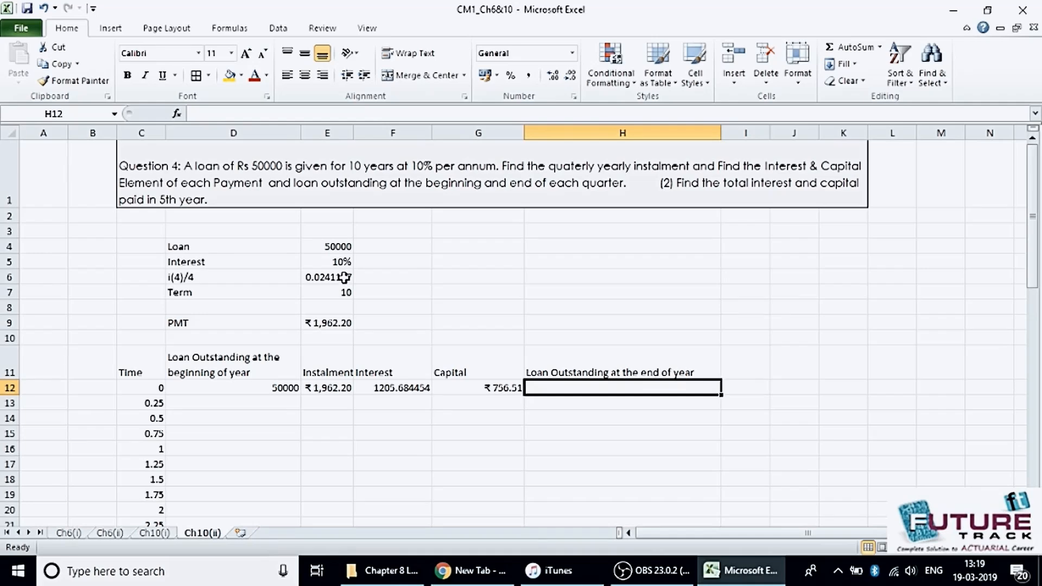
# Step: Calculate the first period's closing loan outstanding in H12 with the formula =D12-G12
pyautogui.write('=')
pyautogui.press('Left')
pyautogui.press('Left')
pyautogui.press('Left')
pyautogui.press('Left')
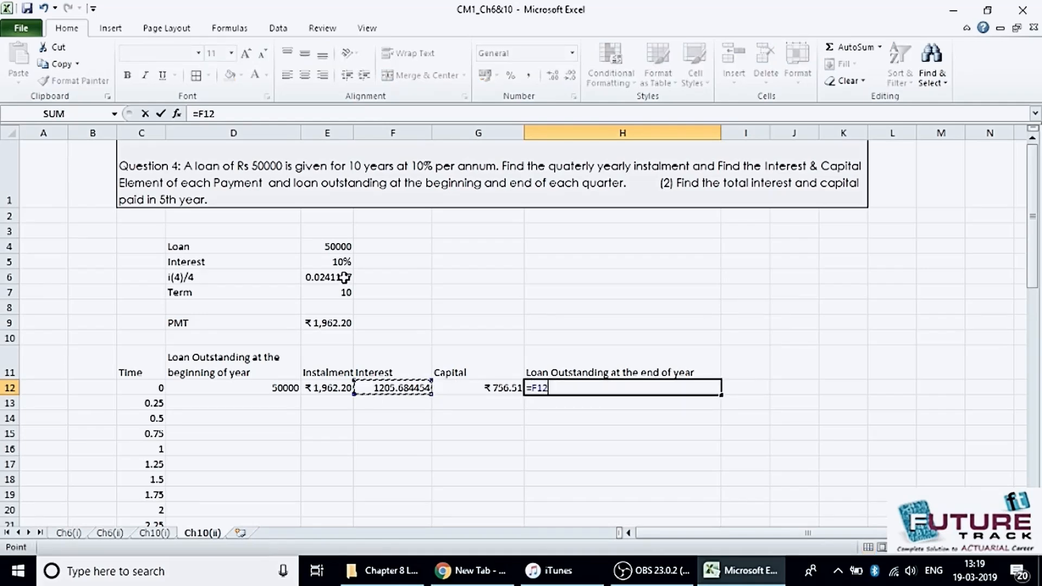
pyautogui.write('-')
pyautogui.press('Left')
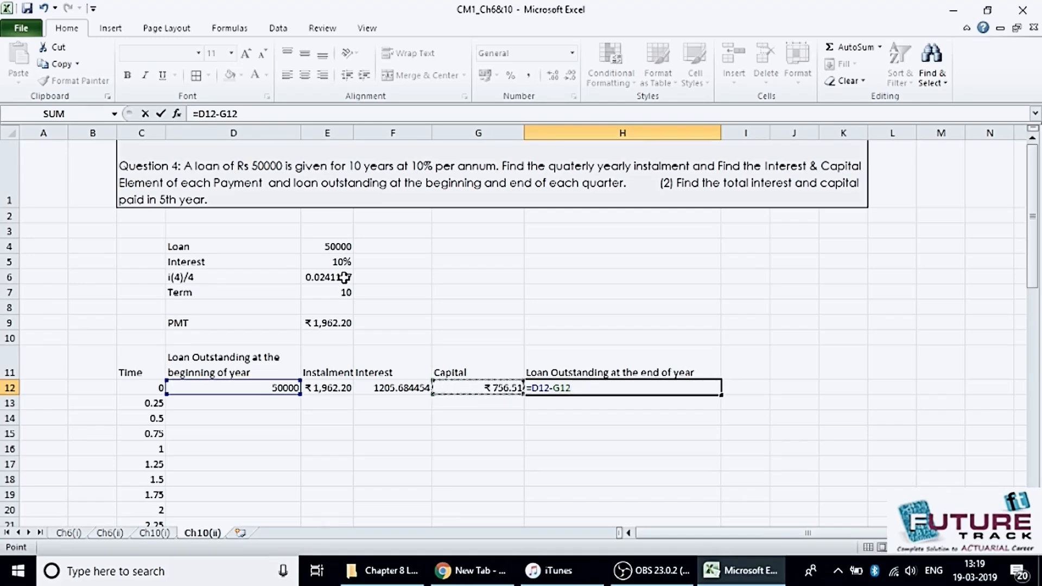
pyautogui.press('Return')
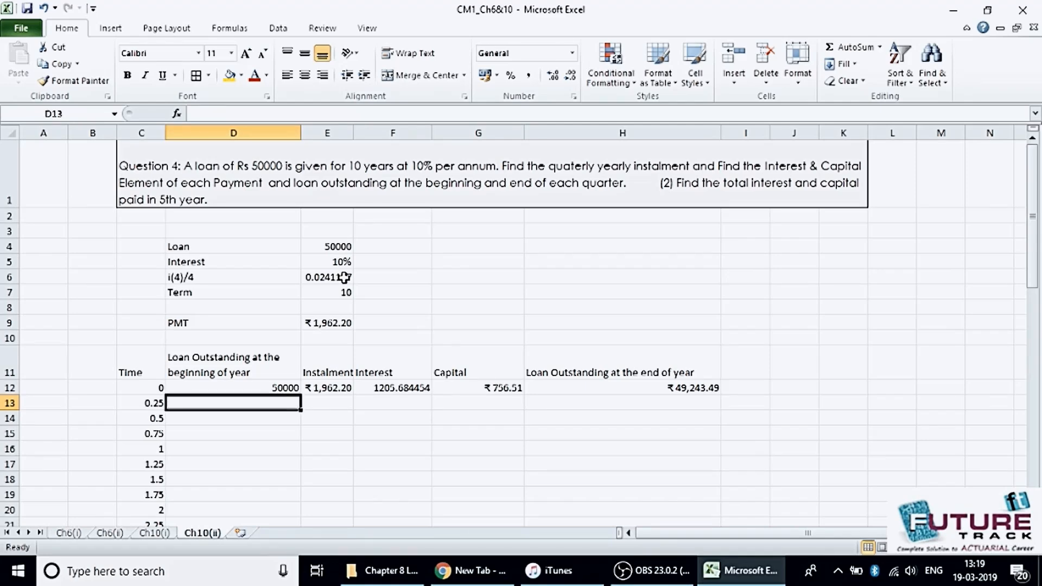
# Step: Link the second period's opening loan in D13 to the previous closing balance with =H12
pyautogui.write('=')
pyautogui.press('Right')
pyautogui.press('Right')
pyautogui.press('Right')
pyautogui.press('Right')
pyautogui.press('Right')
pyautogui.press('Left')
pyautogui.press('Up')
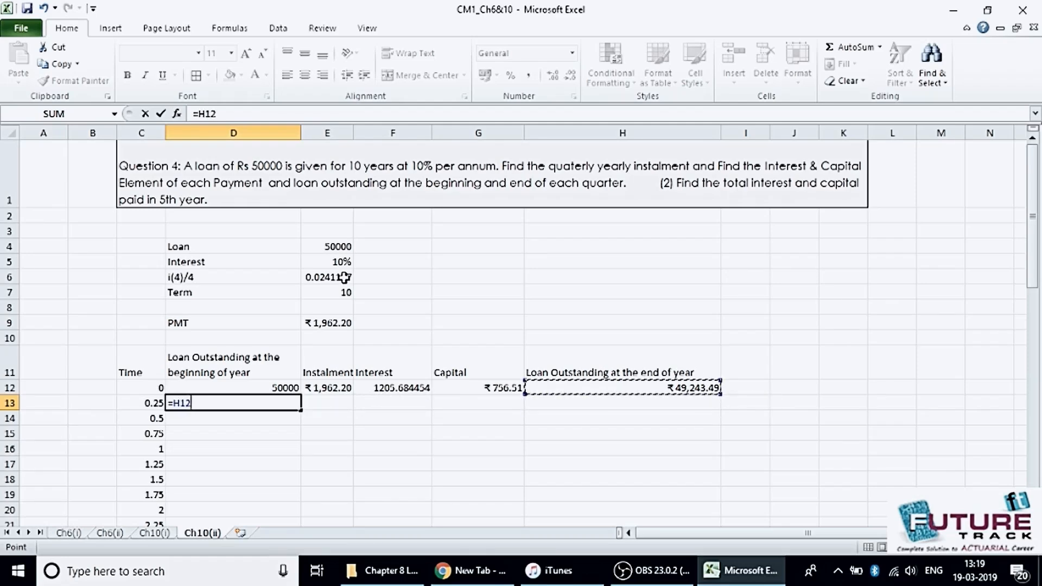
pyautogui.press('Tab')
# Step: Carry the instalment into the second period by entering =E12 in E13
pyautogui.write('=')
pyautogui.press('Up')
pyautogui.press('Return')
# Step: Calculate the second period's interest in F13 as =D13*$E$6, with the quarterly rate as an absolute reference
pyautogui.press('Right')
pyautogui.press('Right')
pyautogui.press('Up')
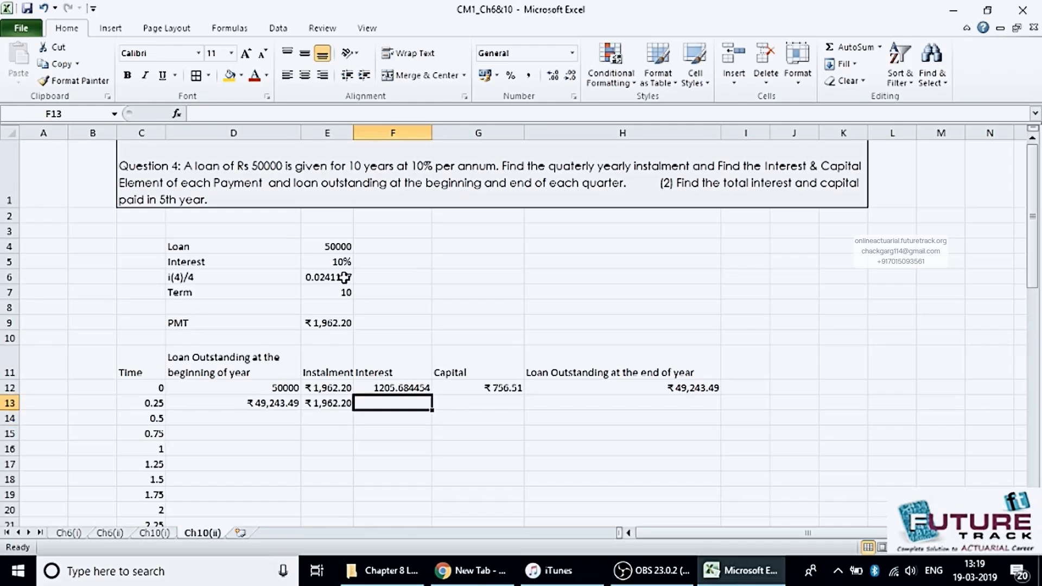
pyautogui.write('=')
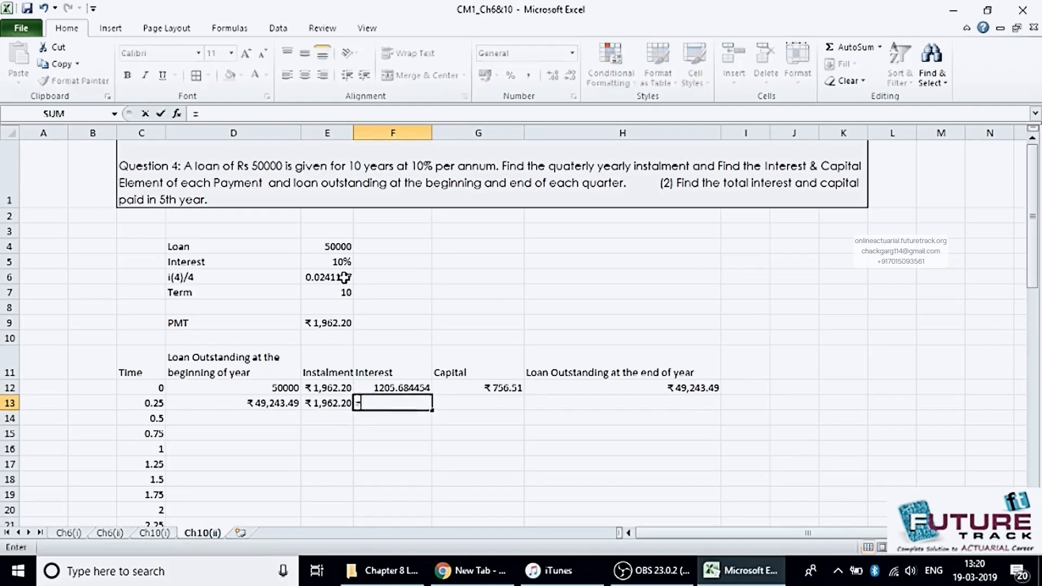
pyautogui.press('Left')
pyautogui.write('*')
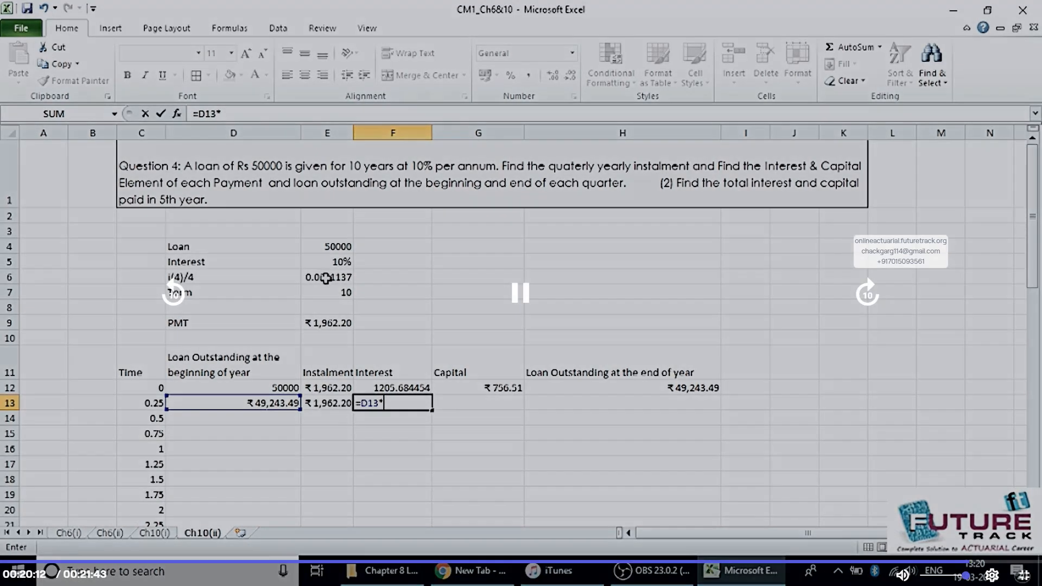
pyautogui.click(326, 278)
pyautogui.press('F4')
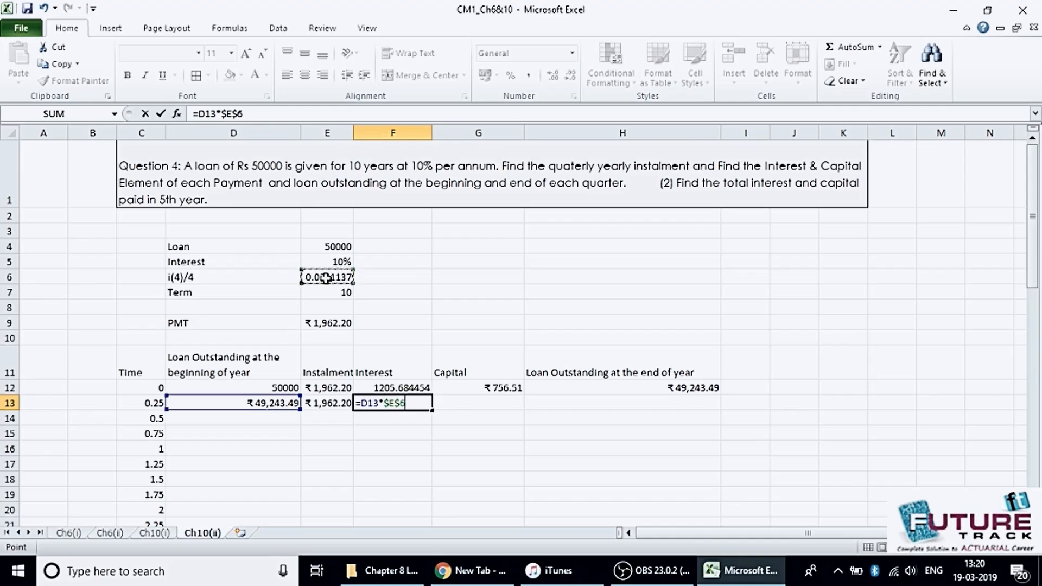
pyautogui.press('BackSpace')
pyautogui.press('BackSpace')
pyautogui.press('BackSpace')
pyautogui.press('BackSpace')
pyautogui.click(325, 278)
pyautogui.press('F4')
pyautogui.press('Return')
# Step: Calculate the second period's capital element in G13 with the formula =E13-F13
pyautogui.click(463, 403)
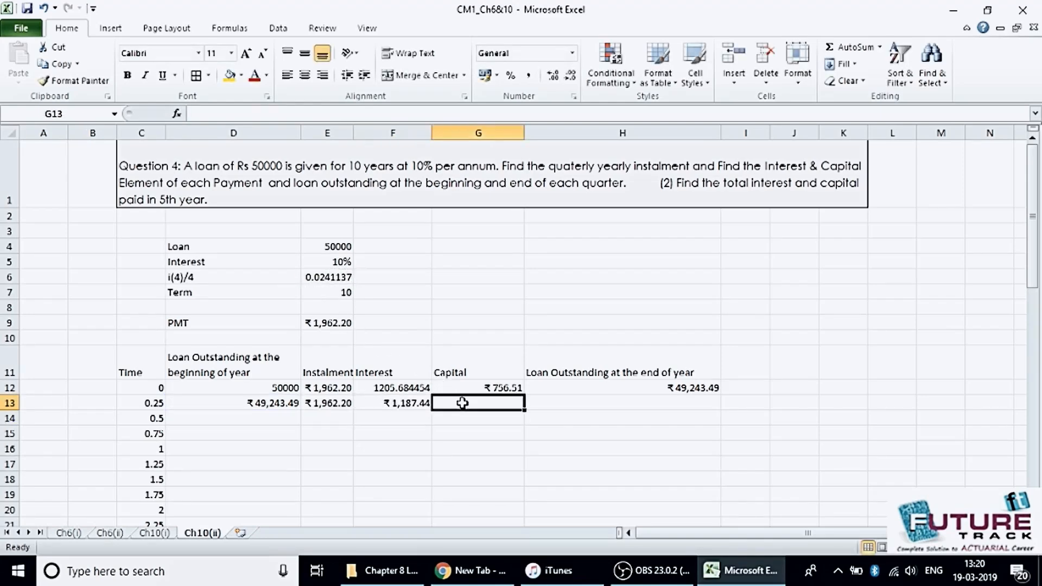
pyautogui.write('=')
pyautogui.press('Left')
pyautogui.press('Left')
pyautogui.write('-')
pyautogui.press('Left')
pyautogui.press('Tab')
# Step: Calculate the second period's closing loan outstanding in H13 with the formula =D13-G13
pyautogui.write('=')
pyautogui.press('Left')
pyautogui.press('Left')
pyautogui.press('Left')
pyautogui.press('Left')
pyautogui.write('-')
pyautogui.press('Left')
pyautogui.press('Left')
pyautogui.press('Right')
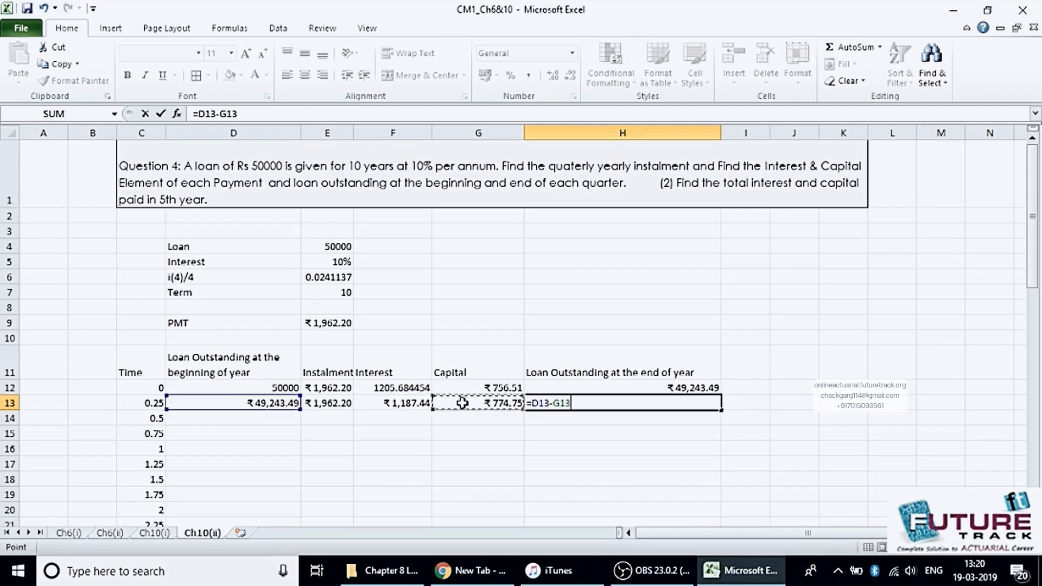
pyautogui.press('Return')
# Step: Fill the formulas in D13:H13 down alongside the whole Time column
pyautogui.press('Up')
pyautogui.press('Left')
pyautogui.press('Left')
pyautogui.press('Left')
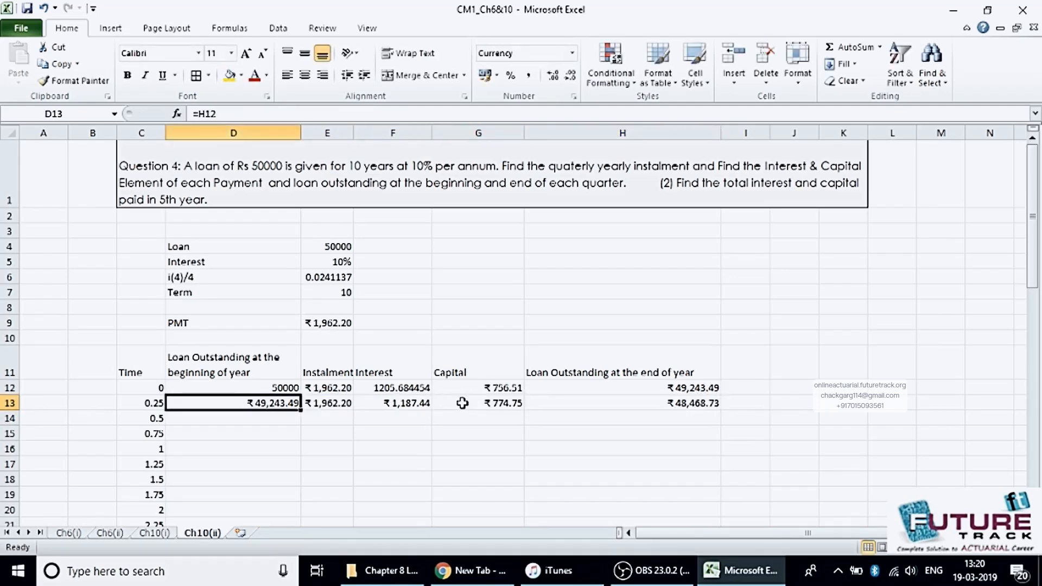
pyautogui.hotkey('shift', 'Right')
pyautogui.hotkey('shift', 'Right')
pyautogui.hotkey('shift', 'Right')
pyautogui.hotkey('shift', 'Right')
pyautogui.hotkey('shift', 'Right')
pyautogui.hotkey('shift', 'Left')
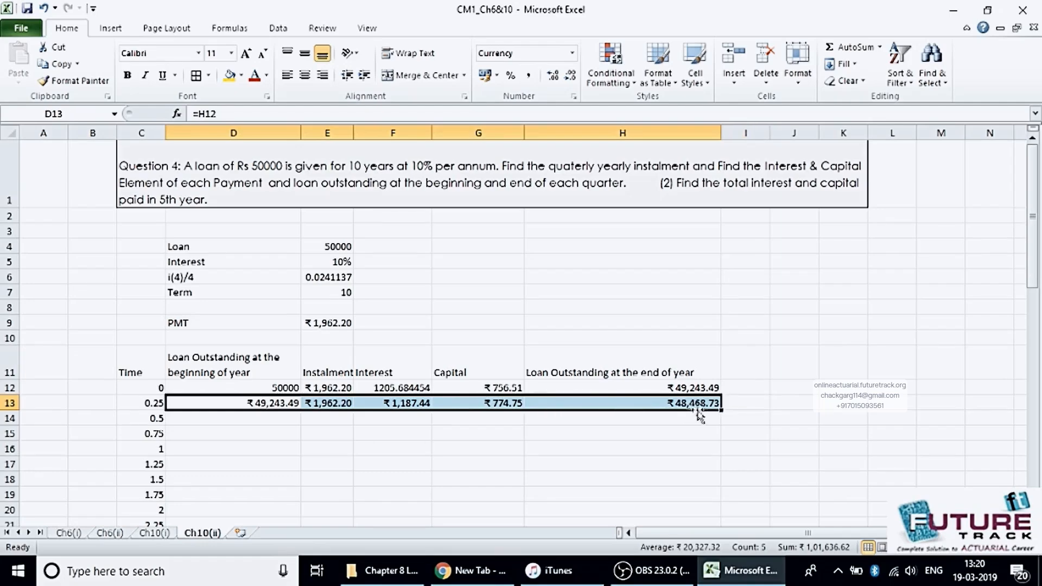
pyautogui.doubleClick(720, 411)
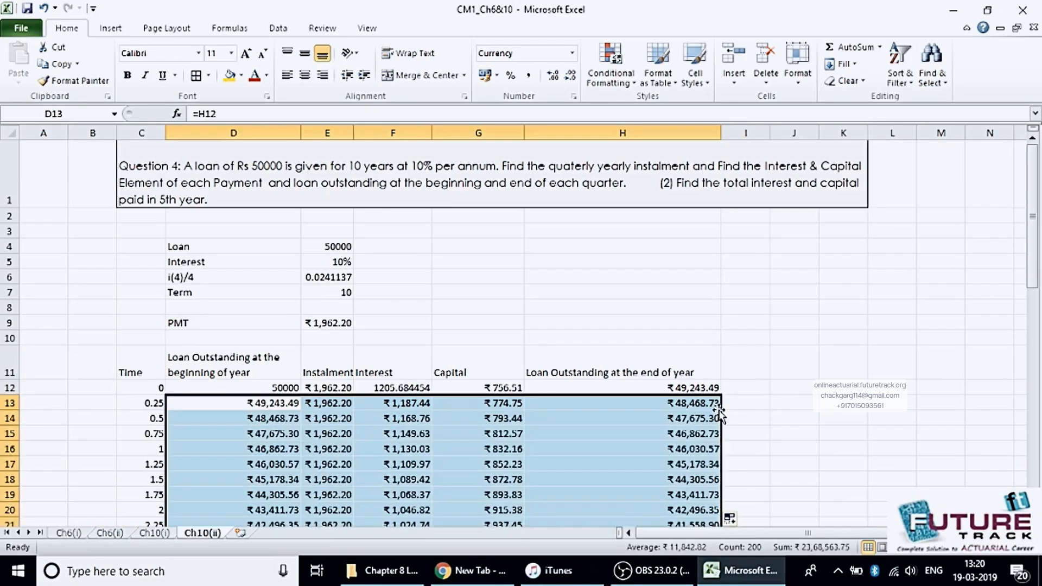
# Step: Check the end of the filled schedule and set the first Time value in C12 to 0.25
pyautogui.moveTo(1033, 220); pyautogui.dragTo(1038, 390)
pyautogui.click(375, 498)
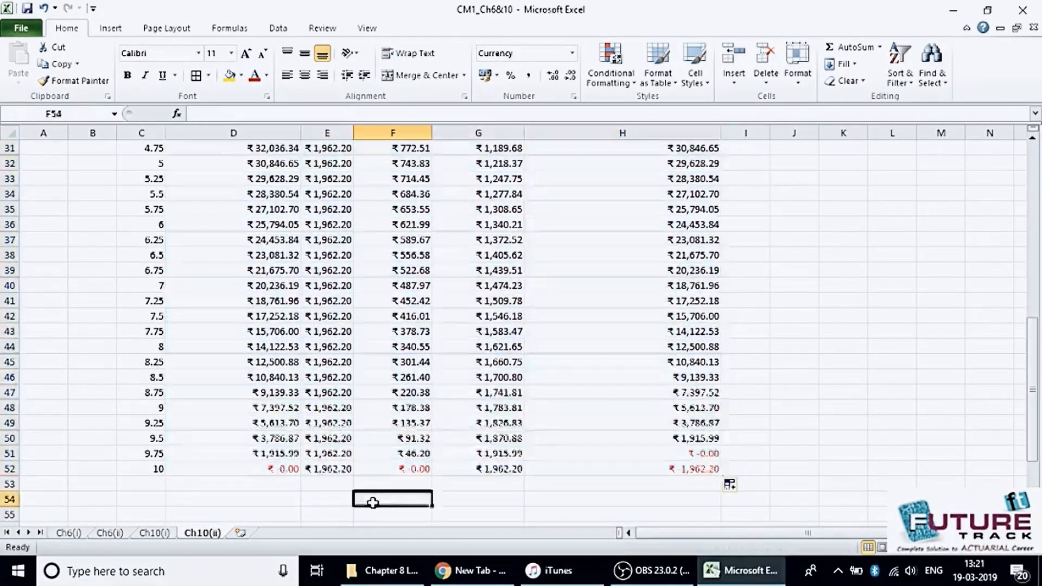
pyautogui.moveTo(1034, 428); pyautogui.dragTo(1040, 286)
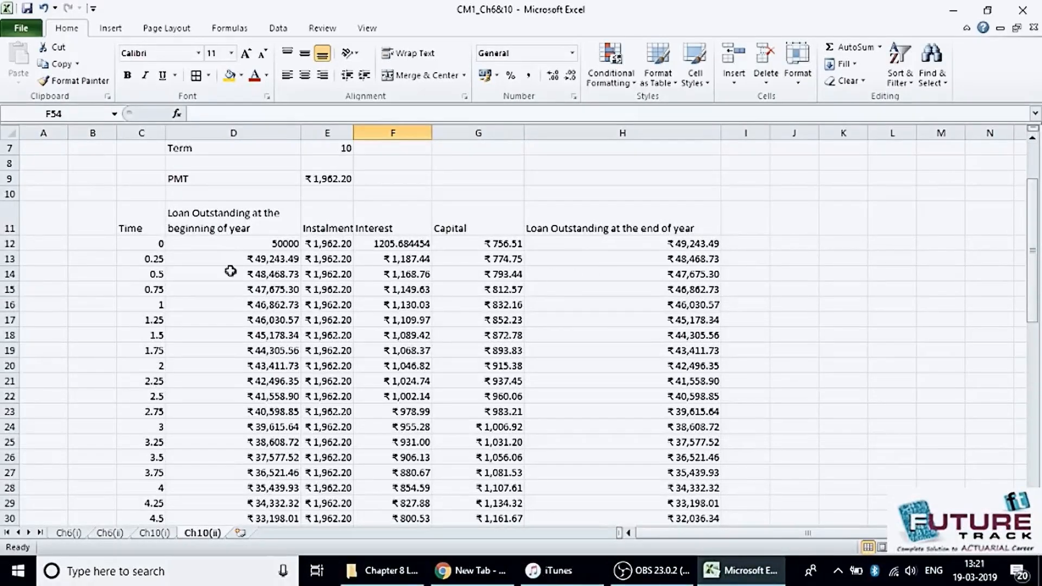
pyautogui.click(142, 240)
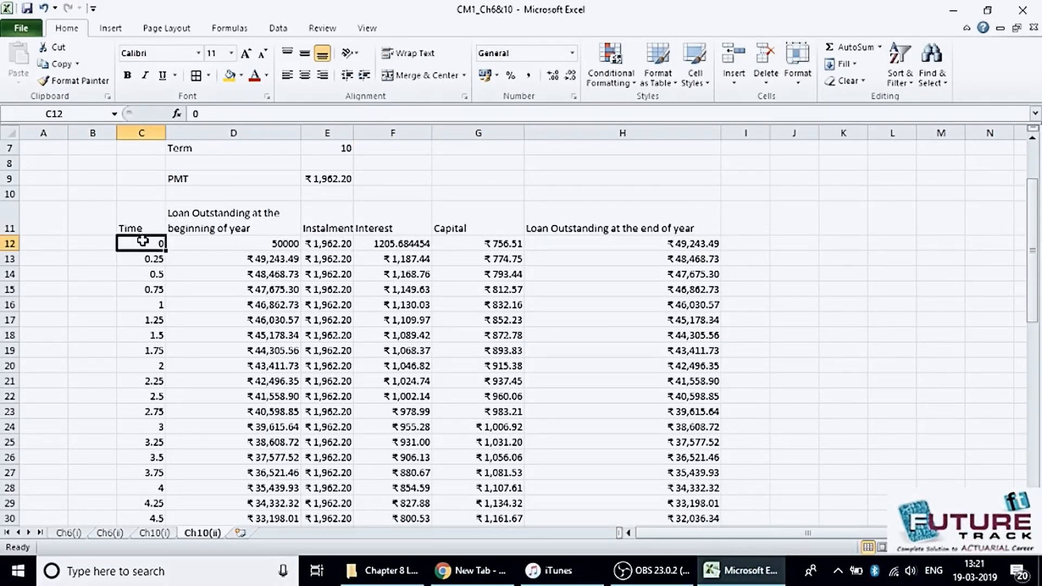
pyautogui.write('0.25')
pyautogui.press('Return')
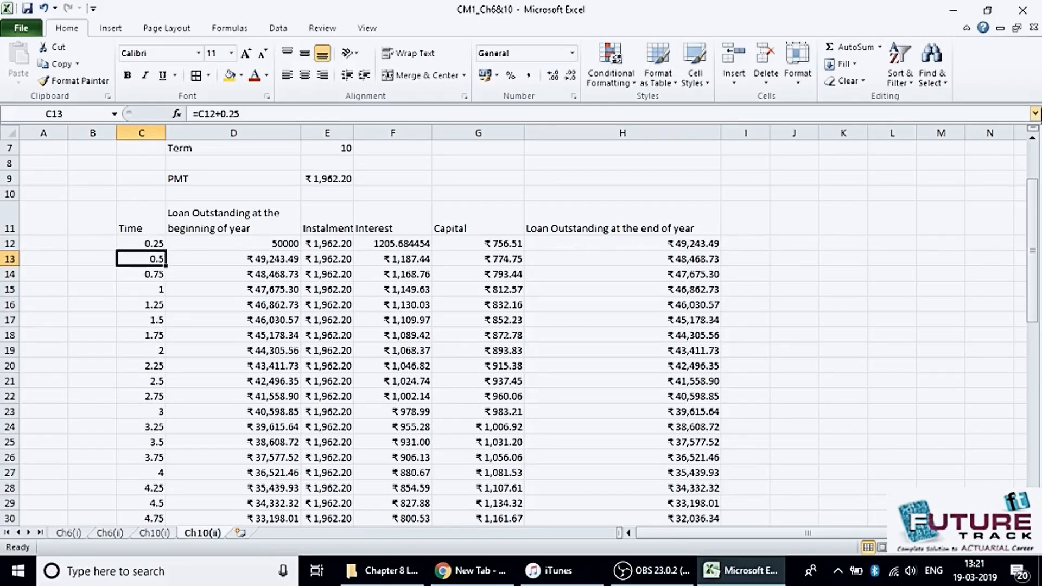
# Step: Clear the contents of the surplus last schedule row, C52:H52
pyautogui.moveTo(1034, 245); pyautogui.dragTo(1033, 302)
pyautogui.moveTo(122, 408); pyautogui.dragTo(668, 410)
pyautogui.press('Delete')
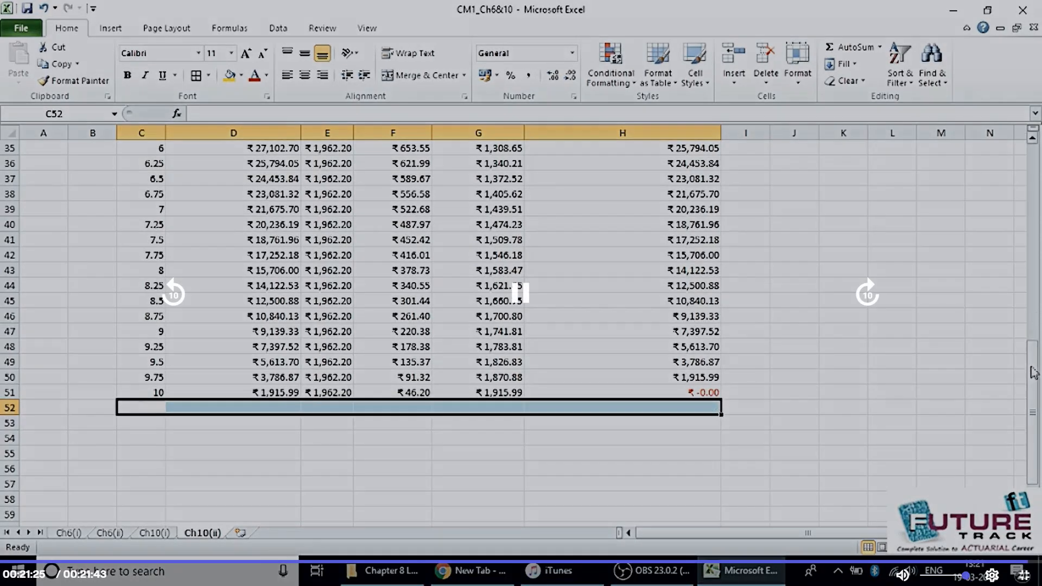
pyautogui.moveTo(1034, 373); pyautogui.dragTo(1034, 177)
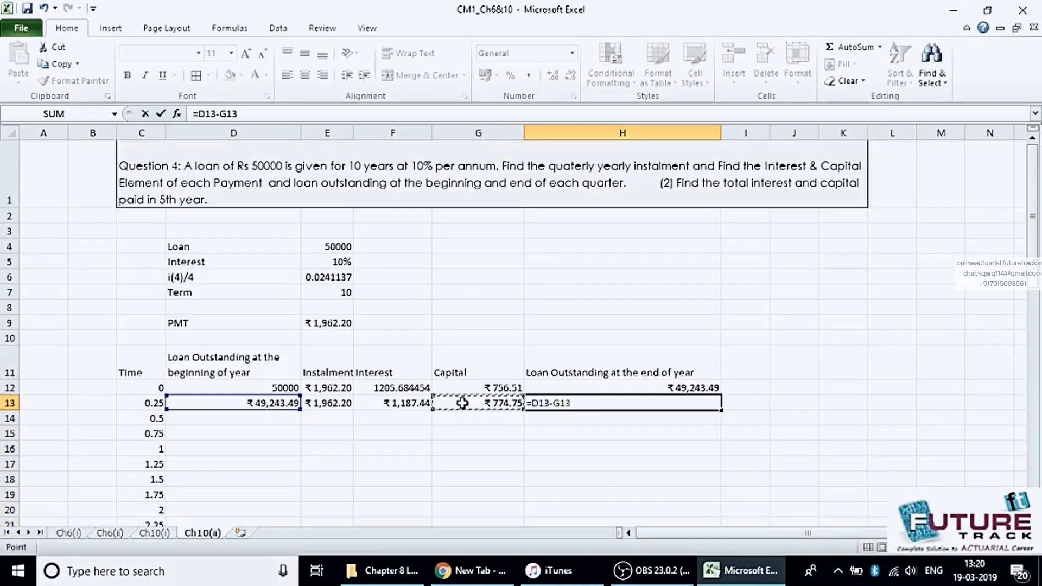
# Step: Commit the closing balance formula =D13-G13 in H13 and fill D13:H13 down alongside the Time column
pyautogui.press('Return')
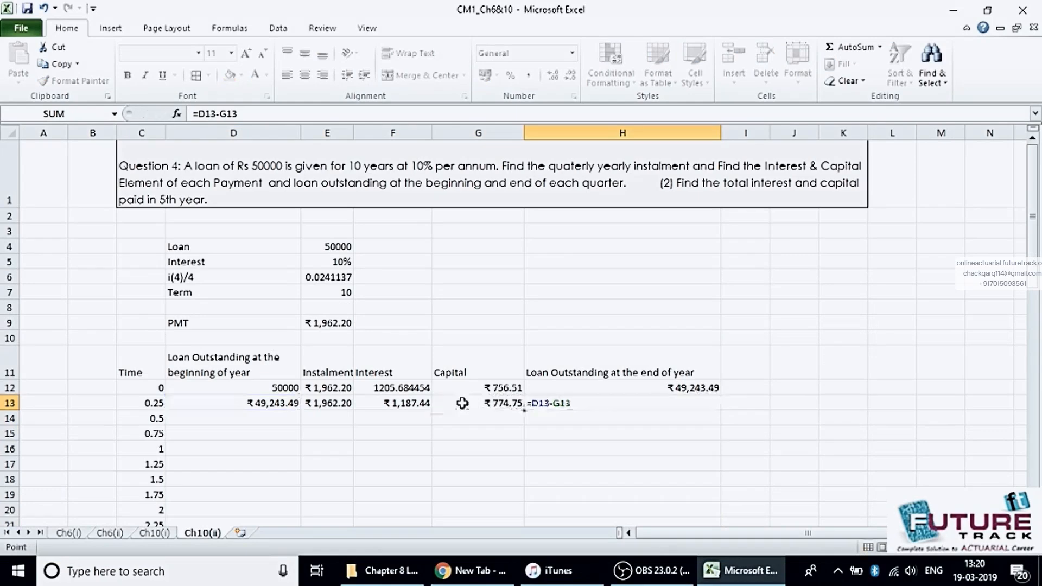
pyautogui.press('Return')
pyautogui.click(462, 403)
pyautogui.press('Left')
pyautogui.press('Left')
pyautogui.press('Left')
pyautogui.hotkey('shift', 'Right')
pyautogui.hotkey('shift', 'Right')
pyautogui.hotkey('shift', 'Right')
pyautogui.hotkey('shift', 'Right')
pyautogui.hotkey('shift', 'Right')
pyautogui.hotkey('shift', 'Left')
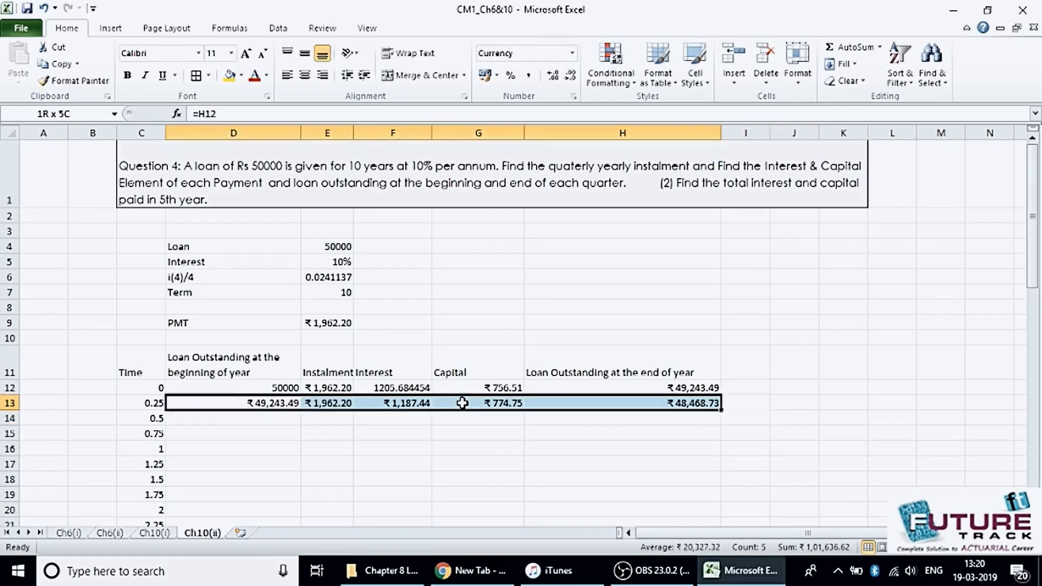
pyautogui.doubleClick(719, 411)
# Step: Review the last schedule rows and change the starting Time value in C12 to 0.25
pyautogui.moveTo(1033, 222); pyautogui.dragTo(1040, 391)
pyautogui.click(373, 502)
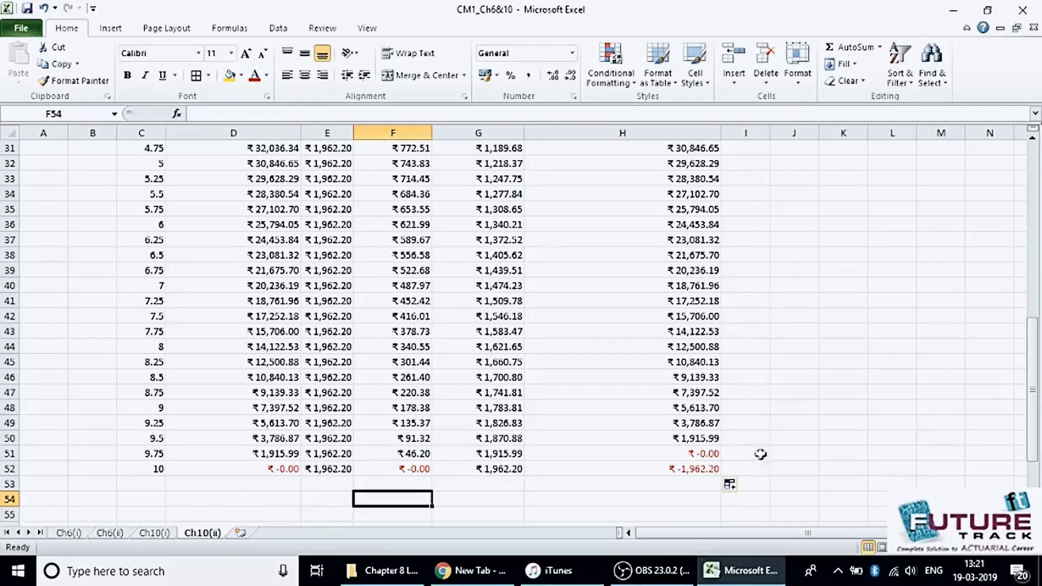
pyautogui.moveTo(1033, 428); pyautogui.dragTo(1040, 275)
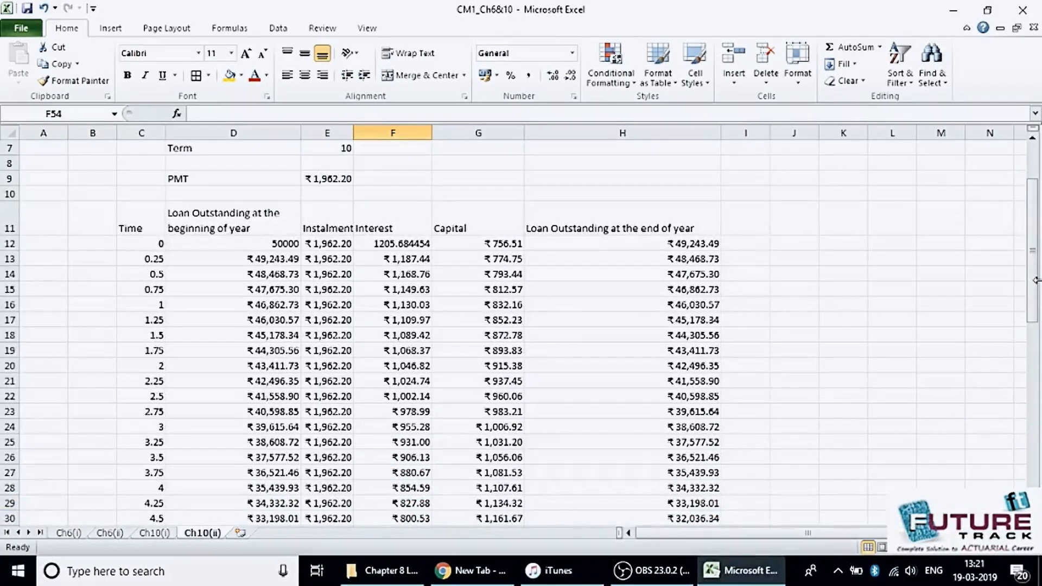
pyautogui.click(142, 242)
pyautogui.write('0.25')
pyautogui.press('Return')
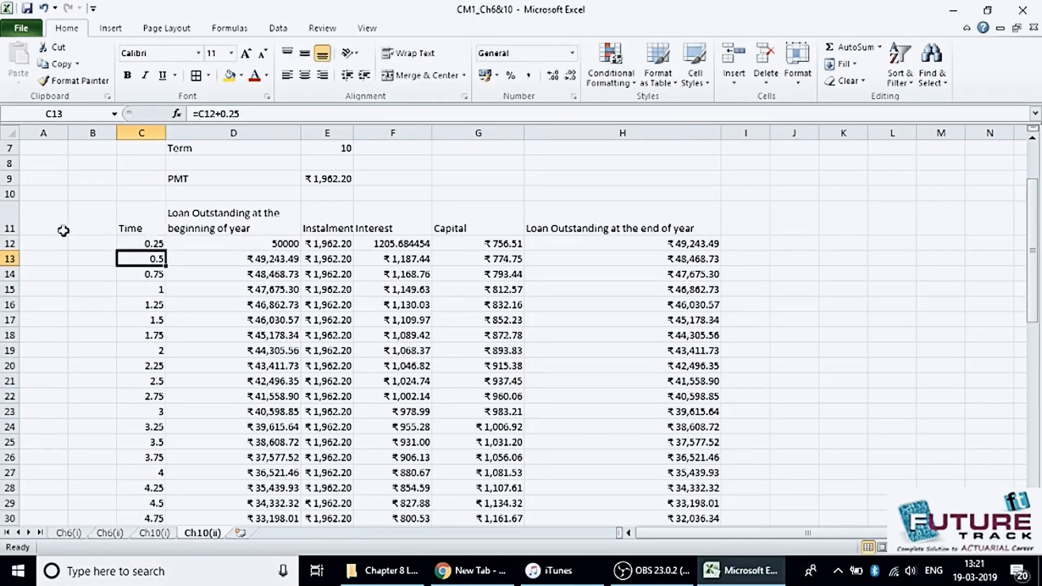
# Step: Clear the surplus final row of the loan schedule, C52:H52
pyautogui.moveTo(1033, 206); pyautogui.dragTo(1034, 402)
pyautogui.moveTo(129, 408); pyautogui.dragTo(664, 416)
pyautogui.press('Delete')
pyautogui.moveTo(1034, 380); pyautogui.dragTo(1033, 184)
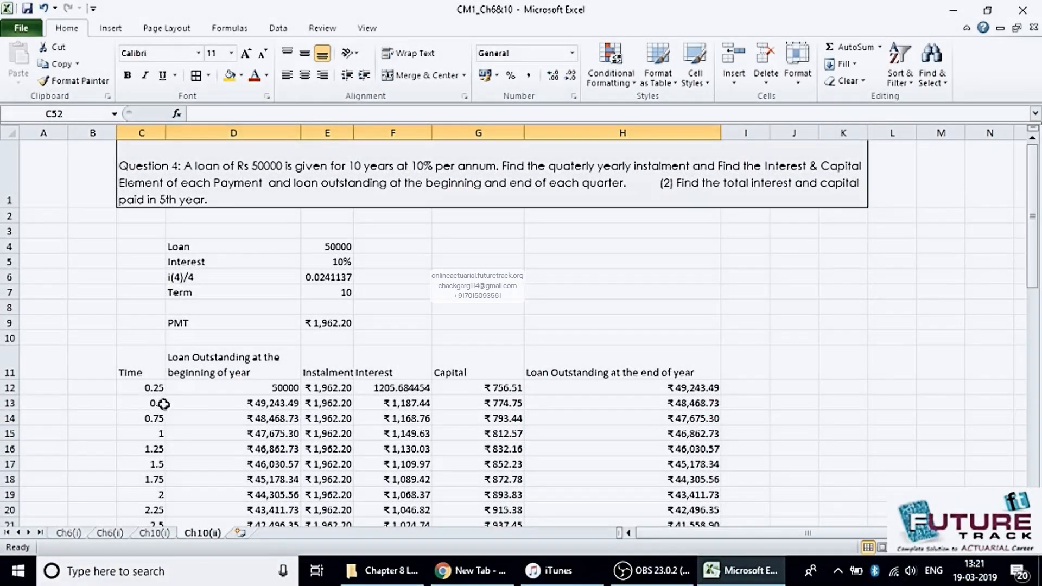
pyautogui.moveTo(1034, 158); pyautogui.dragTo(1034, 230)
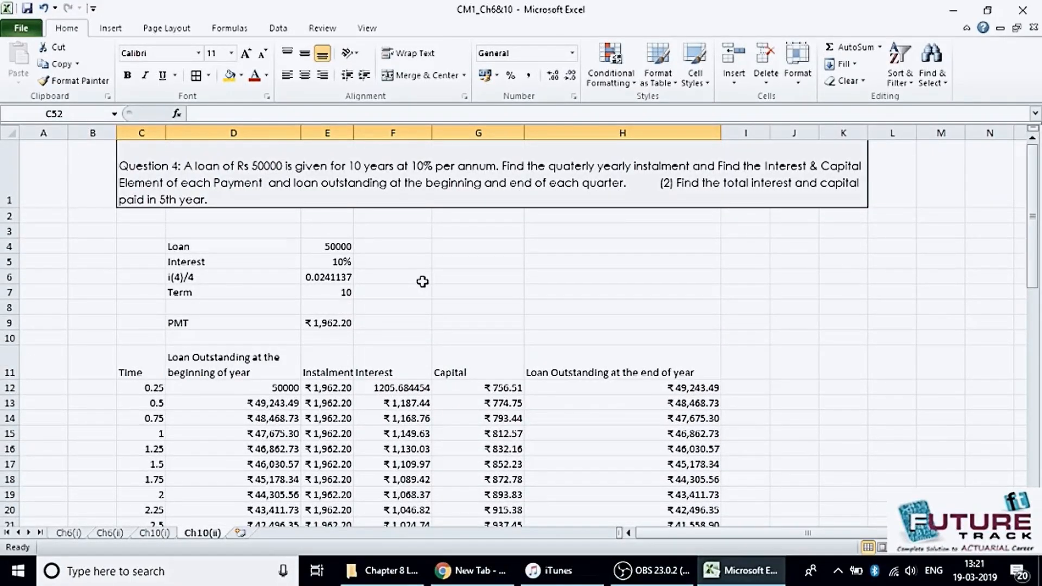
# Step: Switch to OBS and stop the screen recording
pyautogui.click(654, 571)
pyautogui.click(957, 458)
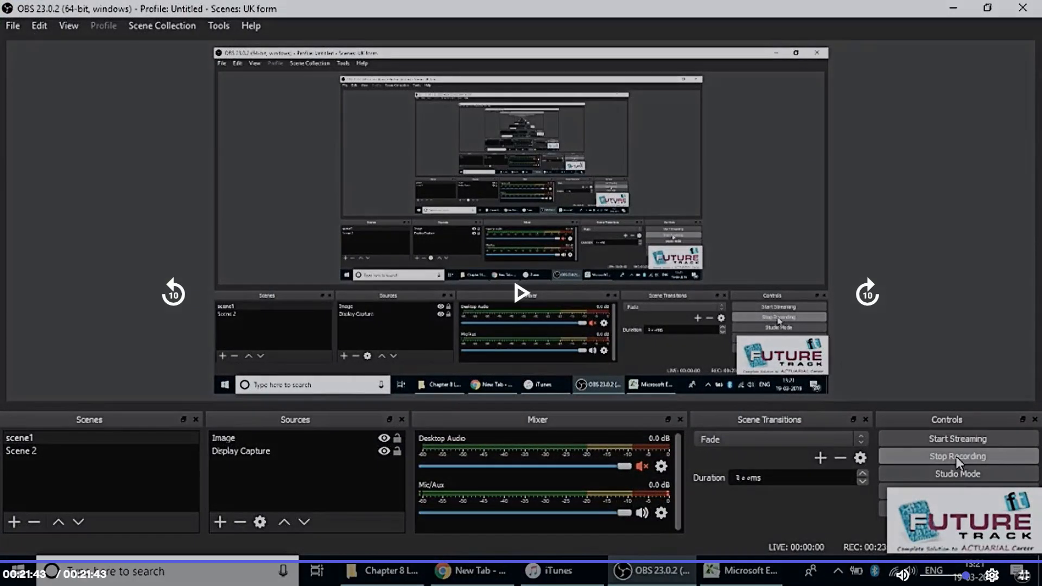
# Step: Leave the finished video's full-screen view and show the lesson CM1B.8&11 Part 2 in full screen
pyautogui.press('Escape')
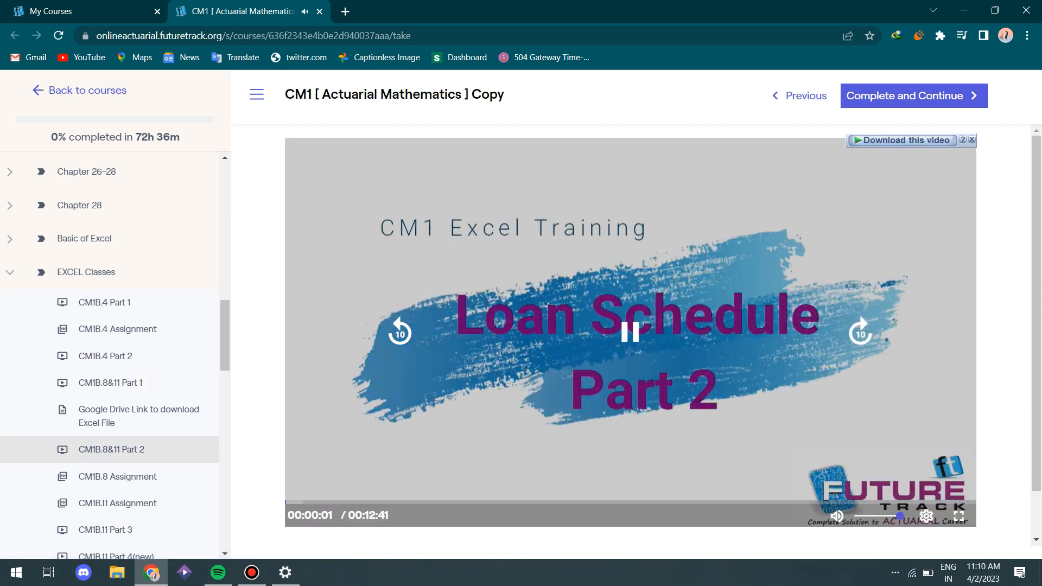
pyautogui.press('f')
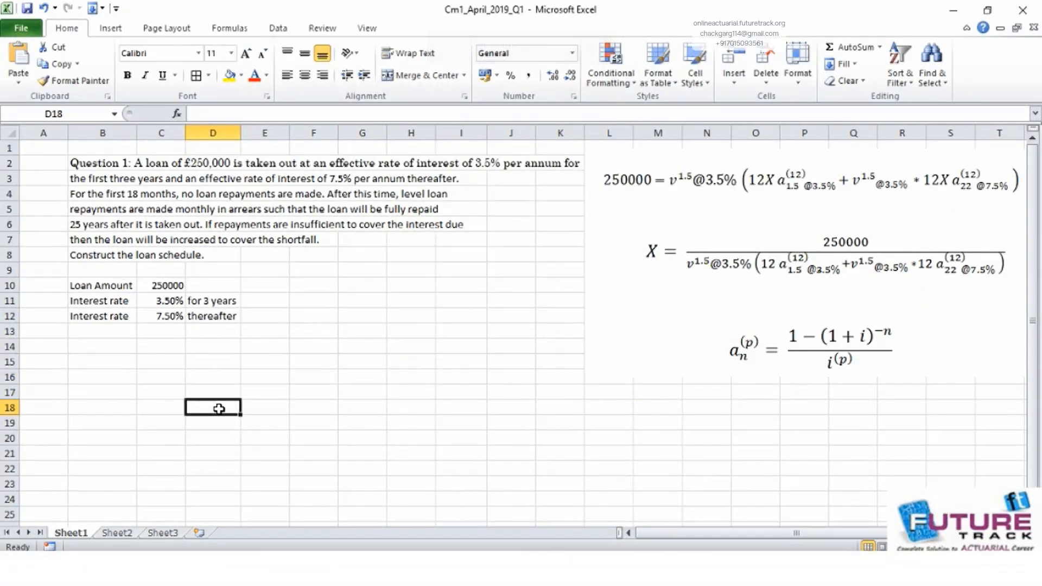
# Step: Raise the playback volume to 54
pyautogui.press('XF86AudioRaiseVolume')
pyautogui.press('XF86AudioRaiseVolume')
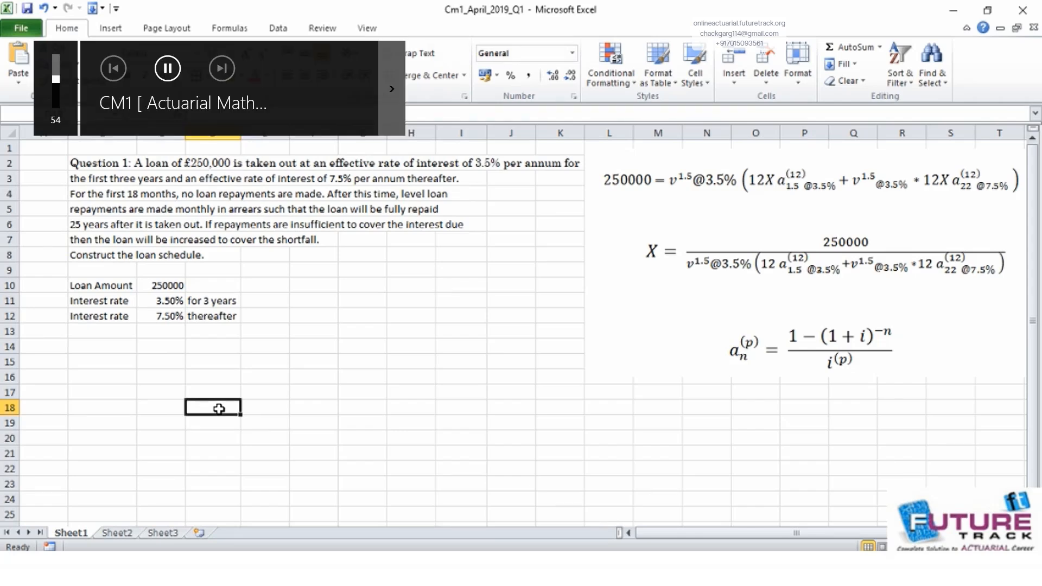
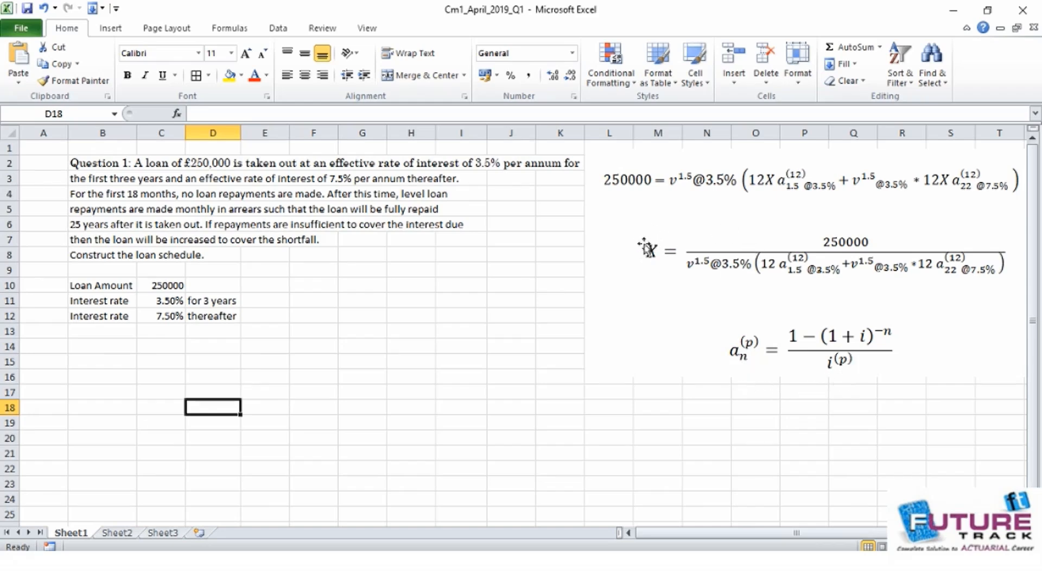
# Step: Name the 3.50% interest rate cell C11 ef_1 and the 7.50% interest rate cell C12 ef_2
pyautogui.click(80, 345)
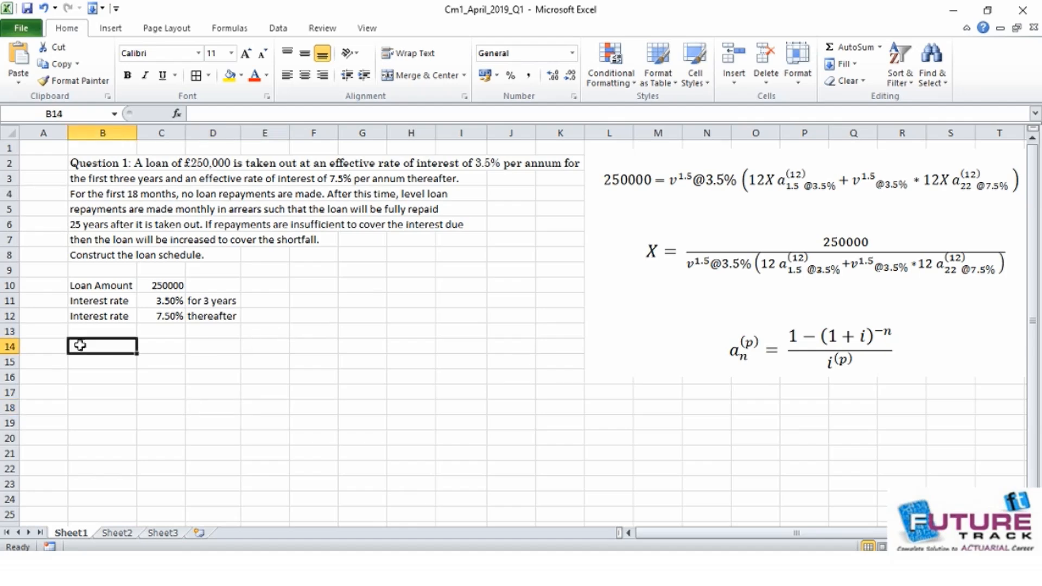
pyautogui.click(226, 385)
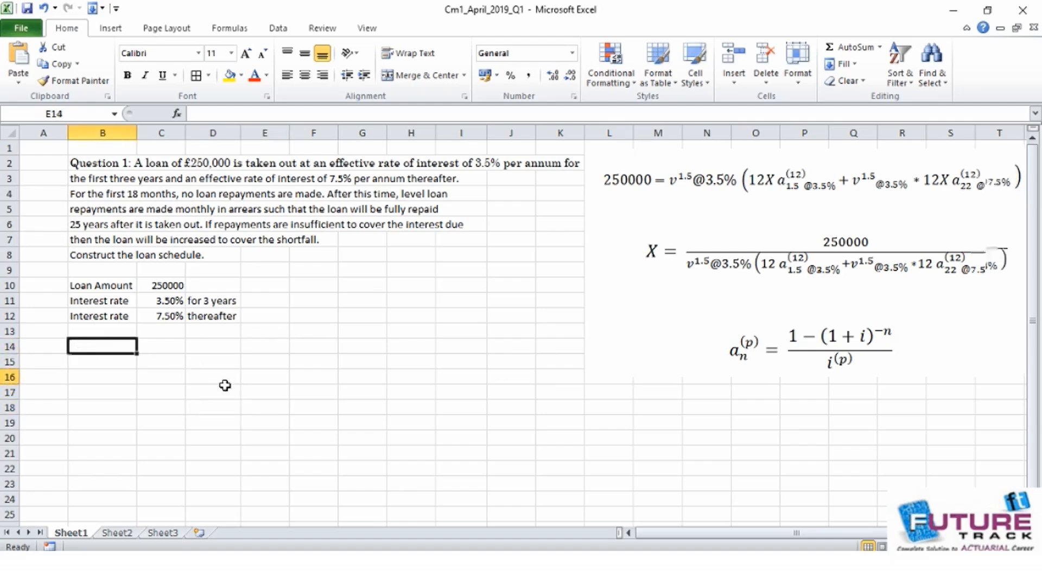
pyautogui.click(170, 299)
pyautogui.click(72, 110)
pyautogui.write('e')
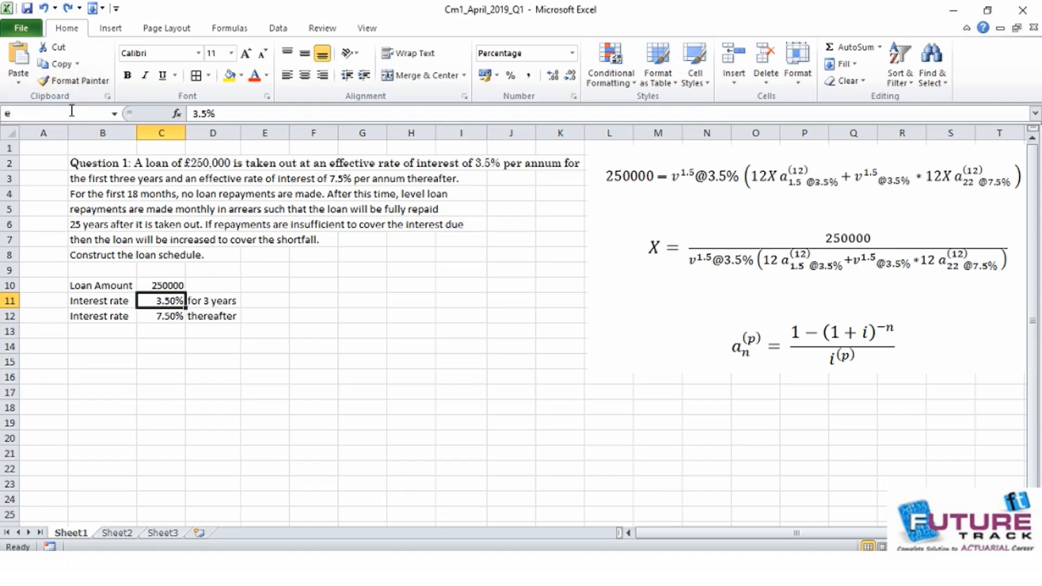
pyautogui.write('f_1')
pyautogui.press('Return')
pyautogui.click(163, 316)
pyautogui.click(79, 113)
pyautogui.write('ef_2')
pyautogui.press('Return')
# Step: Note the range names beside the interest rates: ef_1 in E11 and ef_2 in E12
pyautogui.click(263, 302)
pyautogui.write('ef_1')
pyautogui.press('Return')
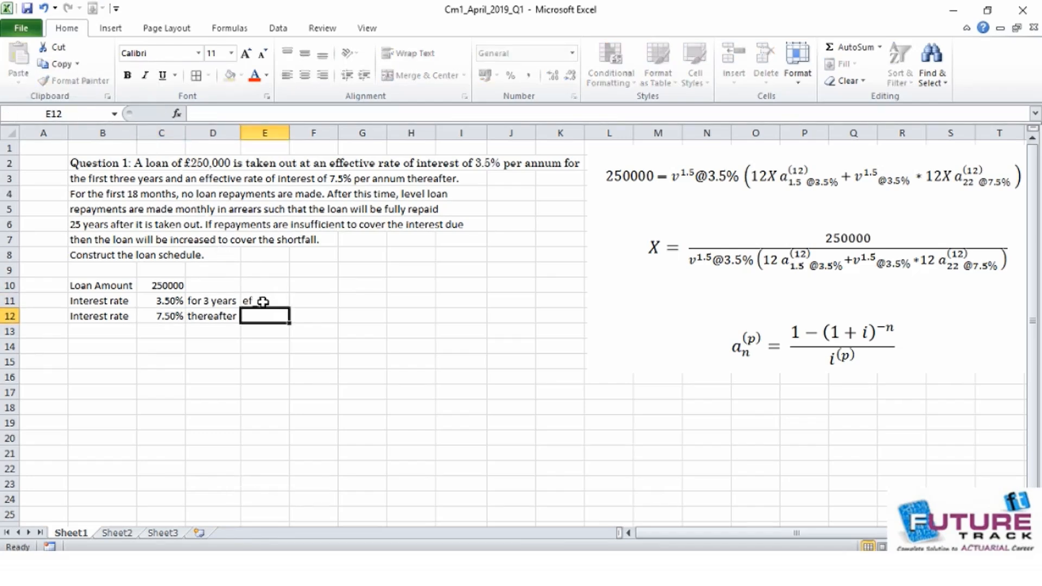
pyautogui.click(263, 302)
pyautogui.doubleClick(265, 302)
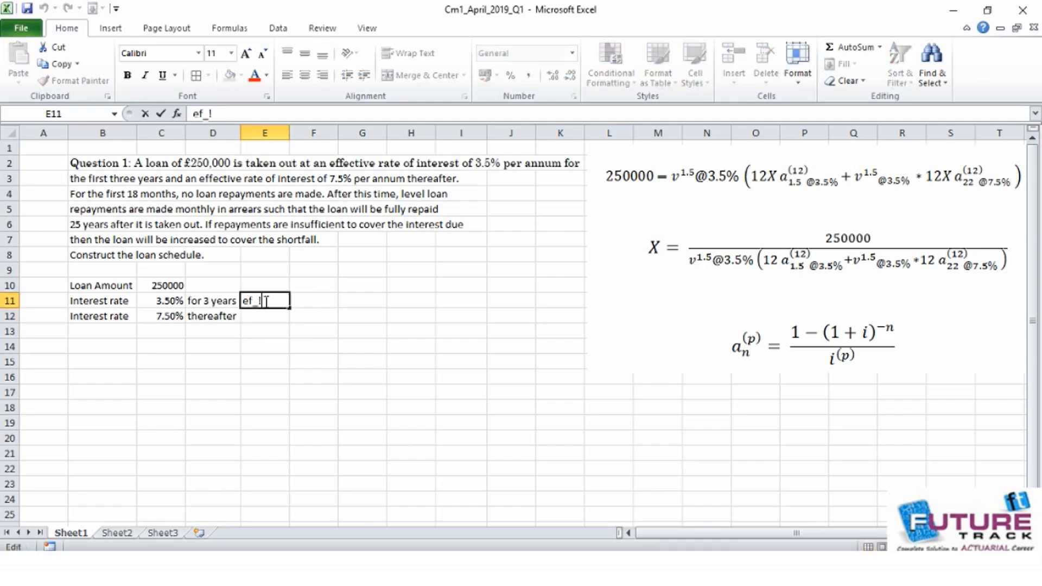
pyautogui.press('Return')
pyautogui.write('ef_2')
pyautogui.press('Return')
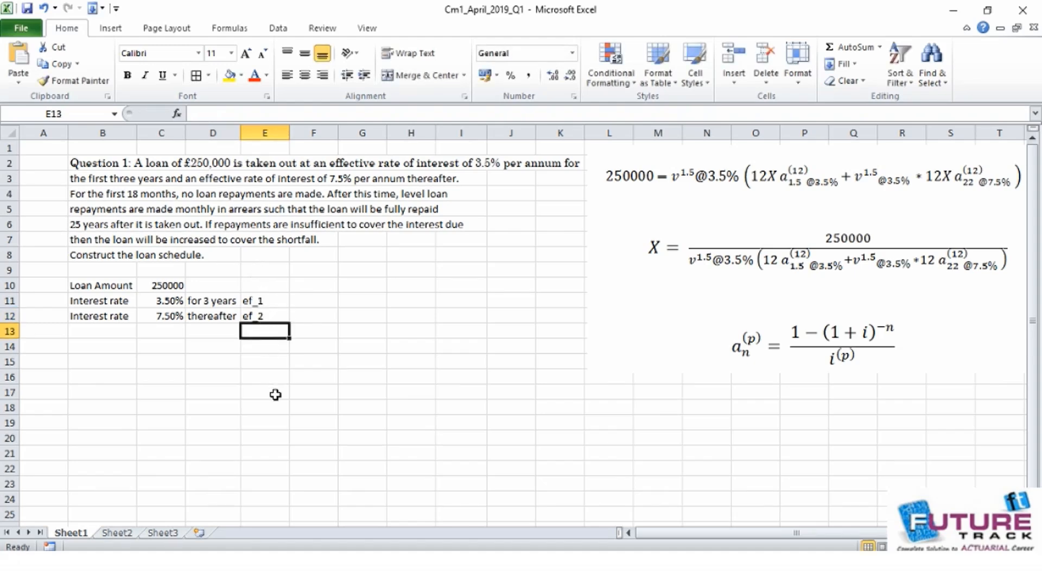
# Step: Label cell B15 as v^(1.5) for the discount factor
pyautogui.click(97, 359)
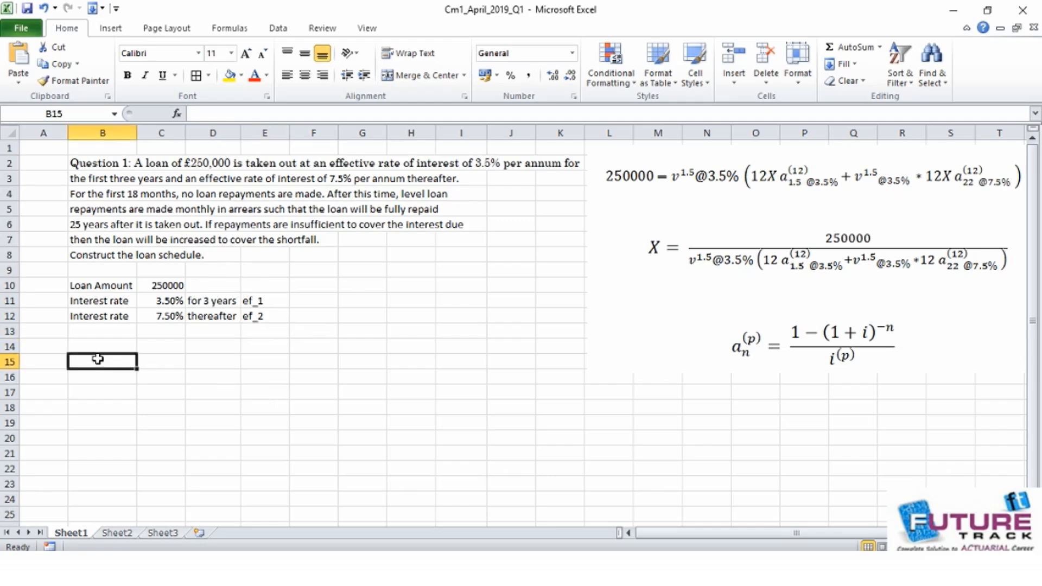
pyautogui.write('v')
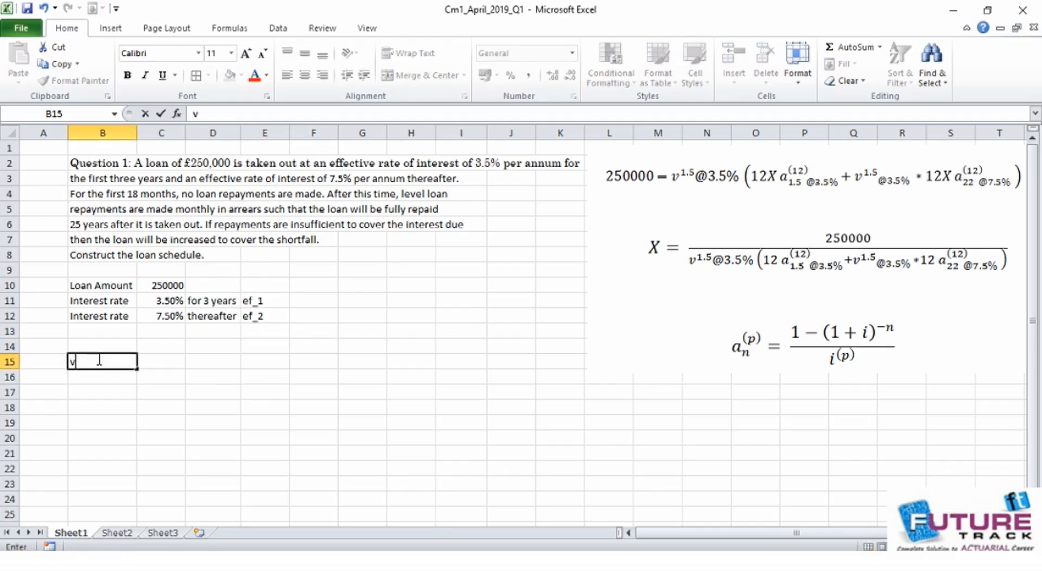
pyautogui.write('^(1.5)')
pyautogui.press('Tab')
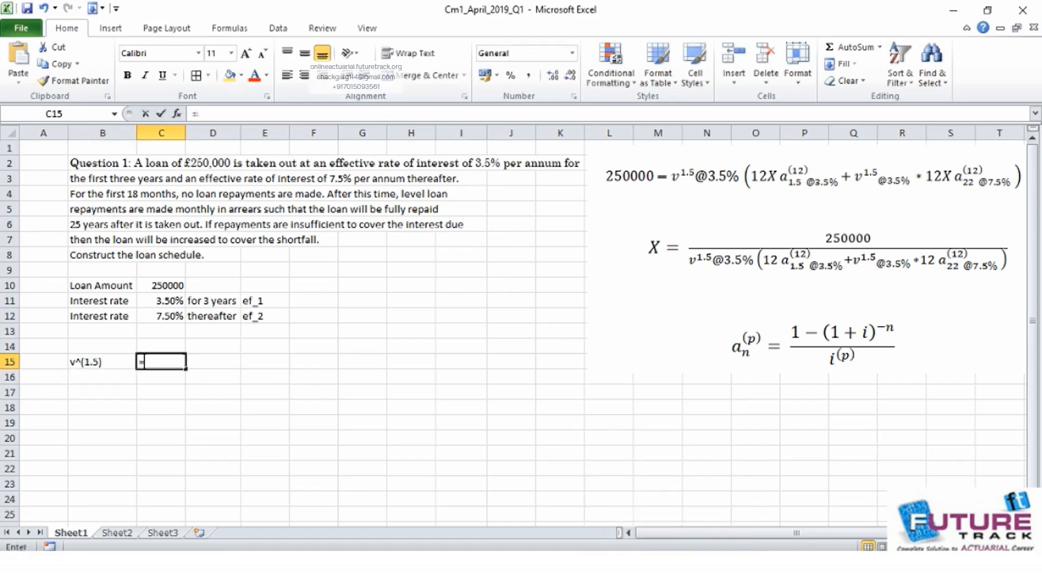
# Step: Calculate the discount factor in C15 with the formula =(1+ef_1)^(-1.5)
pyautogui.write('=(1')
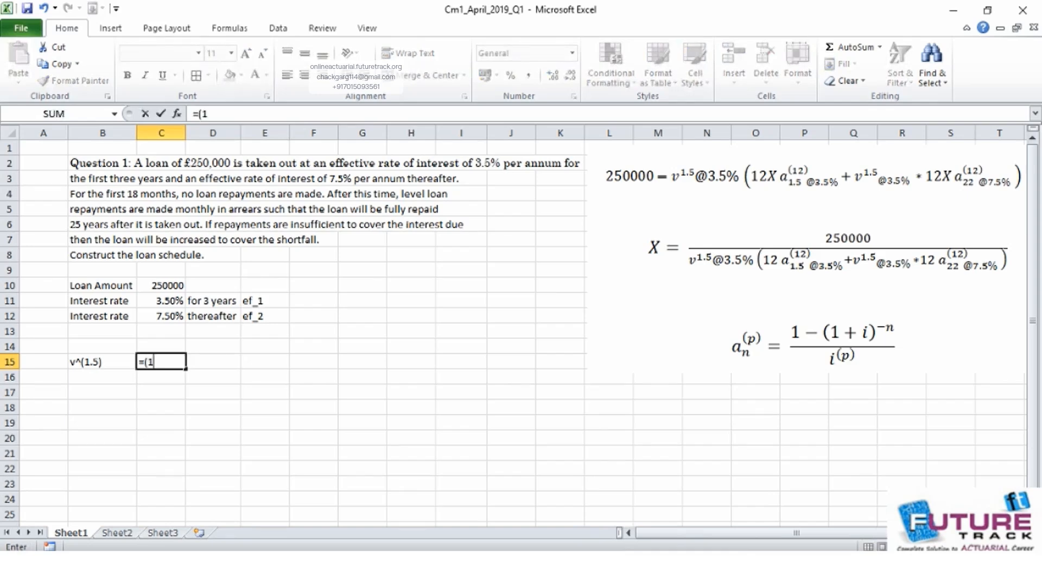
pyautogui.write('+eff_')
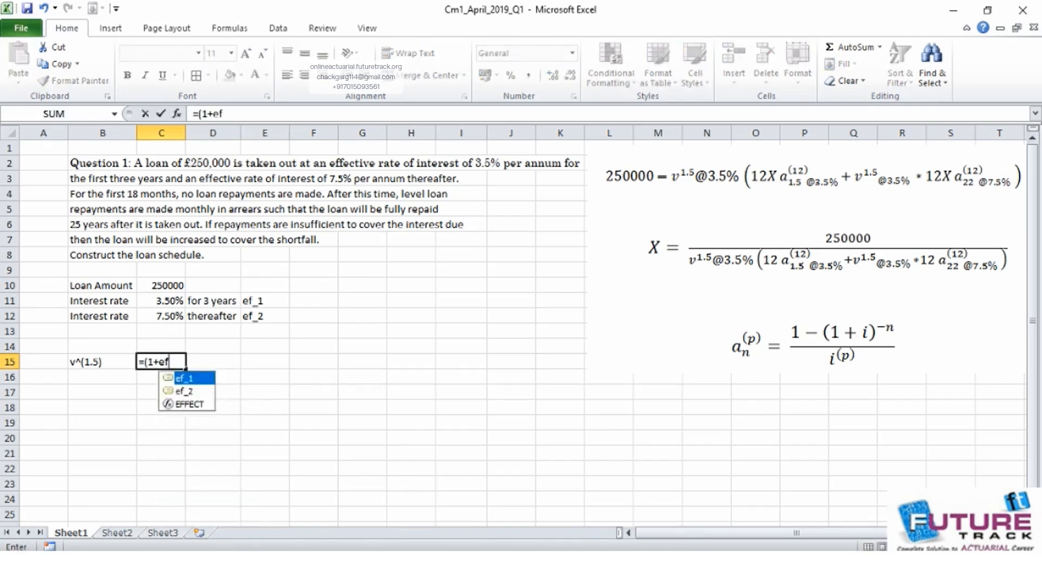
pyautogui.press('BackSpace')
pyautogui.press('BackSpace')
pyautogui.press('Tab')
pyautogui.write(')^')
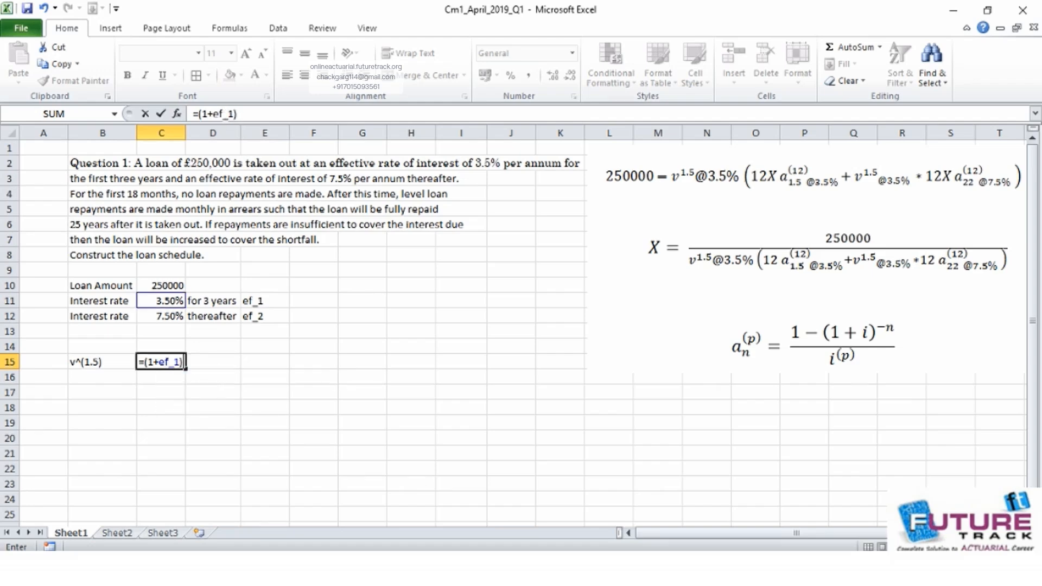
pyautogui.write('(-1/')
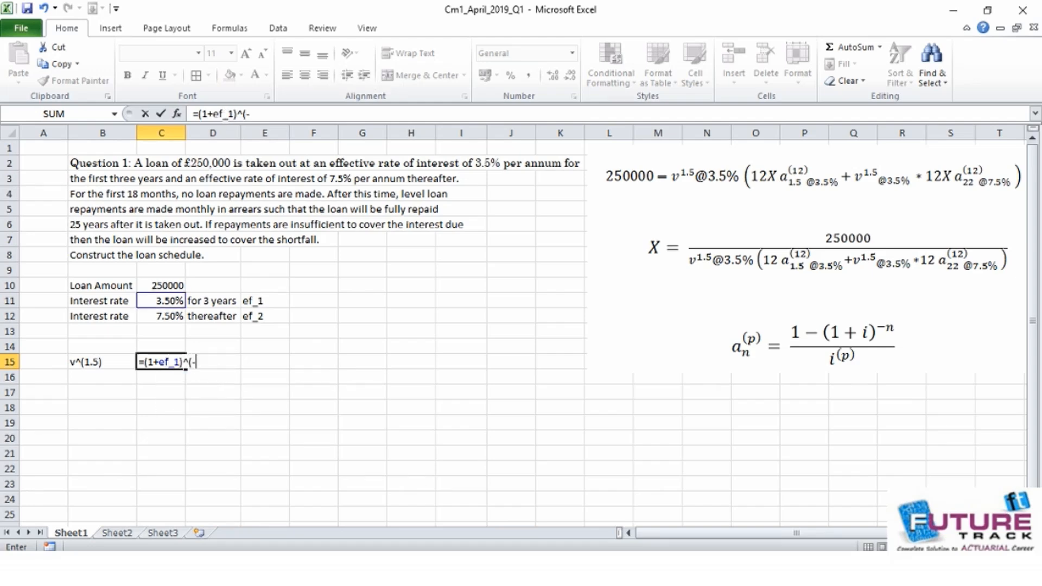
pyautogui.press('BackSpace')
pyautogui.write('.5)')
pyautogui.press('Return')
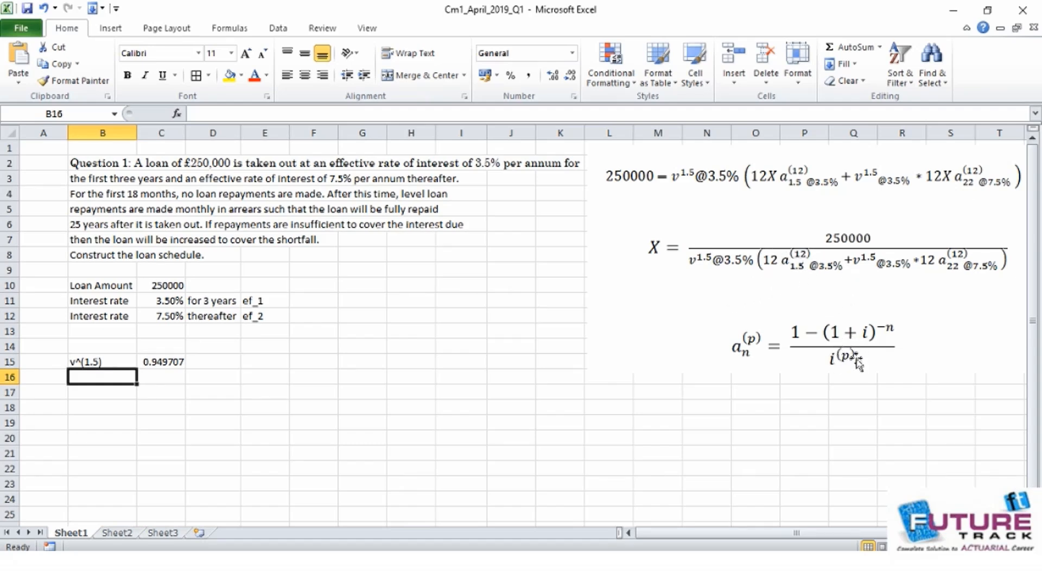
pyautogui.write('i(12)')
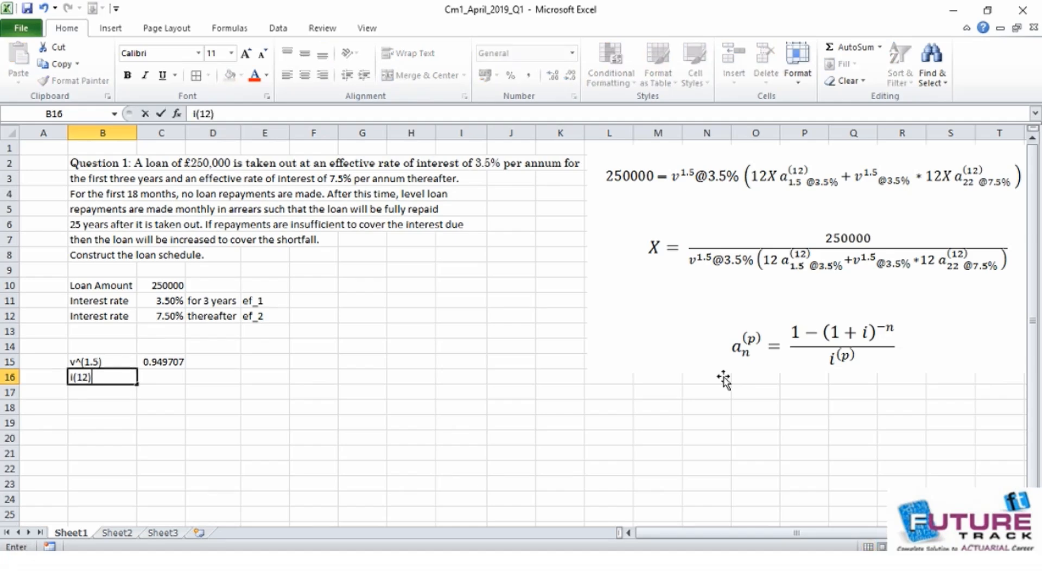
pyautogui.press('Tab')
pyautogui.write('=')
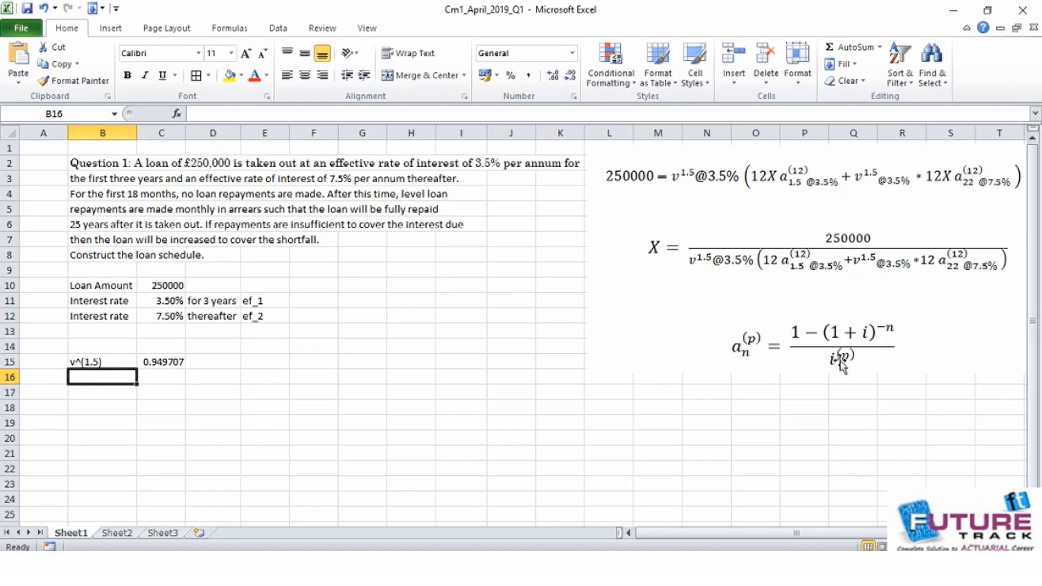
# Step: Label B16 as i(12) and calculate it in C16 with =12*((1+ef_1)^(1/12)-1)
pyautogui.write('i(')
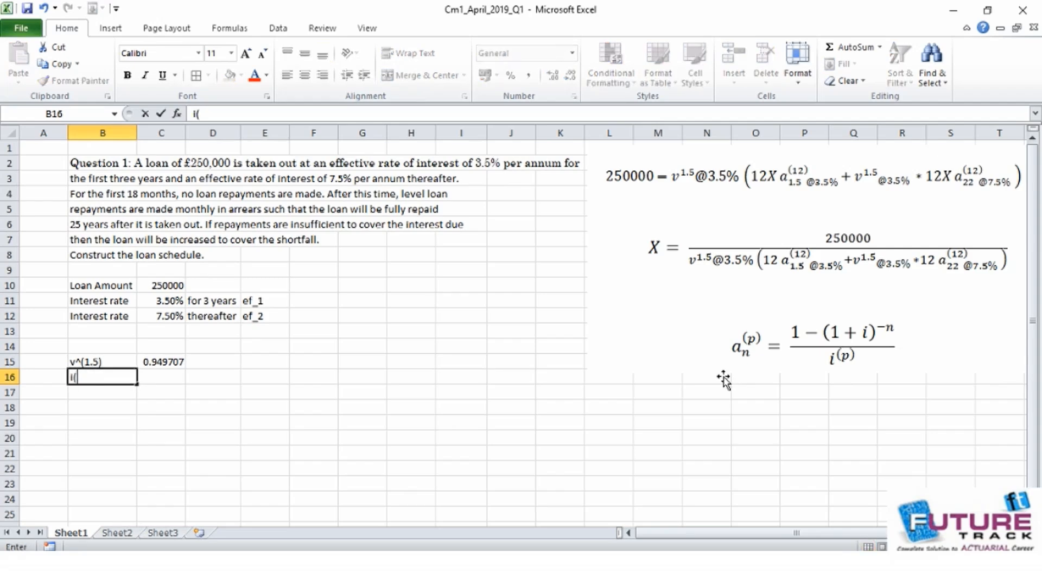
pyautogui.write('12)')
pyautogui.press('Tab')
pyautogui.write('=')
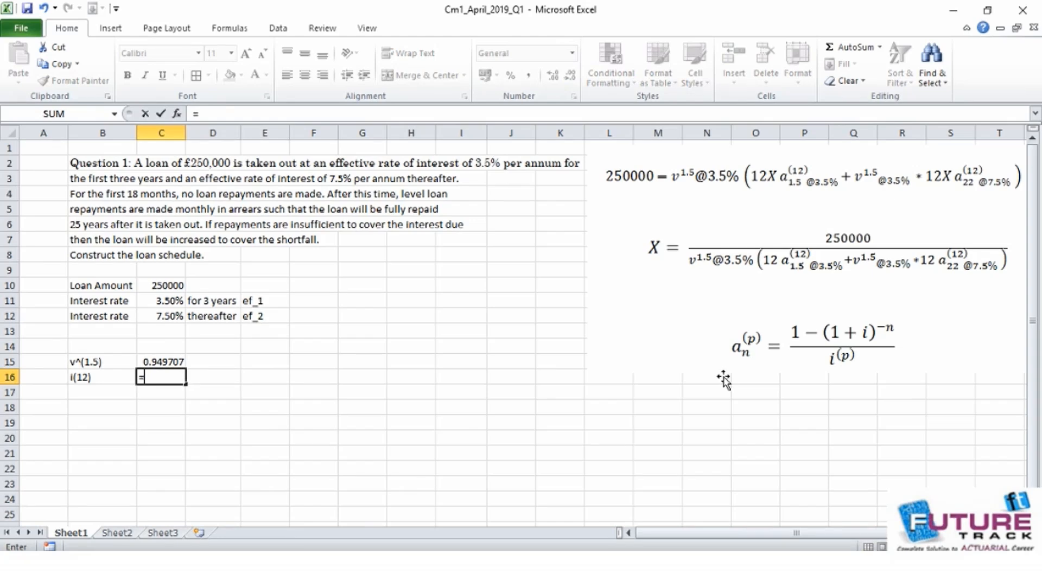
pyautogui.write('12*((1+ef_1')
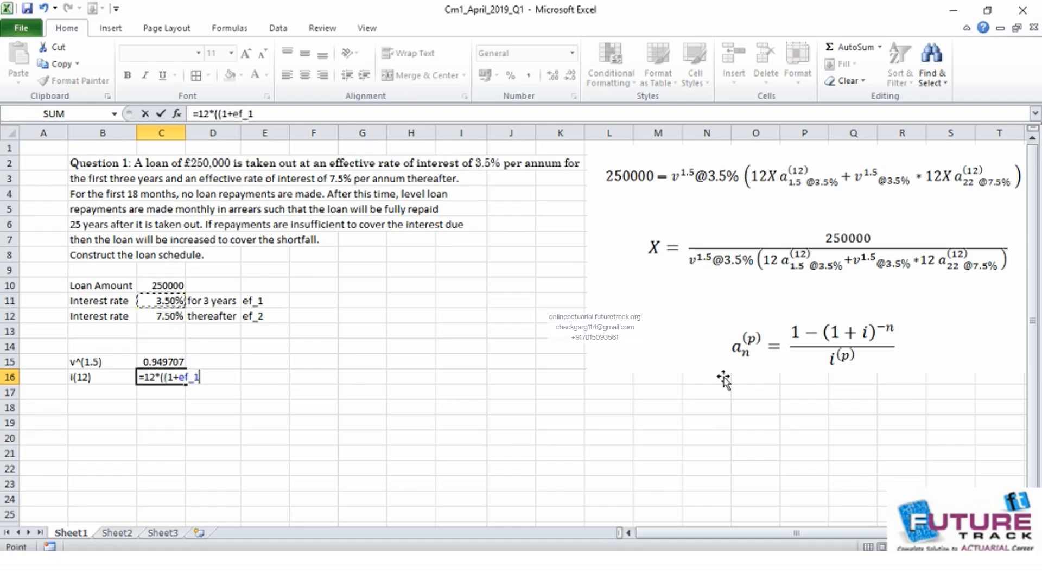
pyautogui.write(')^(1/12')
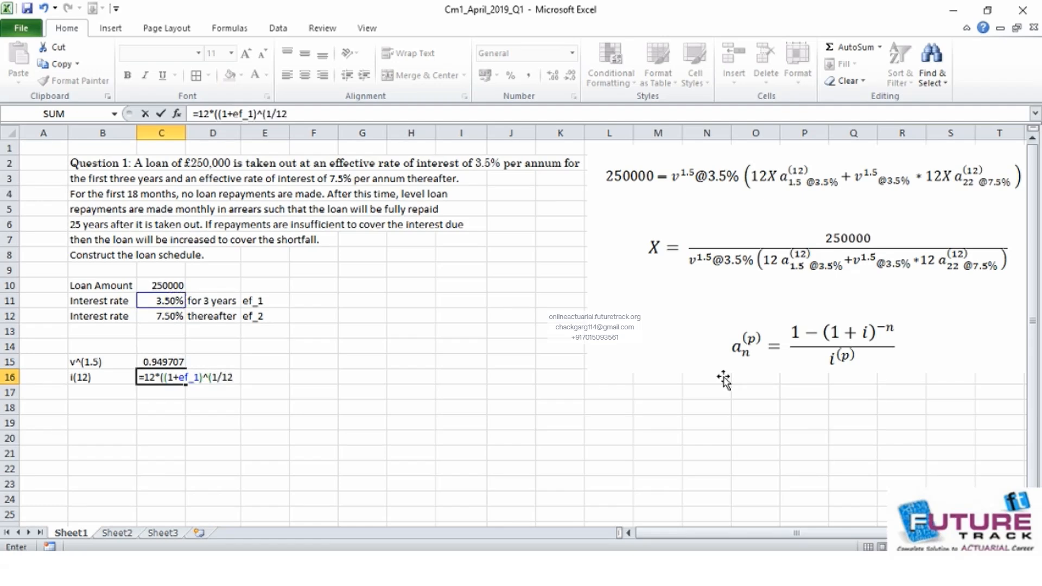
pyautogui.write(')-1)')
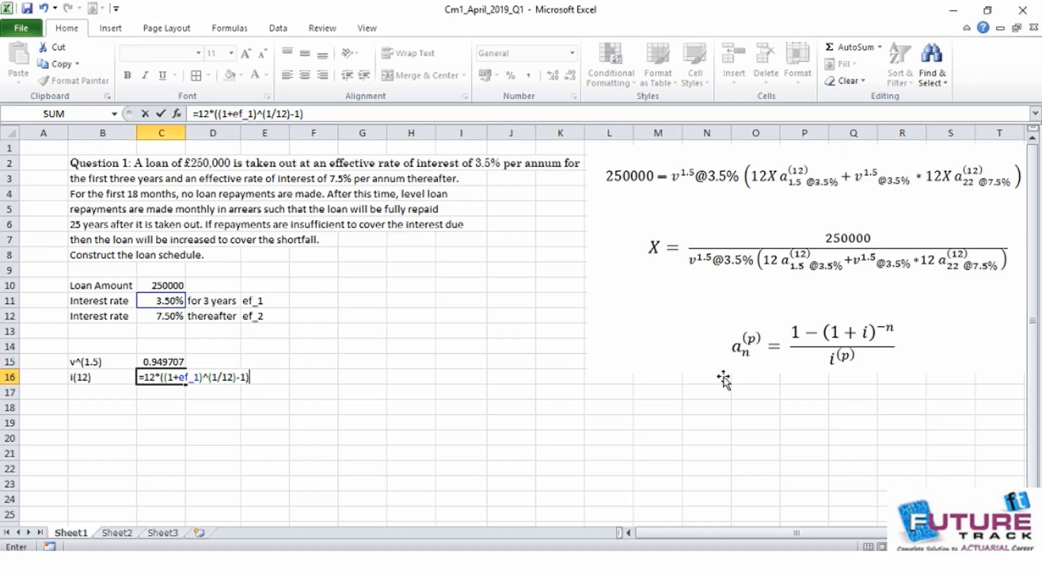
pyautogui.press('Return')
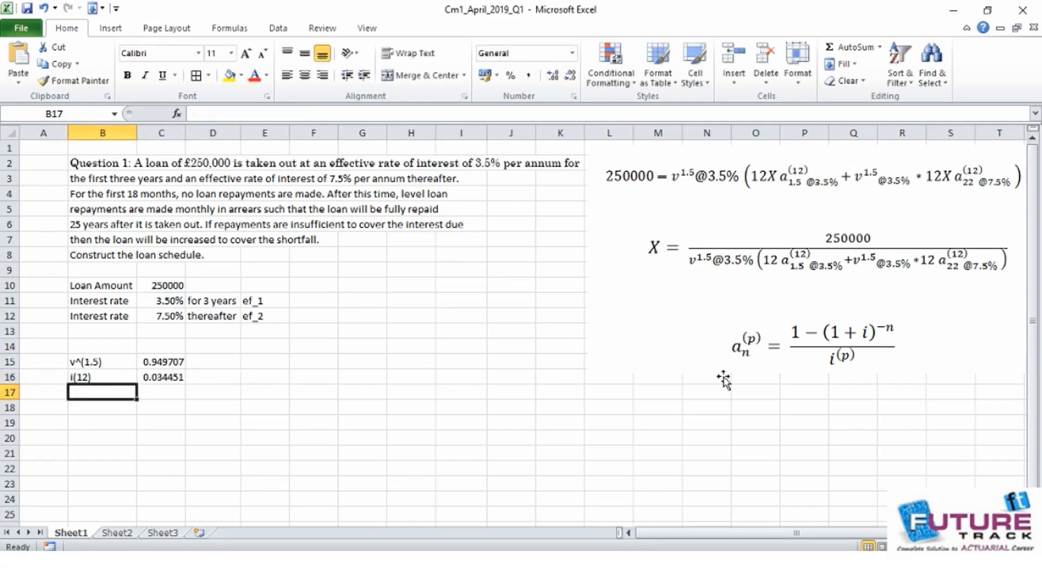
# Step: Note the 3.5% rate in D16 beside the i(12) value
pyautogui.click(231, 378)
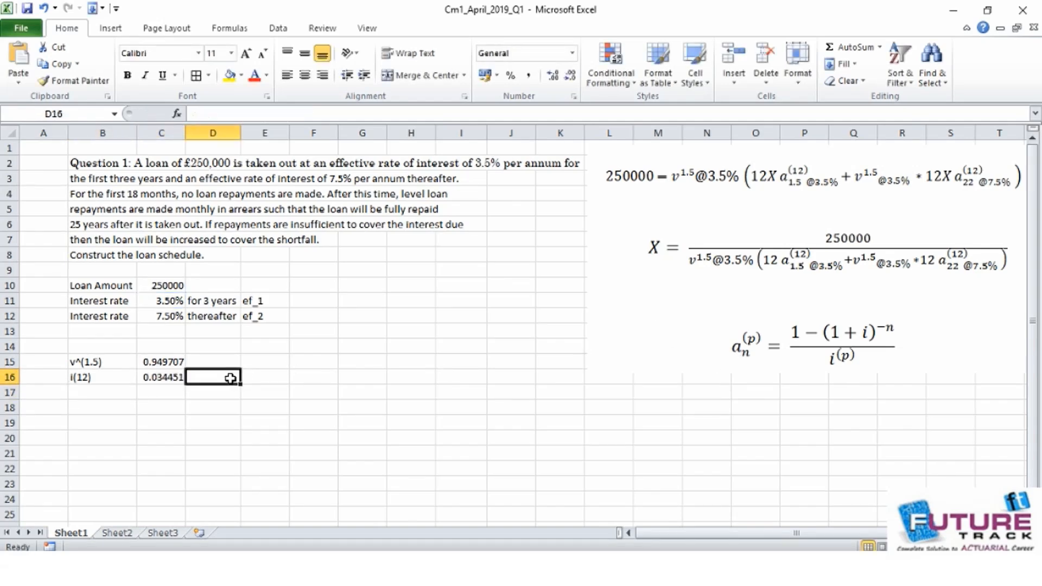
pyautogui.write('3.5%')
pyautogui.press('Return')
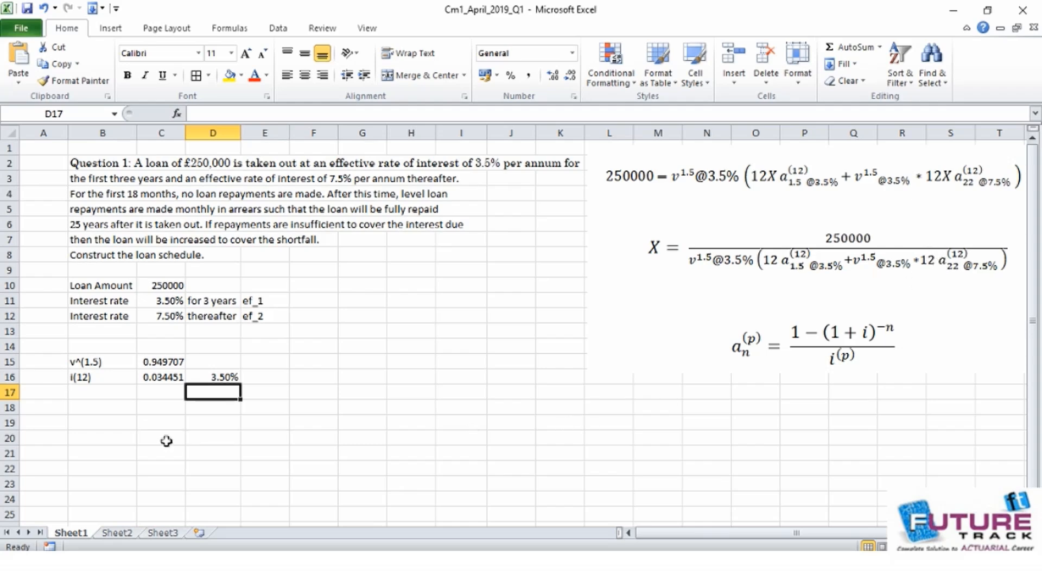
# Step: Label B17 as i(12) for the second nominal interest rate
pyautogui.click(97, 396)
pyautogui.write('i')
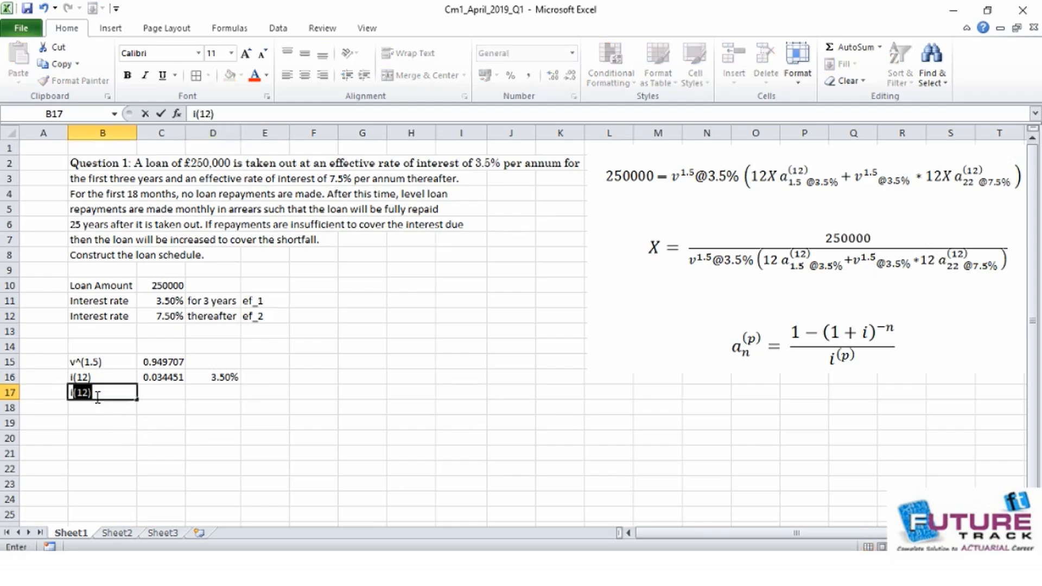
pyautogui.write('(12)')
pyautogui.press('Tab')
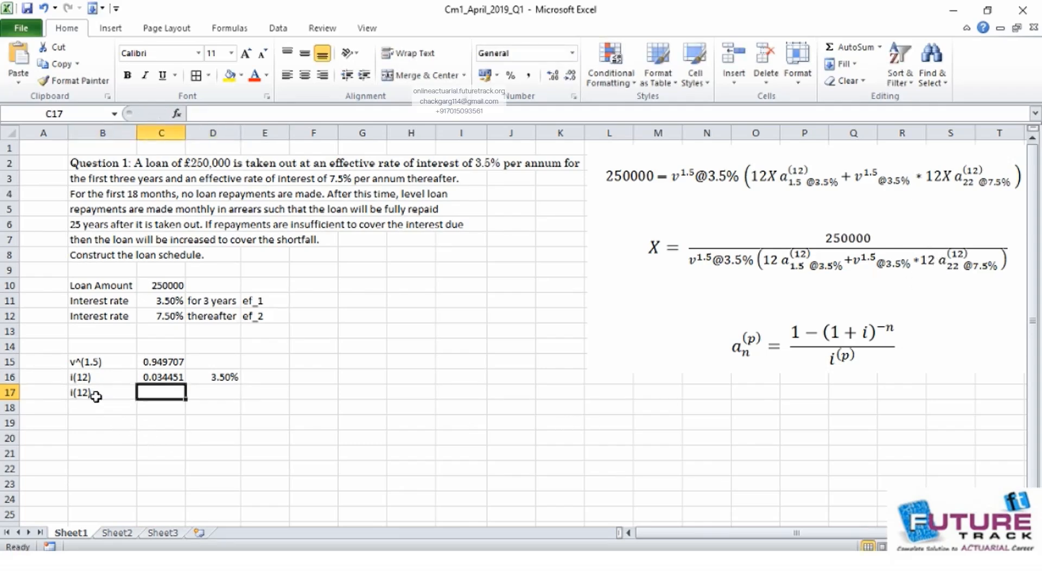
# Step: Calculate the second i(12) in C17 with the formula =12*((1+ef_2)^(1/12)-1)
pyautogui.write('=12')
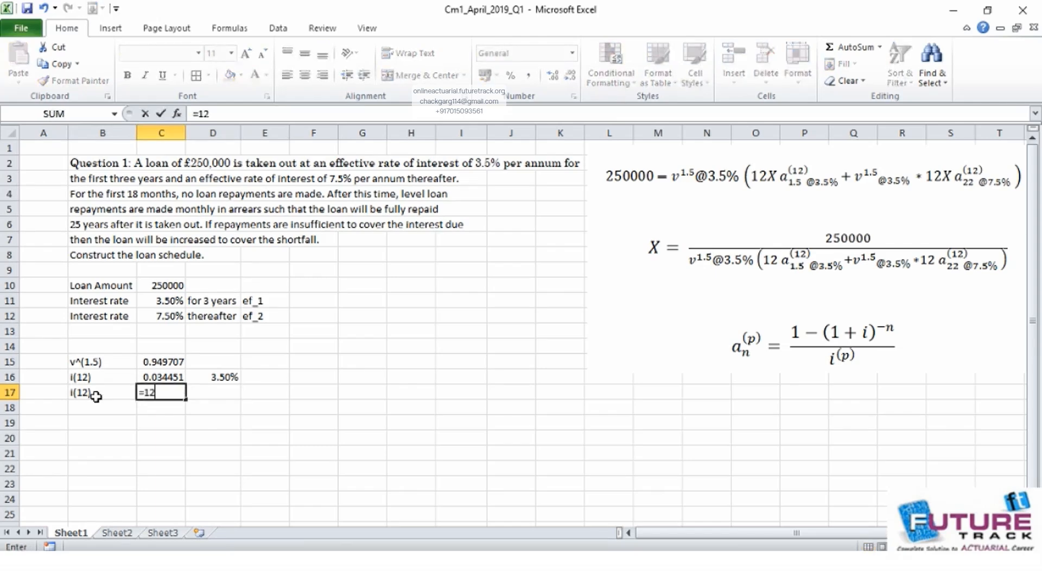
pyautogui.write('*((1+')
pyautogui.press('Up')
pyautogui.press('Up')
pyautogui.press('Up')
pyautogui.press('Up')
pyautogui.press('Up')
pyautogui.write(')')
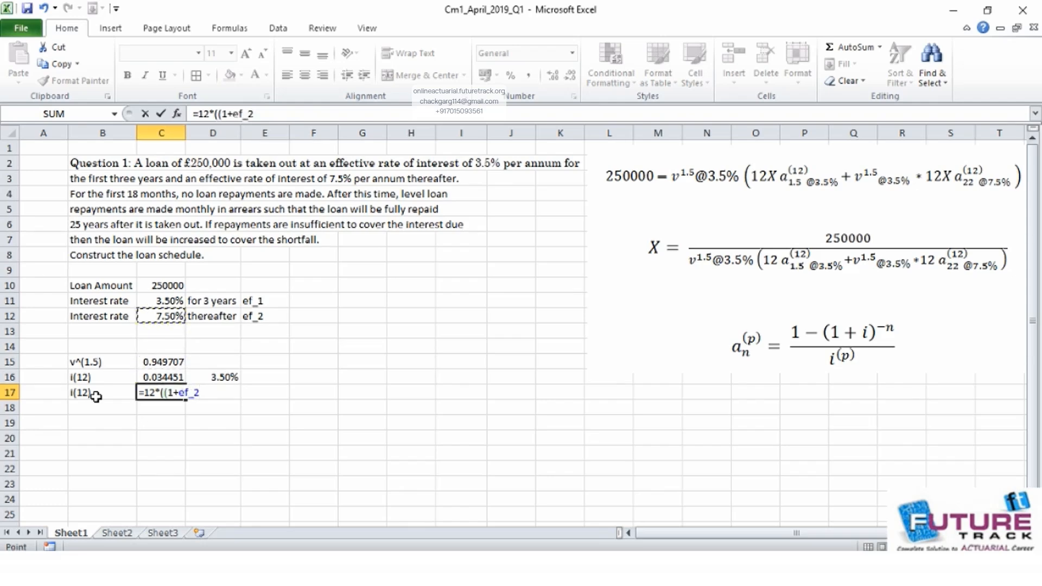
pyautogui.write('^(1')
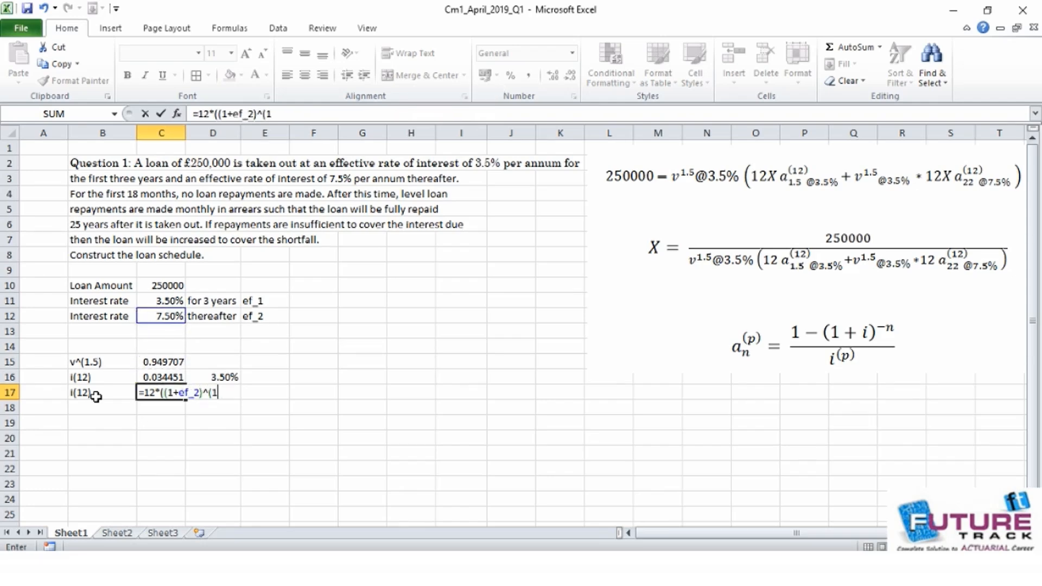
pyautogui.write('/12)-1))')
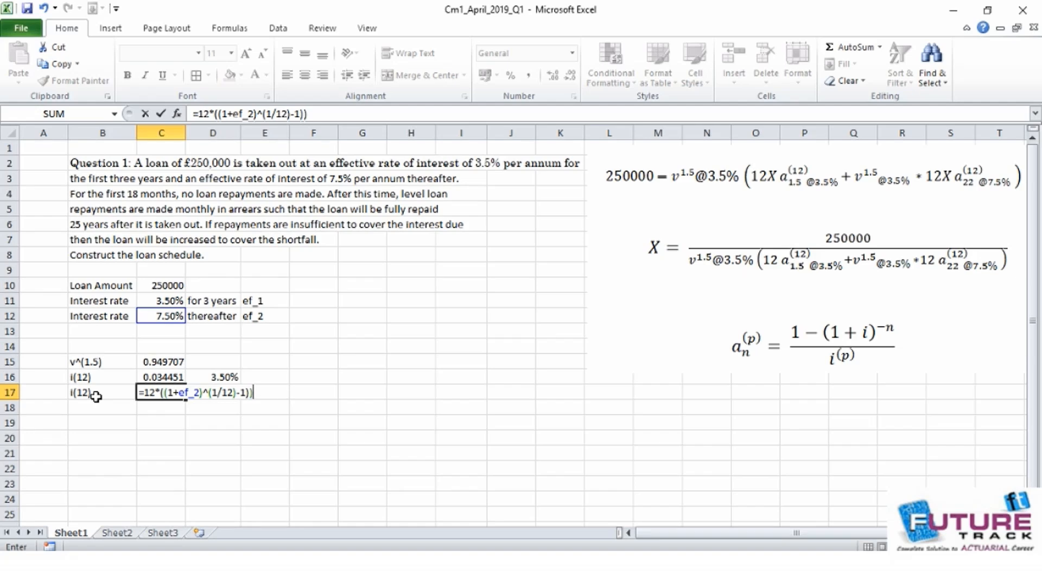
pyautogui.press('Return')
pyautogui.press('Return')
pyautogui.click(98, 403)
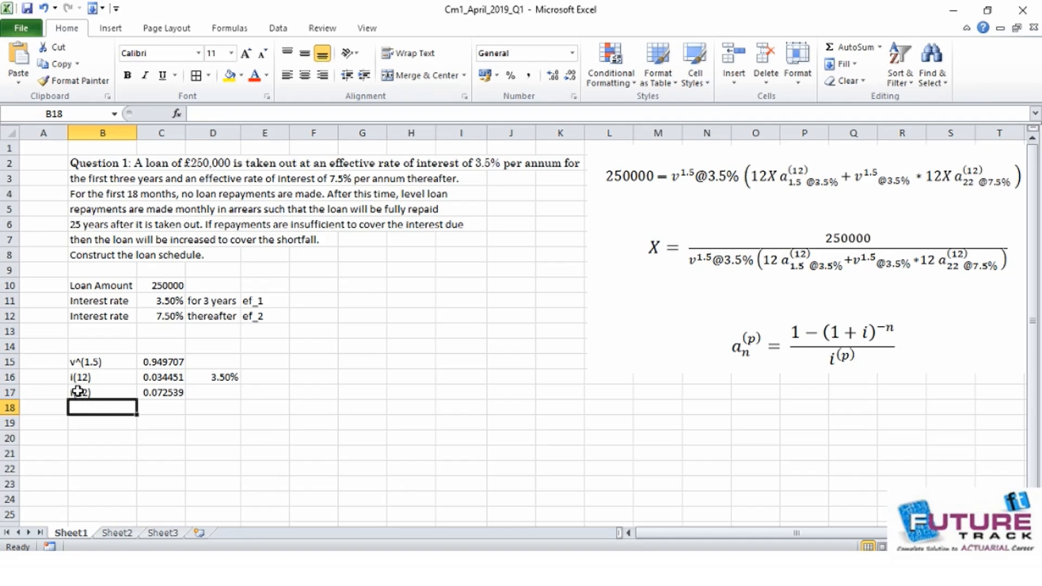
# Step: Note the 7.50% rate in D17 beside the second i(12) value
pyautogui.click(208, 397)
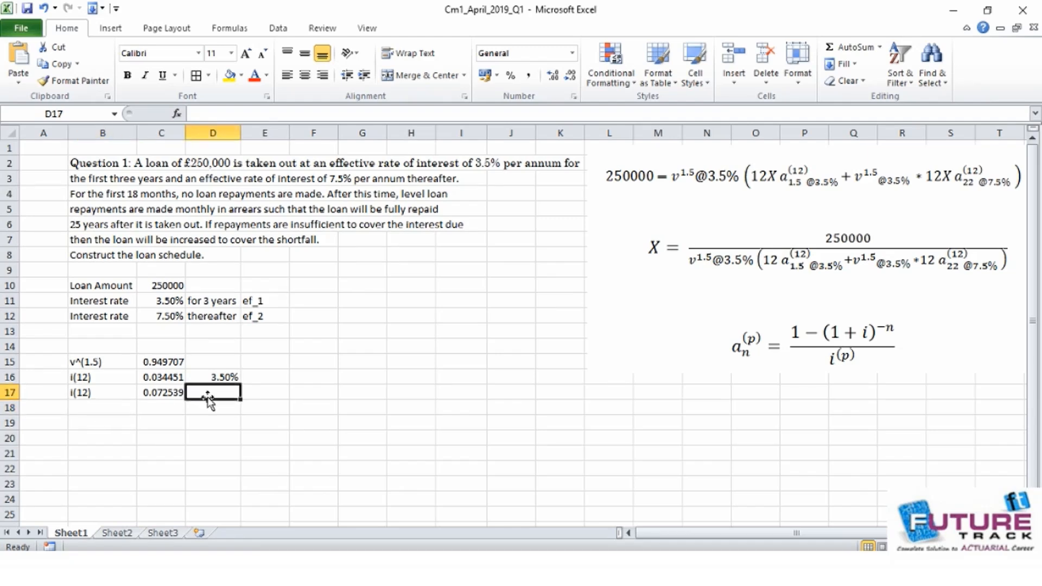
pyautogui.write('7')
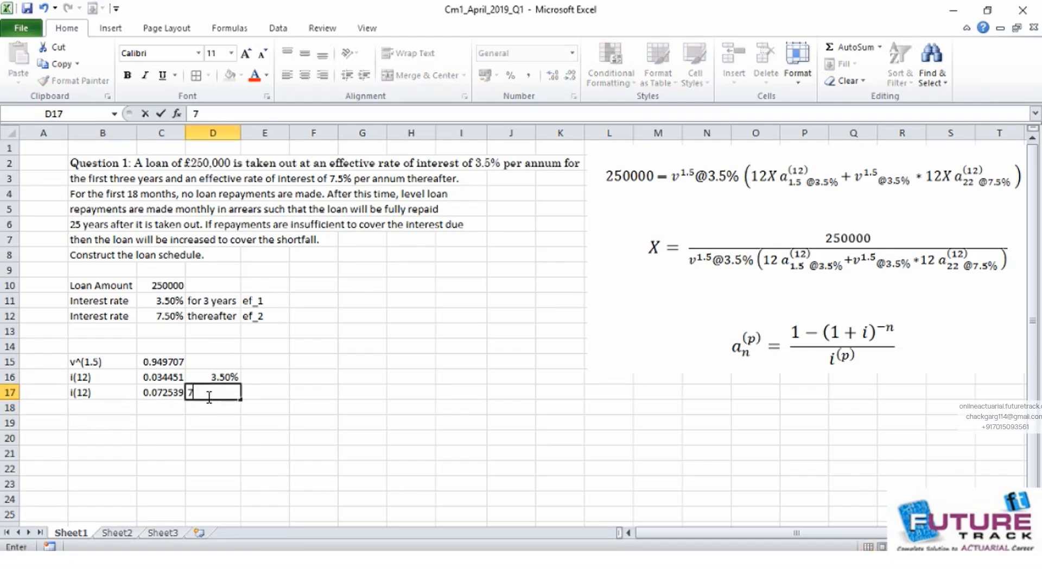
pyautogui.write('.50%')
pyautogui.press('Return')
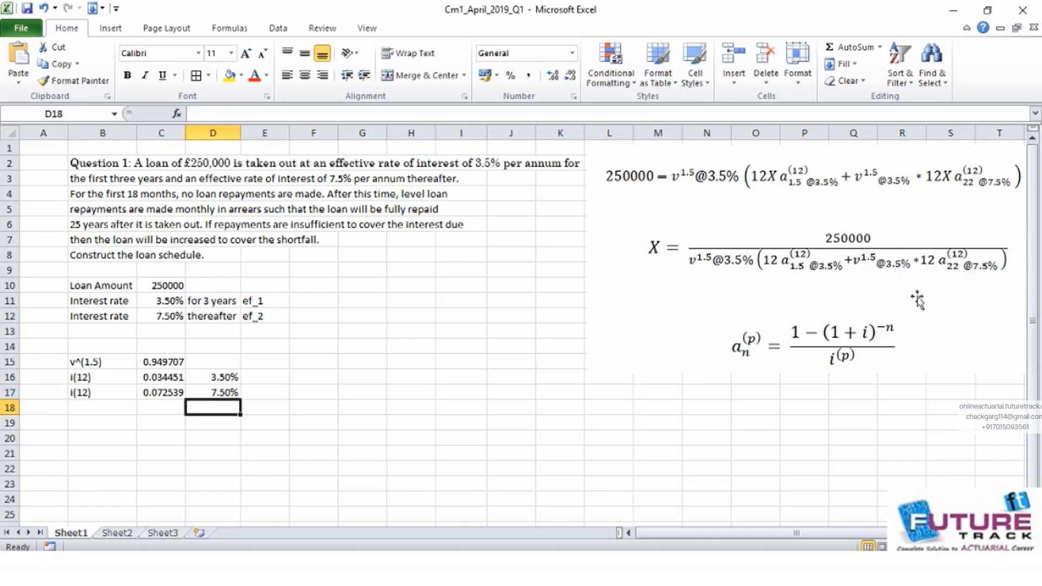
# Step: Label B19 as a(1.5) for the 1.5-year annuity factor
pyautogui.click(88, 422)
pyautogui.write('an')
pyautogui.press('BackSpace')
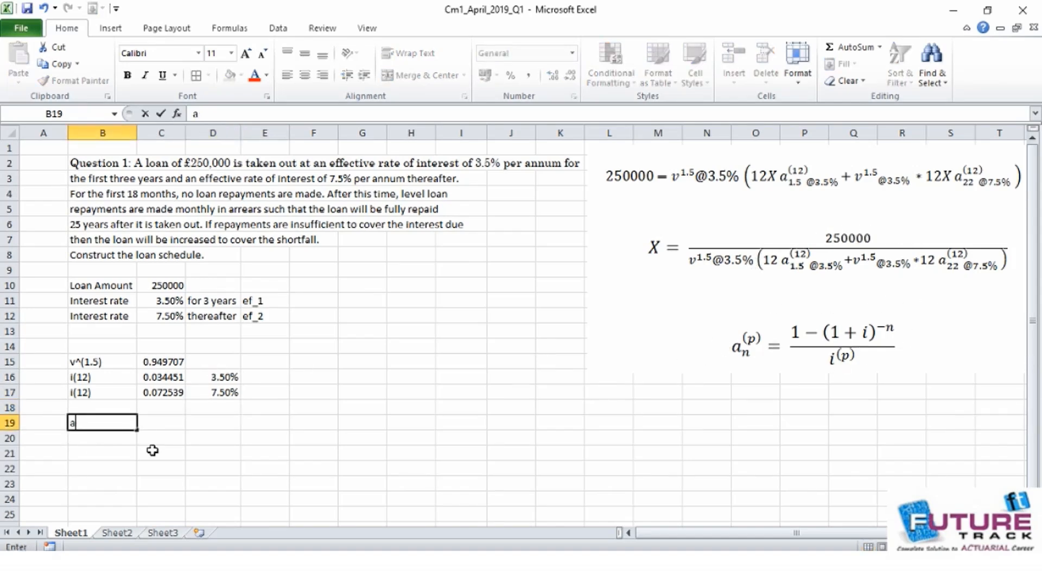
pyautogui.write('(1.5)')
pyautogui.press('Tab')
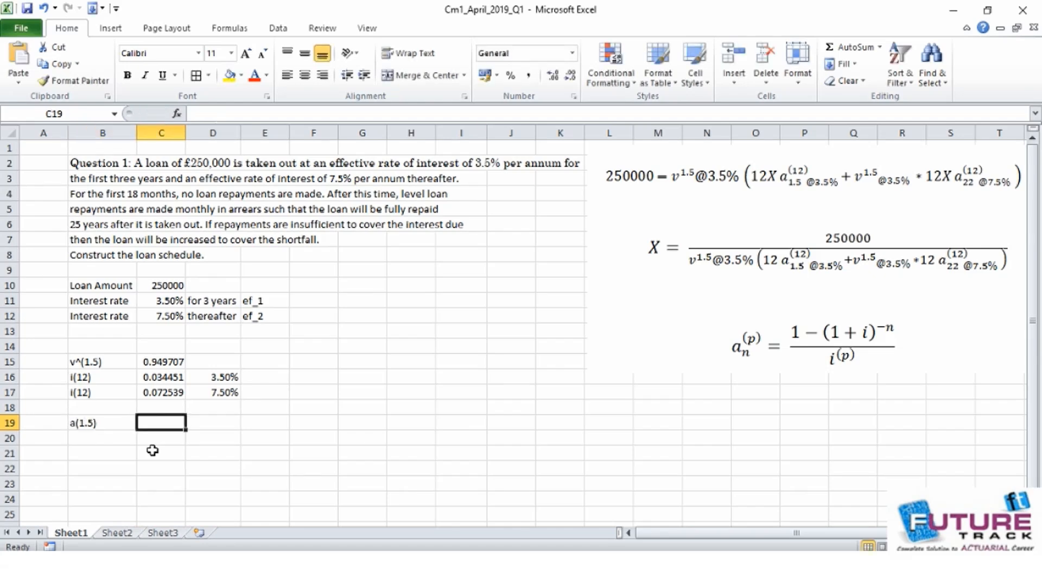
# Step: Calculate the a(1.5) annuity factor in C19 with the formula =(1-(1+ef_1)^(-1.5))/C16
pyautogui.write('=(')
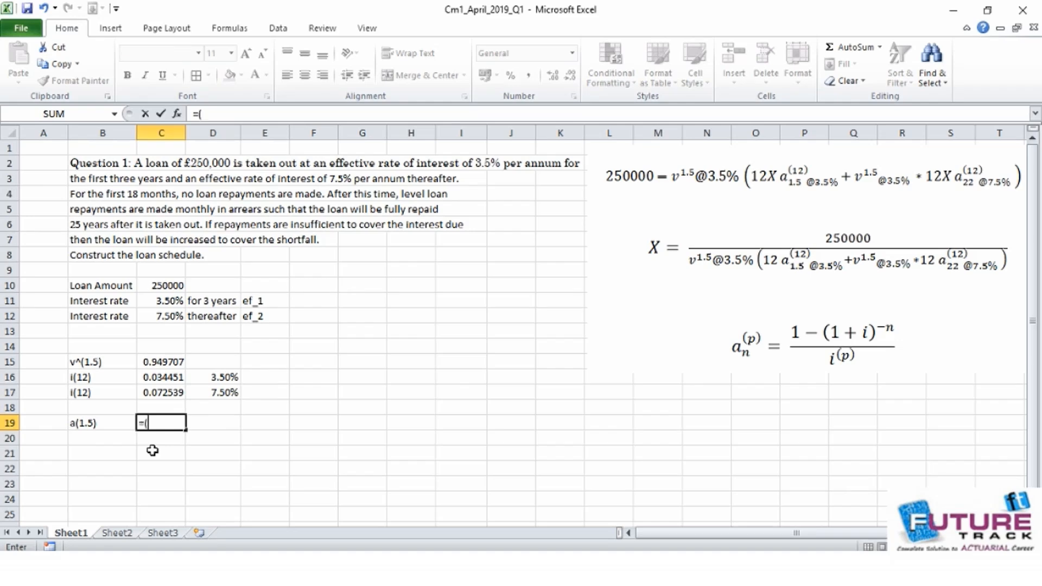
pyautogui.write('1-(1+')
pyautogui.press('Up')
pyautogui.press('Up')
pyautogui.press('Up')
pyautogui.press('Up')
pyautogui.press('Up')
pyautogui.press('Up')
pyautogui.press('Up')
pyautogui.press('Up')
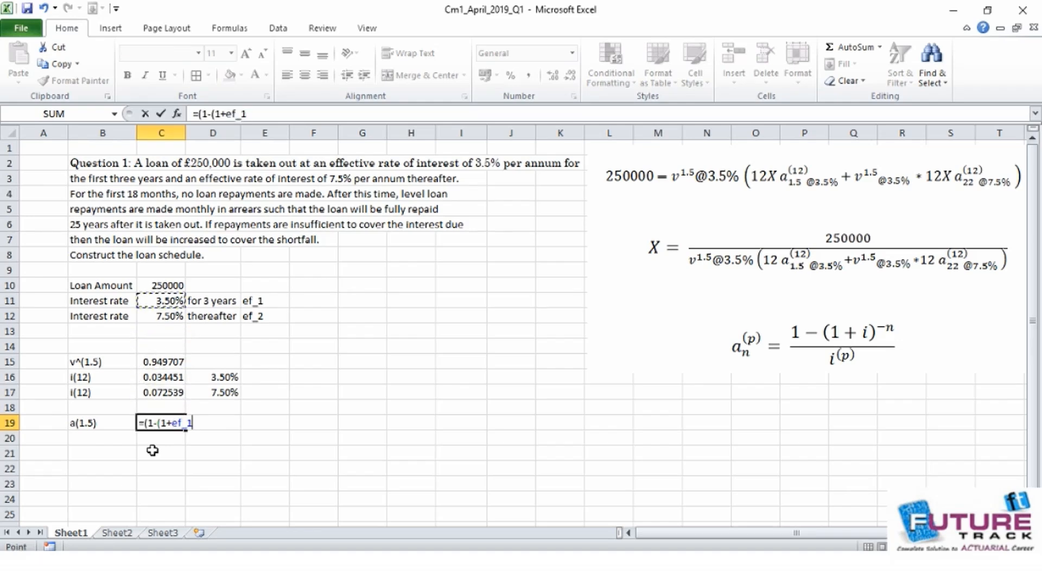
pyautogui.write(')^')
pyautogui.write('(1-')
pyautogui.press('BackSpace')
pyautogui.write('.5')
pyautogui.press('BackSpace')
pyautogui.press('BackSpace')
pyautogui.press('BackSpace')
pyautogui.write('-1.5))')
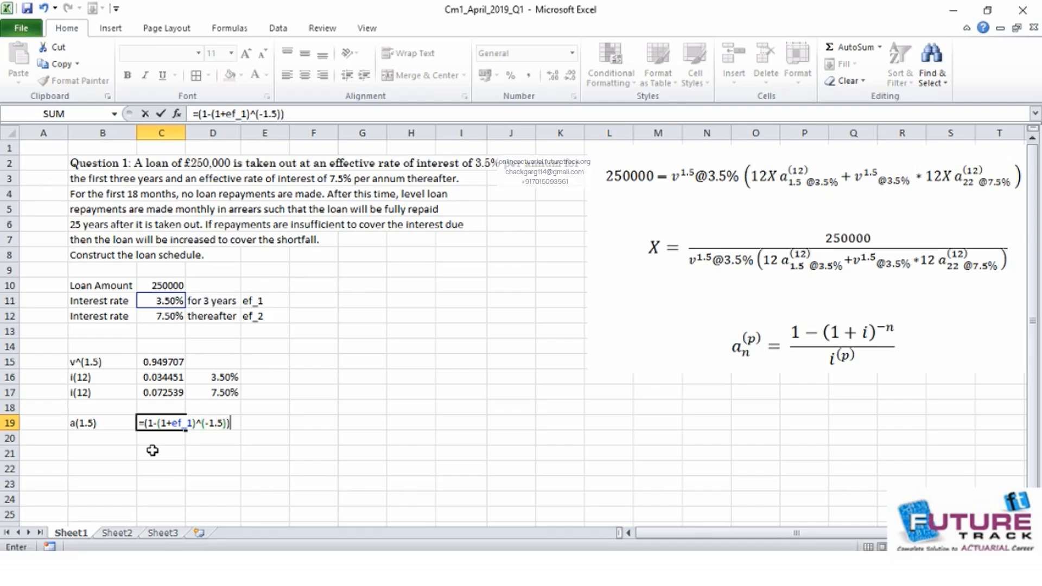
pyautogui.write('/')
pyautogui.press('Up')
pyautogui.press('Up')
pyautogui.press('Up')
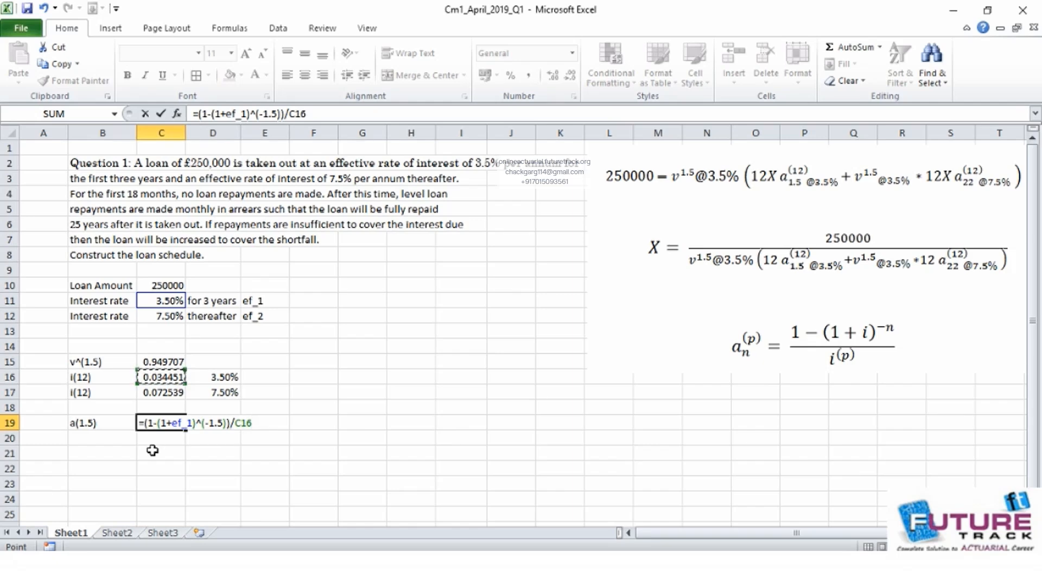
pyautogui.press('Return')
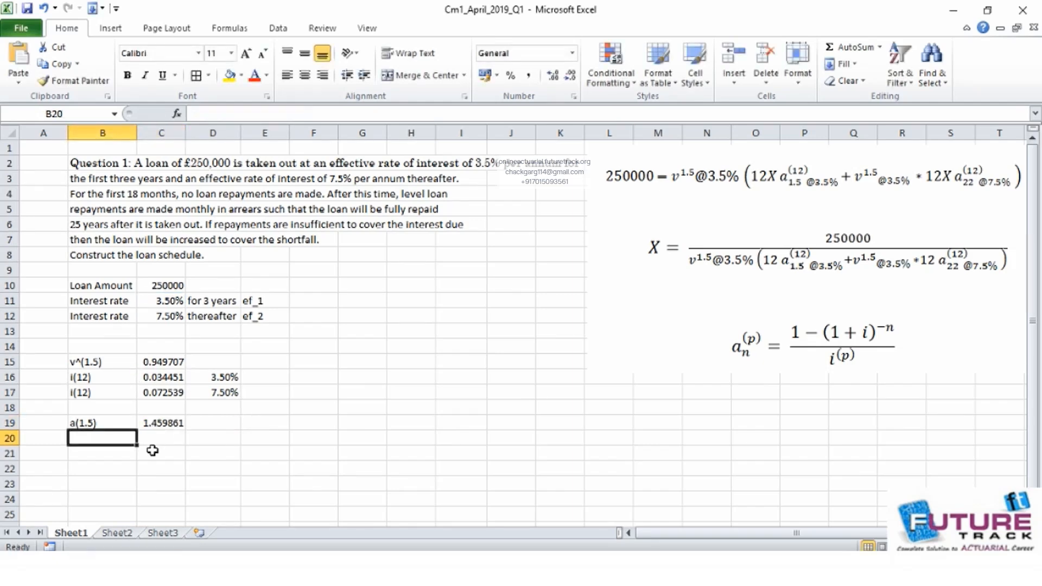
# Step: Label B20 as a(22) for the 22-year annuity factor
pyautogui.write('a')
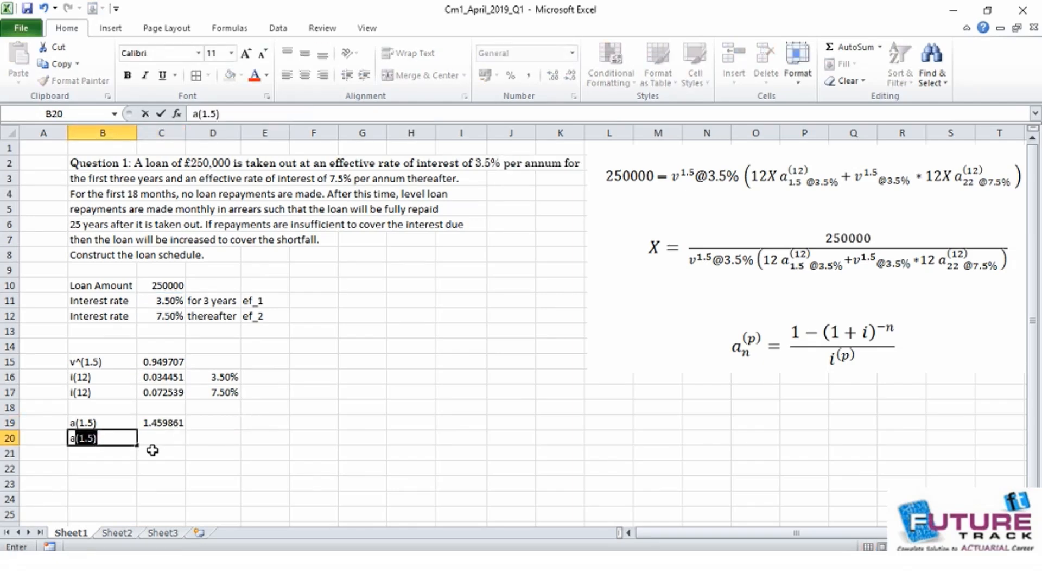
pyautogui.write('(22)')
pyautogui.press('Tab')
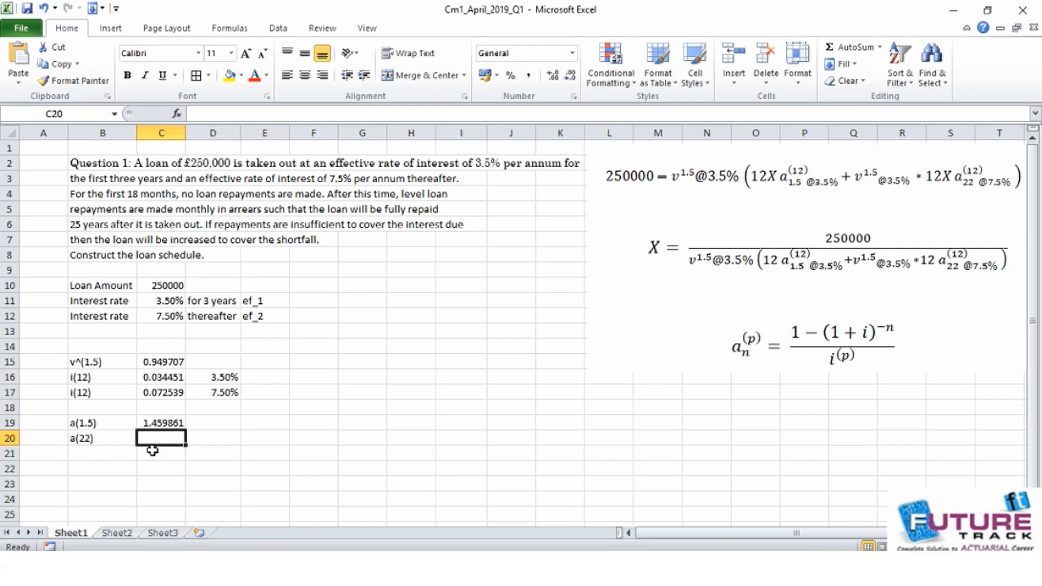
# Step: Calculate the a(22) annuity factor in C20 with the formula =(1-(1+ef_2)^(-22))/C17
pyautogui.write('=(1-')
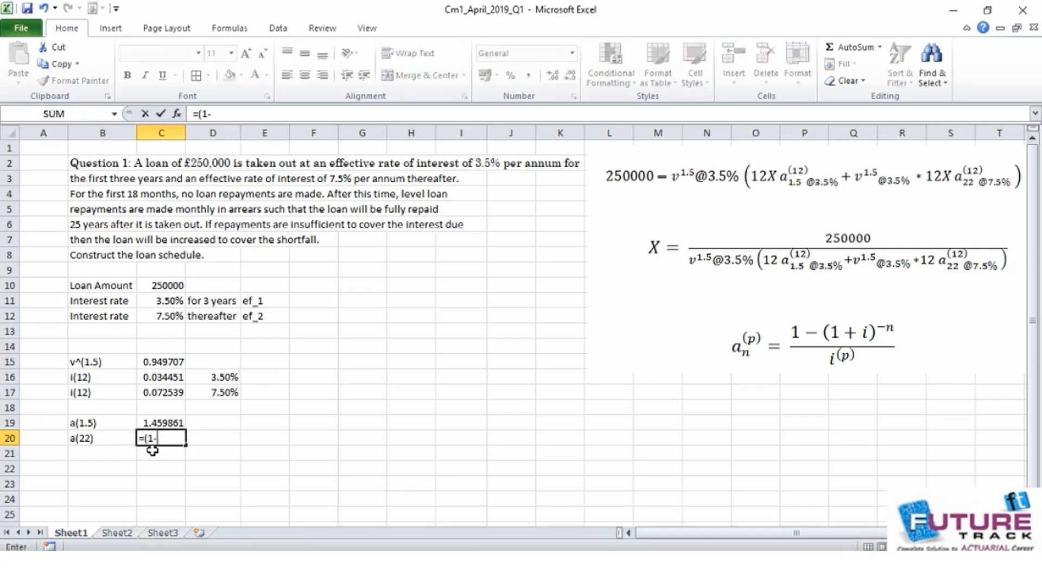
pyautogui.write('(1+ef')
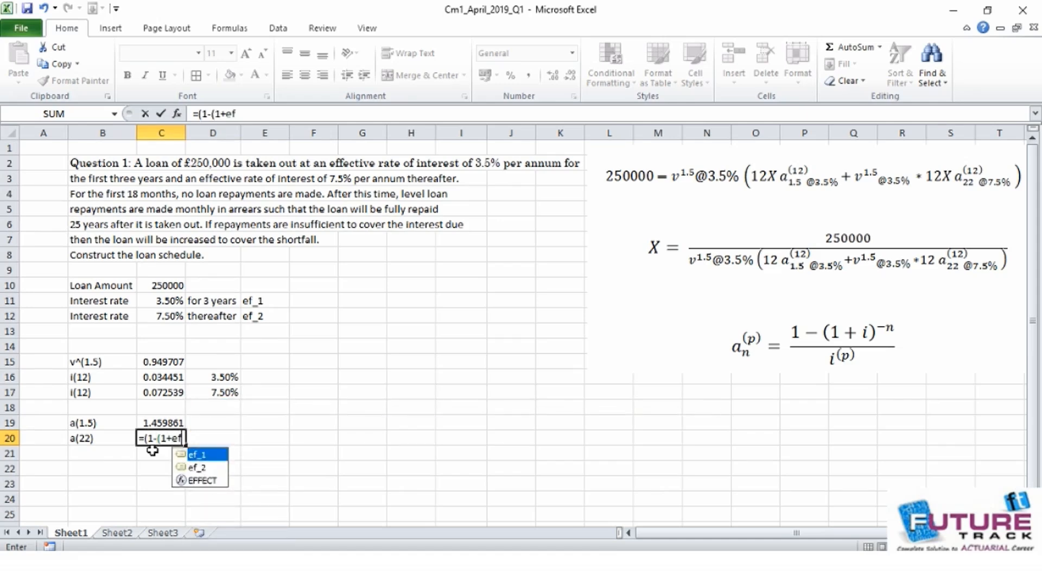
pyautogui.write('_2)^')
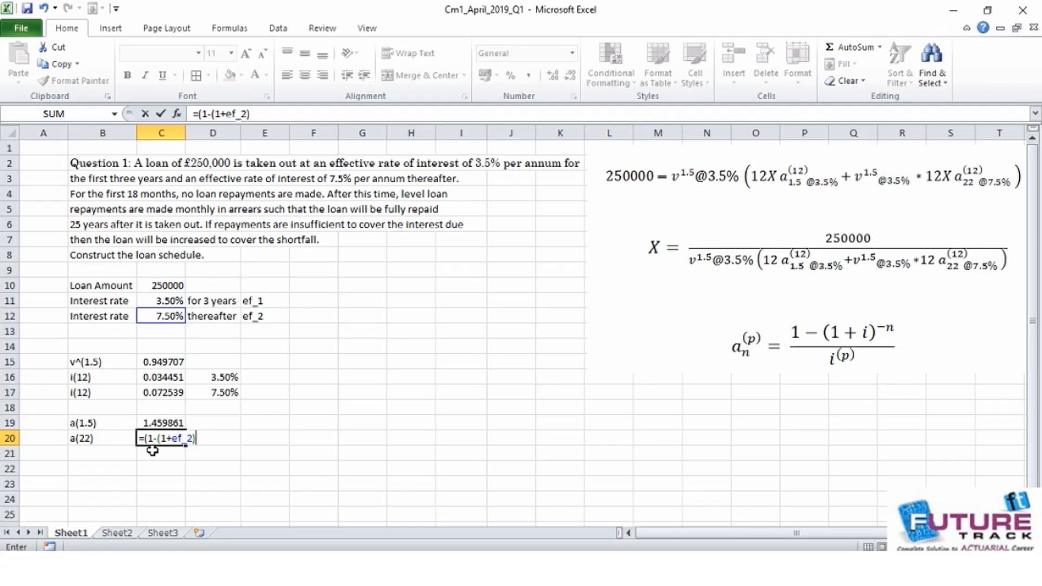
pyautogui.write('-22')
pyautogui.press('BackSpace')
pyautogui.press('BackSpace')
pyautogui.press('BackSpace')
pyautogui.write('(2')
pyautogui.press('BackSpace')
pyautogui.press('BackSpace')
pyautogui.write('(-22')
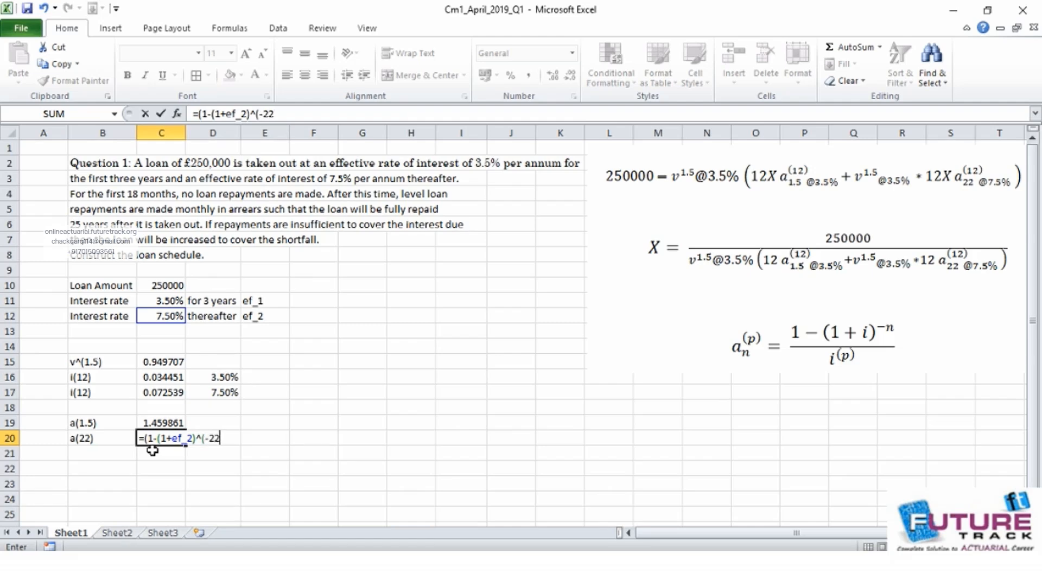
pyautogui.write('))/')
pyautogui.press('Up')
pyautogui.press('Up')
pyautogui.press('Up')
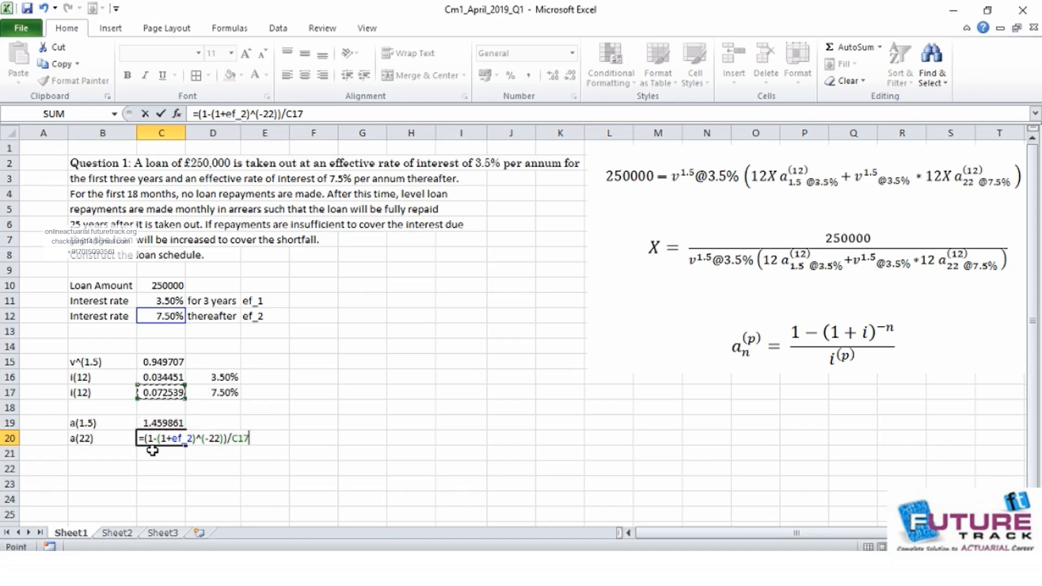
pyautogui.press('Return')
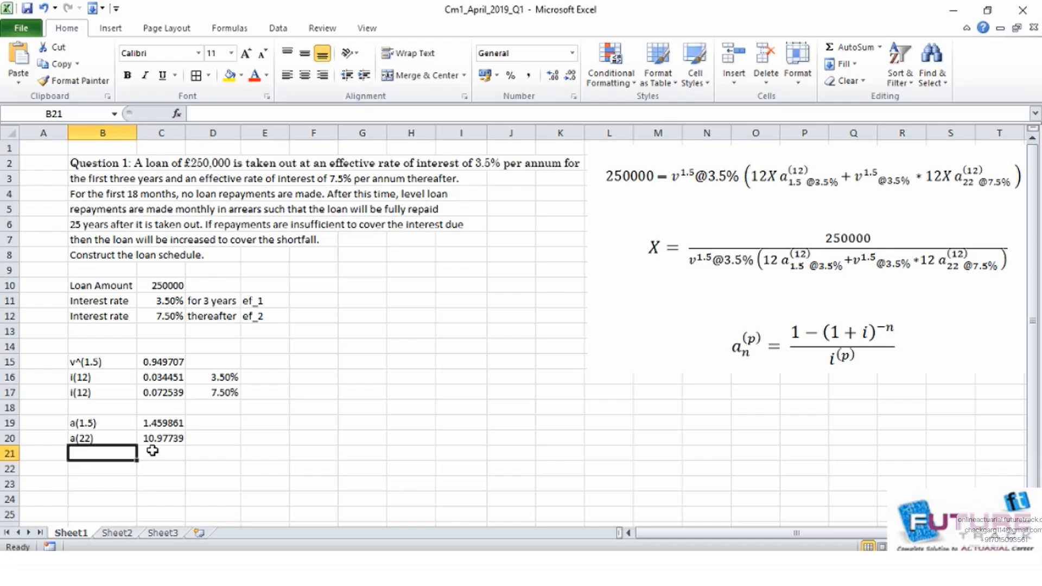
# Step: Label B22 as Instalment, leaving row 21 blank below the annuity factors
pyautogui.press('Down')
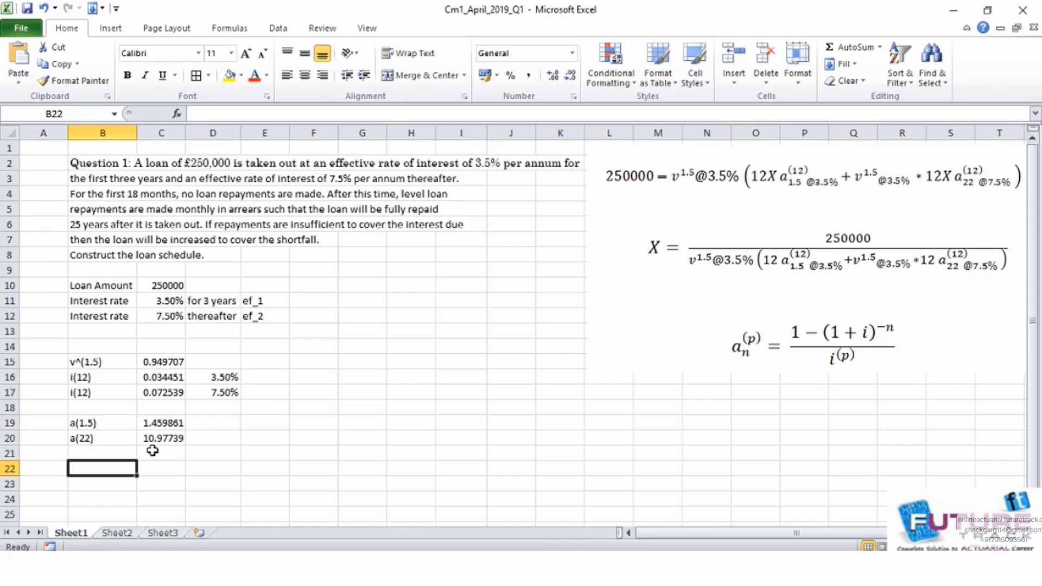
pyautogui.write('Instalment')
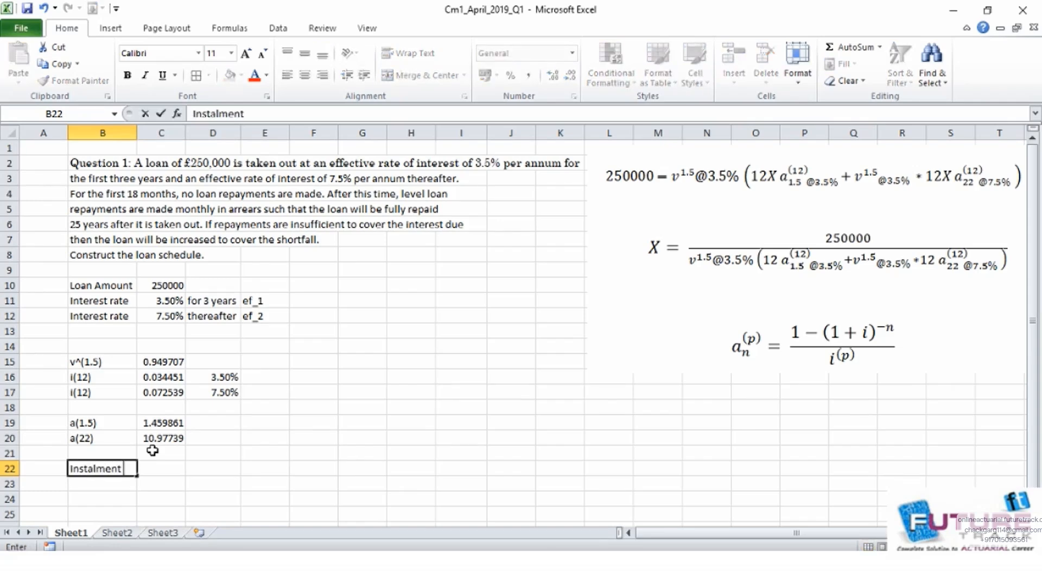
pyautogui.press('Tab')
pyautogui.write('=')
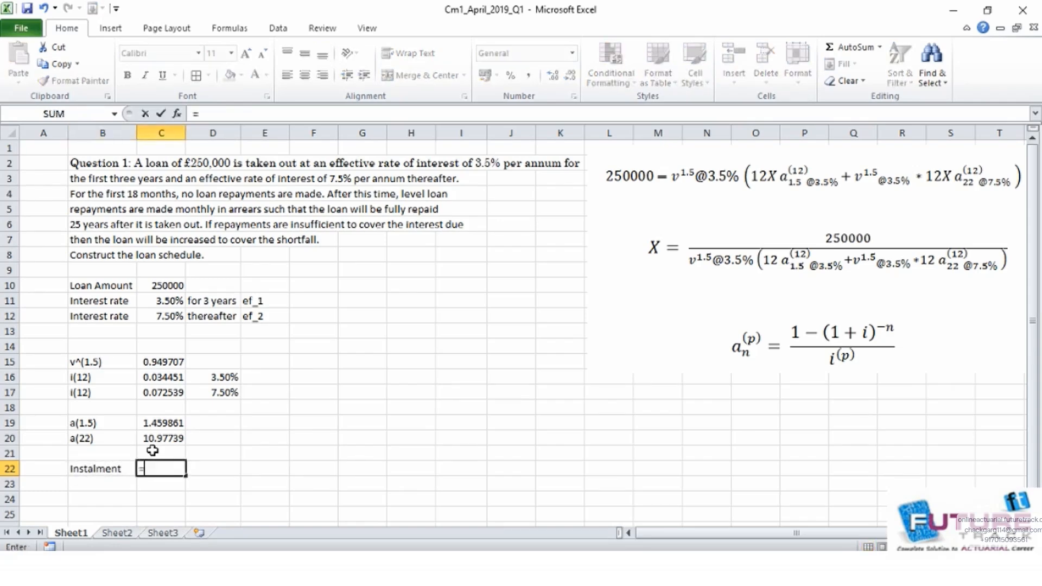
pyautogui.write('2500')
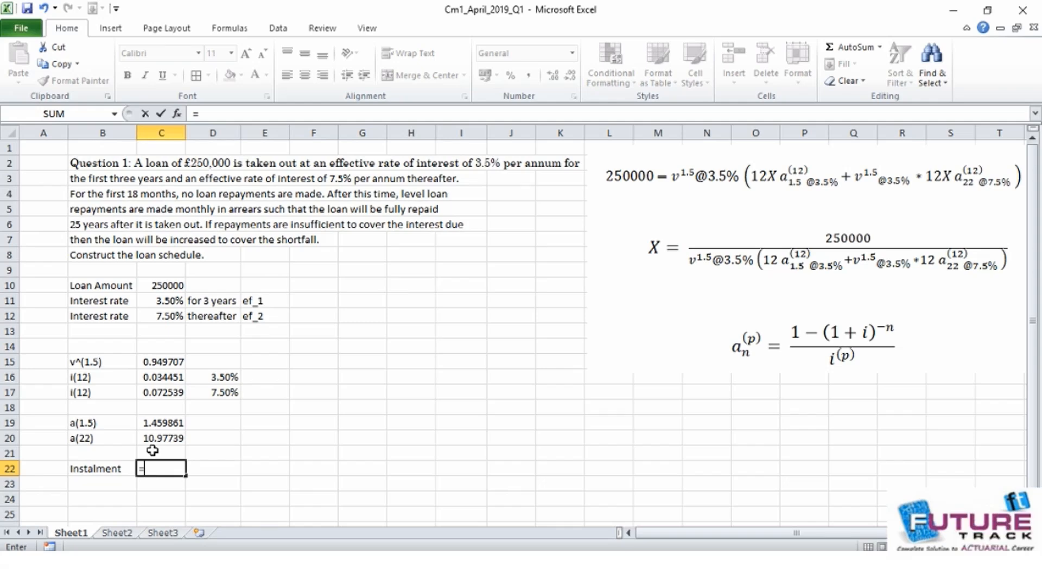
pyautogui.write('00')
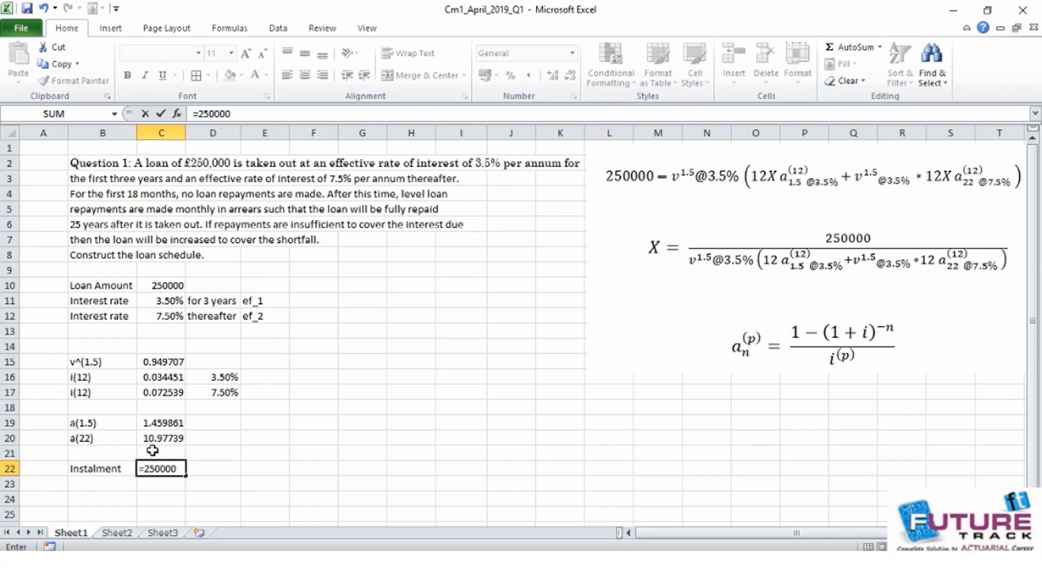
pyautogui.press('BackSpace')
pyautogui.press('BackSpace')
pyautogui.press('BackSpace')
pyautogui.press('BackSpace')
pyautogui.press('BackSpace')
pyautogui.press('BackSpace')
pyautogui.press('Up')
pyautogui.press('Up')
pyautogui.press('Up')
pyautogui.press('Up')
pyautogui.press('Up')
pyautogui.press('Up')
pyautogui.press('Up')
pyautogui.press('Up')
pyautogui.press('Up')
pyautogui.press('Up')
pyautogui.press('Up')
pyautogui.press('Up')
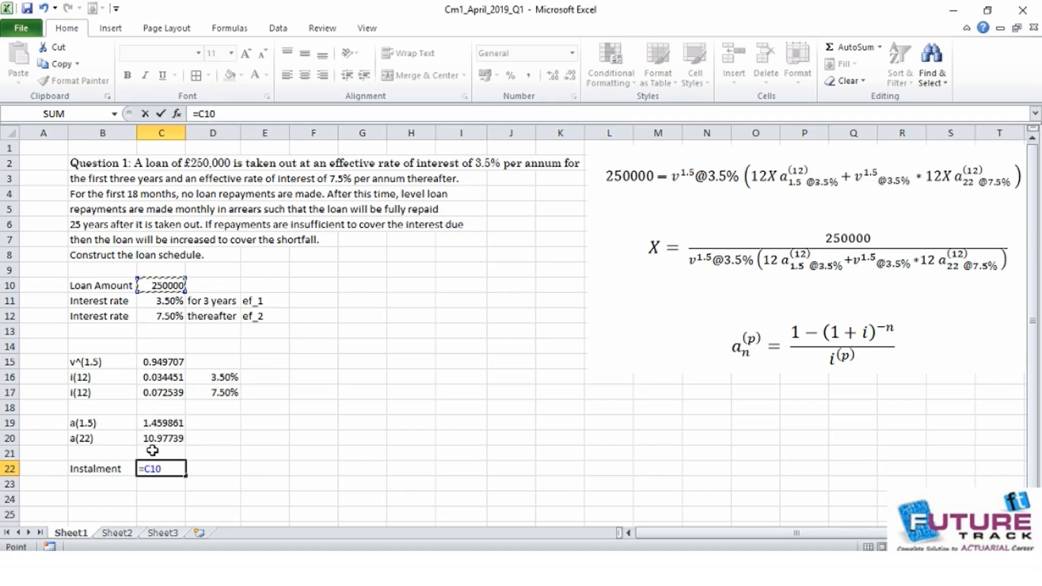
pyautogui.write('/(')
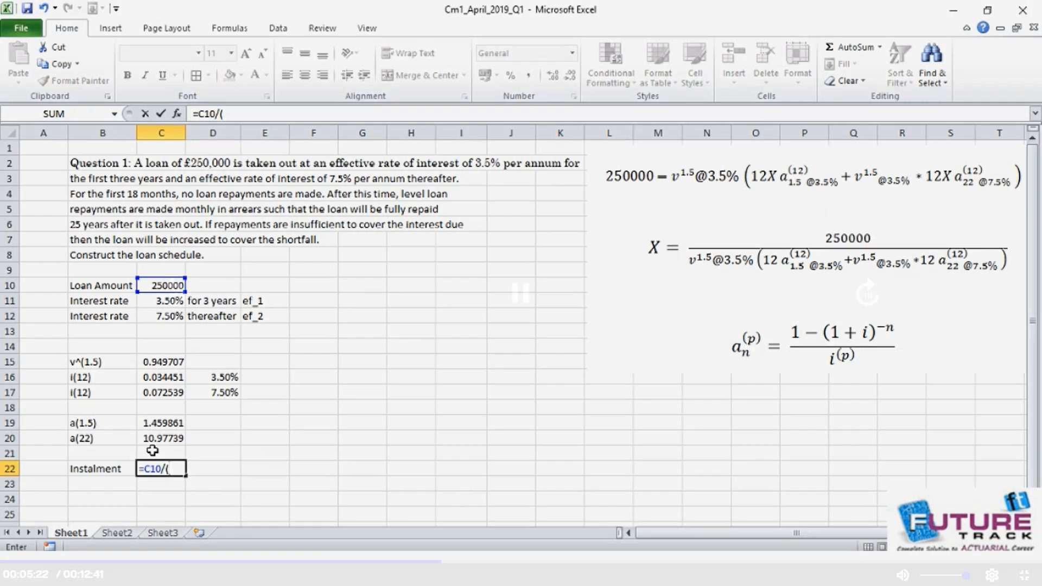
pyautogui.press('Right')
pyautogui.press('Right')
pyautogui.press('Right')
pyautogui.press('Right')
pyautogui.press('Up')
pyautogui.press('Up')
pyautogui.press('Up')
pyautogui.press('Up')
pyautogui.press('Up')
pyautogui.press('Up')
pyautogui.press('Up')
pyautogui.press('Left')
pyautogui.press('Left')
pyautogui.press('Left')
pyautogui.press('Left')
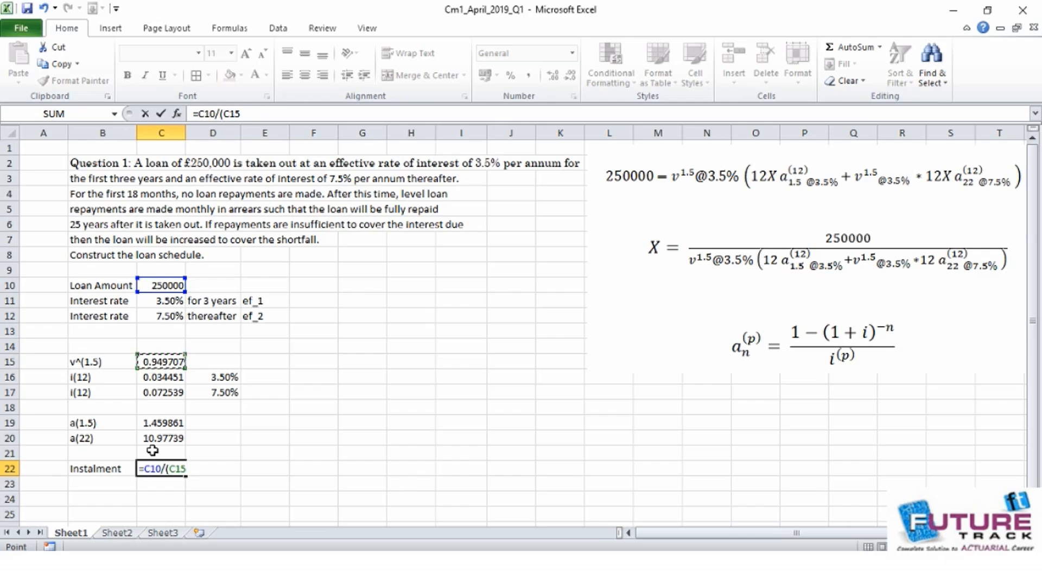
pyautogui.write('(12')
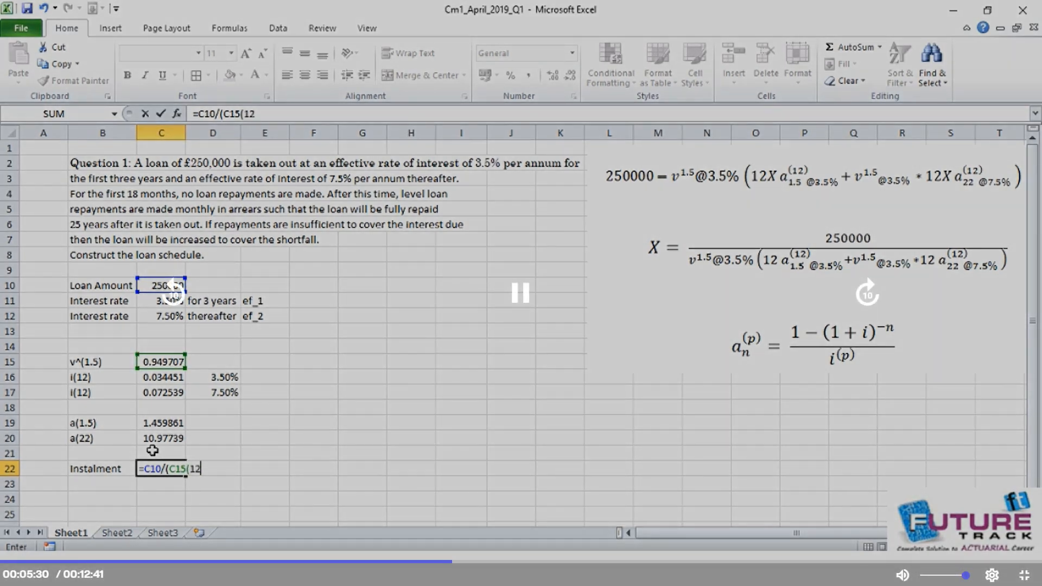
pyautogui.press('BackSpace')
pyautogui.press('BackSpace')
pyautogui.press('BackSpace')
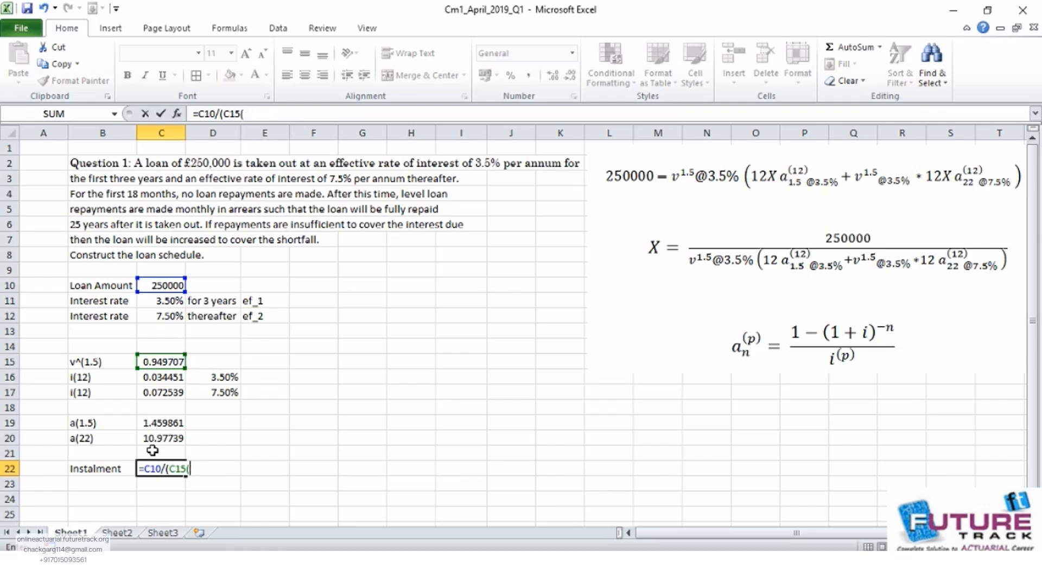
pyautogui.write('*(12*')
pyautogui.press('BackSpace')
pyautogui.press('BackSpace')
pyautogui.press('BackSpace')
pyautogui.press('BackSpace')
pyautogui.press('BackSpace')
pyautogui.press('BackSpace')
pyautogui.press('BackSpace')
pyautogui.press('BackSpace')
pyautogui.press('BackSpace')
pyautogui.press('BackSpace')
pyautogui.press('Escape')
# Step: Begin the Instalment formula in C22 with a reference to the loan amount, =C10
pyautogui.write('=')
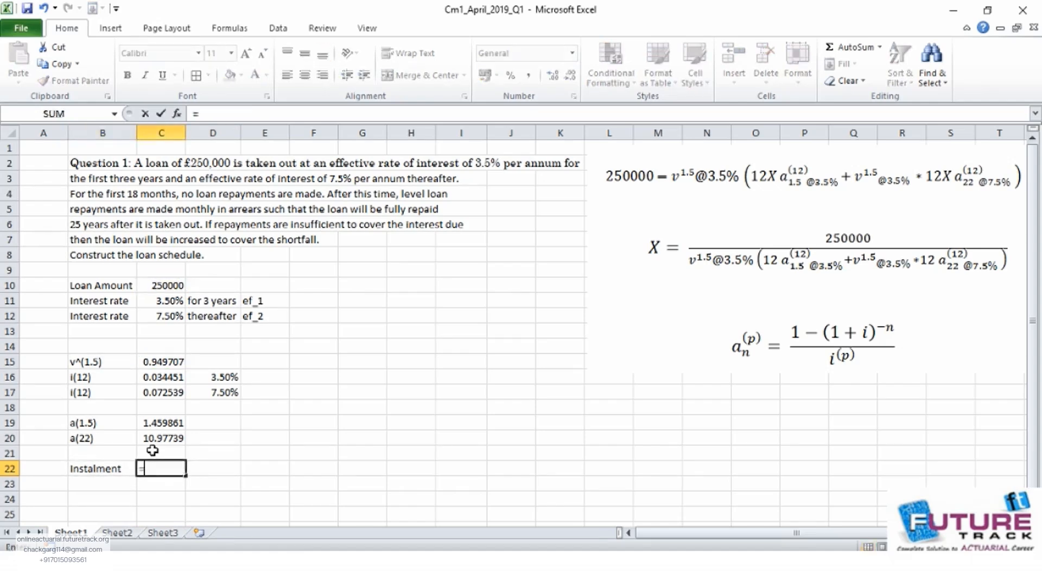
pyautogui.write('250000')
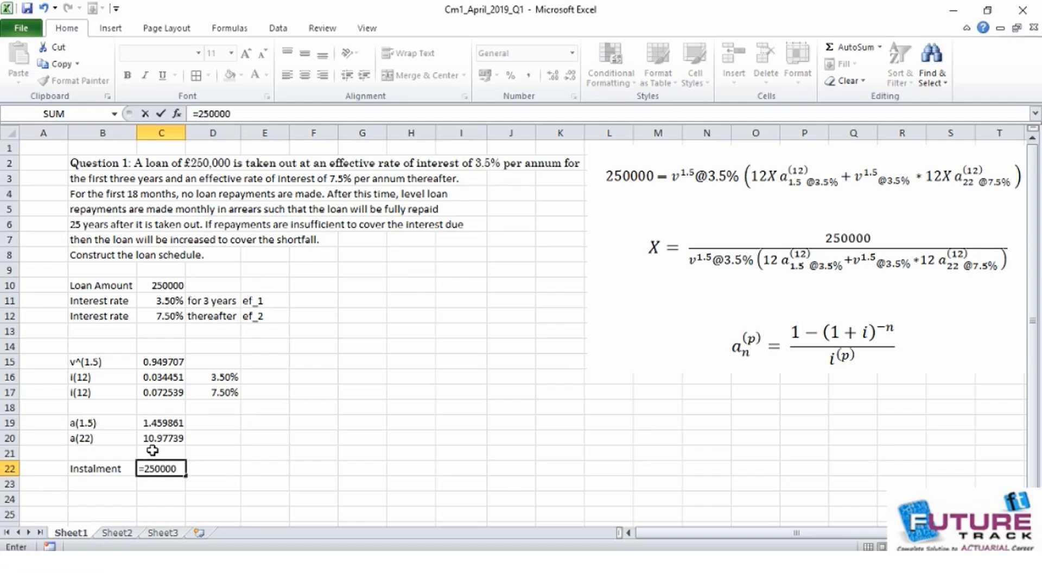
pyautogui.press('BackSpace')
pyautogui.press('BackSpace')
pyautogui.press('BackSpace')
pyautogui.press('BackSpace')
pyautogui.press('BackSpace')
pyautogui.press('BackSpace')
pyautogui.press('Up')
pyautogui.press('Up')
pyautogui.press('Up')
pyautogui.press('Up')
pyautogui.press('Up')
pyautogui.press('Up')
pyautogui.press('Up')
pyautogui.press('Up')
pyautogui.press('Up')
pyautogui.press('Up')
pyautogui.press('Up')
pyautogui.press('Up')
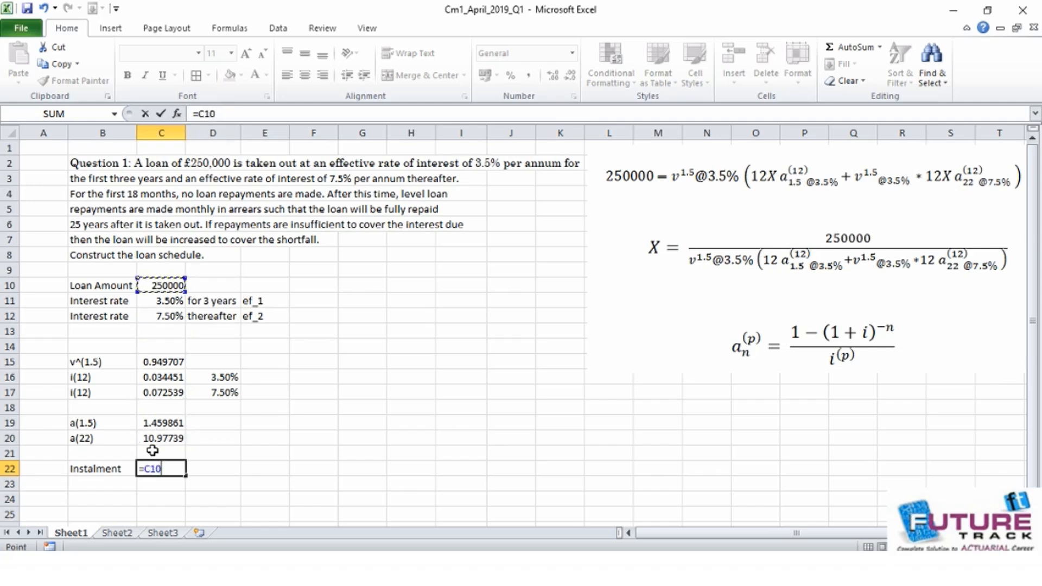
# Step: Divide the loan amount in the C22 formula by the v^(1.5) factor times 12 a(1.5), extending it to =C10/(C15*(12*C19
pyautogui.write('/(')
pyautogui.press('Right')
pyautogui.press('Right')
pyautogui.press('Right')
pyautogui.press('Right')
pyautogui.press('Up')
pyautogui.press('Up')
pyautogui.press('Up')
pyautogui.press('Up')
pyautogui.press('Up')
pyautogui.press('Up')
pyautogui.press('Up')
pyautogui.press('Left')
pyautogui.press('Left')
pyautogui.press('Left')
pyautogui.press('Left')
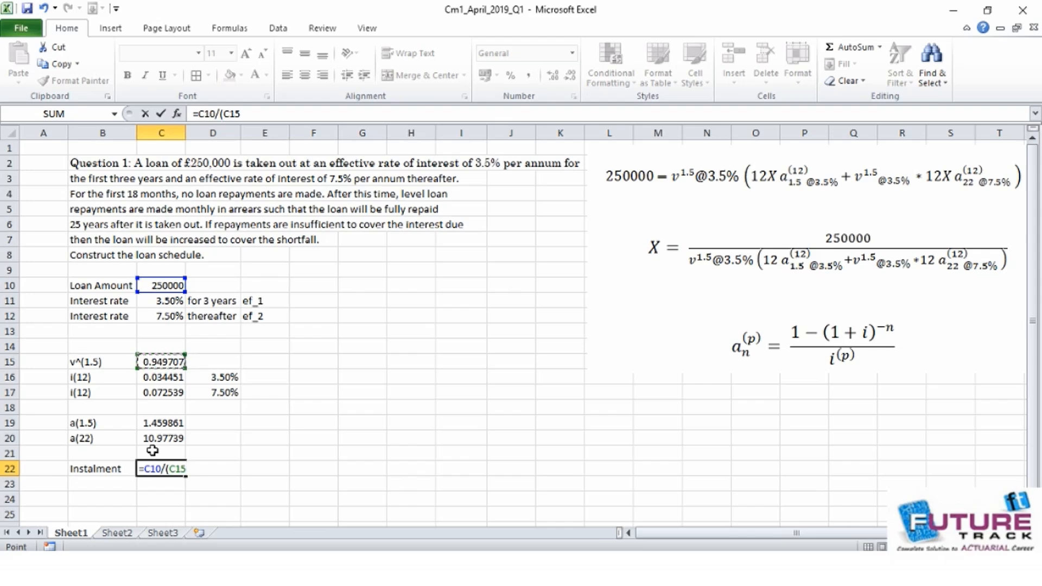
pyautogui.write('(')
pyautogui.write('12')
pyautogui.press('BackSpace')
pyautogui.press('BackSpace')
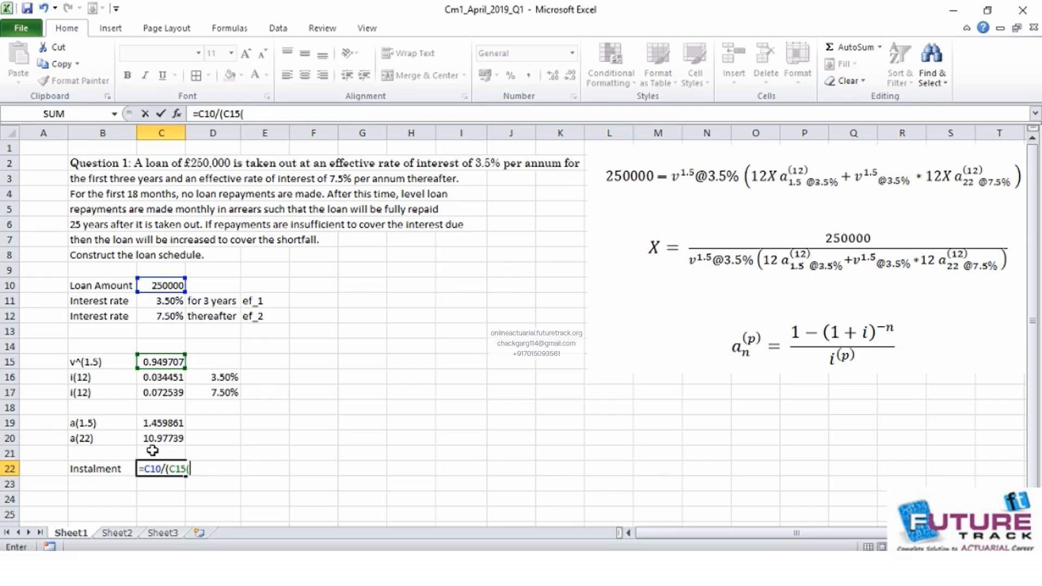
pyautogui.press('BackSpace')
pyautogui.write('*(12*')
pyautogui.press('Up')
pyautogui.press('Up')
pyautogui.press('Up')
pyautogui.press('Up')
pyautogui.press('Up')
pyautogui.press('Up')
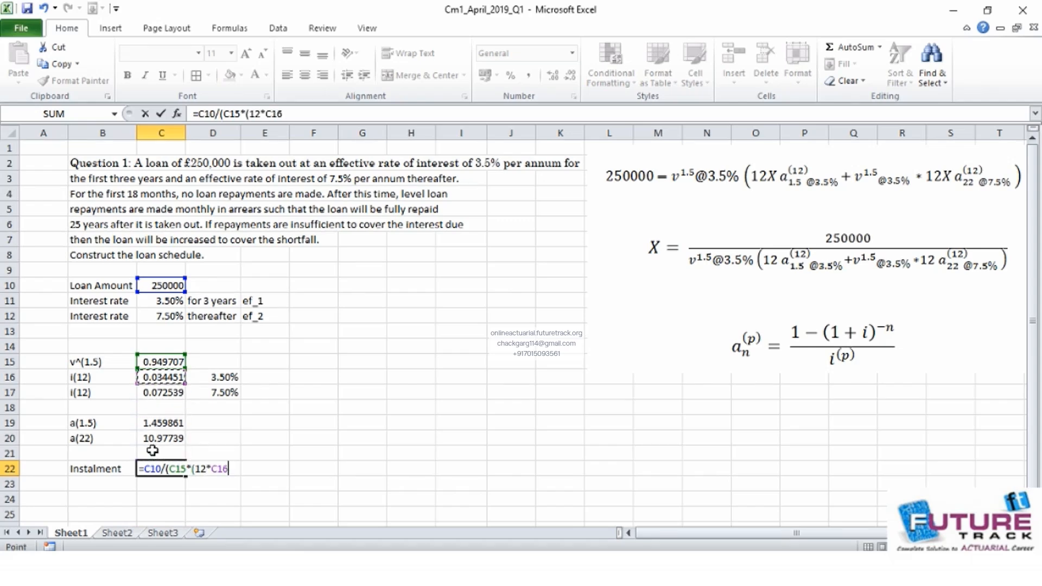
pyautogui.press('Down')
pyautogui.press('Down')
pyautogui.press('Down')
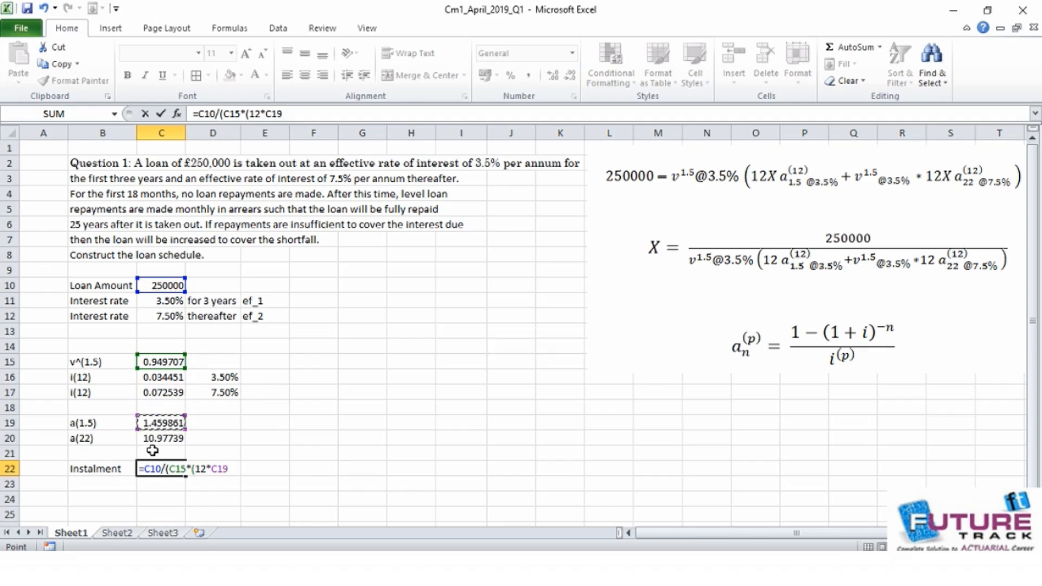
# Step: Add the a(22) term to complete the Instalment formula in C22 as =C10/(C15*(12*C19+C15*12*C20))
pyautogui.write('+')
pyautogui.write('12')
pyautogui.press('BackSpace')
pyautogui.press('BackSpace')
pyautogui.press('Up')
pyautogui.press('Up')
pyautogui.press('Up')
pyautogui.press('Up')
pyautogui.press('Up')
pyautogui.press('Up')
pyautogui.press('Up')
pyautogui.write('*')
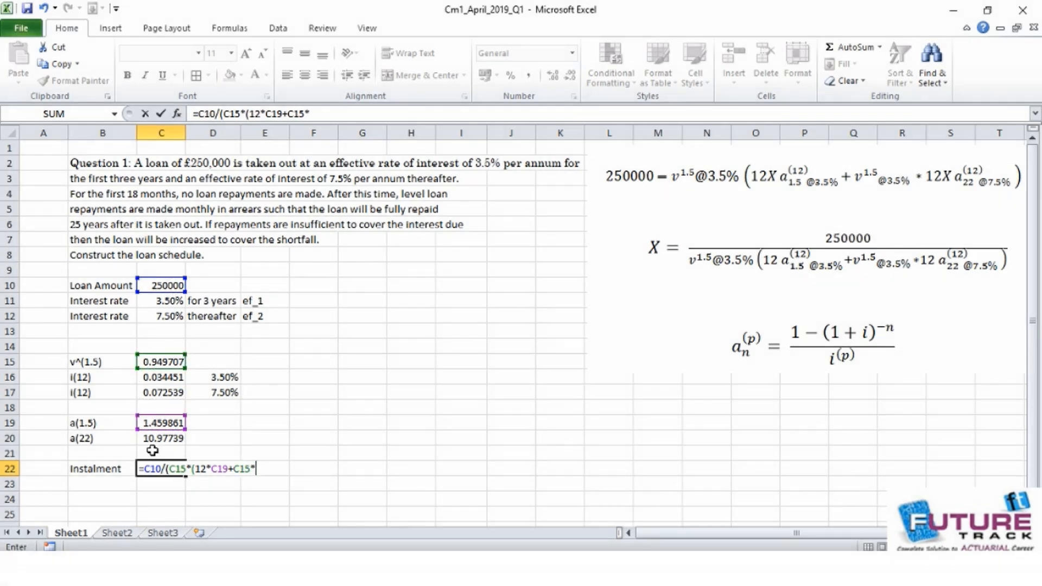
pyautogui.write('12*')
pyautogui.press('Up')
pyautogui.press('Up')
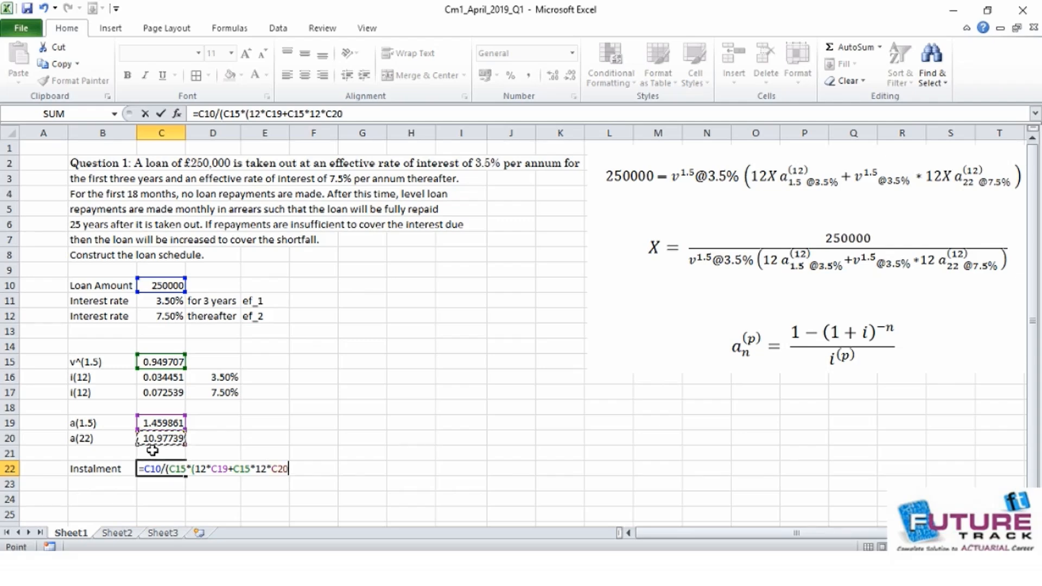
pyautogui.write('))')
pyautogui.press('Return')
pyautogui.press('space')
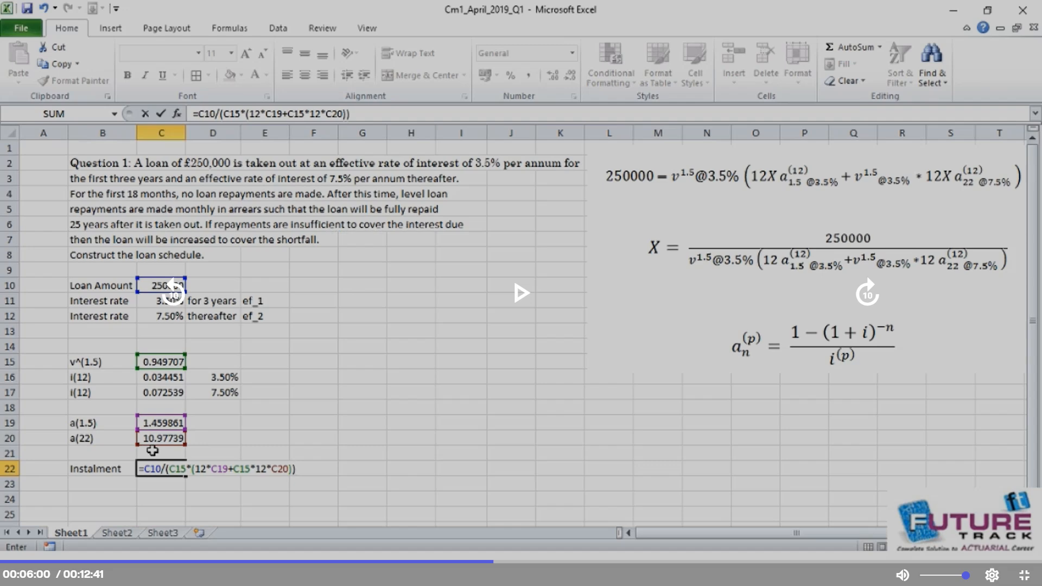
pyautogui.press('space')
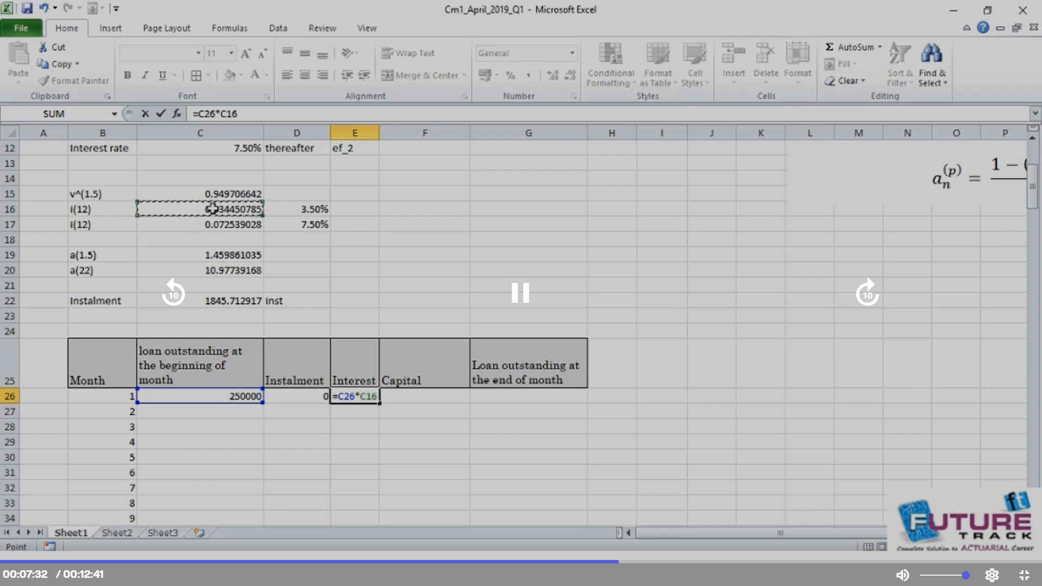
pyautogui.press('space')
pyautogui.hotkey('alt', 'Tab')
pyautogui.hotkey('alt', 'Tab')
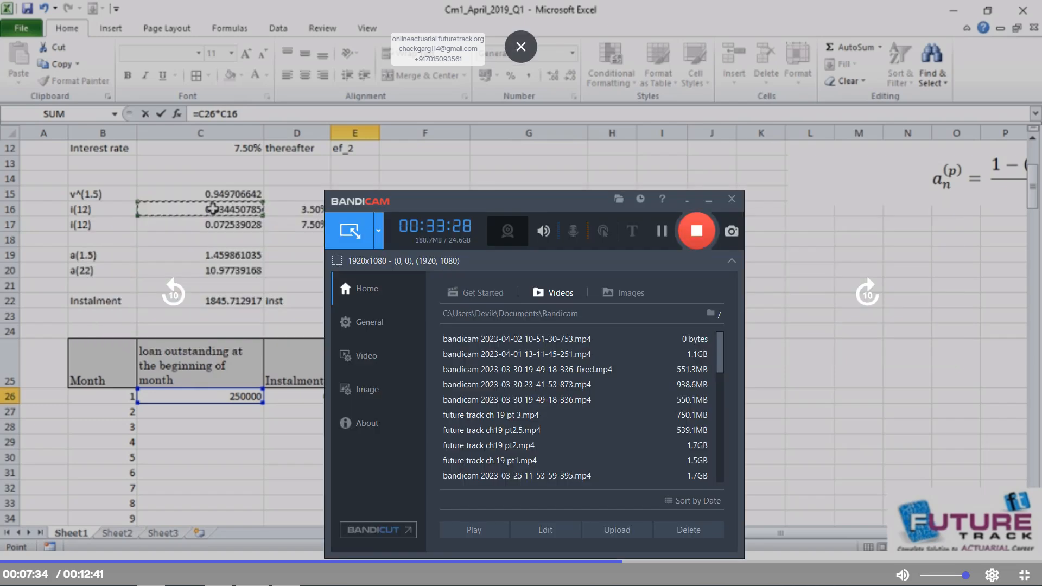
pyautogui.hotkey('alt', 'Tab')
# Step: Complete the month 1 interest formula in E26 as =C26*$C$16/12 and widen column E slightly
pyautogui.press('F4')
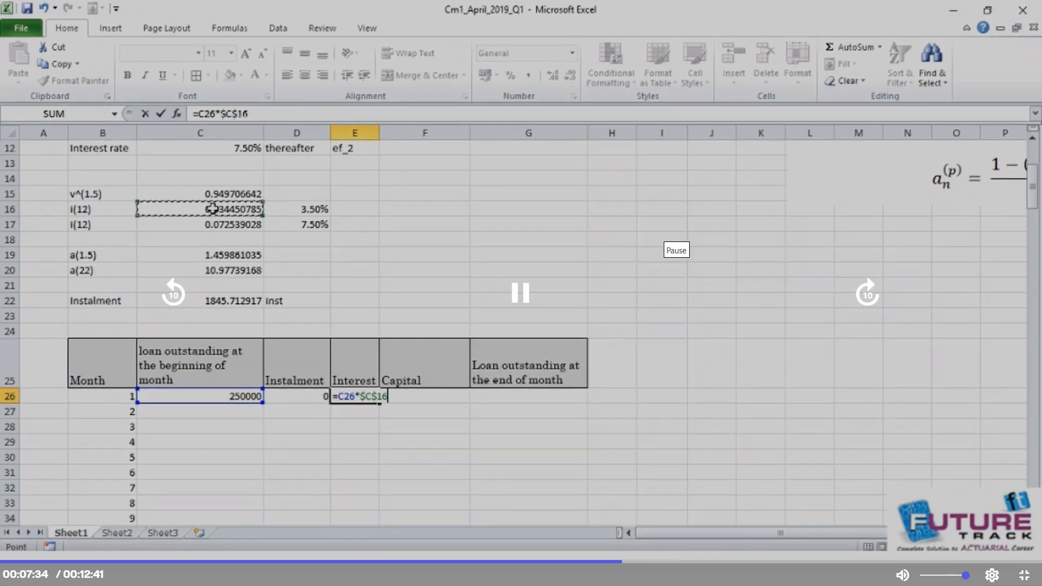
pyautogui.write('/12')
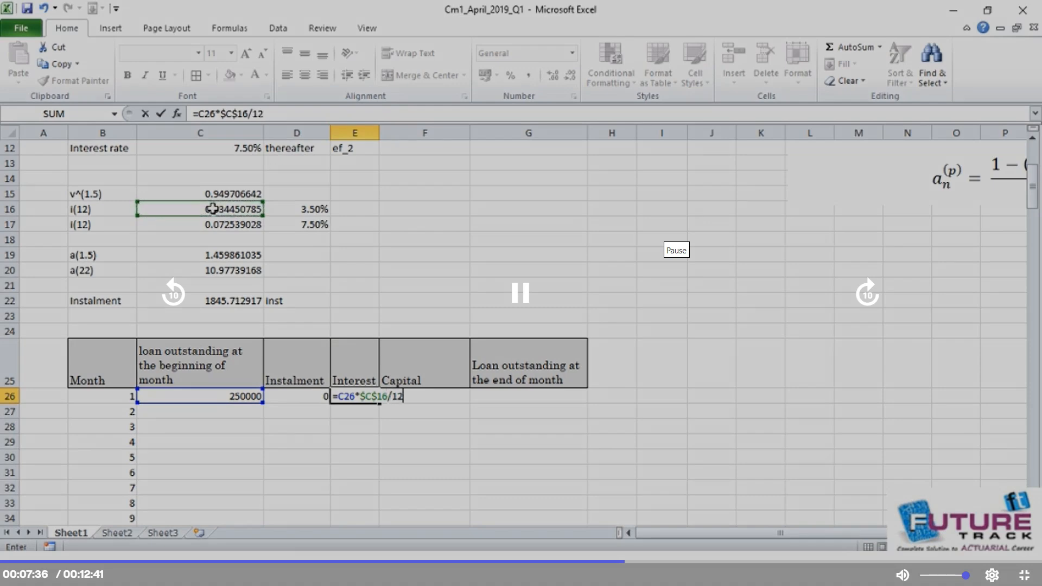
pyautogui.press('Return')
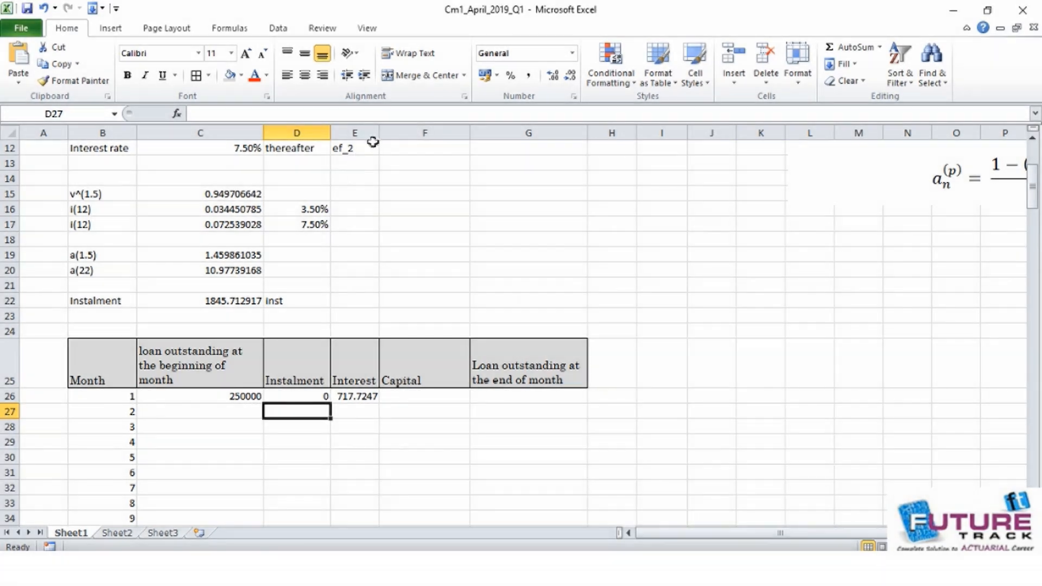
pyautogui.moveTo(380, 133); pyautogui.dragTo(386, 132)
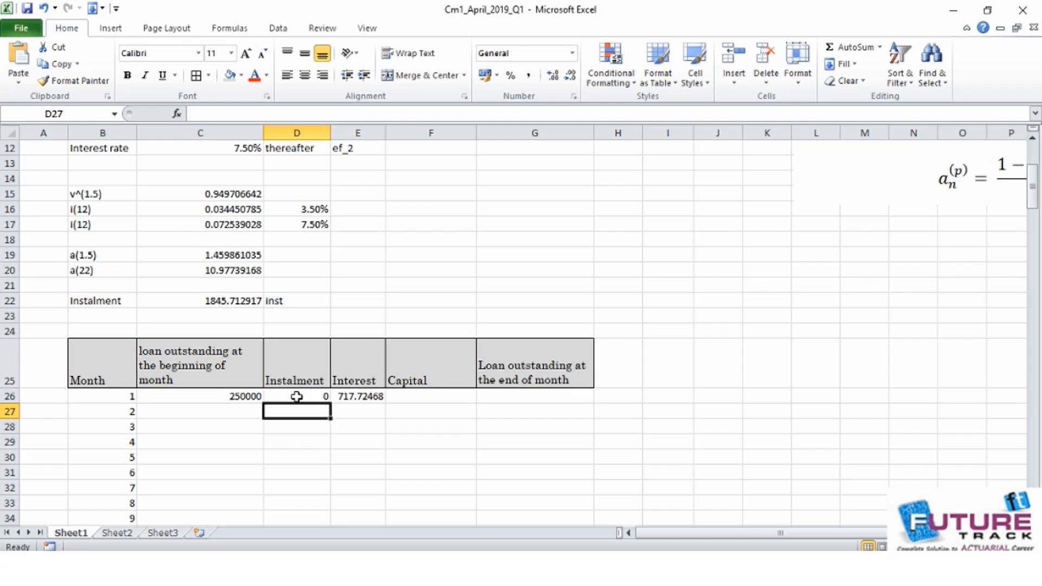
pyautogui.click(446, 396)
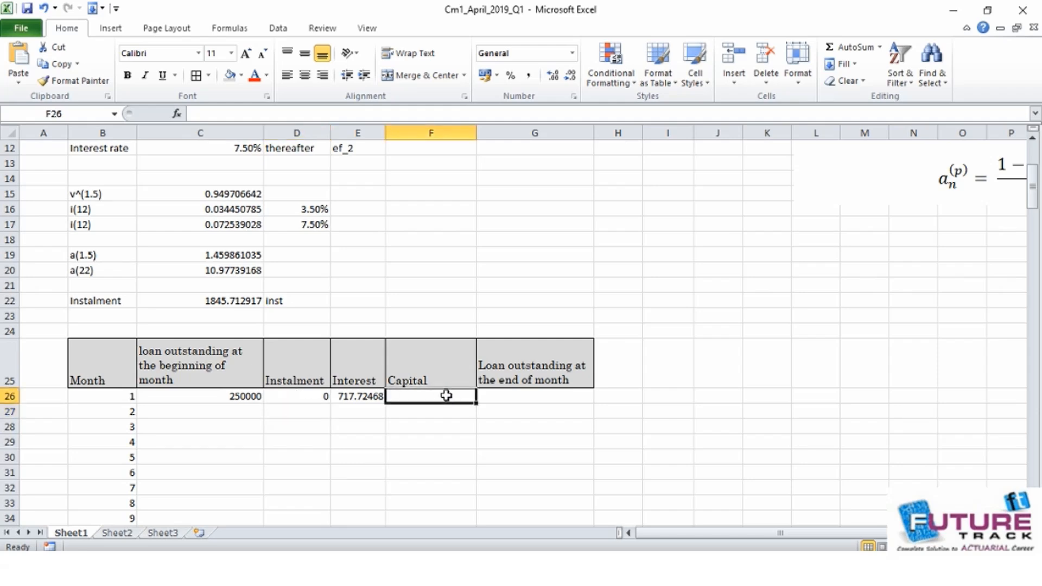
pyautogui.write('=')
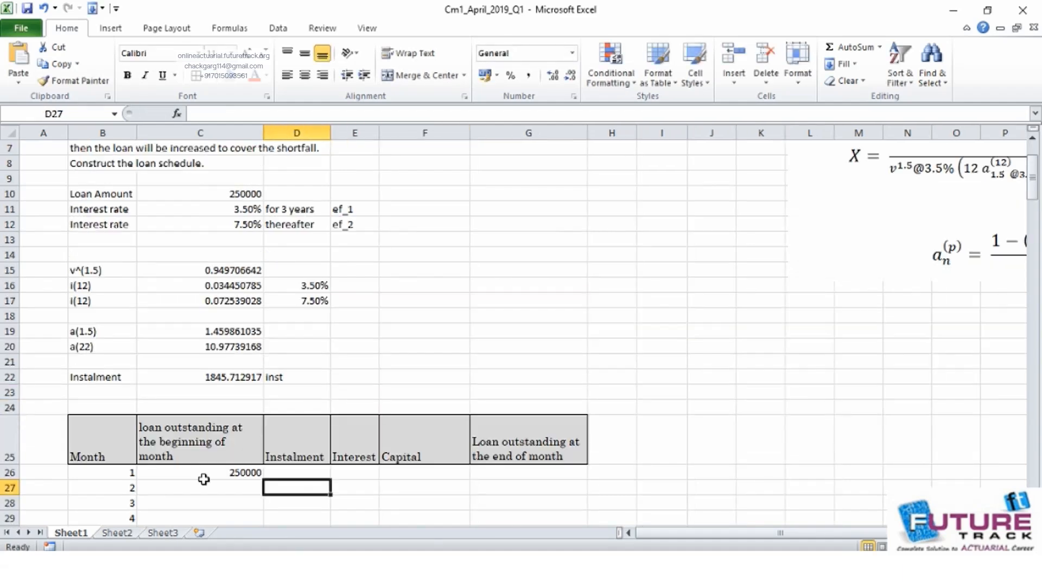
pyautogui.press('Up')
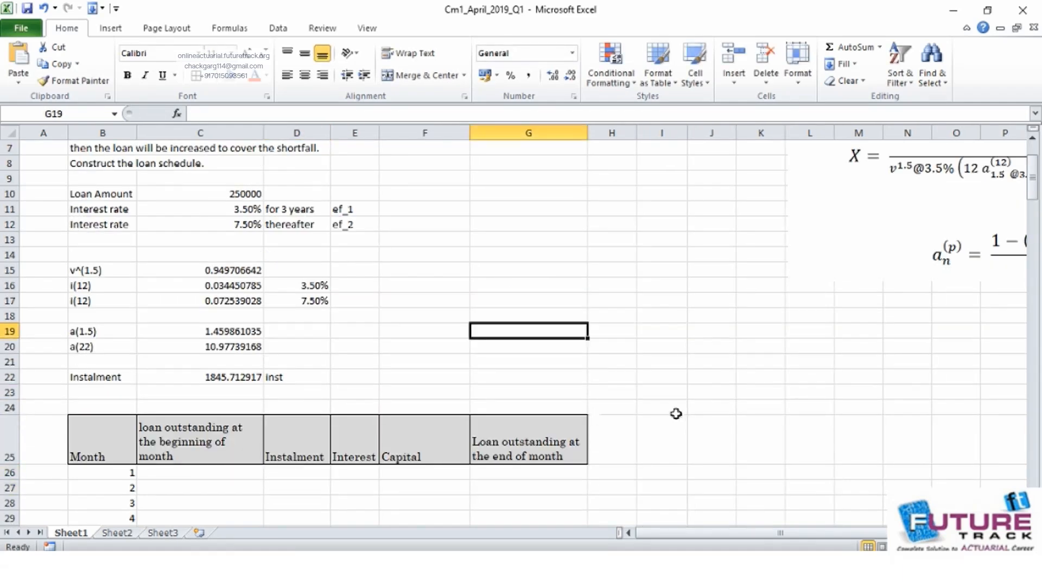
# Step: Link the month 1 opening loan balance in C26 to the loan amount with the formula =C10
pyautogui.click(204, 478)
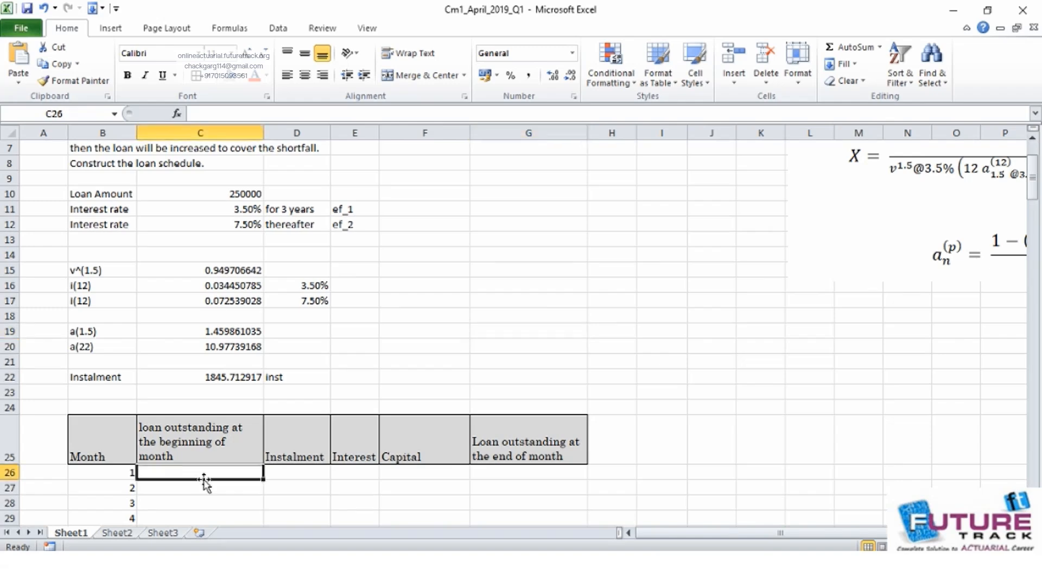
pyautogui.write('=')
pyautogui.press('Up')
pyautogui.press('Up')
pyautogui.press('Up')
pyautogui.press('Up')
pyautogui.press('Up')
pyautogui.press('Up')
pyautogui.press('Up')
pyautogui.press('Up')
pyautogui.press('Up')
pyautogui.press('Up')
pyautogui.press('Up')
pyautogui.press('Up')
pyautogui.press('Up')
pyautogui.press('Up')
pyautogui.press('Up')
pyautogui.press('Up')
pyautogui.press('Return')
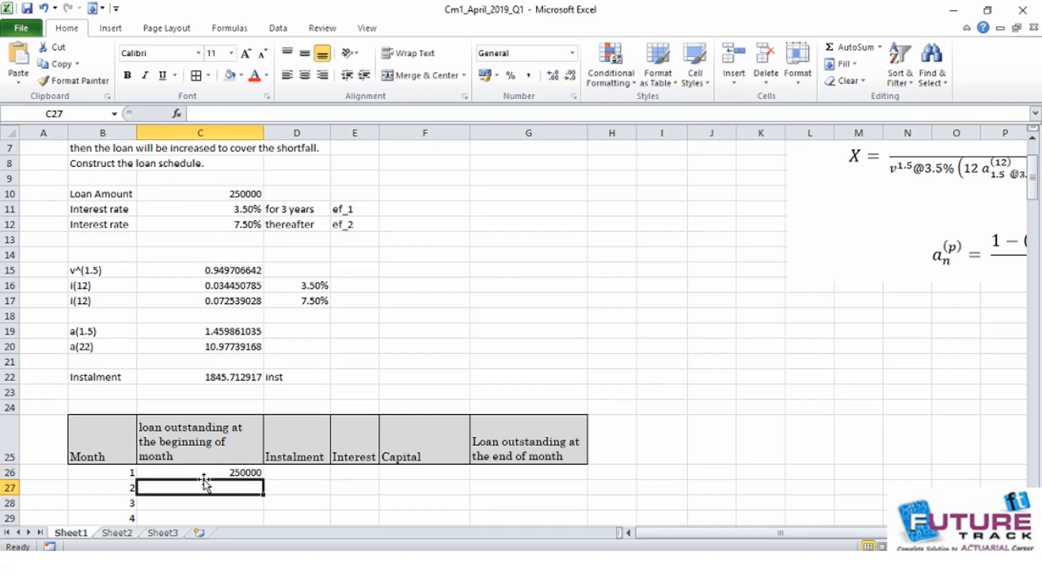
# Step: Enter 0 as the month 1 instalment in D26, following the repayment-free first 18 months in the question
pyautogui.press('Right')
pyautogui.press('Up')
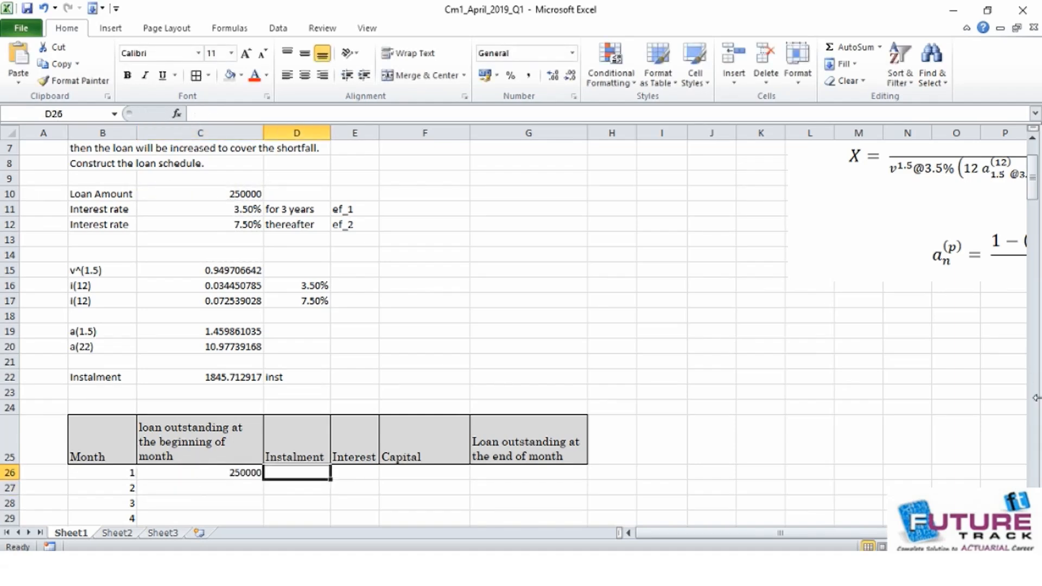
pyautogui.moveTo(1033, 197); pyautogui.dragTo(1034, 174)
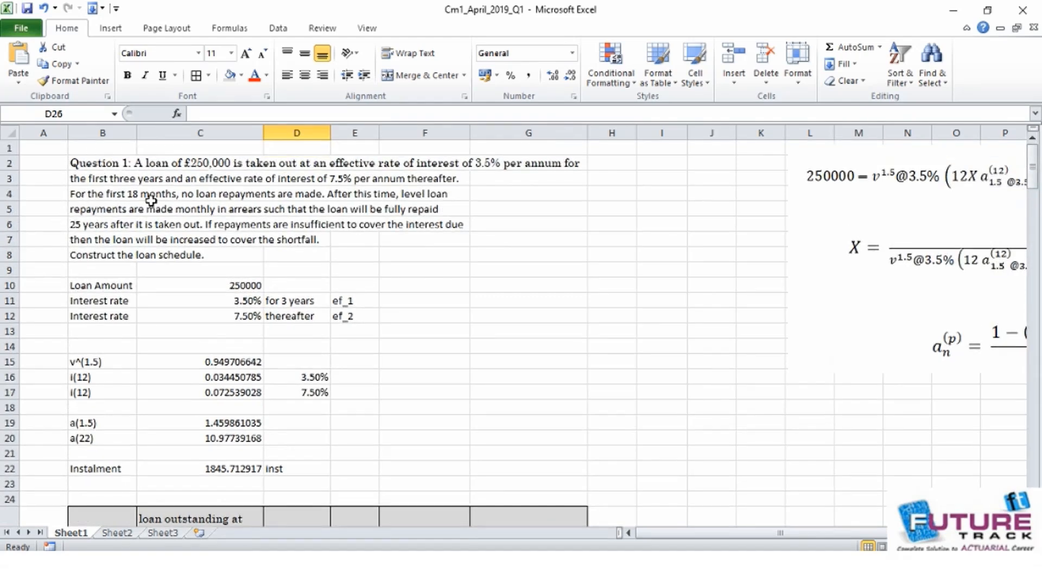
pyautogui.moveTo(1033, 165); pyautogui.dragTo(1033, 192)
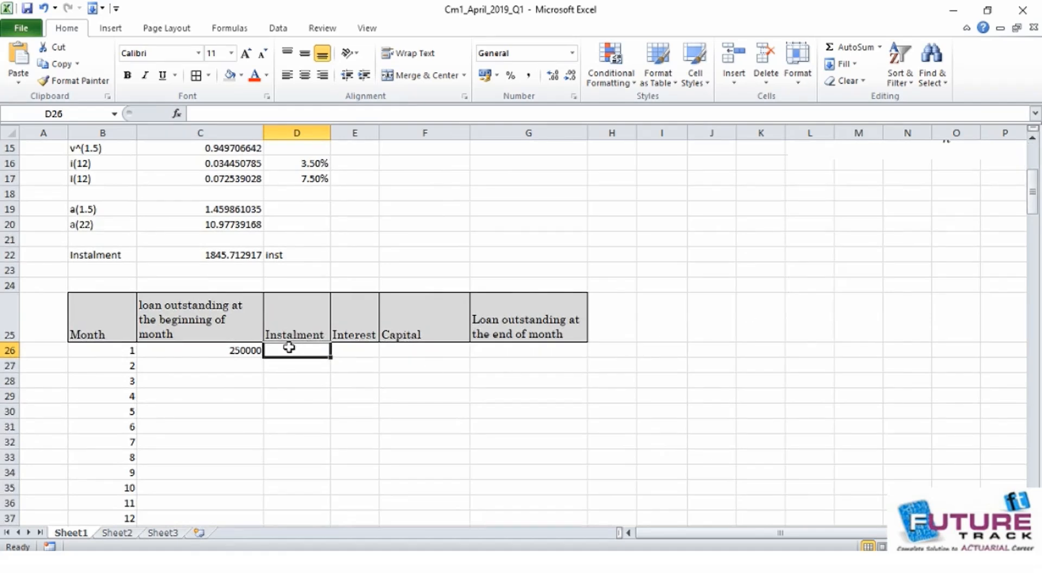
pyautogui.write('0')
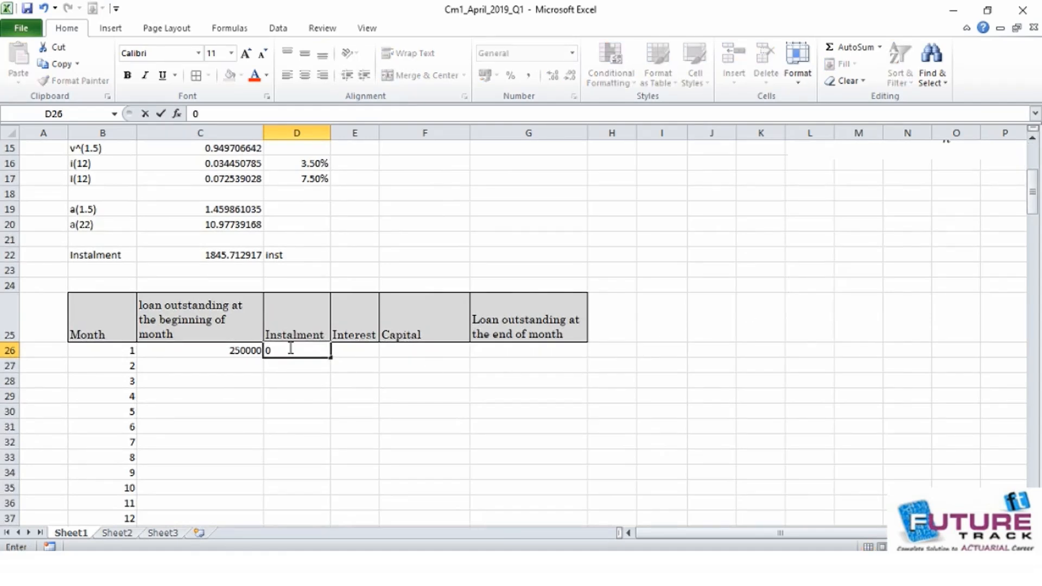
pyautogui.press('Tab')
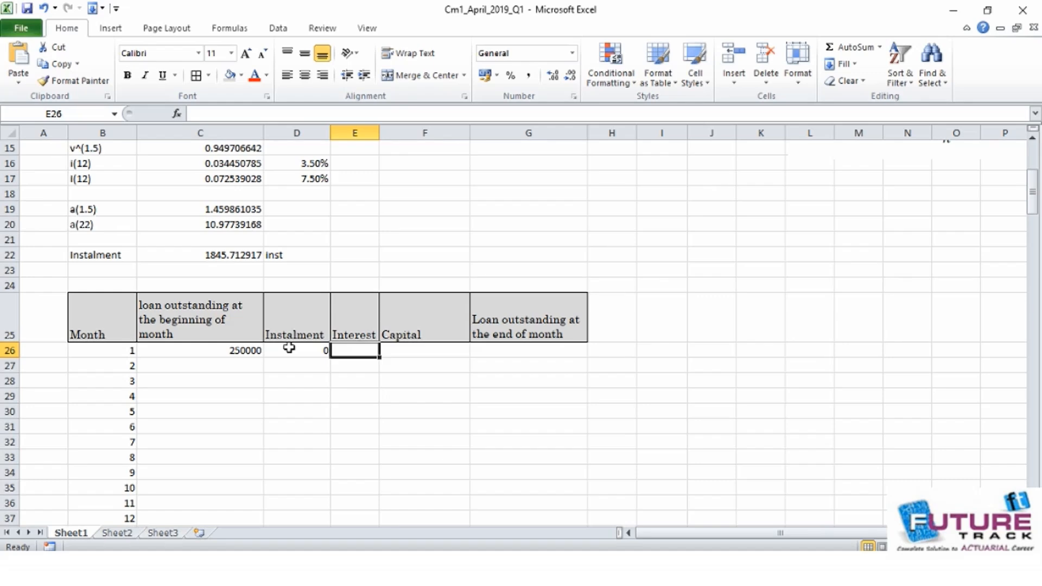
# Step: Calculate the month 1 interest in E26 with the formula =C26*$C$16/12 and widen the Interest column slightly
pyautogui.write('=')
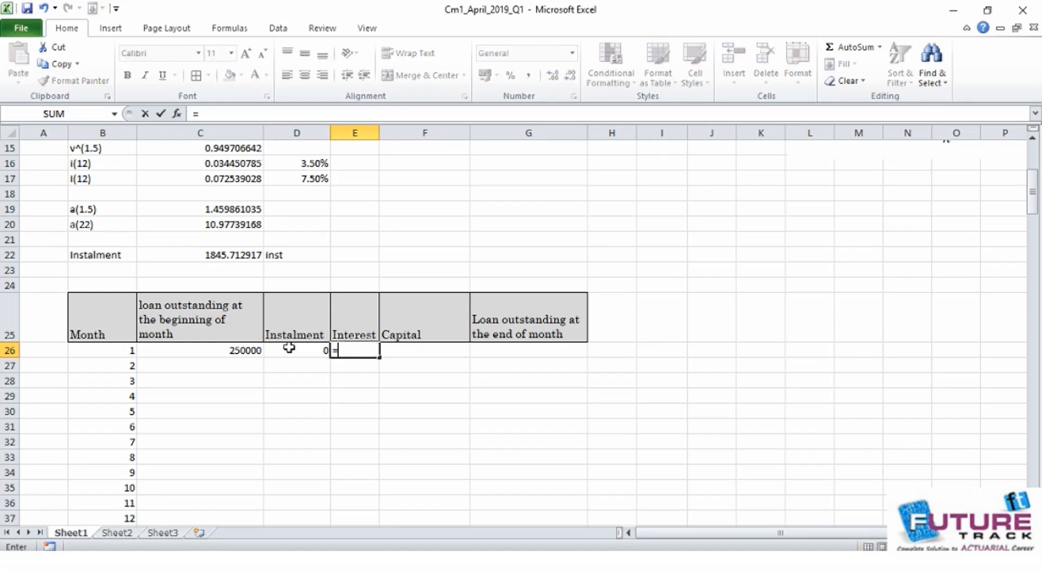
pyautogui.press('Left')
pyautogui.press('Left')
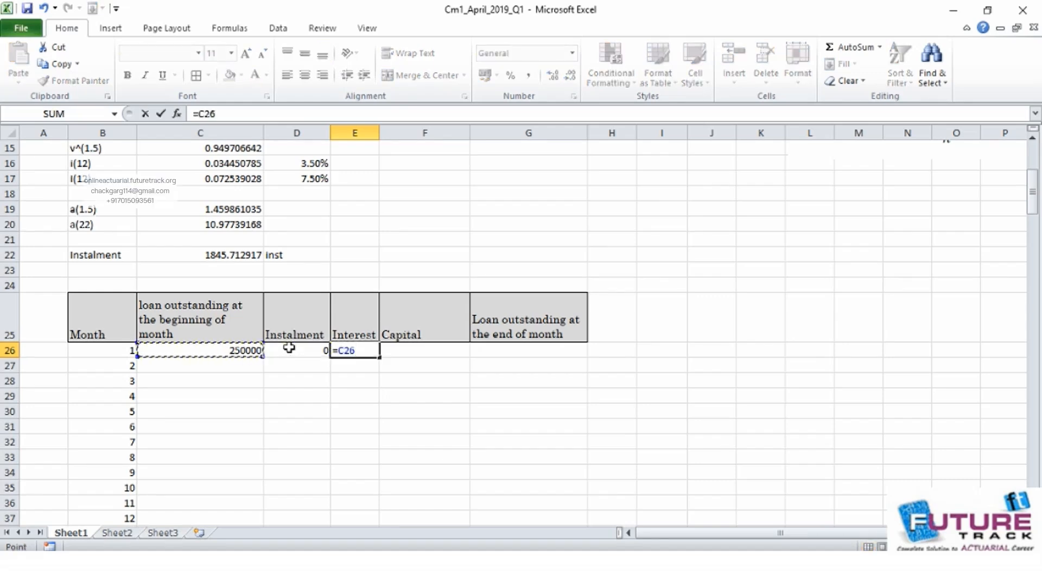
pyautogui.write('*')
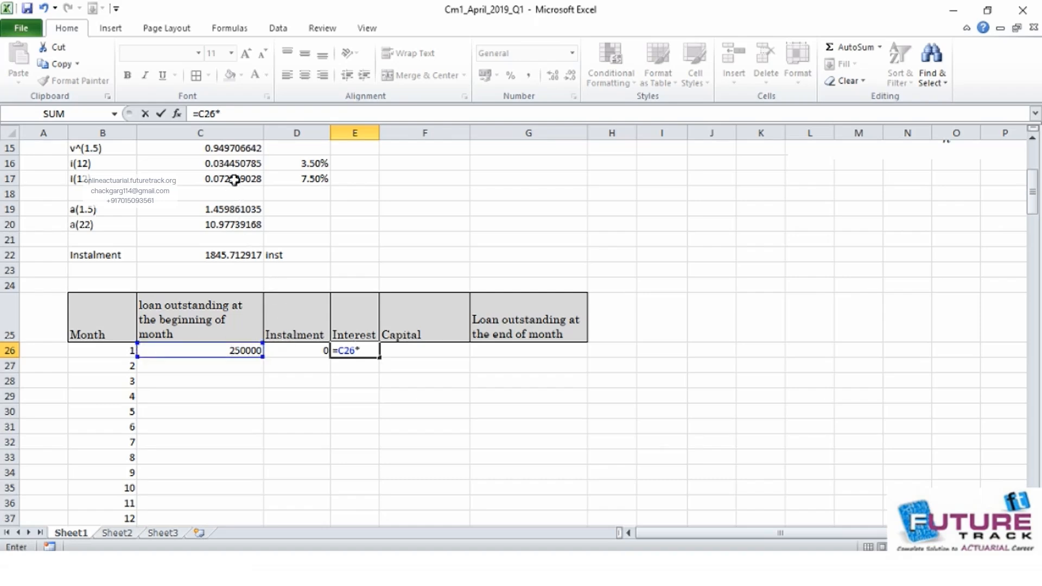
pyautogui.moveTo(1035, 184); pyautogui.dragTo(1035, 176)
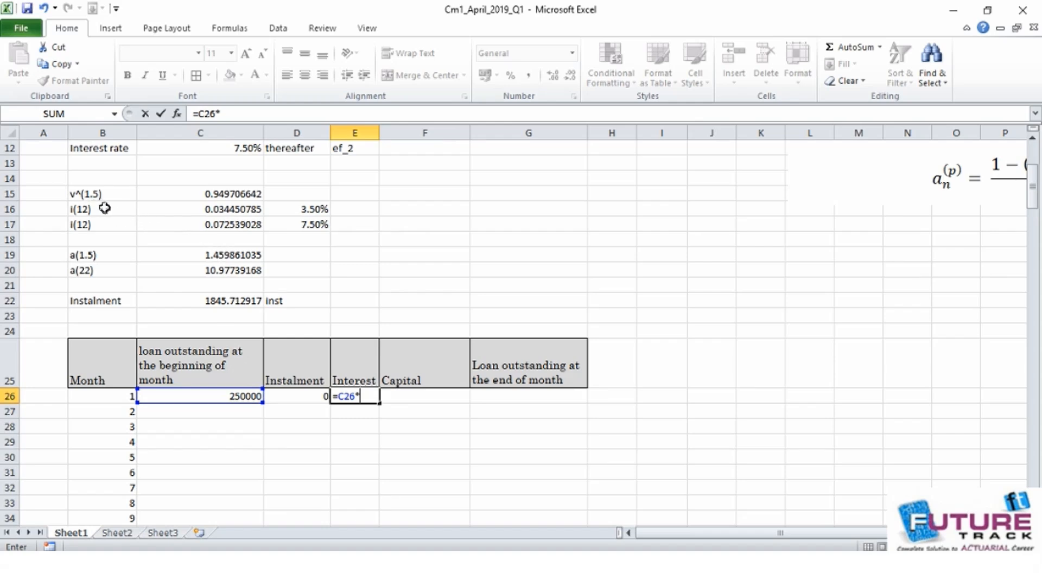
pyautogui.click(212, 208)
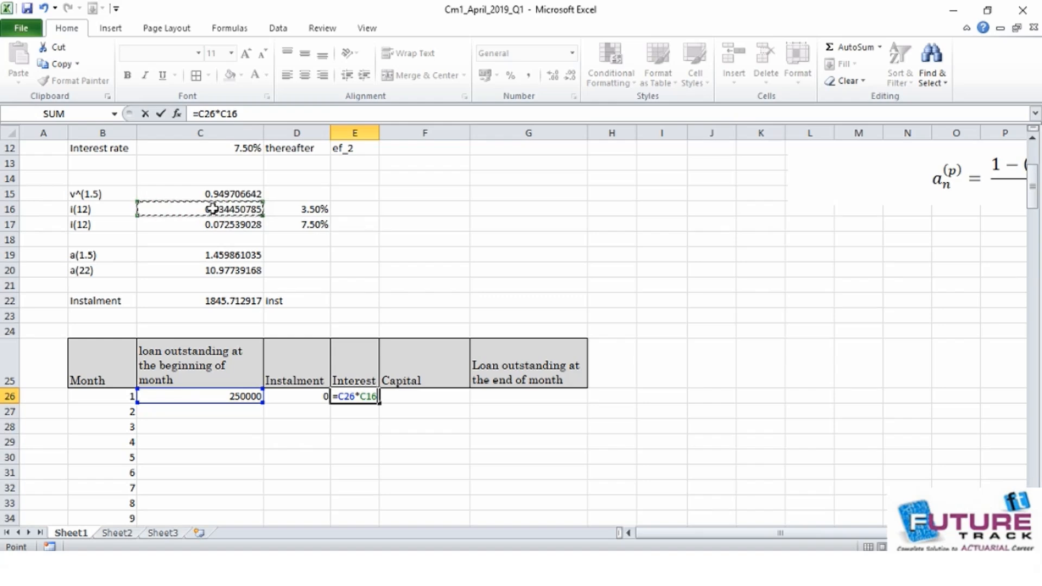
pyautogui.press('F4')
pyautogui.write('/12')
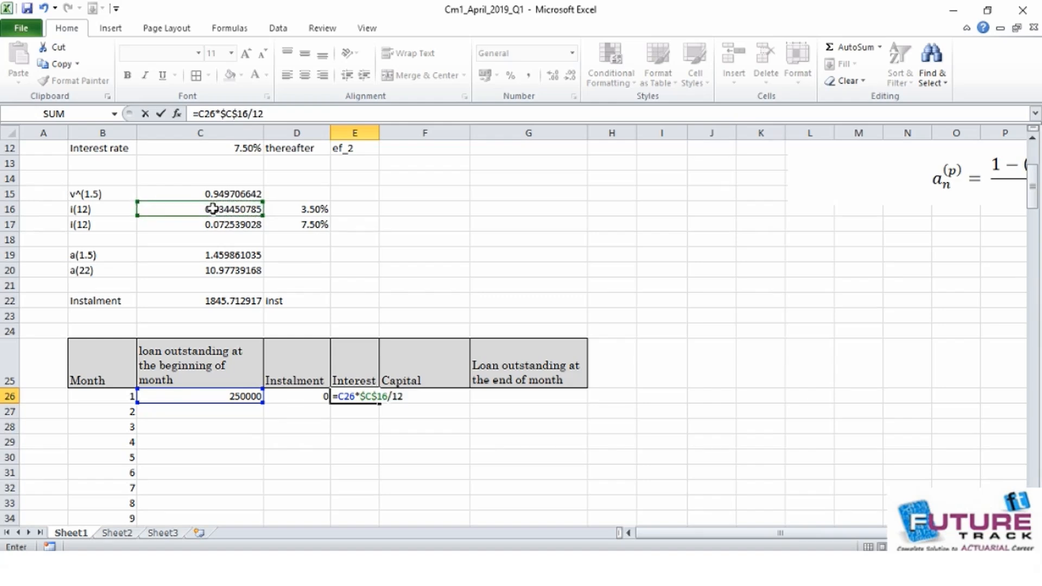
pyautogui.press('Return')
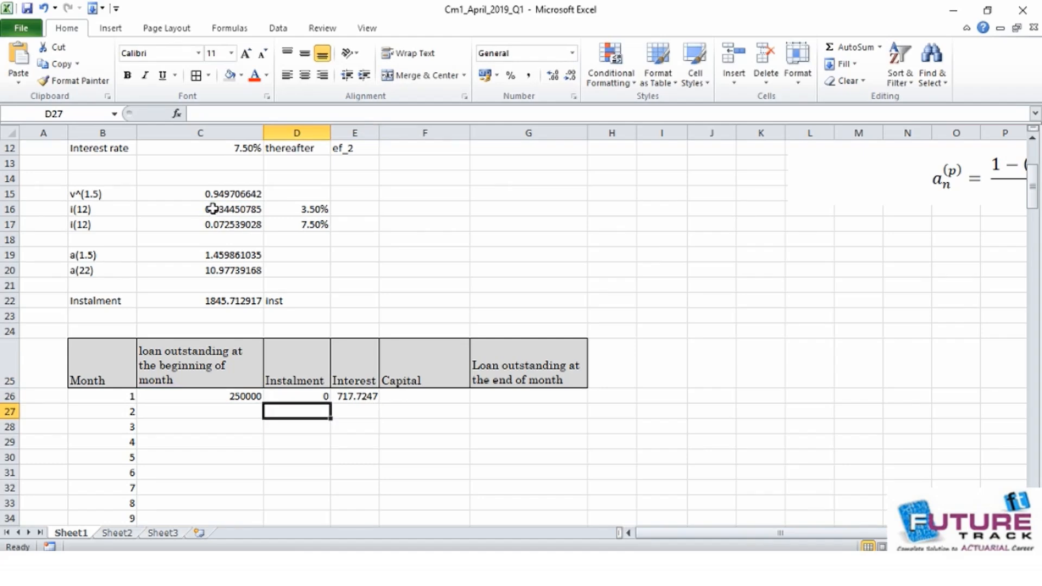
pyautogui.moveTo(380, 133); pyautogui.dragTo(386, 132)
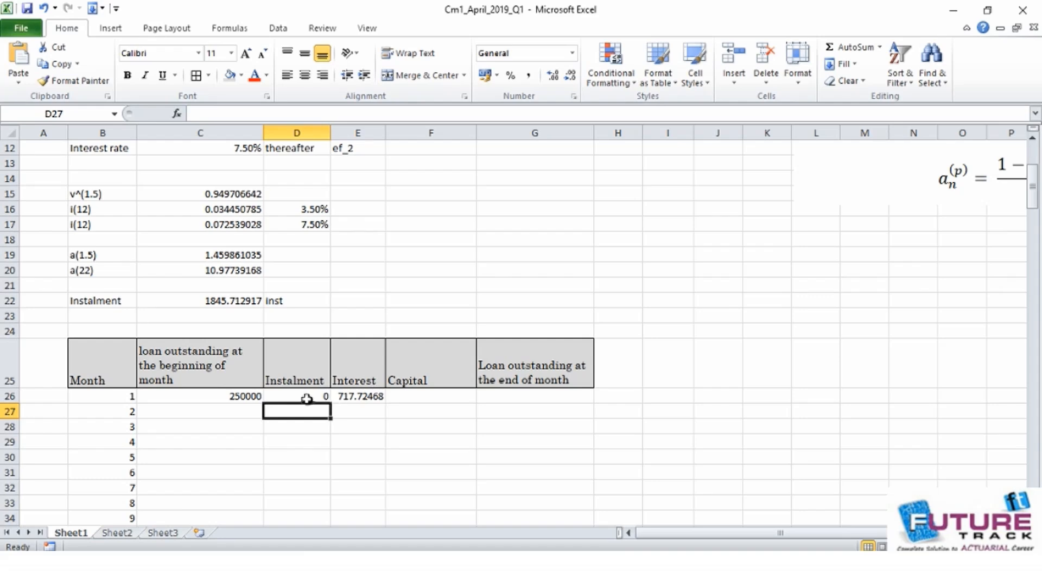
# Step: Calculate the month 1 capital in F26 as instalment minus interest with the formula =D26-E26
pyautogui.click(445, 395)
pyautogui.write('=')
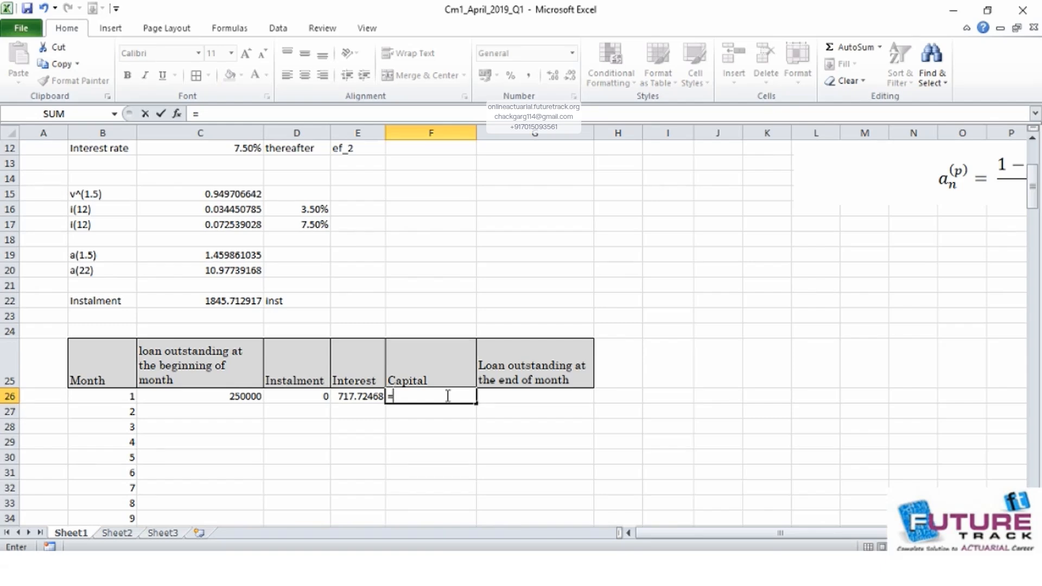
pyautogui.press('Left')
pyautogui.press('Left')
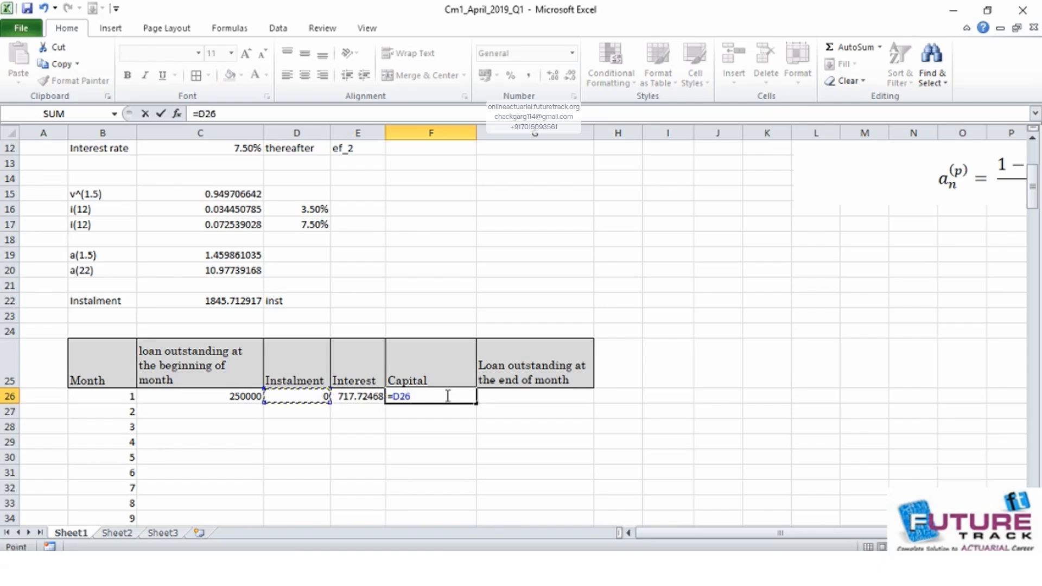
pyautogui.write('-')
pyautogui.press('Left')
pyautogui.press('Return')
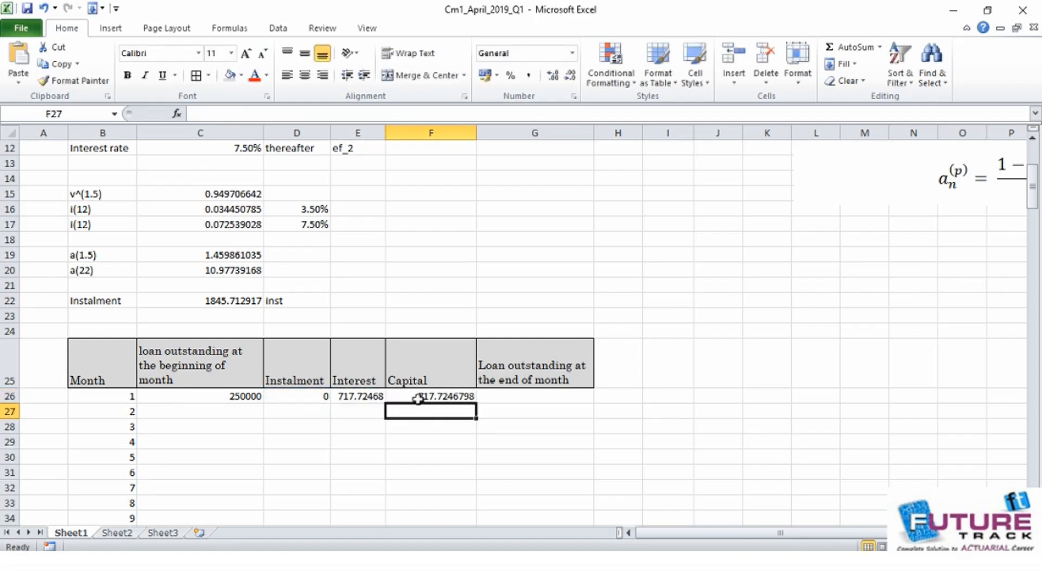
# Step: Calculate the month 1 closing loan balance in G26 with the formula =C26-F26
pyautogui.click(498, 396)
pyautogui.write('=')
pyautogui.press('Left')
pyautogui.press('Left')
pyautogui.press('Left')
pyautogui.press('Left')
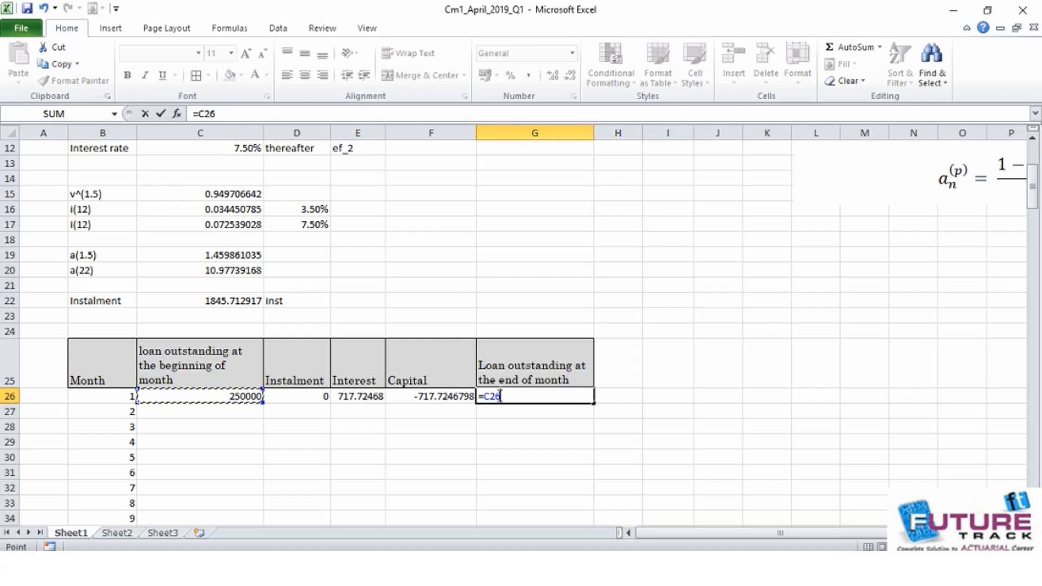
pyautogui.write('-')
pyautogui.press('Left')
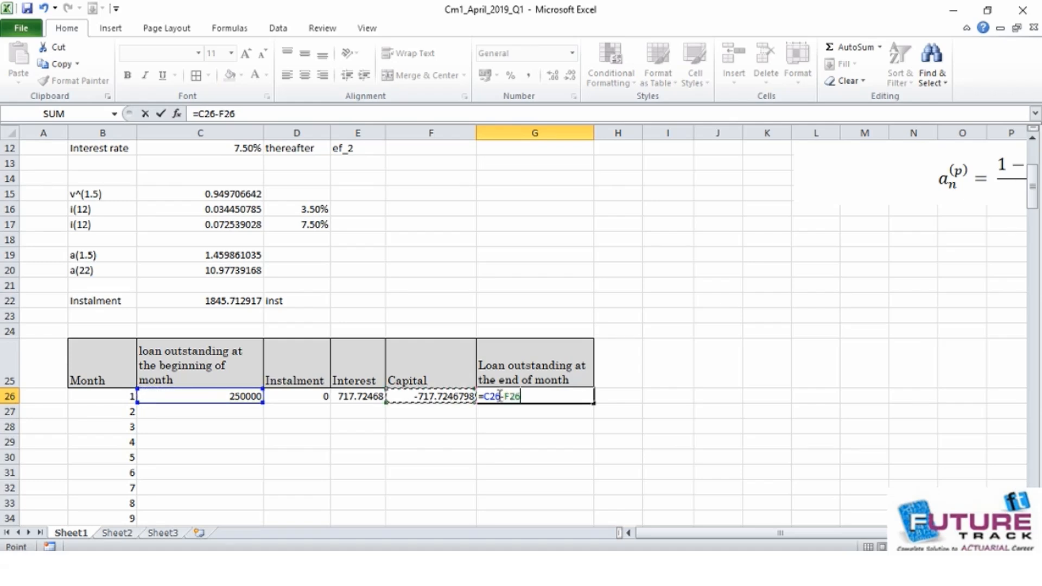
pyautogui.press('Return')
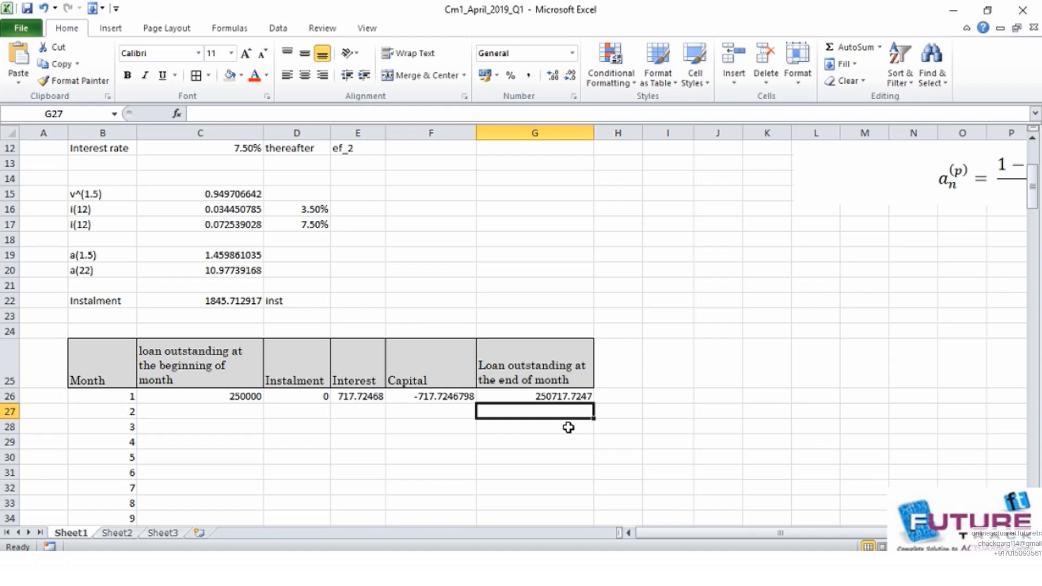
# Step: Link the month 2 opening loan balance in C27 to the month 1 closing balance with =G26
pyautogui.press('Left')
pyautogui.press('Left')
pyautogui.press('Left')
pyautogui.press('Left')
pyautogui.press('Left')
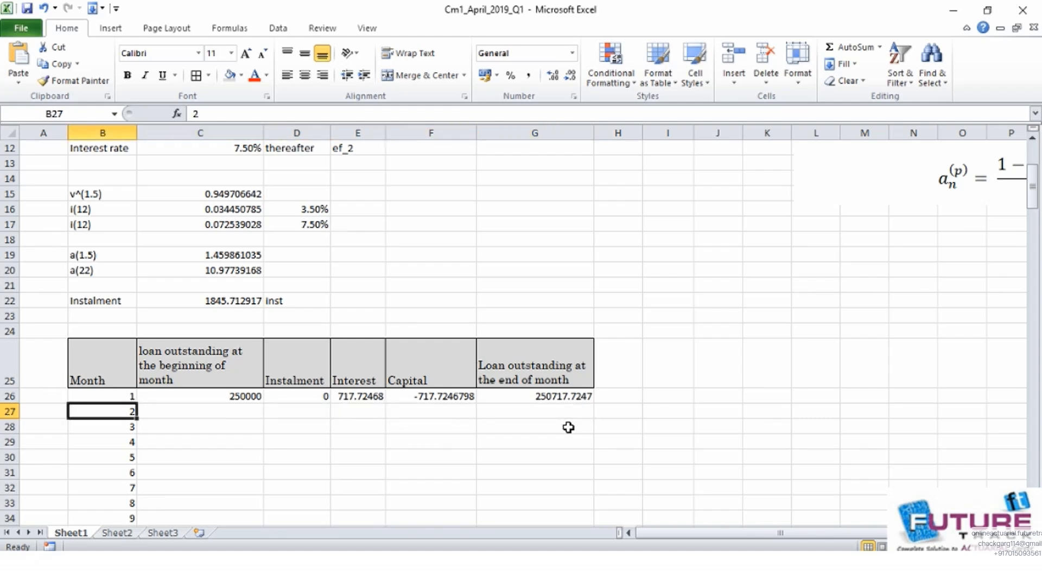
pyautogui.press('Right')
pyautogui.write('=')
pyautogui.press('Right')
pyautogui.press('Right')
pyautogui.press('Right')
pyautogui.press('Right')
pyautogui.press('Right')
pyautogui.press('Up')
pyautogui.press('Left')
pyautogui.press('Return')
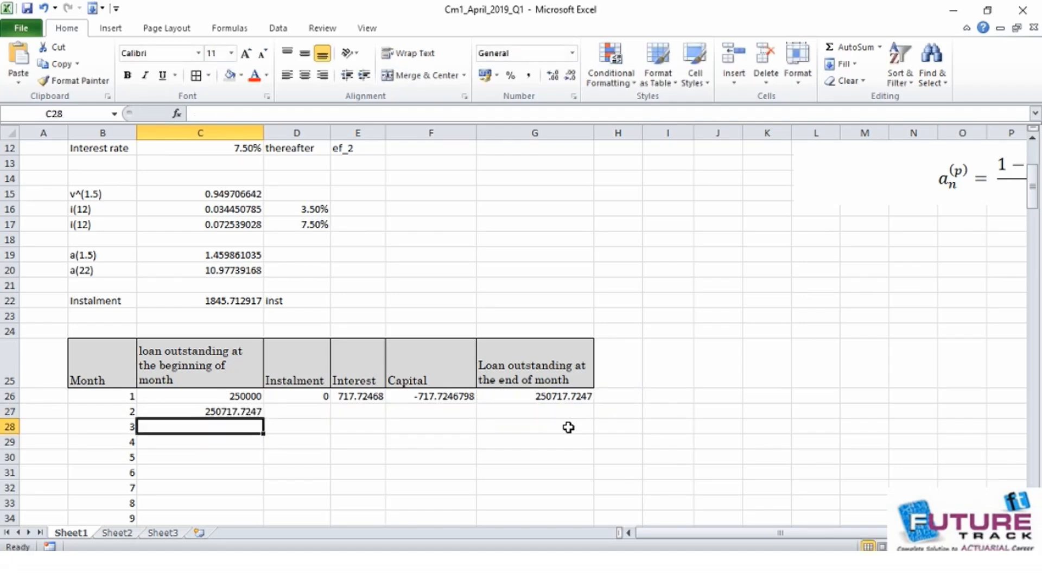
# Step: Enter 0 as the month 2 instalment in D27
pyautogui.press('Right')
pyautogui.press('Up')
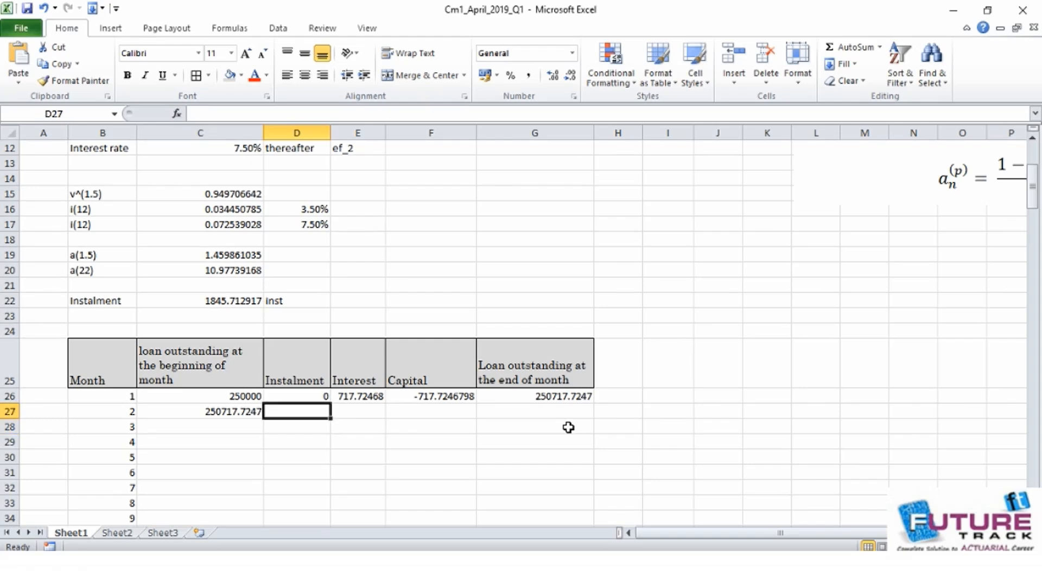
pyautogui.write('0')
pyautogui.press('Tab')
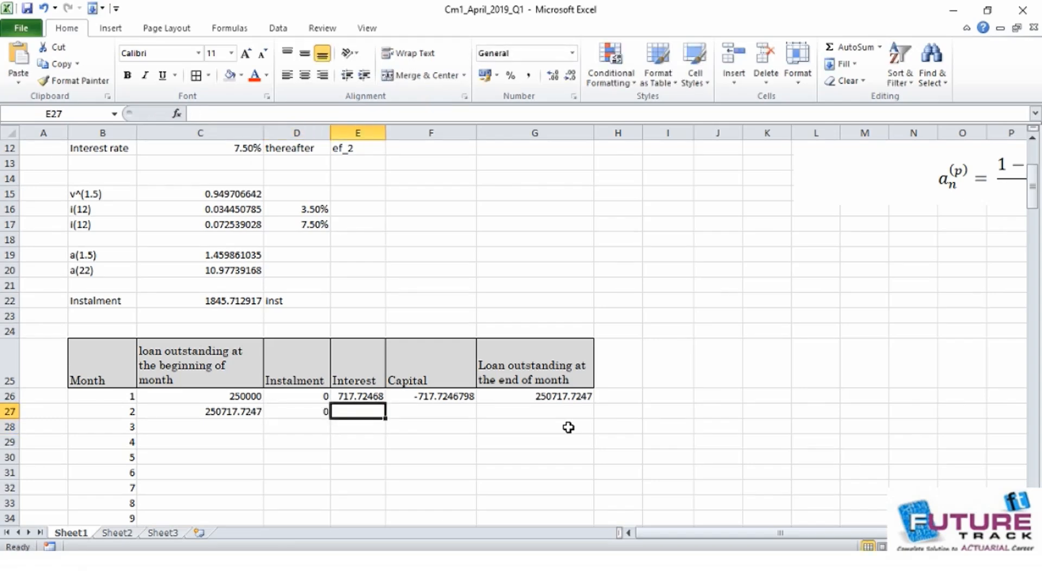
# Step: Calculate the month 2 interest in E27 with the formula =C27*$C$16/12
pyautogui.write('=')
pyautogui.press('Left')
pyautogui.press('Left')
pyautogui.write('*')
pyautogui.press('Up')
pyautogui.press('Up')
pyautogui.press('Up')
pyautogui.press('Up')
pyautogui.press('Up')
pyautogui.press('Up')
pyautogui.press('Up')
pyautogui.press('Up')
pyautogui.press('Up')
pyautogui.press('Up')
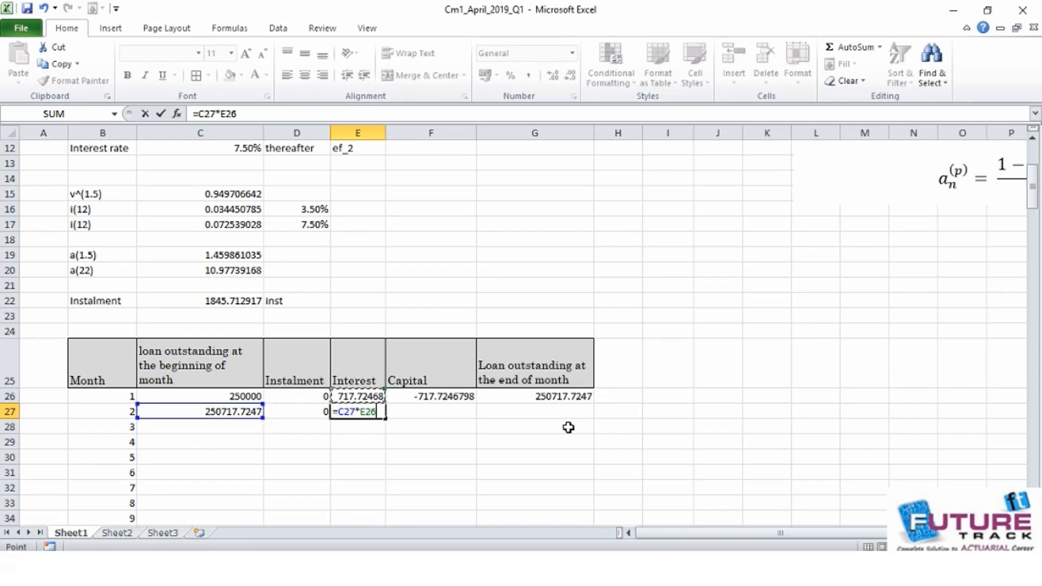
pyautogui.press('Up')
pyautogui.press('Left')
pyautogui.press('Left')
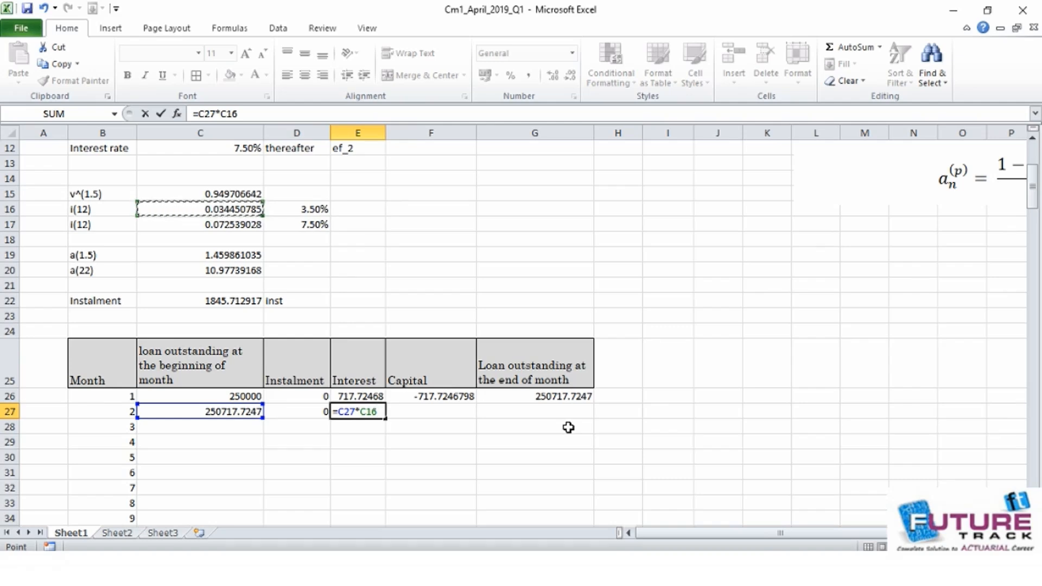
pyautogui.press('F4')
pyautogui.write('/12')
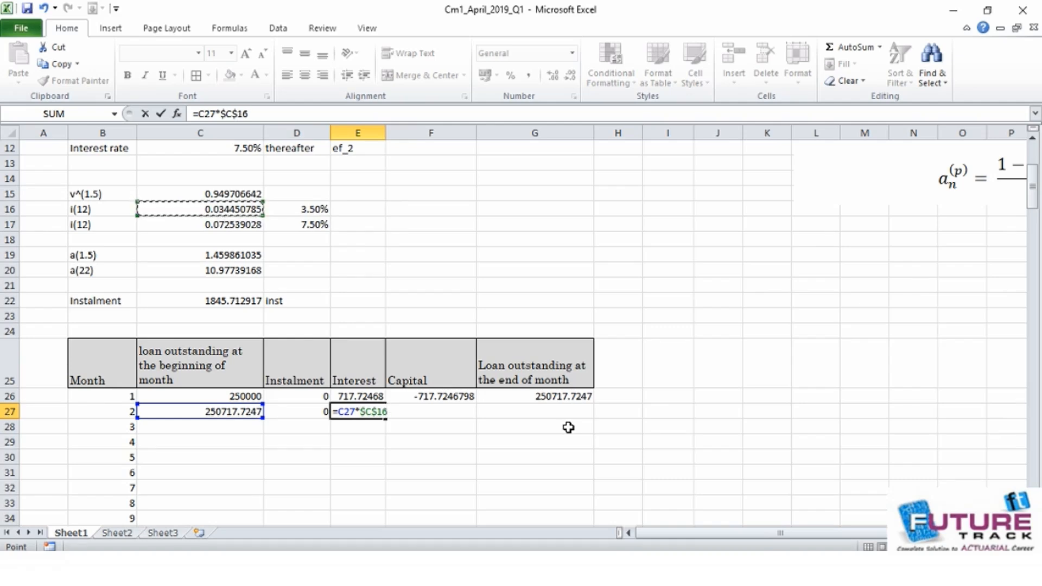
pyautogui.press('Return')
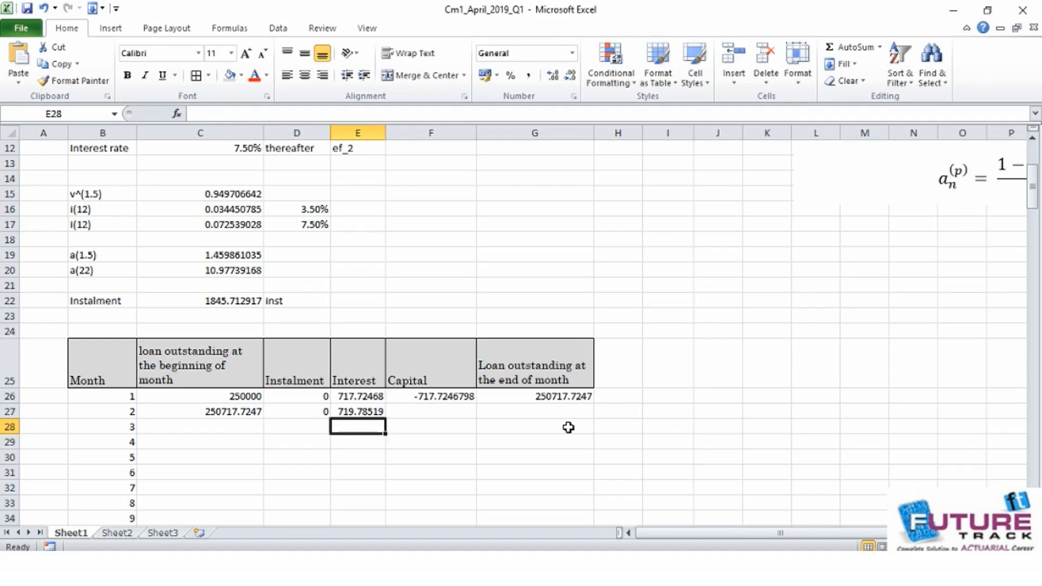
# Step: Calculate the month 2 capital in F27 with the formula =D27-E27
pyautogui.press('Right')
pyautogui.press('Up')
pyautogui.write('=')
pyautogui.press('Left')
pyautogui.press('Left')
pyautogui.write('-')
pyautogui.press('Left')
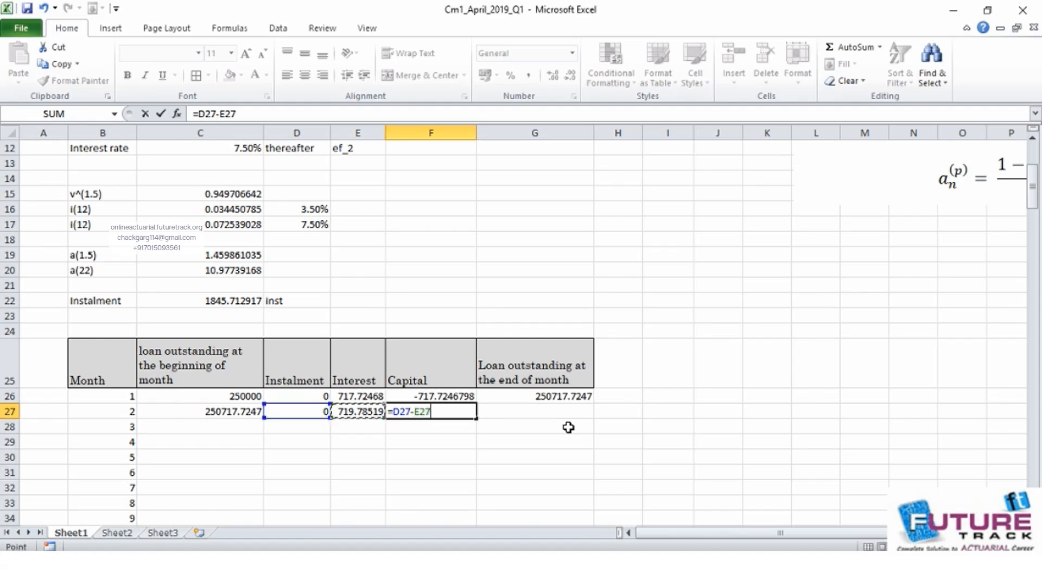
pyautogui.press('Return')
# Step: Calculate the month 2 closing loan balance in G27 with the formula =C27-F27
pyautogui.press('Right')
pyautogui.press('Up')
pyautogui.write('=')
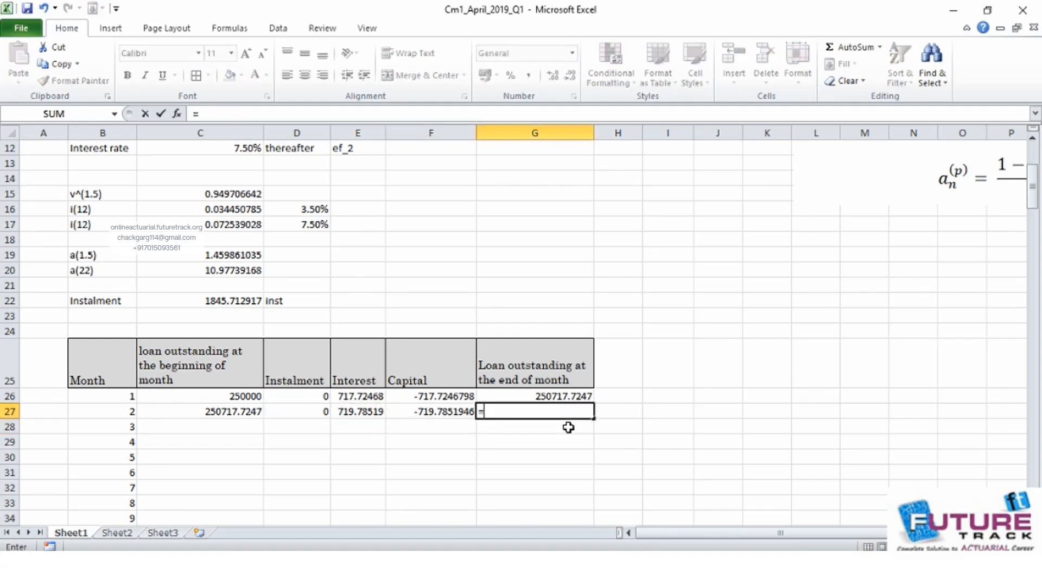
pyautogui.press('Left')
pyautogui.press('Left')
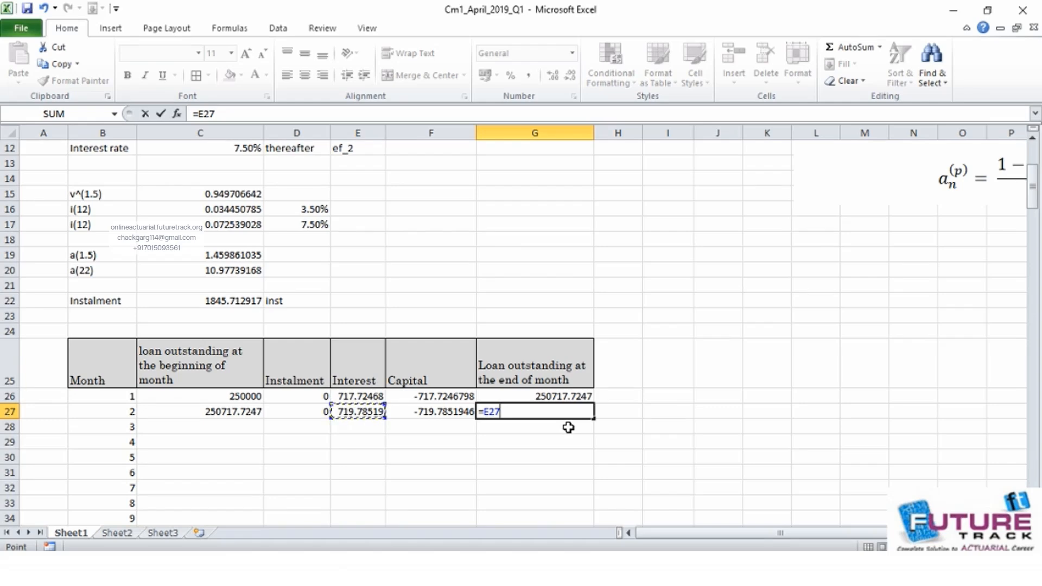
pyautogui.press('Left')
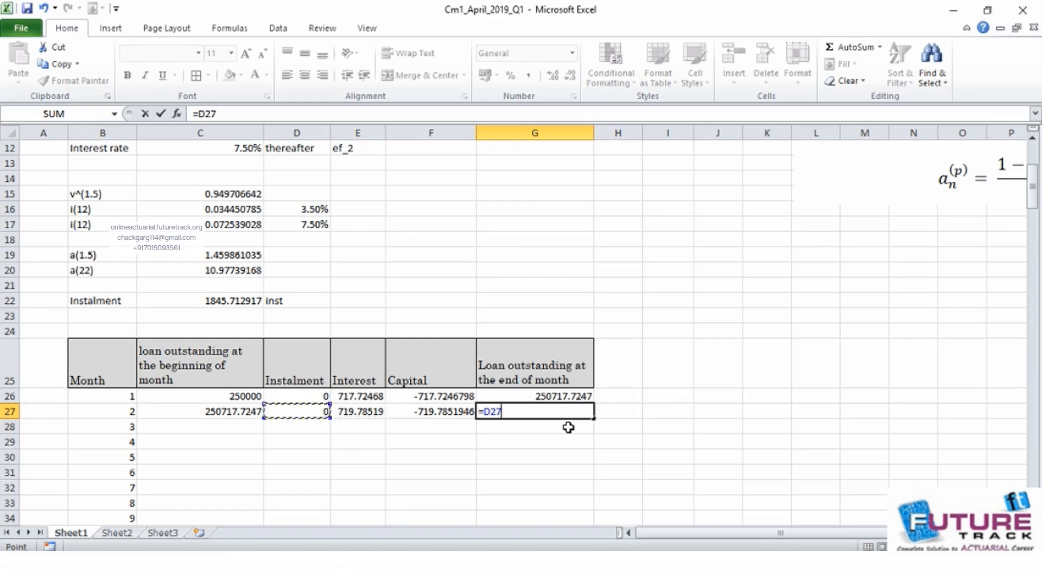
pyautogui.press('Left')
pyautogui.write('-')
pyautogui.press('Left')
pyautogui.press('Left')
pyautogui.press('Return')
# Step: Fill the month 2 row C27:G27 down through month 18 in row 43
pyautogui.press('Up')
pyautogui.press('Left')
pyautogui.press('Left')
pyautogui.press('Left')
pyautogui.press('Left')
pyautogui.hotkey('shift', 'Right')
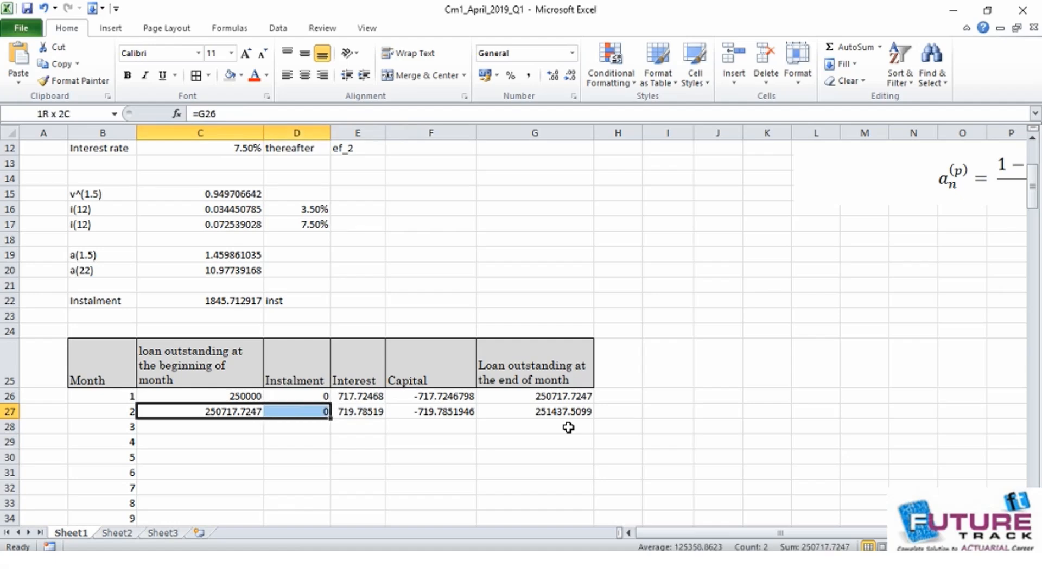
pyautogui.hotkey('shift', 'Right')
pyautogui.hotkey('shift', 'Right')
pyautogui.hotkey('shift', 'Right')
pyautogui.hotkey('shift', 'Down')
pyautogui.hotkey('shift', 'Down')
pyautogui.hotkey('shift', 'Down')
pyautogui.hotkey('shift', 'Down')
pyautogui.hotkey('shift', 'Down')
pyautogui.hotkey('shift', 'Down')
pyautogui.hotkey('shift', 'Down')
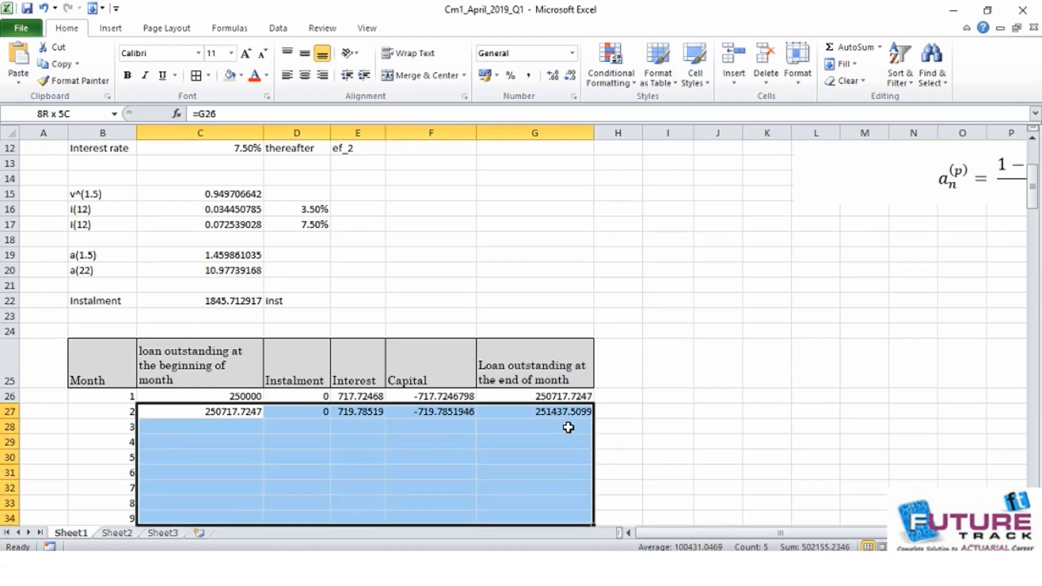
pyautogui.hotkey('shift', 'Down')
pyautogui.hotkey('shift', 'Down')
pyautogui.hotkey('shift', 'Down')
pyautogui.hotkey('shift', 'Down')
pyautogui.hotkey('shift', 'Down')
pyautogui.hotkey('shift', 'Down')
pyautogui.hotkey('shift', 'Down')
pyautogui.hotkey('shift', 'Down')
pyautogui.hotkey('shift', 'Down')
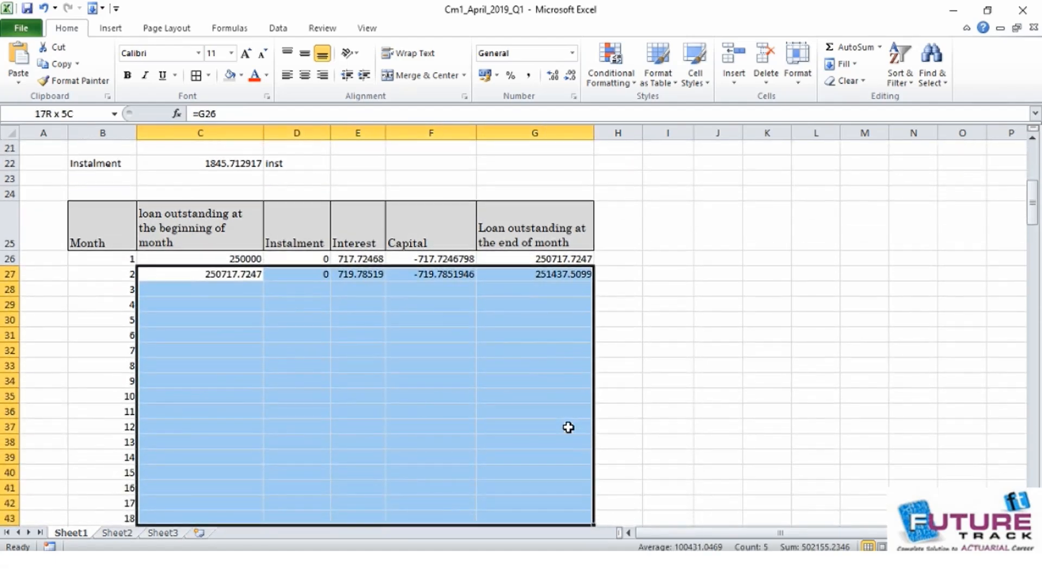
pyautogui.hotkey('shift', 'Down')
pyautogui.hotkey('shift', 'Up')
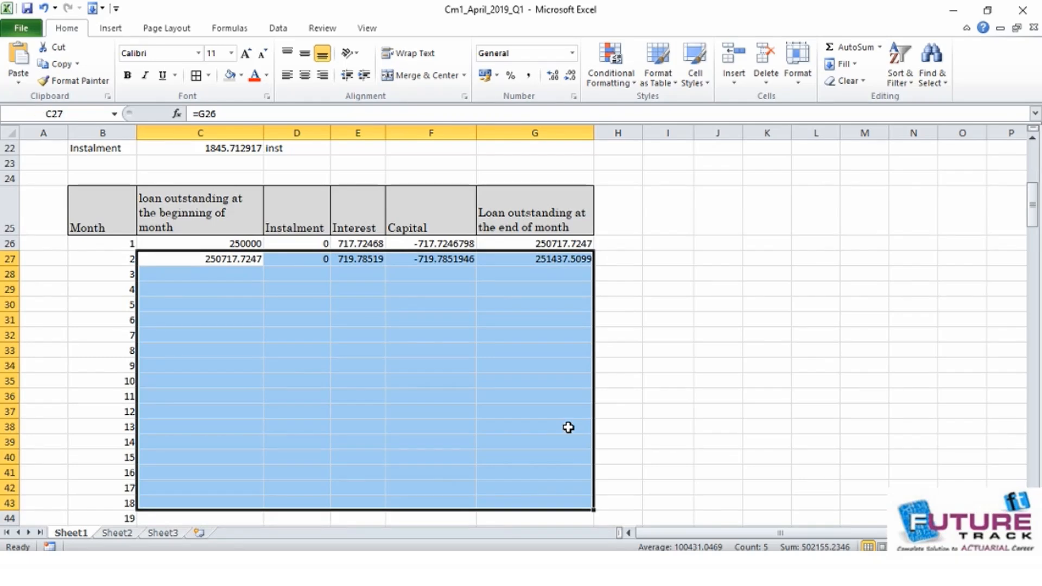
pyautogui.hotkey('ctrl', 'd')
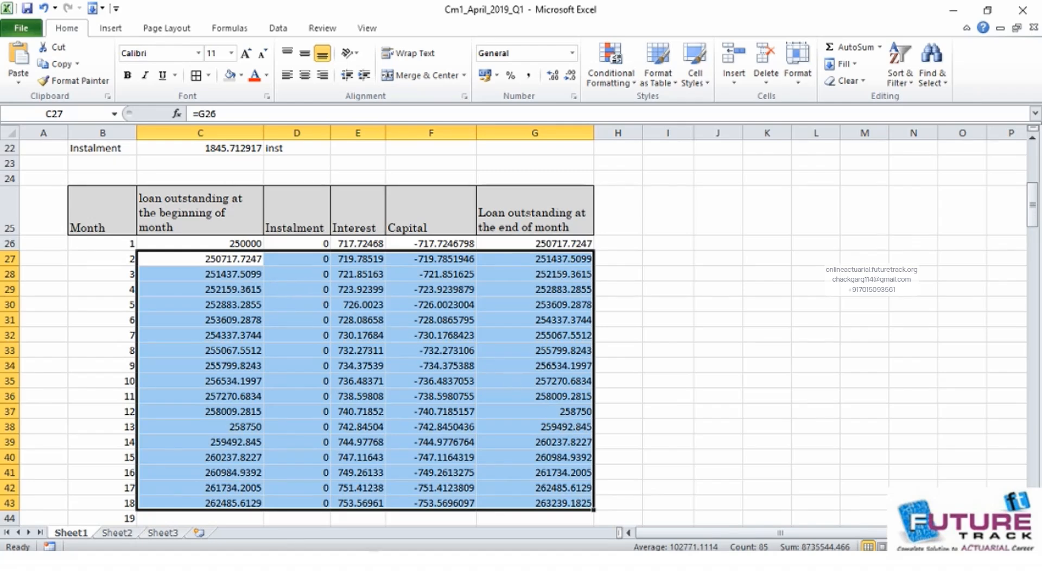
# Step: Link the month 19 opening loan balance in C44 to the month 18 closing balance with =G43
pyautogui.click(525, 502)
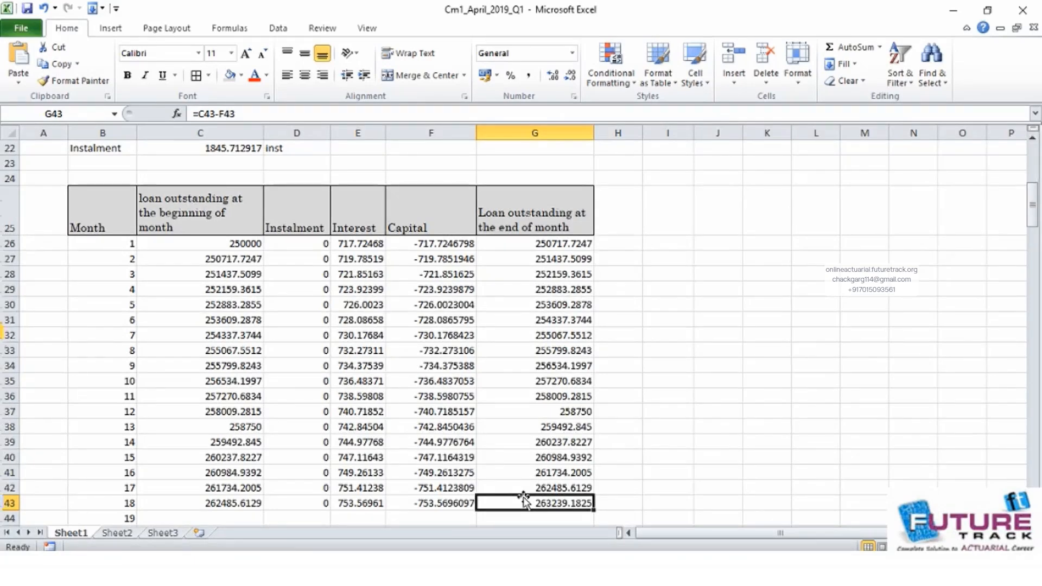
pyautogui.scroll(-3, 525, 501)
pyautogui.hscroll(1, 525, 502)
pyautogui.click(169, 332)
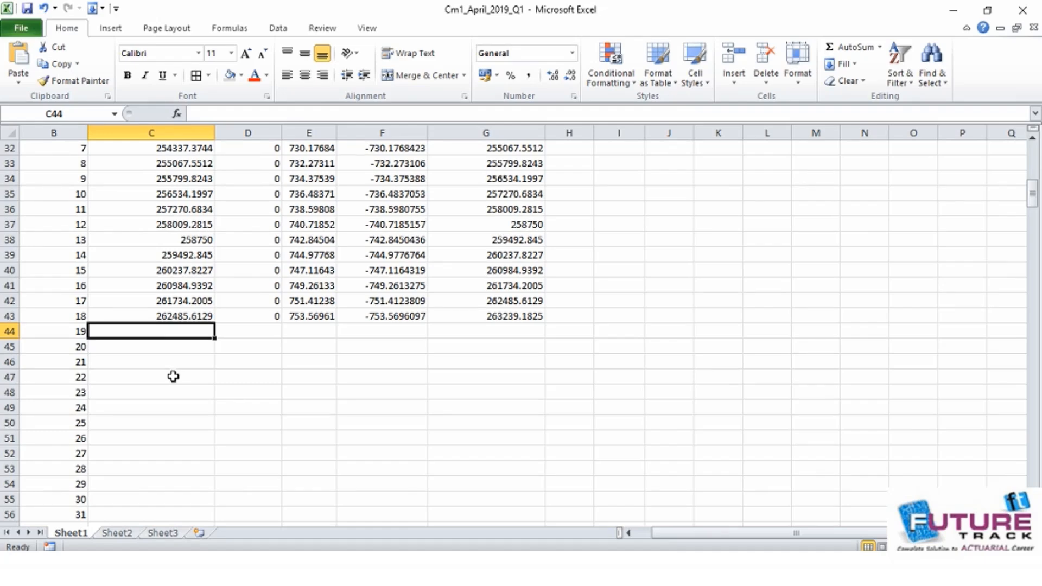
pyautogui.write('=')
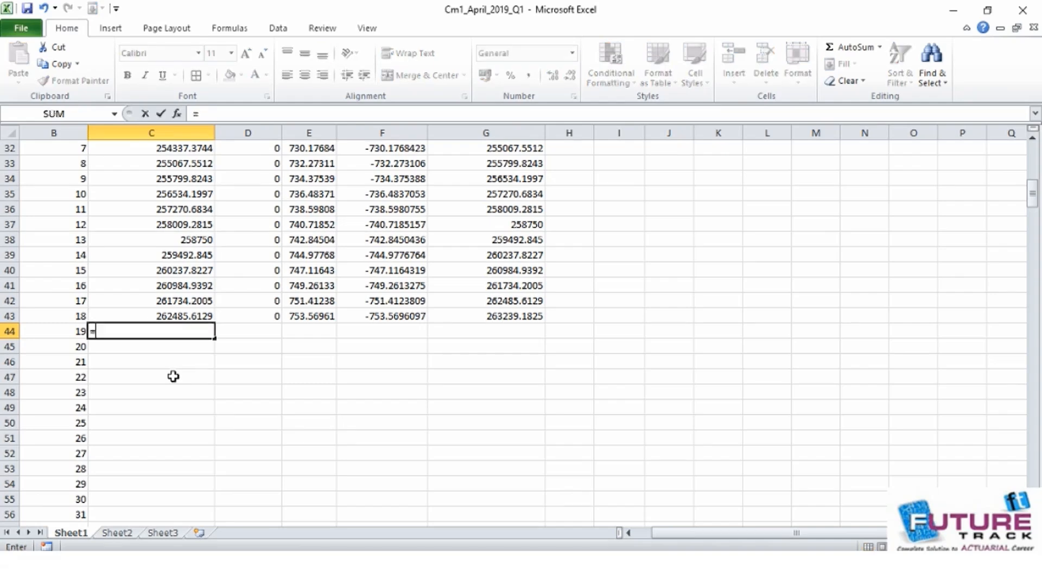
pyautogui.press('Right')
pyautogui.press('Right')
pyautogui.press('Right')
pyautogui.press('Right')
pyautogui.press('Right')
pyautogui.press('Left')
pyautogui.press('Up')
pyautogui.press('Return')
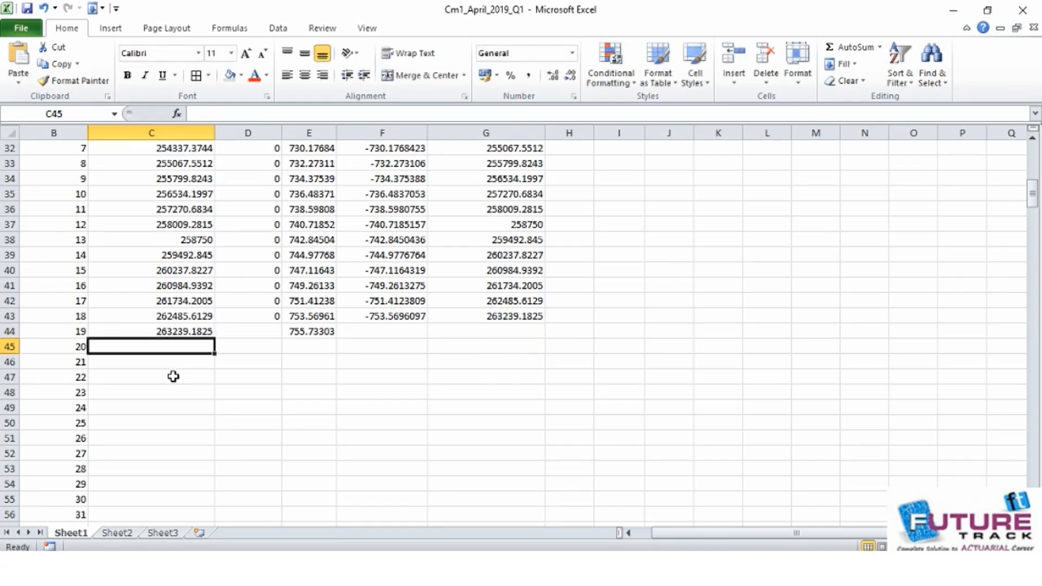
# Step: Set the month 19 instalment in D44 to the named instalment value with =inst
pyautogui.press('Up')
pyautogui.press('Right')
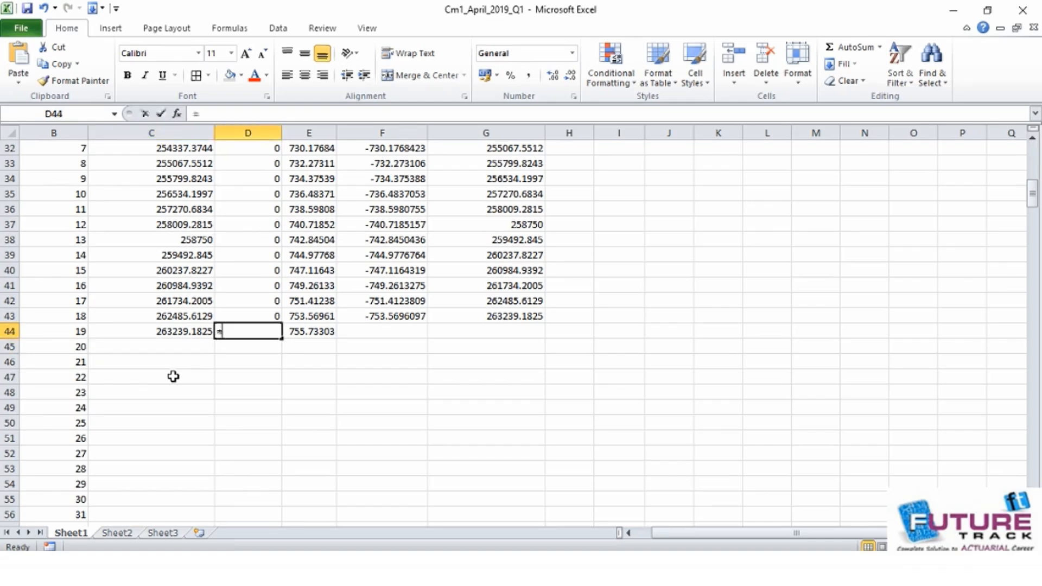
pyautogui.write('=ins')
pyautogui.press('Tab')
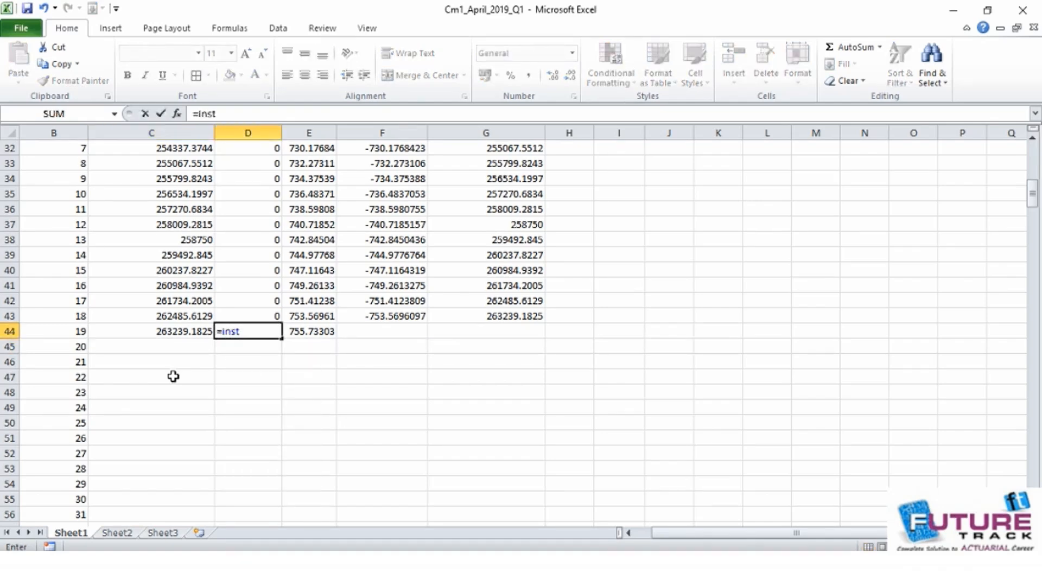
pyautogui.press('Tab')
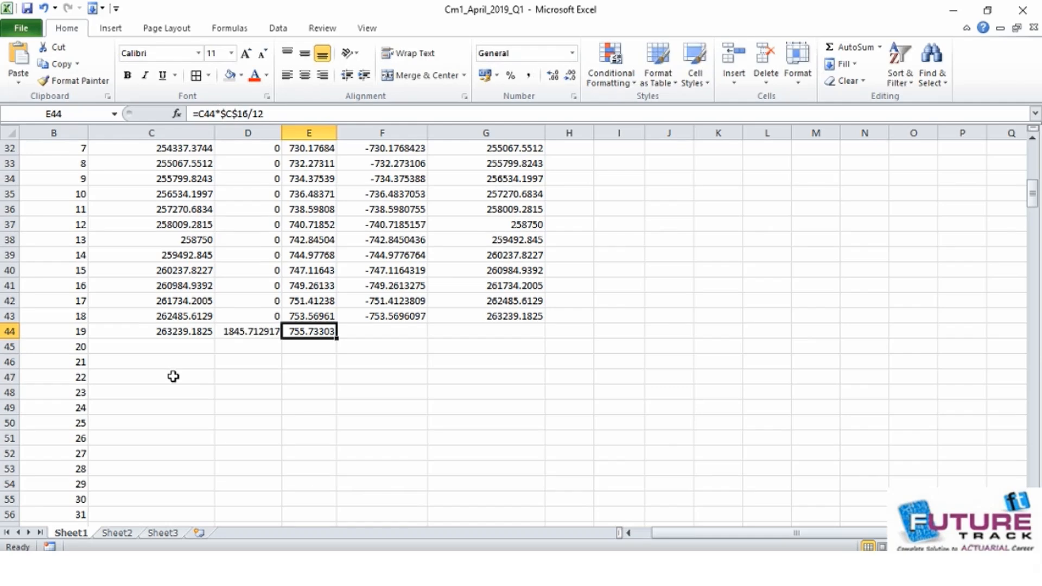
pyautogui.press('Left')
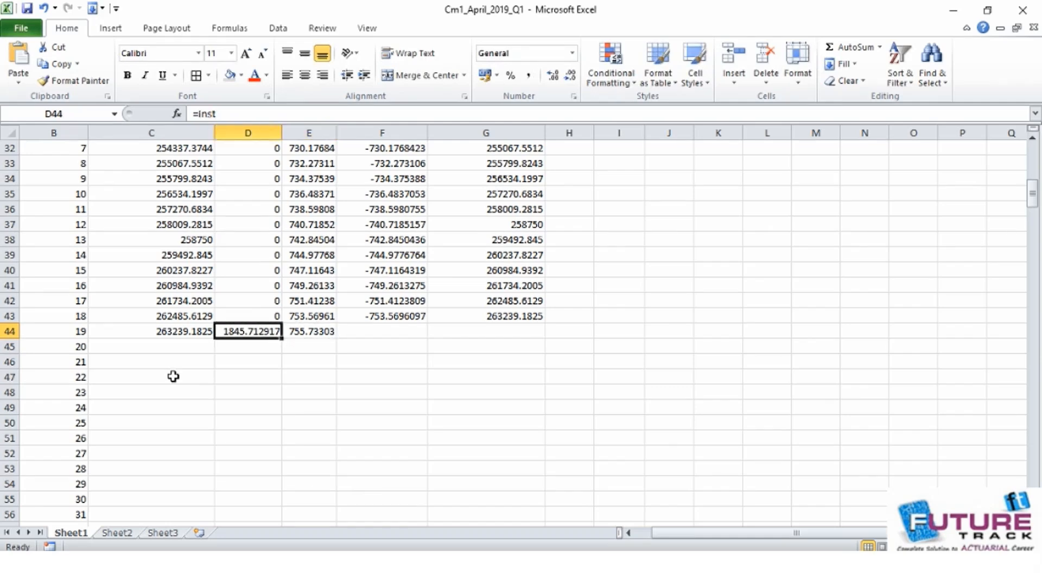
# Step: Calculate the month 19 capital repayment in F44 with the formula =D44-E44
pyautogui.press('Right')
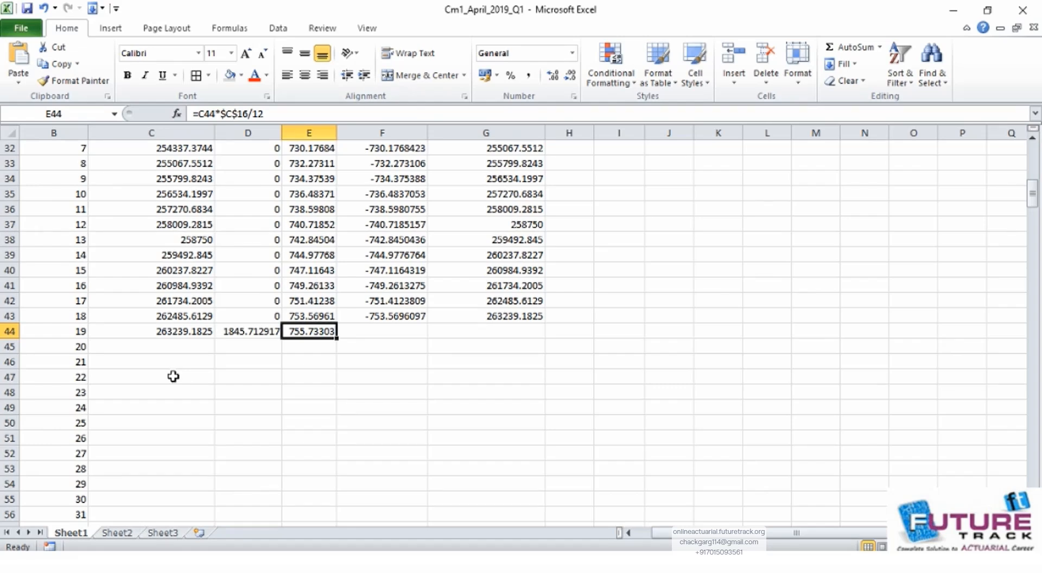
pyautogui.press('Right')
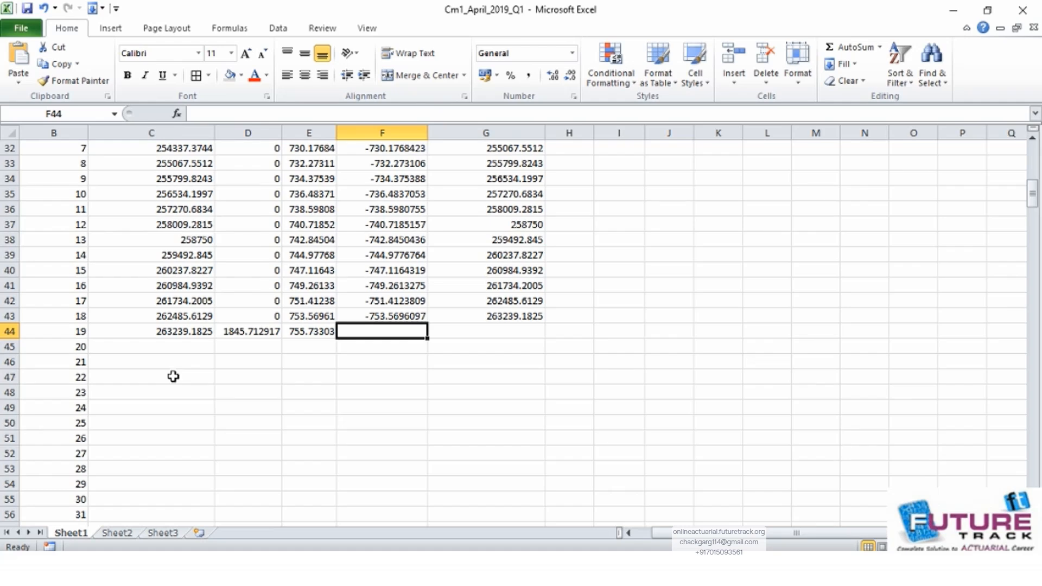
pyautogui.write('=')
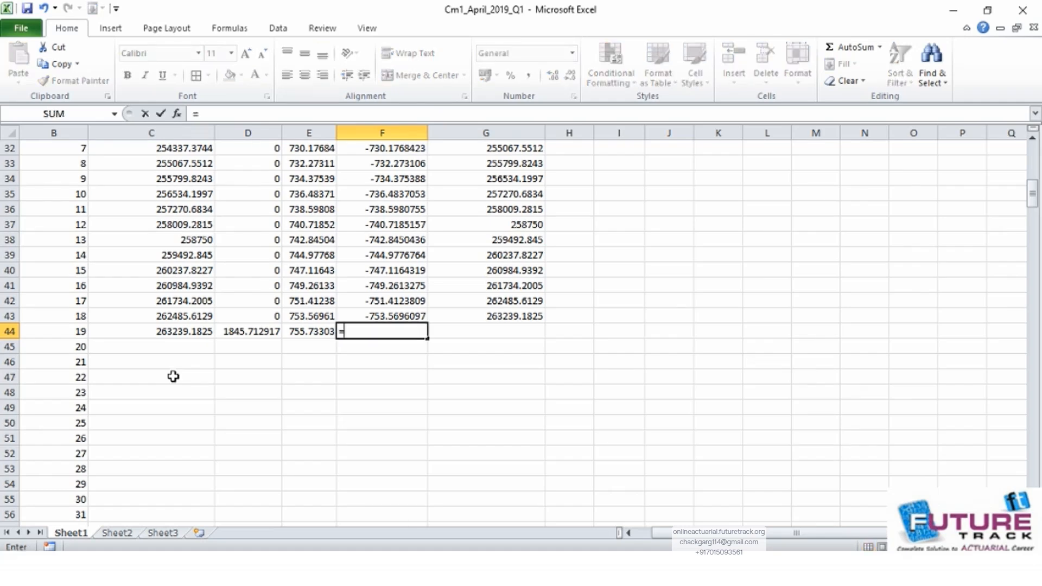
pyautogui.press('Left')
pyautogui.press('Left')
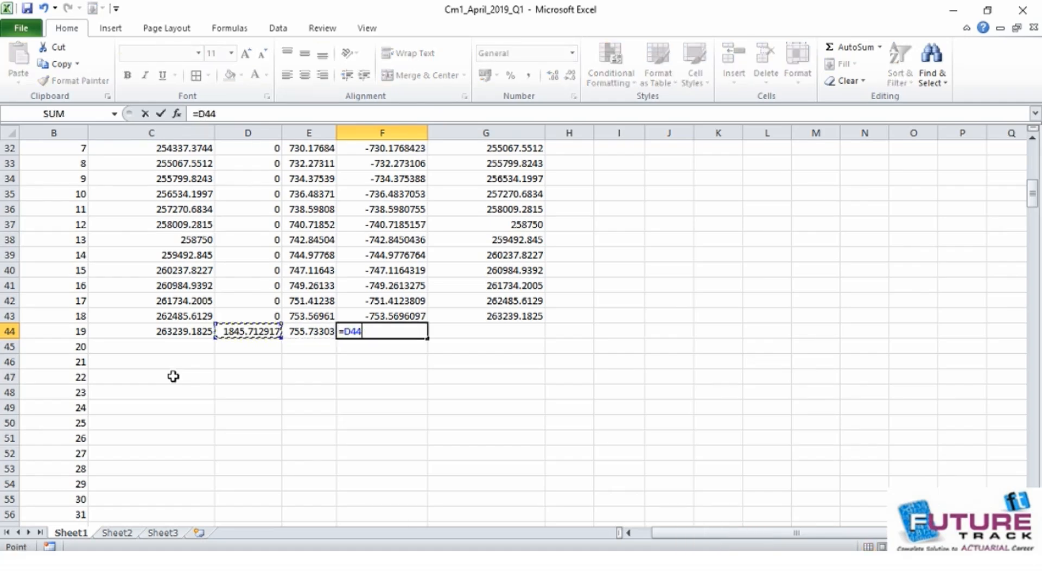
pyautogui.write('-')
pyautogui.press('Left')
pyautogui.press('Return')
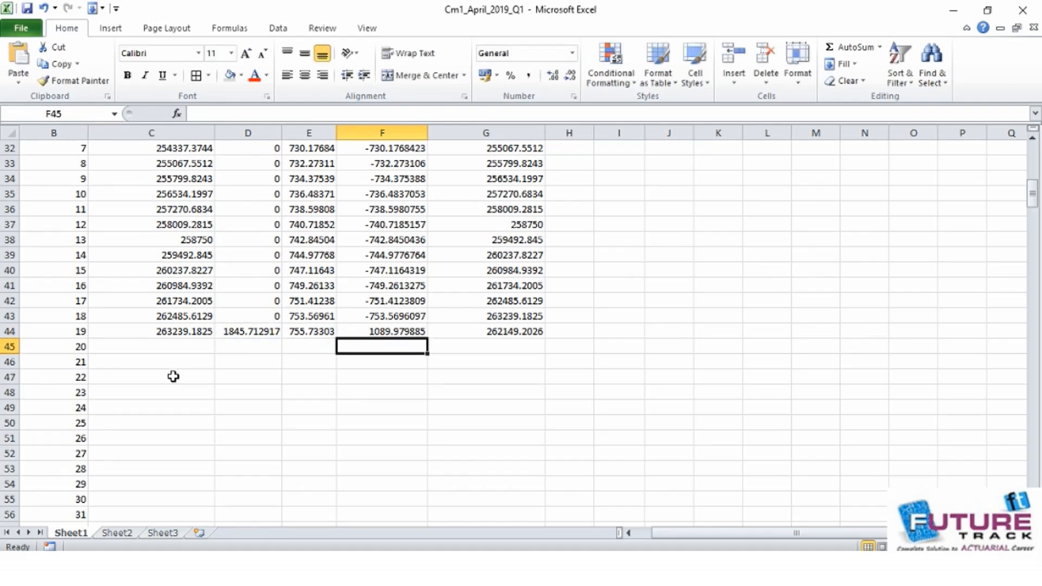
# Step: Fill the month 19 row C44:G44 down through month 36 in row 61
pyautogui.press('Right')
pyautogui.press('Up')
pyautogui.press('Left')
pyautogui.press('Left')
pyautogui.press('Left')
pyautogui.press('Left')
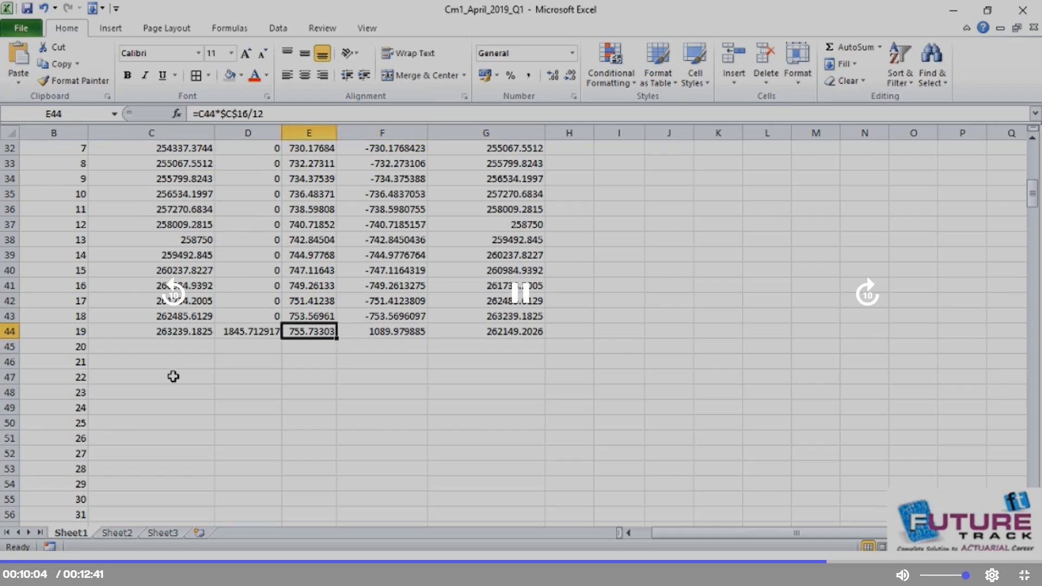
pyautogui.hotkey('shift', 'Right')
pyautogui.hotkey('shift', 'Right')
pyautogui.hotkey('shift', 'Right')
pyautogui.hotkey('shift', 'Right')
pyautogui.hotkey('shift', 'Right')
pyautogui.hotkey('shift', 'Left')
pyautogui.hotkey('shift', 'Down')
pyautogui.hotkey('shift', 'Down')
pyautogui.hotkey('shift', 'Down')
pyautogui.hotkey('shift', 'Down')
pyautogui.hotkey('shift', 'Down')
pyautogui.hotkey('shift', 'Down')
pyautogui.hotkey('shift', 'Down')
pyautogui.hotkey('shift', 'Down')
pyautogui.hotkey('shift', 'Down')
pyautogui.hotkey('shift', 'Down')
pyautogui.hotkey('shift', 'Down')
pyautogui.hotkey('shift', 'Down')
pyautogui.hotkey('shift', 'Down')
pyautogui.hotkey('shift', 'Down')
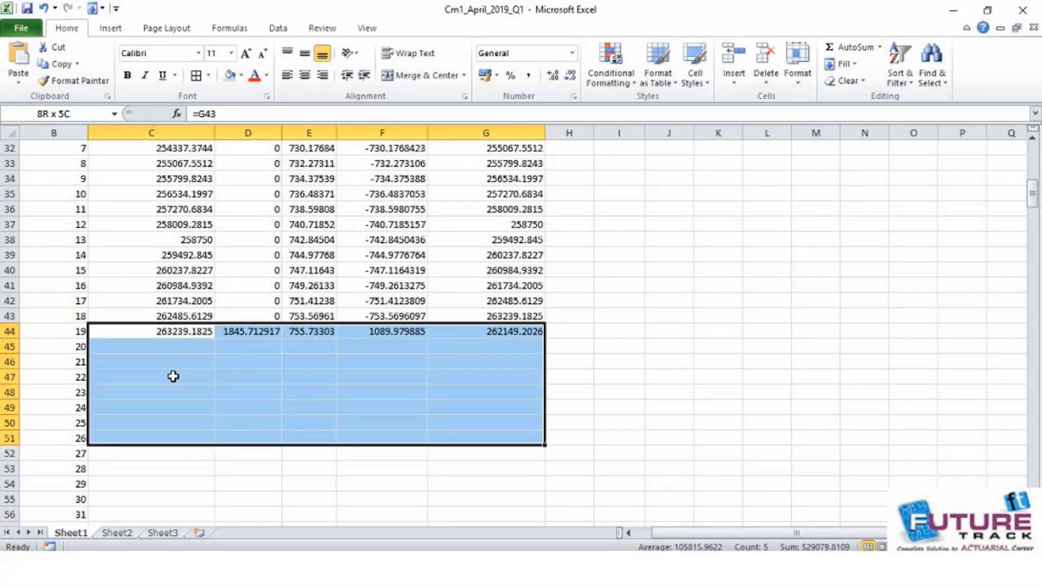
pyautogui.hotkey('shift', 'Down')
pyautogui.hotkey('shift', 'Down')
pyautogui.hotkey('shift', 'Down')
pyautogui.hotkey('shift', 'Down')
pyautogui.hotkey('shift', 'Down')
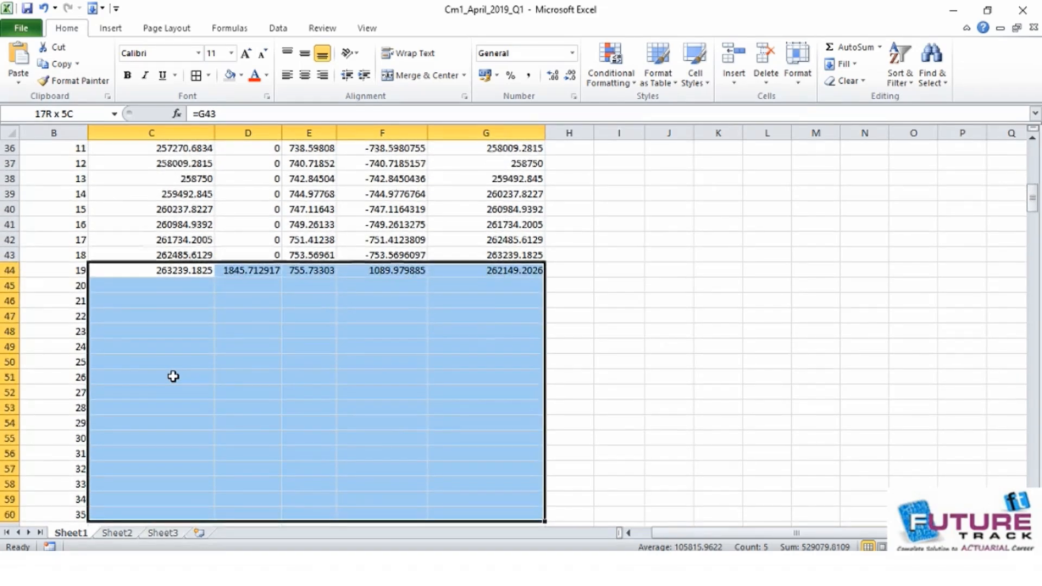
pyautogui.hotkey('shift', 'Up')
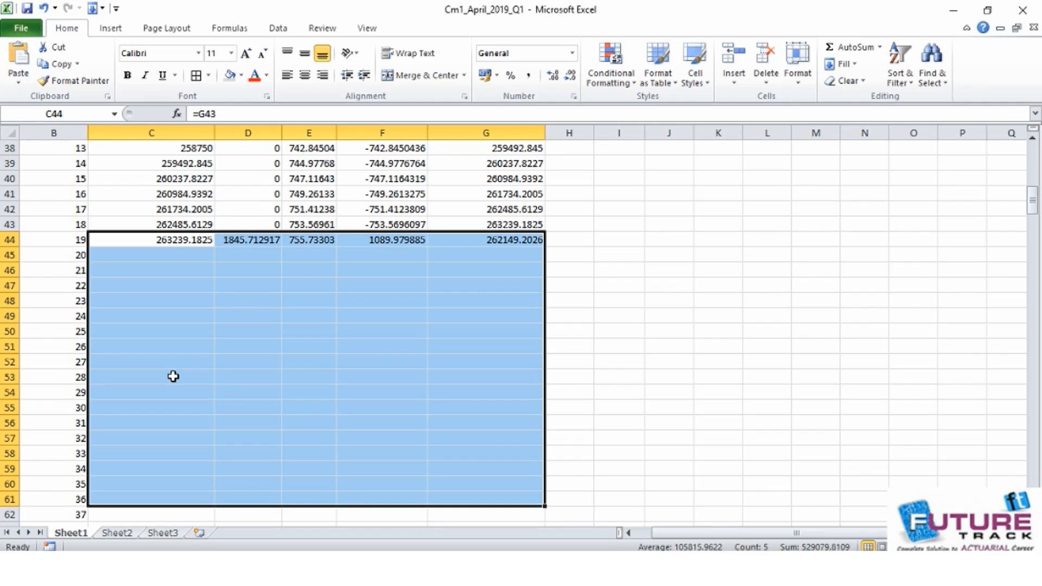
pyautogui.hotkey('ctrl', 'd')
pyautogui.press('Left')
pyautogui.press('Left')
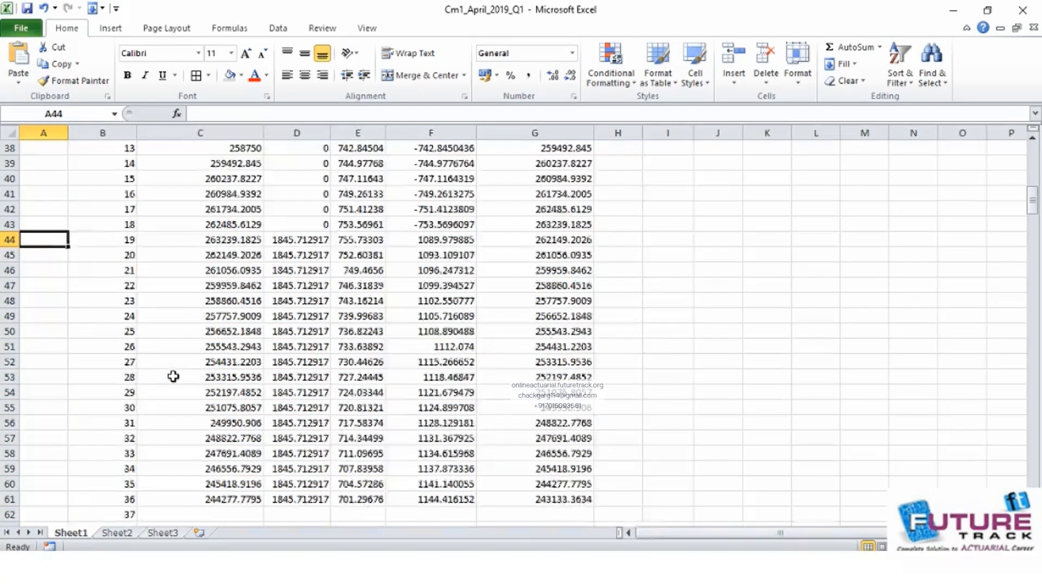
# Step: Merge and center the cells H61:L61 beside the month 36 row
pyautogui.press('Right')
pyautogui.press('Right')
pyautogui.press('Right')
pyautogui.press('Down')
pyautogui.press('Down')
pyautogui.press('Down')
pyautogui.press('Down')
pyautogui.press('Down')
pyautogui.press('Down')
pyautogui.press('Down')
pyautogui.press('Down')
pyautogui.press('Down')
pyautogui.press('Down')
pyautogui.press('Down')
pyautogui.press('Down')
pyautogui.press('Down')
pyautogui.press('Down')
pyautogui.press('Down')
pyautogui.press('Down')
pyautogui.press('Down')
pyautogui.press('Right')
pyautogui.press('Right')
pyautogui.press('Right')
pyautogui.press('Right')
pyautogui.hotkey('shift', 'Right')
pyautogui.hotkey('shift', 'Right')
pyautogui.hotkey('shift', 'Right')
pyautogui.hotkey('shift', 'Right')
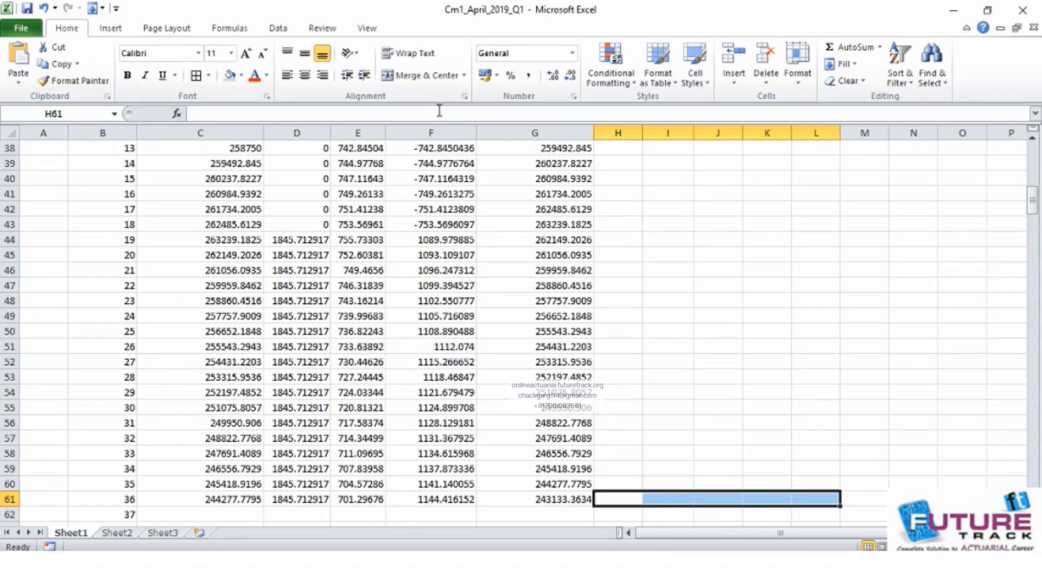
pyautogui.click(414, 72)
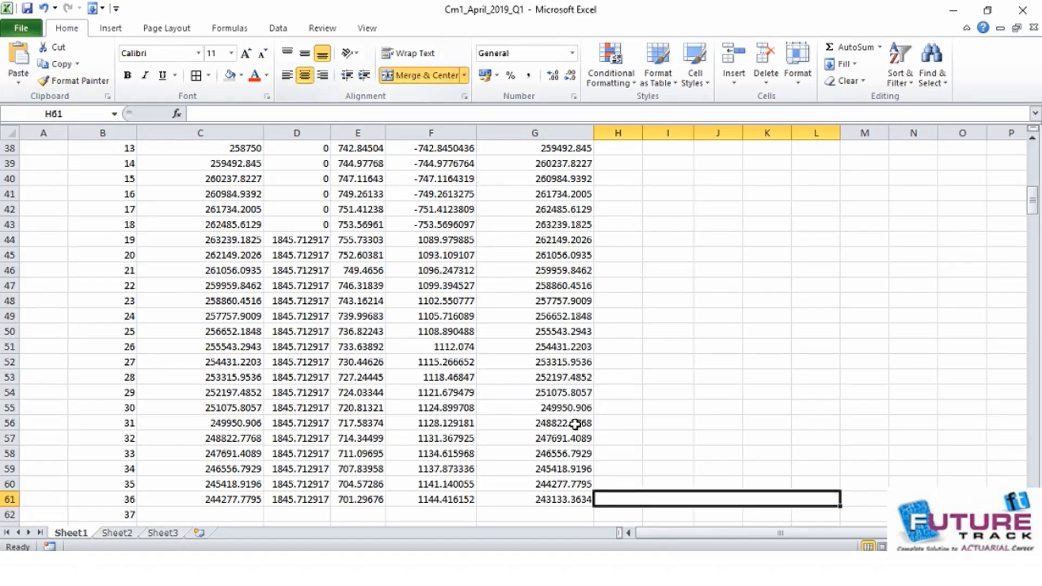
# Step: Enter the note "Interest rate is 3.5%" in the merged cell H61
pyautogui.doubleClick(646, 500)
pyautogui.write('Int')
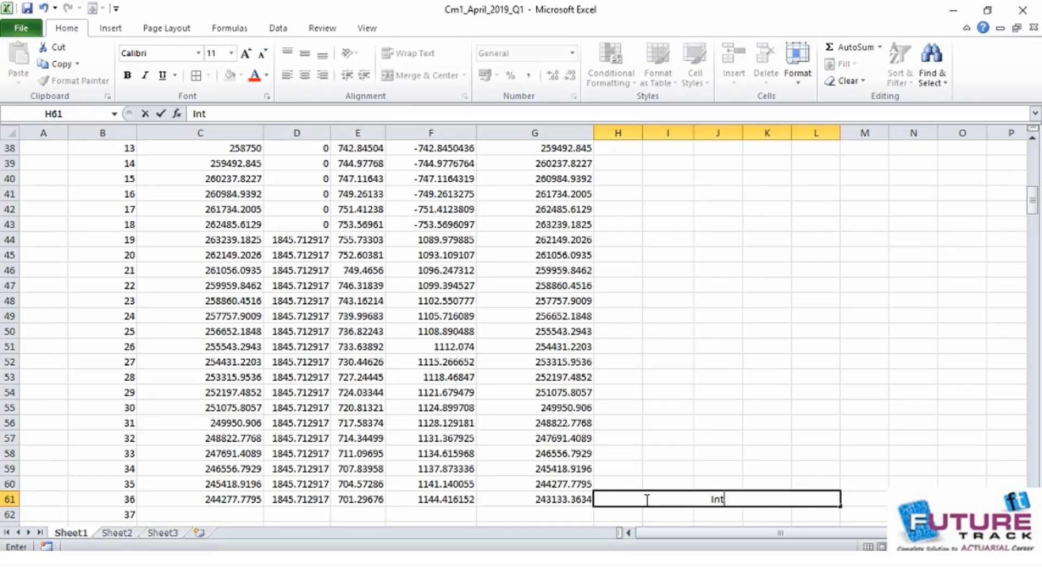
pyautogui.write('erest earn')
pyautogui.press('BackSpace')
pyautogui.press('BackSpace')
pyautogui.press('BackSpace')
pyautogui.press('BackSpace')
pyautogui.press('BackSpace')
pyautogui.write('rate is ')
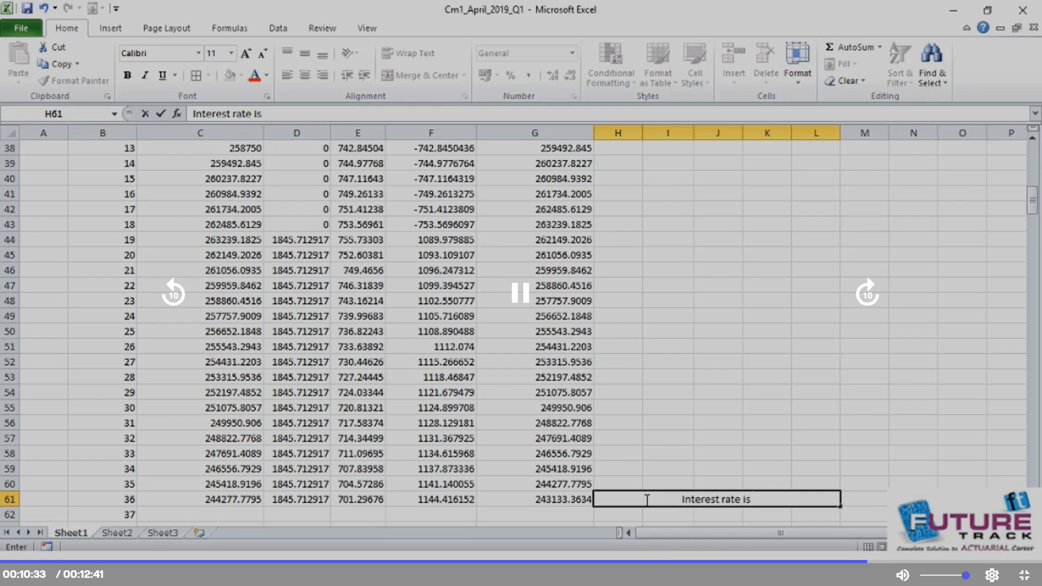
pyautogui.write('3.5')
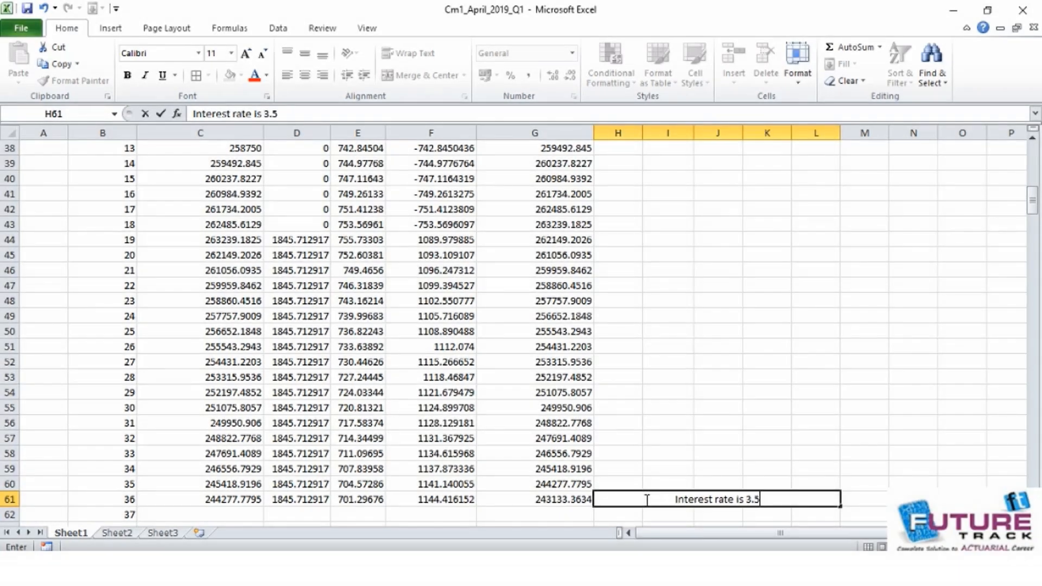
pyautogui.press('Return')
pyautogui.write('5')
pyautogui.press('BackSpace')
pyautogui.click(645, 499)
pyautogui.doubleClick(761, 499)
pyautogui.write('%')
pyautogui.press('Return')
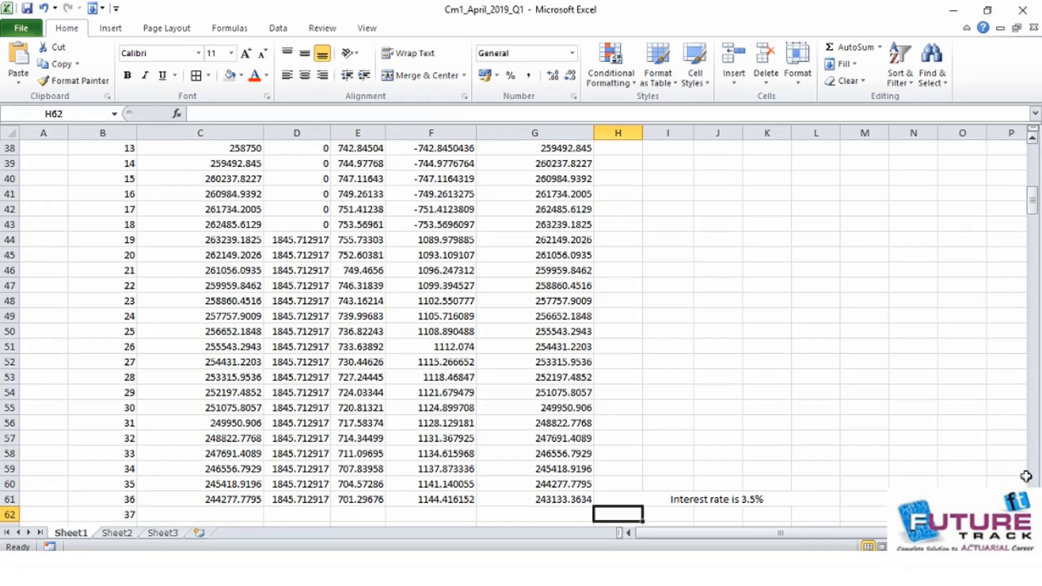
# Step: Link the month 37 opening loan balance in C62 to the month 36 closing balance with =G61
pyautogui.scroll(-2, 854, 511)
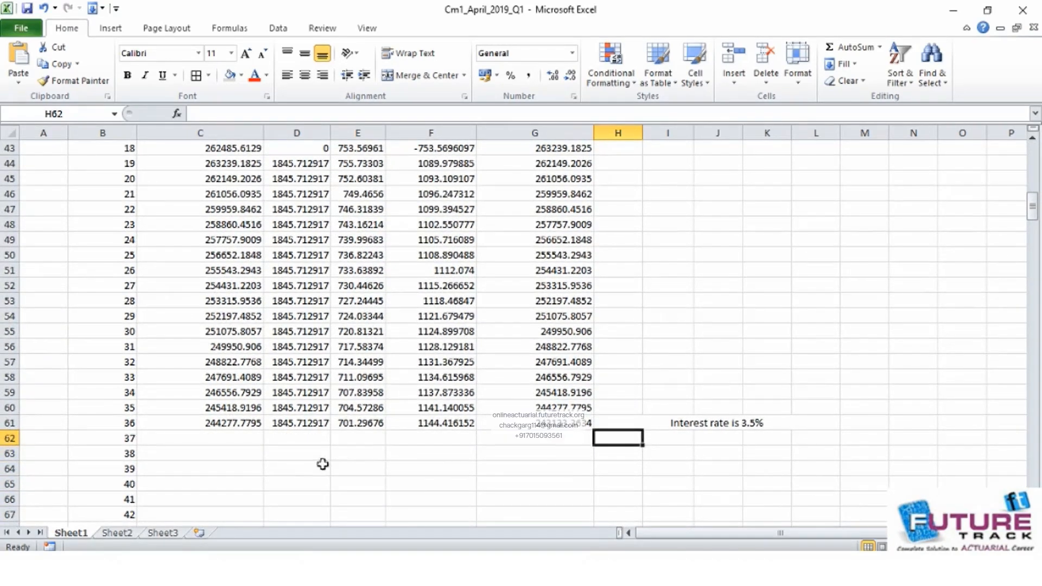
pyautogui.click(209, 438)
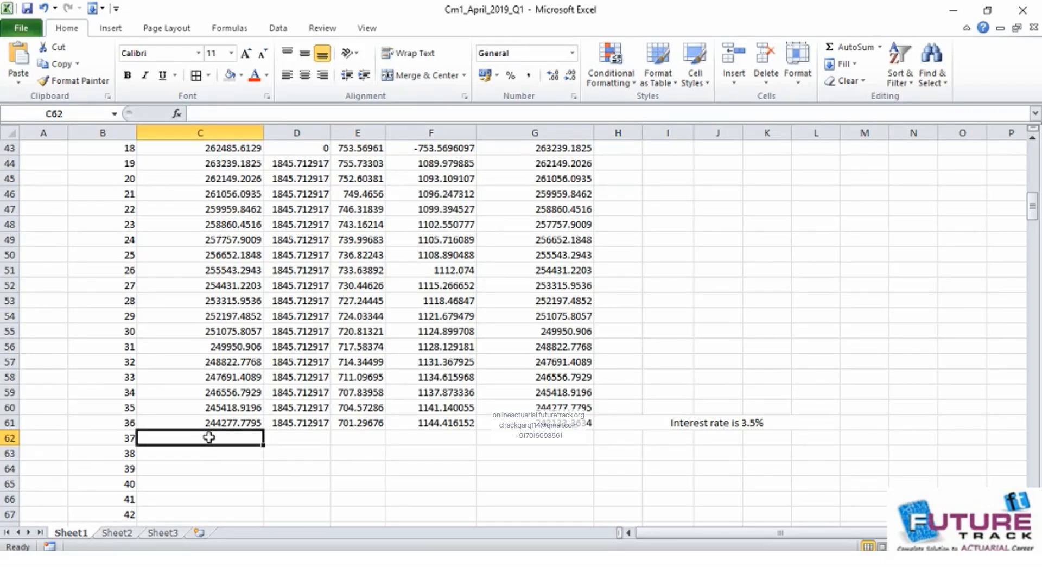
pyautogui.write('=')
pyautogui.press('Right')
pyautogui.press('Right')
pyautogui.press('Right')
pyautogui.press('Right')
pyautogui.press('Right')
pyautogui.press('Left')
pyautogui.press('Up')
pyautogui.press('Return')
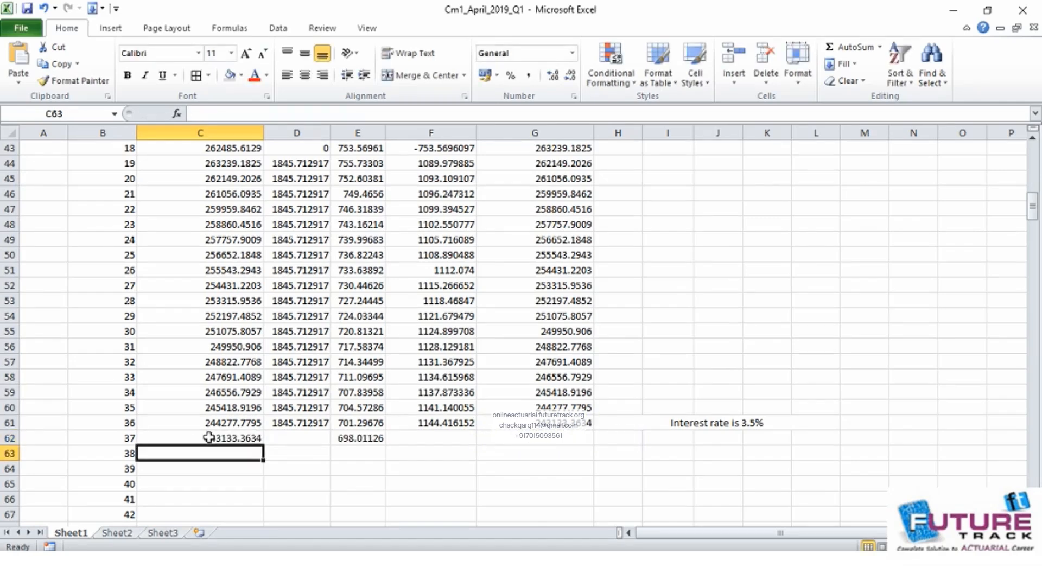
# Step: Set the month 37 instalment in D62 to the named instalment value with =inst
pyautogui.press('Up')
pyautogui.press('Right')
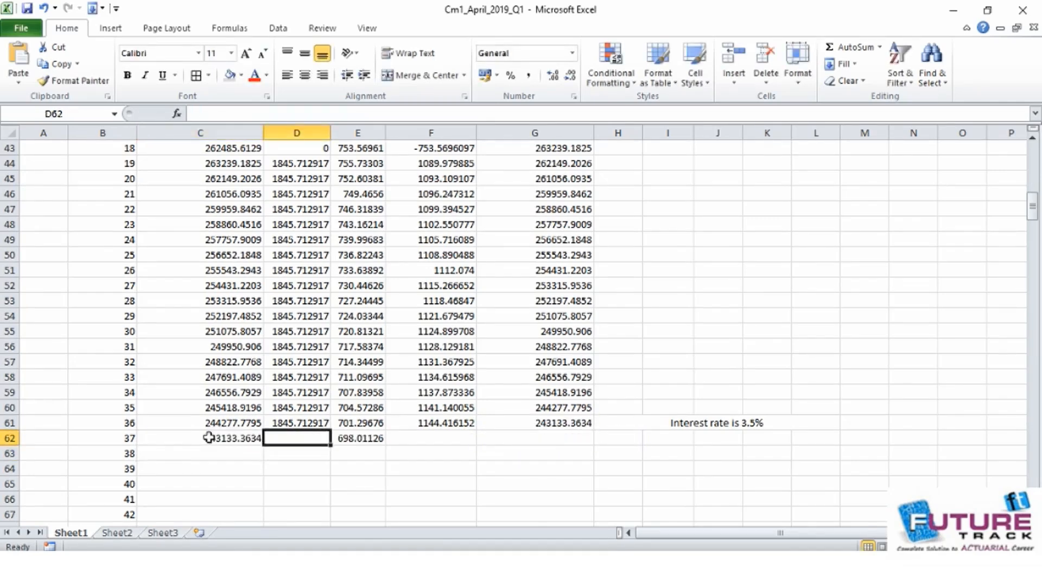
pyautogui.write('=in')
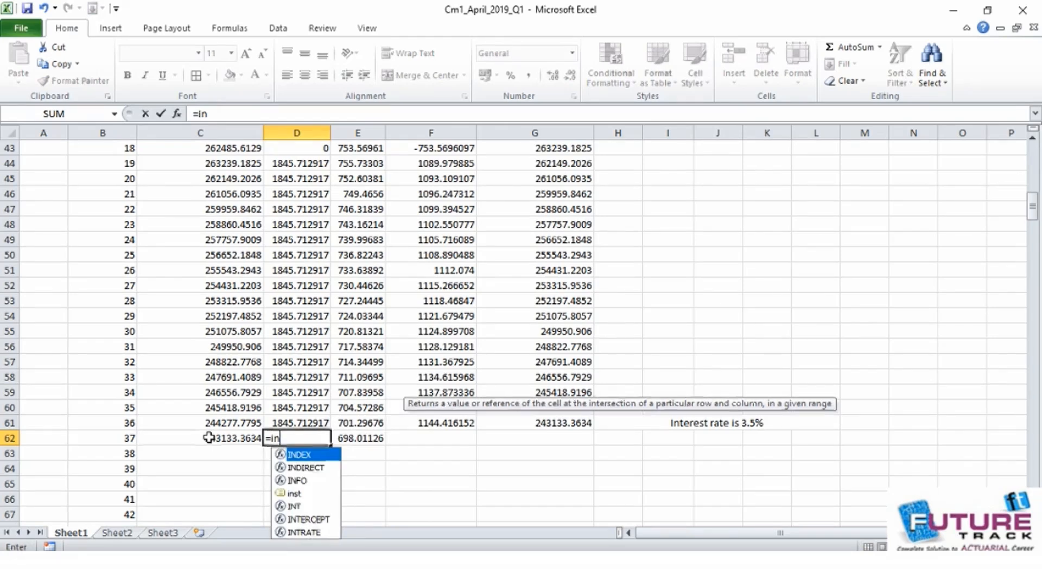
pyautogui.press('Left')
pyautogui.press('Left')
pyautogui.click(301, 433)
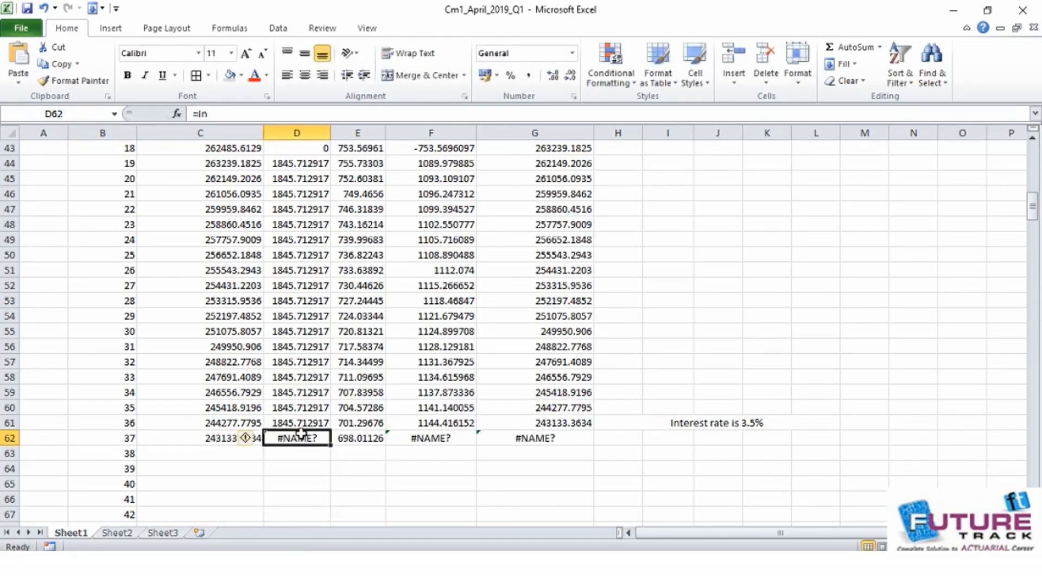
pyautogui.write('=inst')
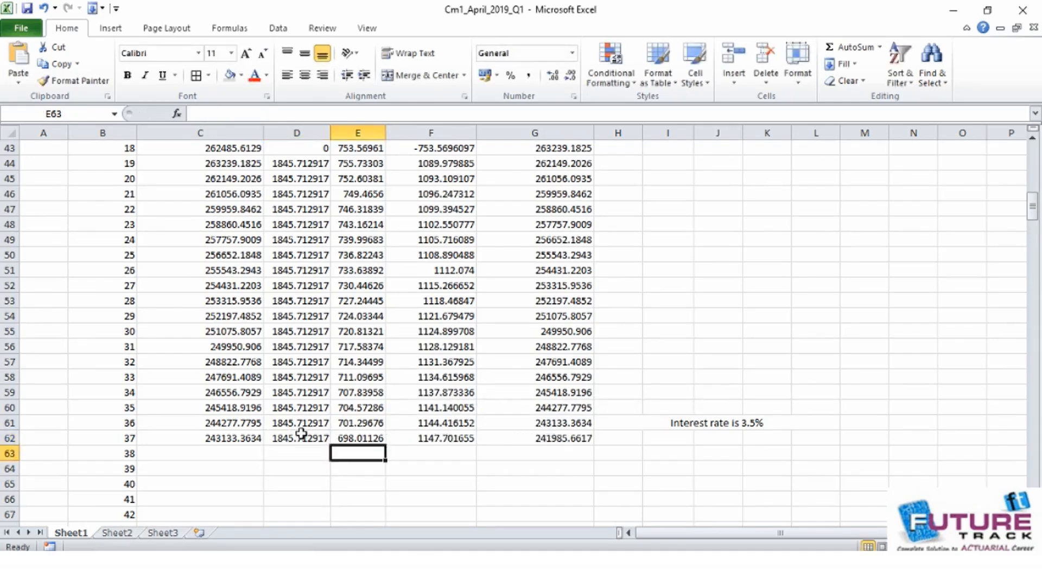
# Step: Replace the month 37 interest in E62 with the formula =C62*$C$17/12, using the i(12) rate for 7.50%
pyautogui.press('Up')
pyautogui.press('Delete')
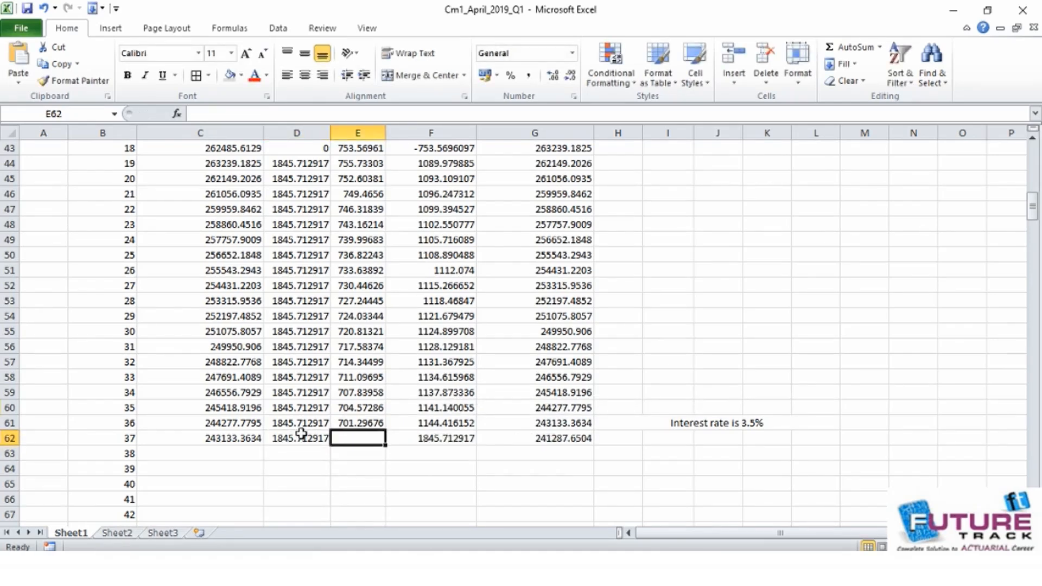
pyautogui.scroll(-1, 300, 434)
pyautogui.write('=')
pyautogui.click(235, 409)
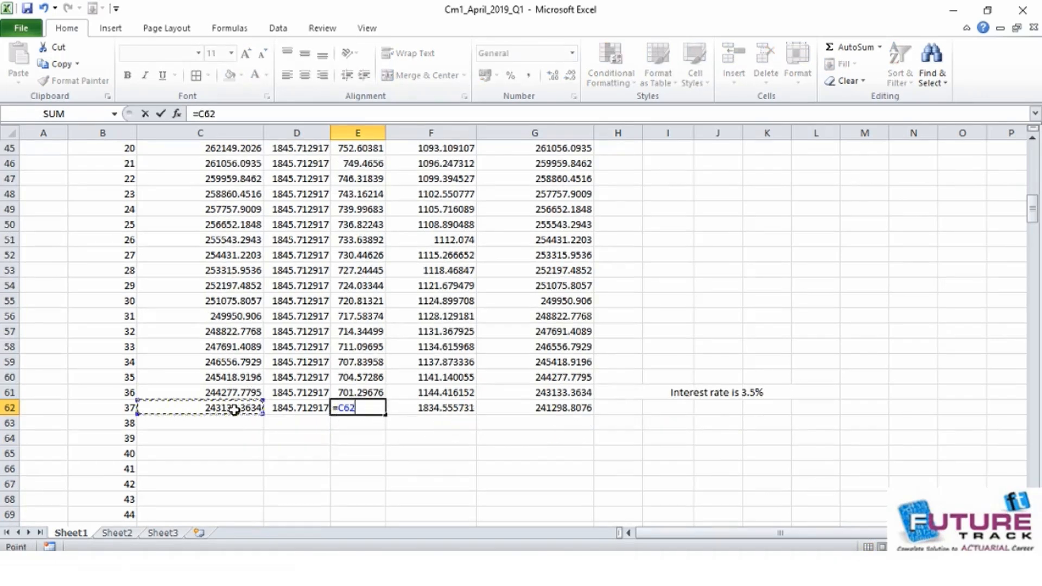
pyautogui.write('*')
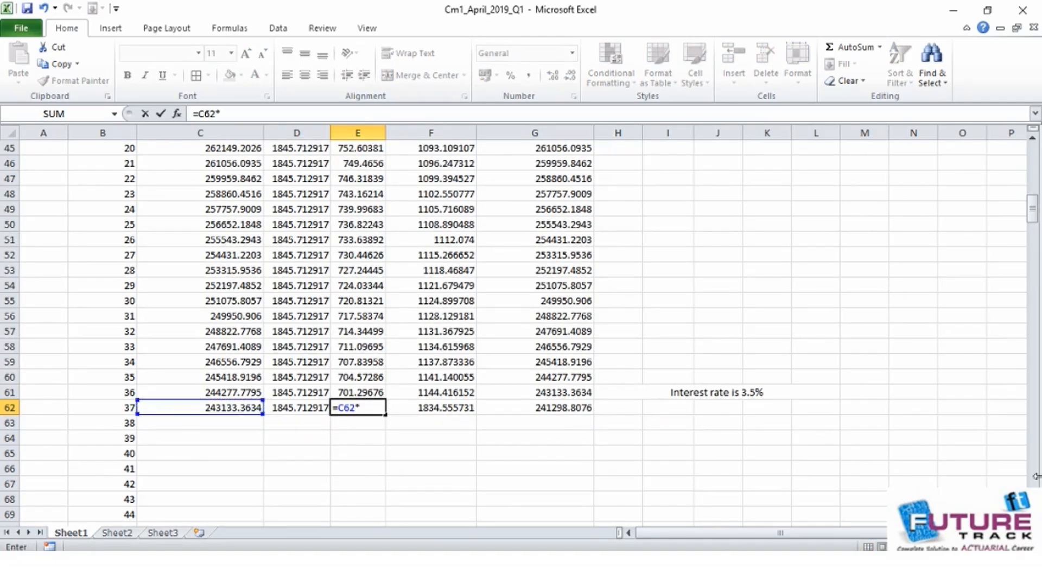
pyautogui.moveTo(1033, 210); pyautogui.dragTo(1034, 162)
pyautogui.click(240, 315)
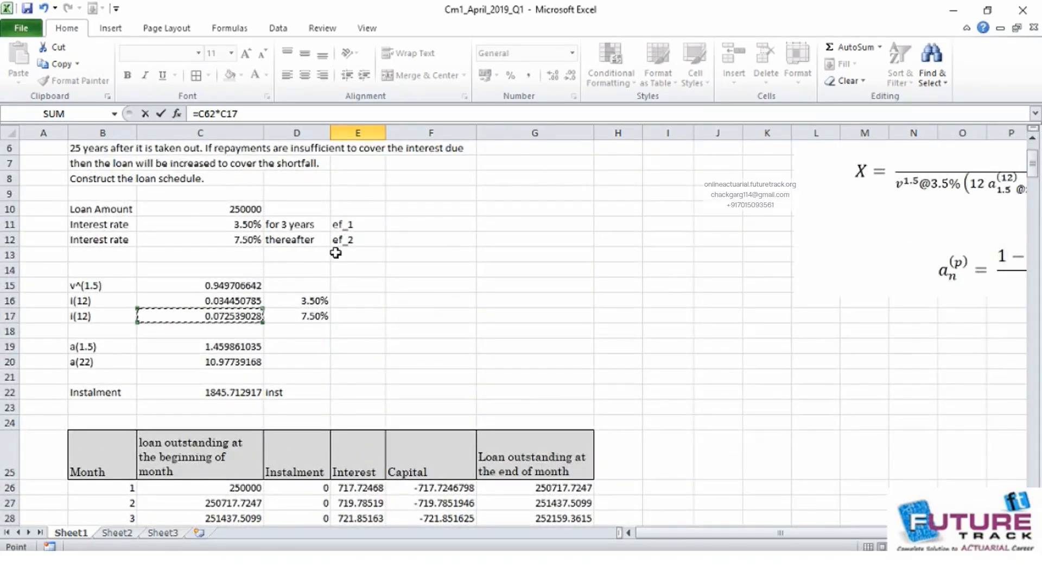
pyautogui.press('F4')
pyautogui.write('/12')
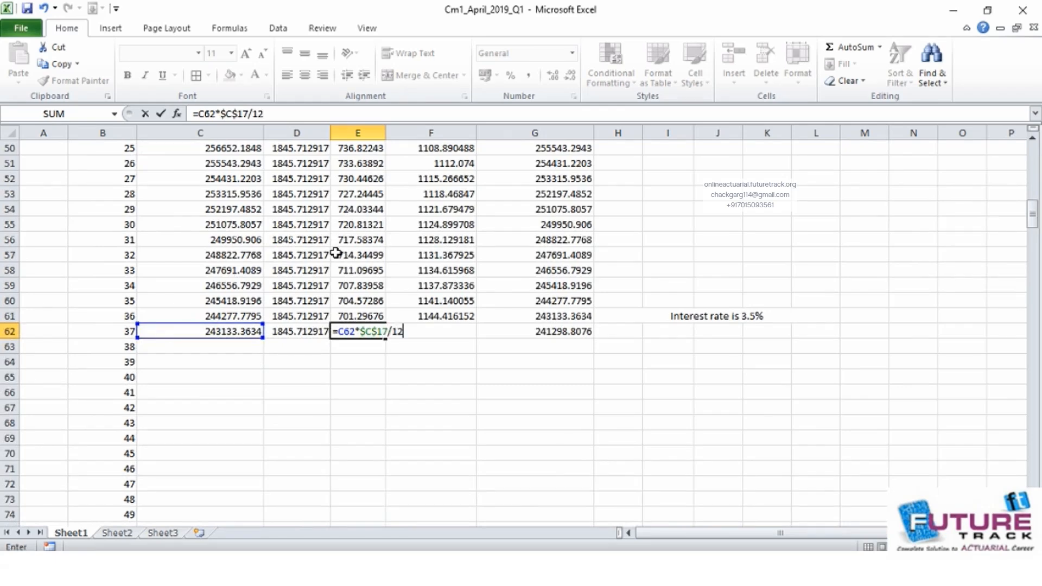
pyautogui.press('Return')
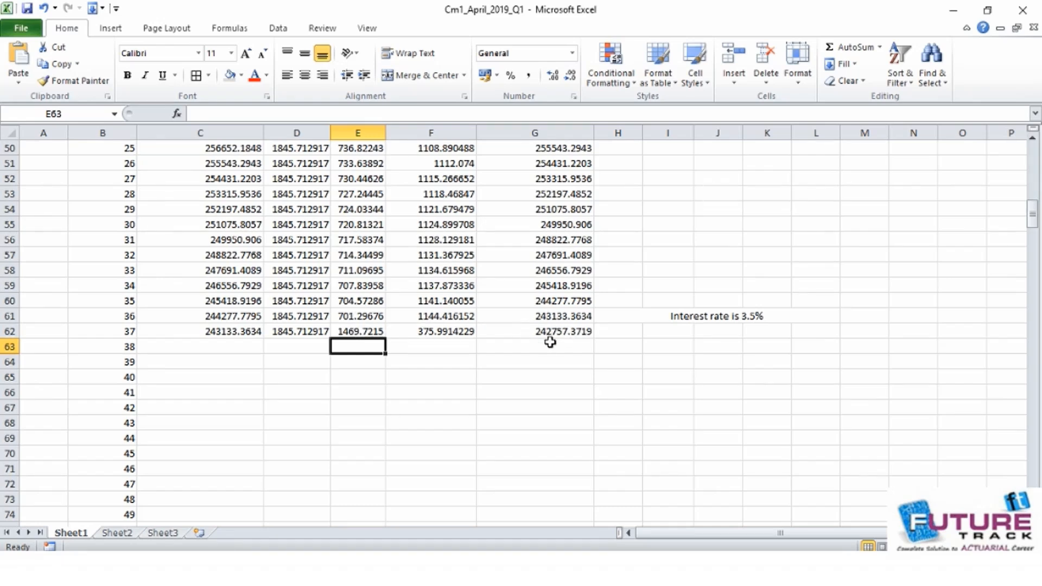
# Step: Fill the month 37 row down through the last row of the schedule, covering B62:G325
pyautogui.click(216, 332)
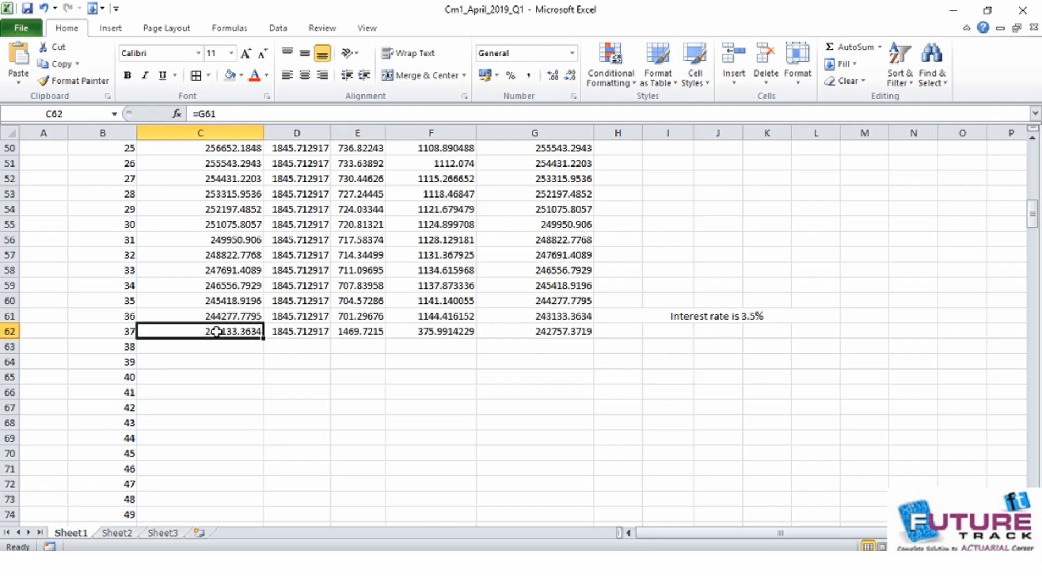
pyautogui.hotkey('shift', 'Right')
pyautogui.hotkey('shift', 'Right')
pyautogui.hotkey('shift', 'Right')
pyautogui.hotkey('shift', 'Right')
pyautogui.hotkey('shift', 'Right')
pyautogui.hotkey('shift', 'Left')
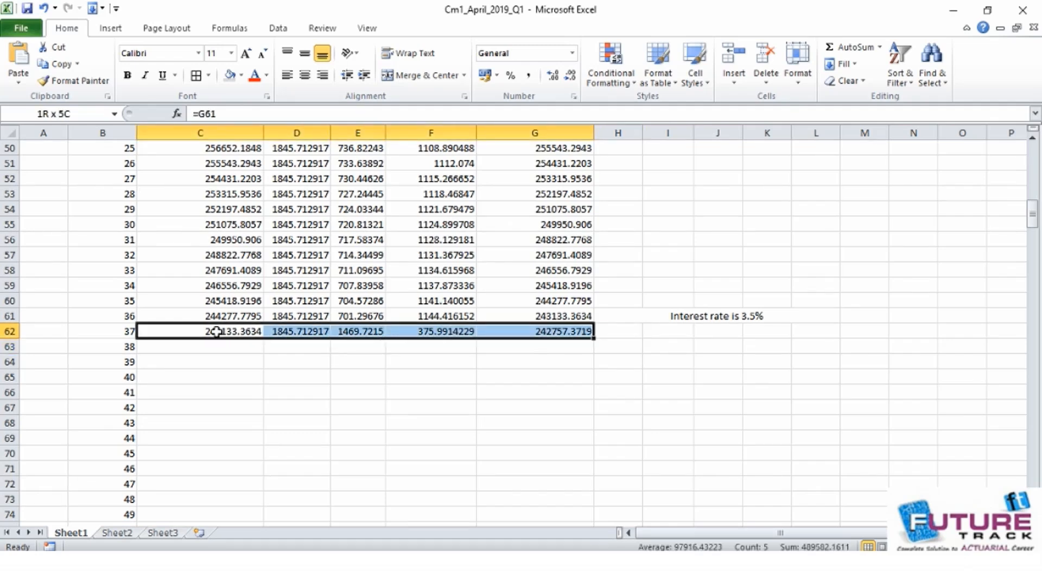
pyautogui.press('Left')
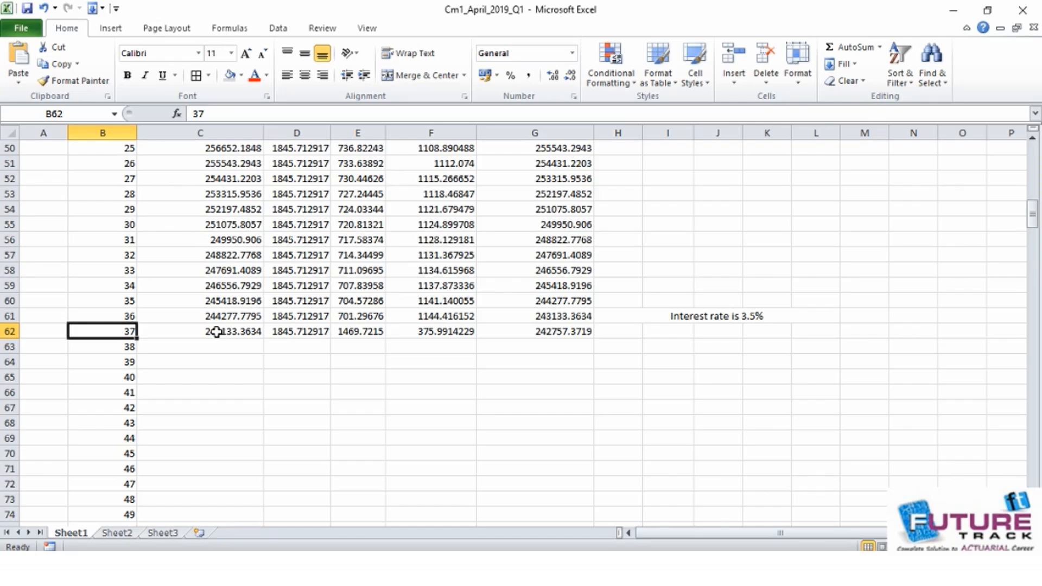
pyautogui.hotkey('ctrl', 'Down')
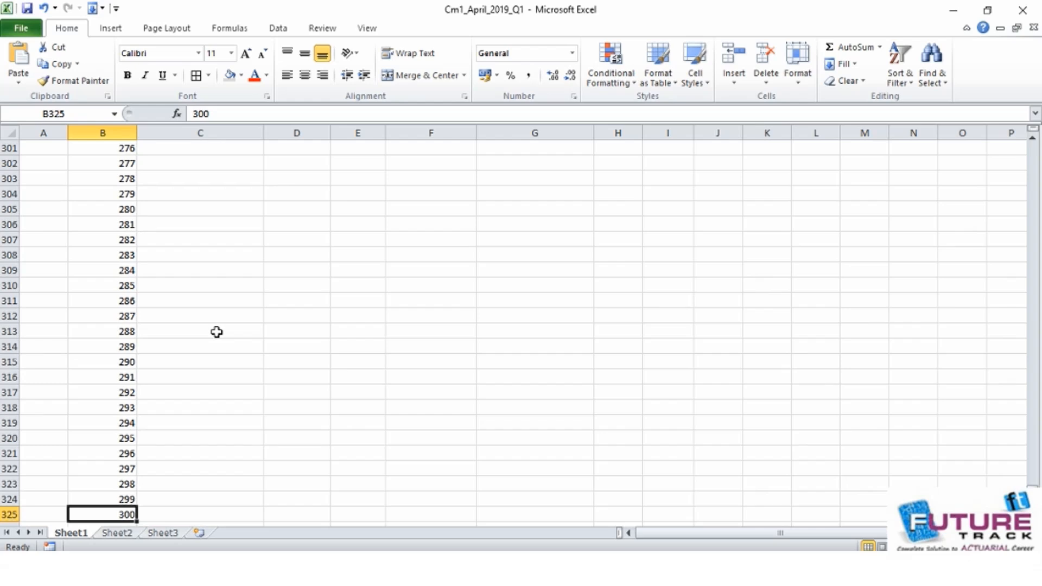
pyautogui.hotkey('shift', 'Right')
pyautogui.hotkey('shift', 'Right')
pyautogui.hotkey('shift', 'Right')
pyautogui.hotkey('shift', 'Right')
pyautogui.hotkey('shift', 'Right')
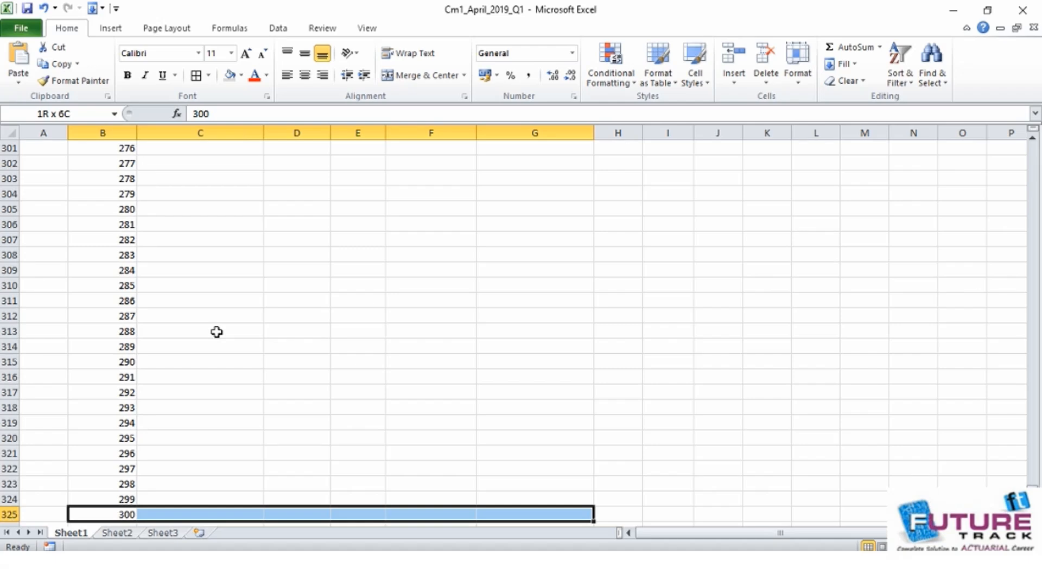
pyautogui.hotkey('ctrl', 'shift', 'Up')
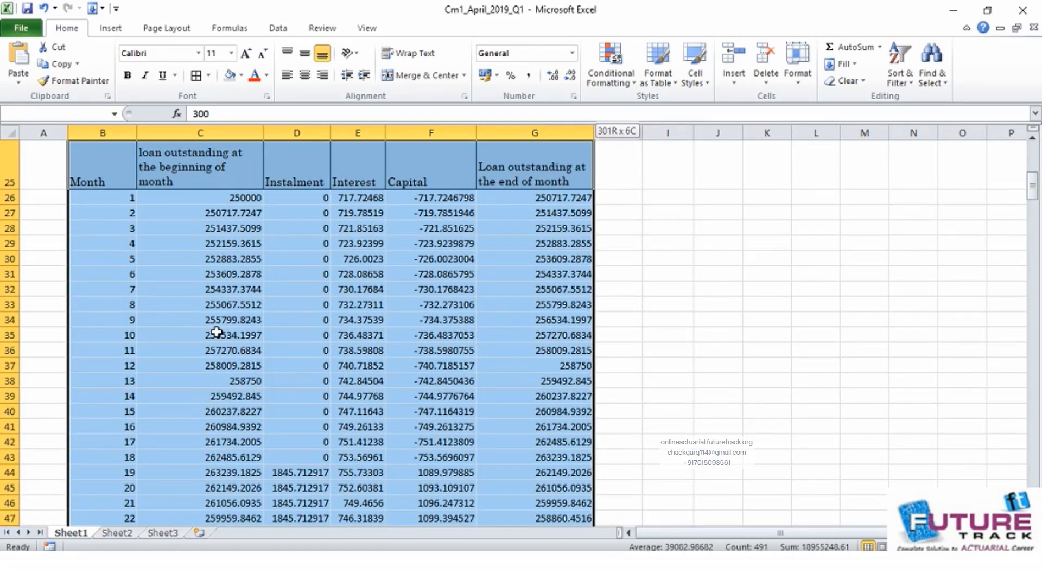
pyautogui.hotkey('shift', 'Down')
pyautogui.hotkey('shift', 'Down')
pyautogui.hotkey('shift', 'Down')
pyautogui.hotkey('shift', 'Down')
pyautogui.hotkey('shift', 'Down')
pyautogui.hotkey('shift', 'Down')
pyautogui.hotkey('shift', 'Down')
pyautogui.hotkey('shift', 'Down')
pyautogui.hotkey('shift', 'Down')
pyautogui.hotkey('shift', 'Down')
pyautogui.hotkey('shift', 'Down')
pyautogui.hotkey('shift', 'Down')
pyautogui.hotkey('shift', 'Down')
pyautogui.hotkey('shift', 'Down')
pyautogui.hotkey('shift', 'Down')
pyautogui.hotkey('shift', 'Down')
pyautogui.hotkey('shift', 'Down')
pyautogui.hotkey('shift', 'Down')
pyautogui.hotkey('shift', 'Down')
pyautogui.hotkey('shift', 'Down')
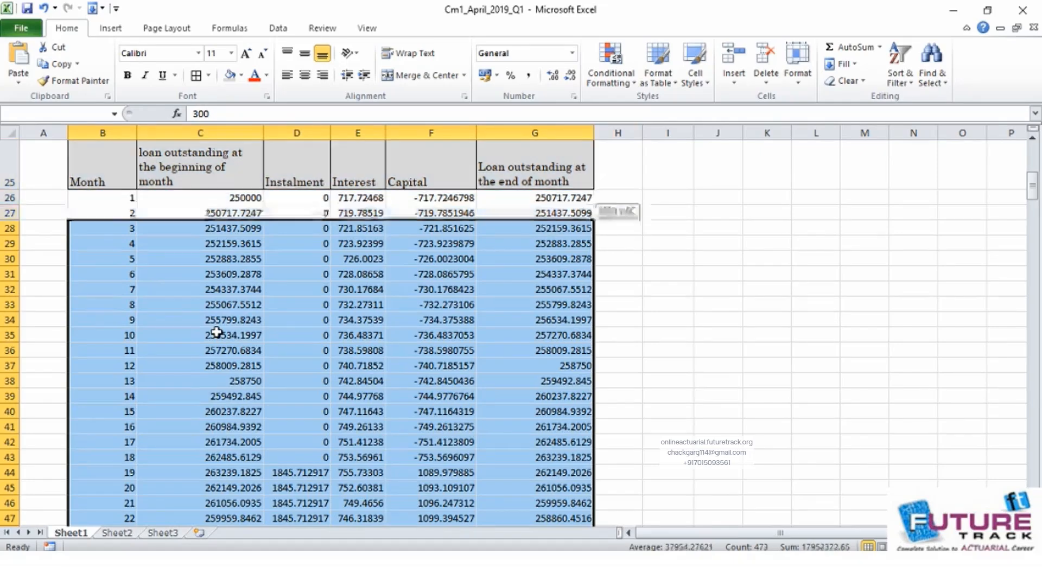
pyautogui.hotkey('shift', 'Down')
pyautogui.hotkey('shift', 'Down')
pyautogui.hotkey('shift', 'Down')
pyautogui.hotkey('shift', 'Down')
pyautogui.hotkey('shift', 'Down')
pyautogui.hotkey('shift', 'Down')
pyautogui.hotkey('shift', 'Down')
pyautogui.hotkey('shift', 'Down')
pyautogui.hotkey('shift', 'Down')
pyautogui.hotkey('shift', 'Down')
pyautogui.hotkey('shift', 'Down')
pyautogui.hotkey('shift', 'Down')
pyautogui.hotkey('shift', 'Down')
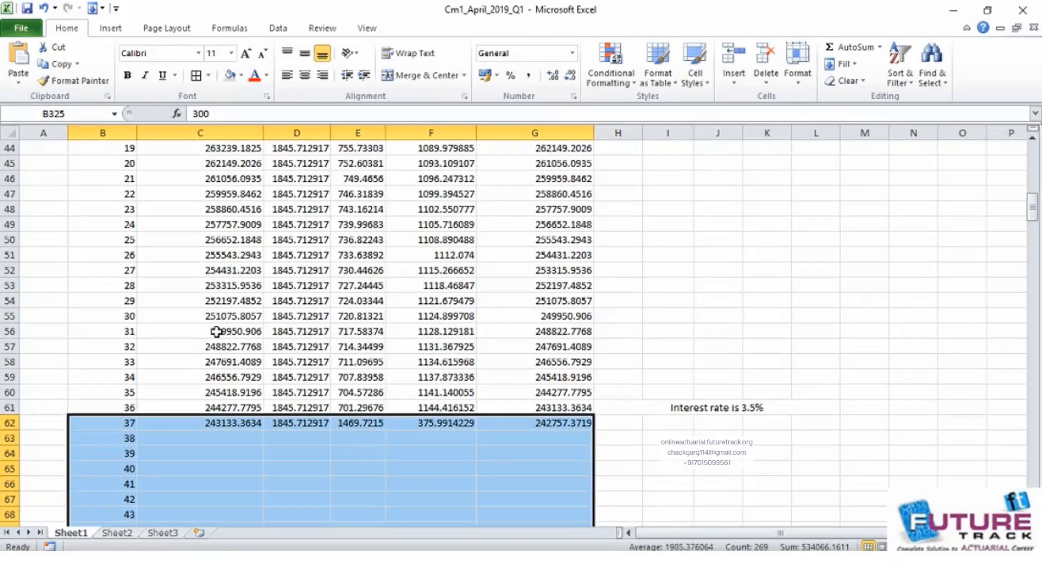
pyautogui.hotkey('ctrl', 'd')
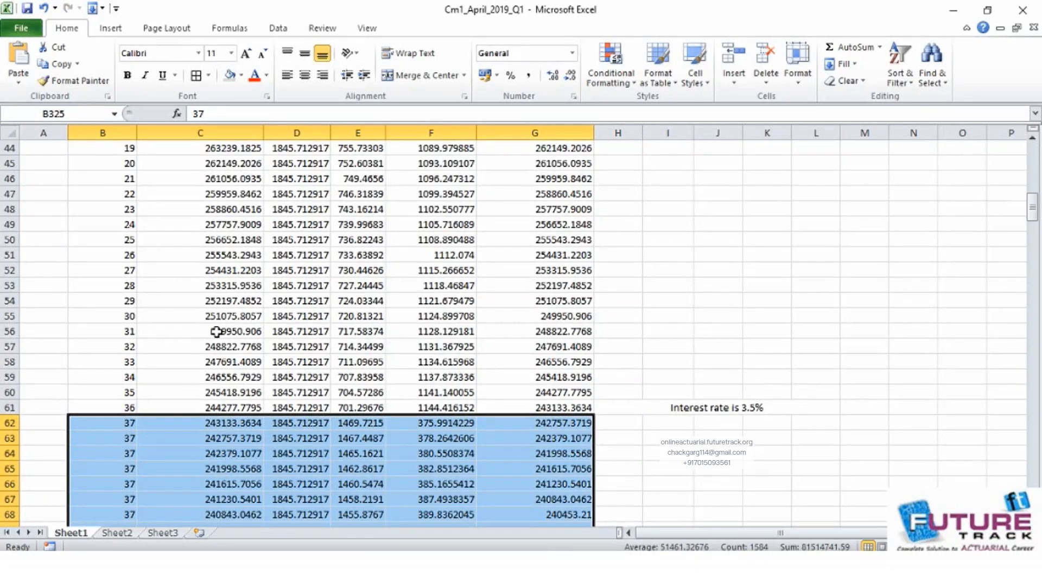
# Step: Check the final closing loan balance in G325
pyautogui.press('Down')
pyautogui.press('Up')
pyautogui.press('Right')
pyautogui.press('Right')
pyautogui.press('Right')
pyautogui.press('Right')
pyautogui.press('Right')
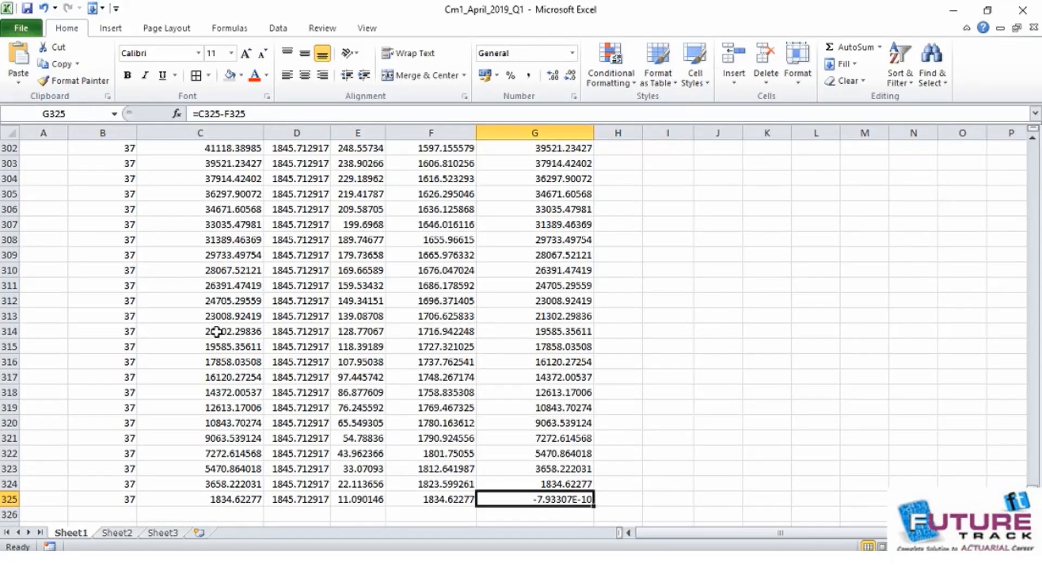
# Step: Try to make the final closing balance in G325 readable by decreasing and increasing its decimal places
pyautogui.click(568, 80)
pyautogui.click(569, 81)
pyautogui.click(569, 80)
pyautogui.click(568, 80)
pyautogui.click(569, 81)
pyautogui.click(552, 76)
pyautogui.click(552, 76)
pyautogui.click(552, 76)
pyautogui.click(552, 76)
pyautogui.click(552, 76)
pyautogui.click(552, 76)
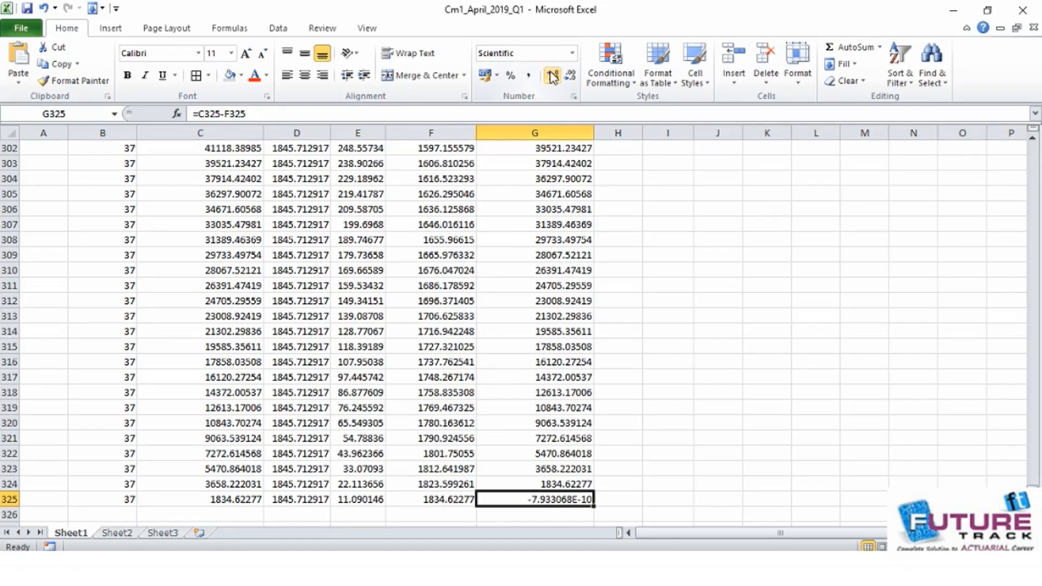
# Step: Apply the Number format to the final closing balance in G325
pyautogui.click(572, 53)
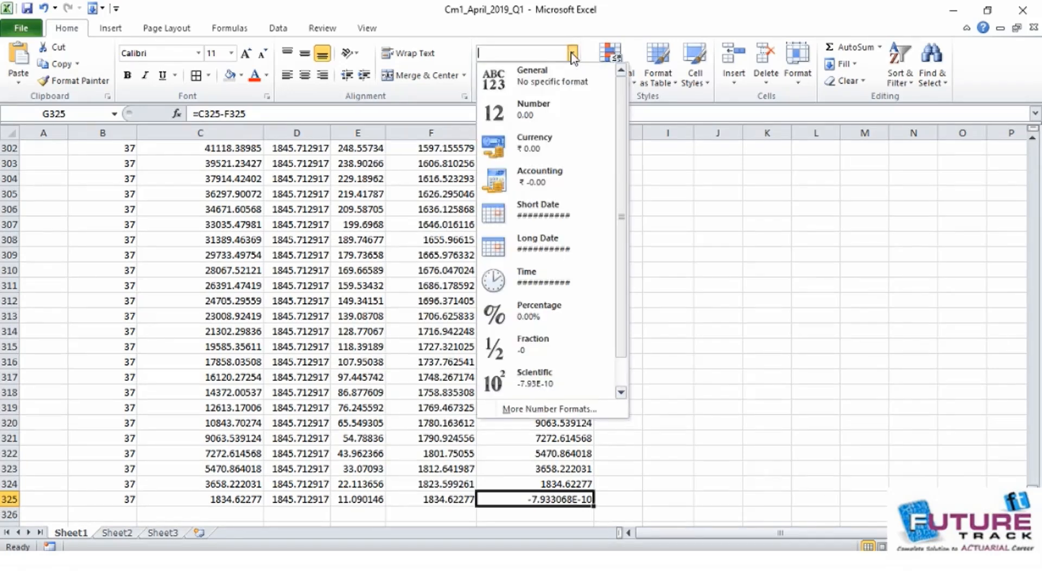
pyautogui.click(537, 111)
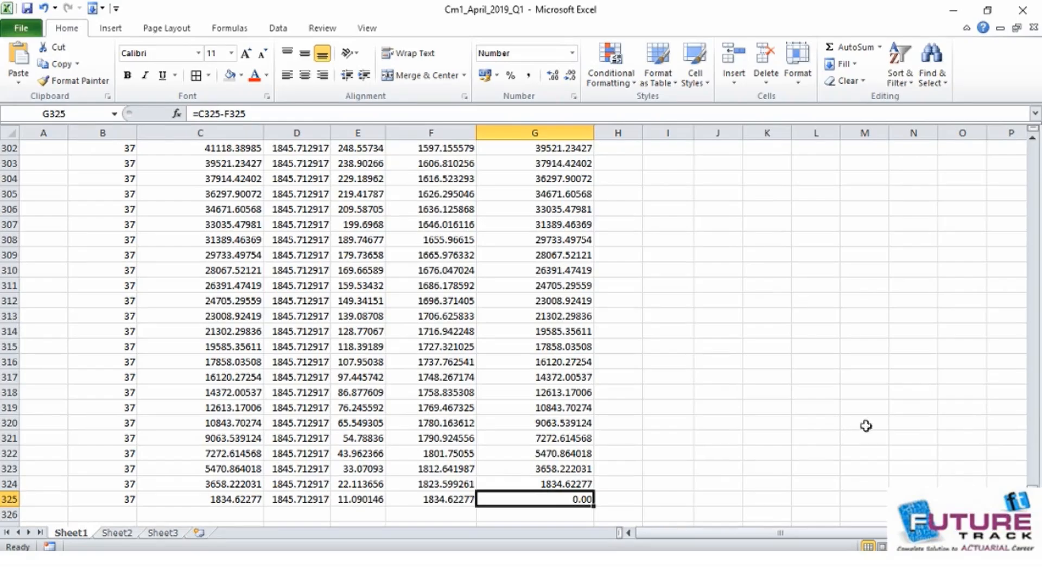
# Step: Restore the month numbers in column B by extending the 35, 36, 37 series from B60:B62 down to month 300
pyautogui.moveTo(1034, 482); pyautogui.dragTo(1009, 209)
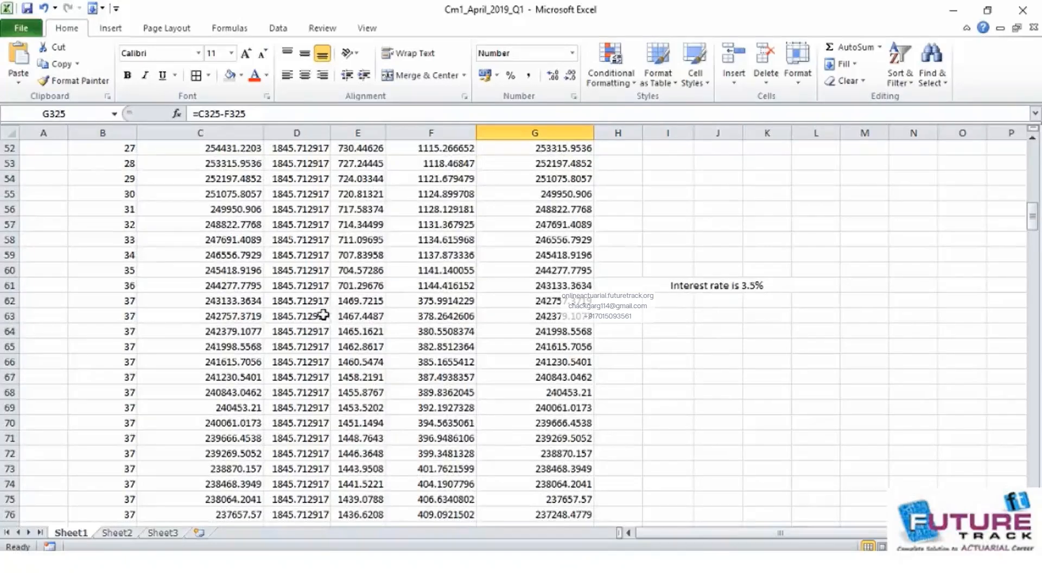
pyautogui.click(123, 299)
pyautogui.doubleClick(137, 308)
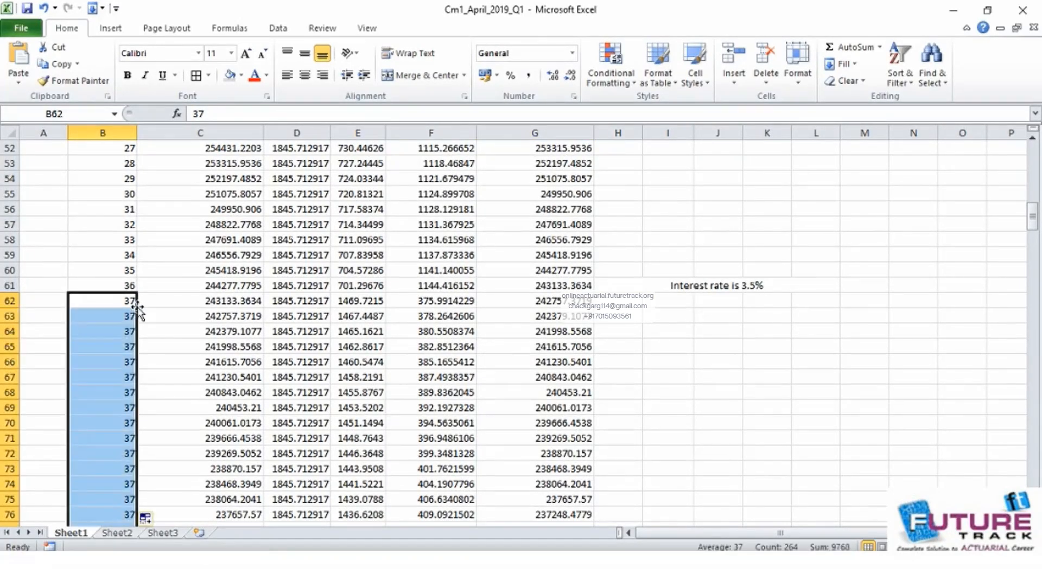
pyautogui.moveTo(130, 269); pyautogui.dragTo(131, 297)
pyautogui.doubleClick(138, 308)
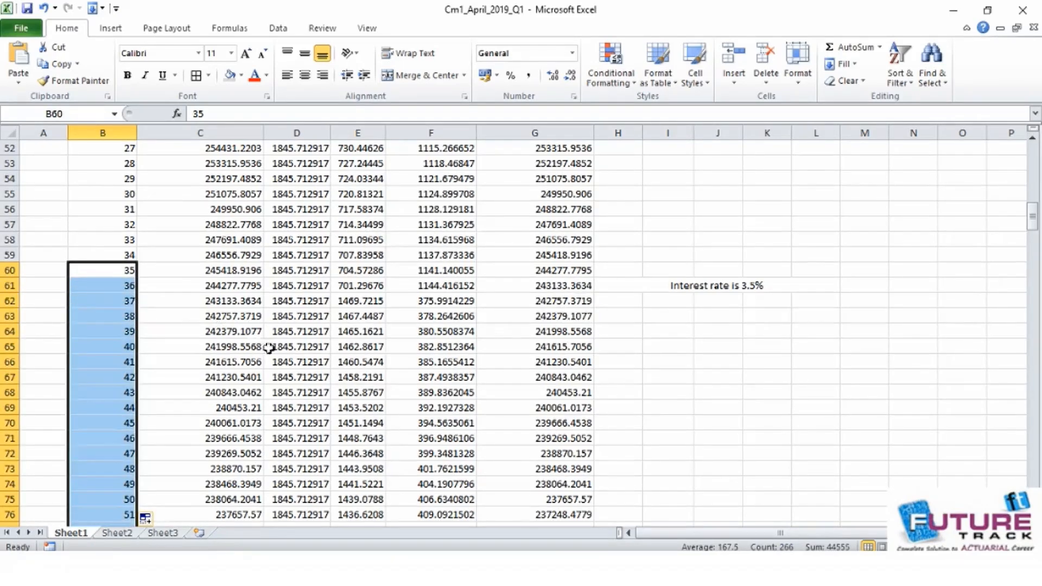
# Step: Review the completed loan schedule at its final months and again from its early months
pyautogui.moveTo(1035, 227); pyautogui.dragTo(1038, 495)
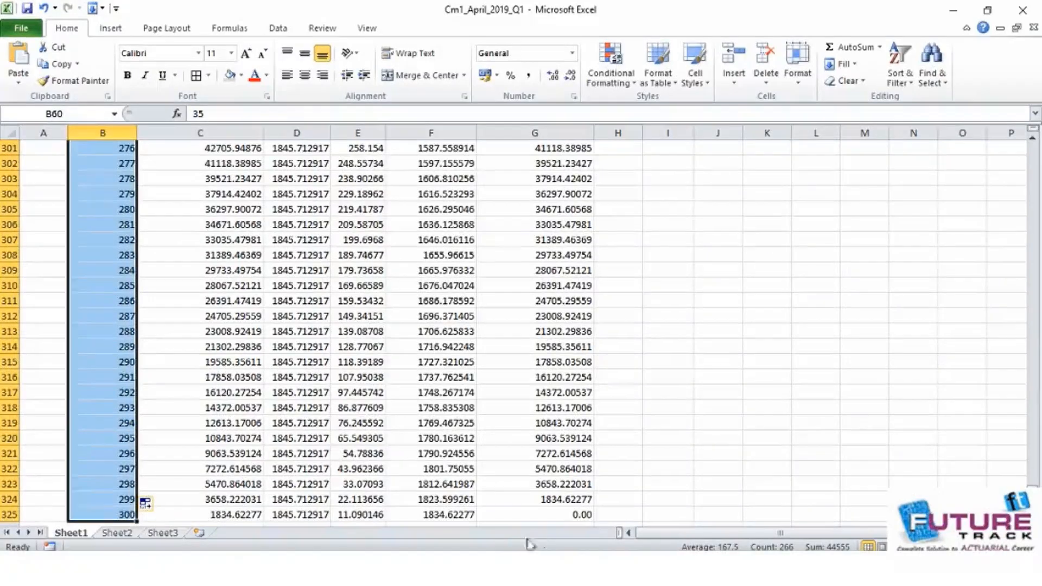
pyautogui.click(932, 436)
pyautogui.moveTo(1033, 495); pyautogui.dragTo(1014, 116)
pyautogui.scroll(-10, 1017, 186)
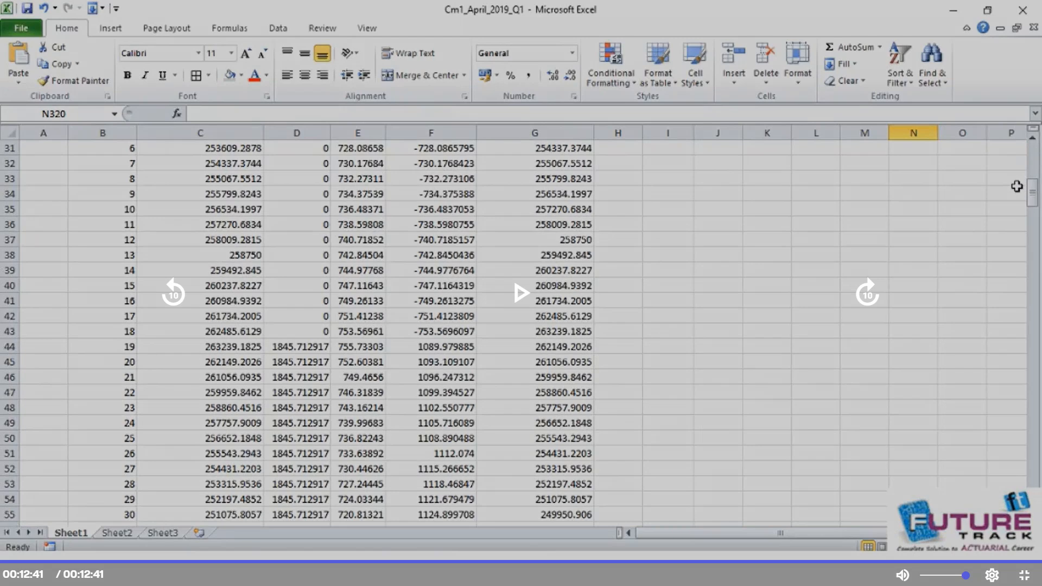
pyautogui.hotkey('alt', 'Tab')
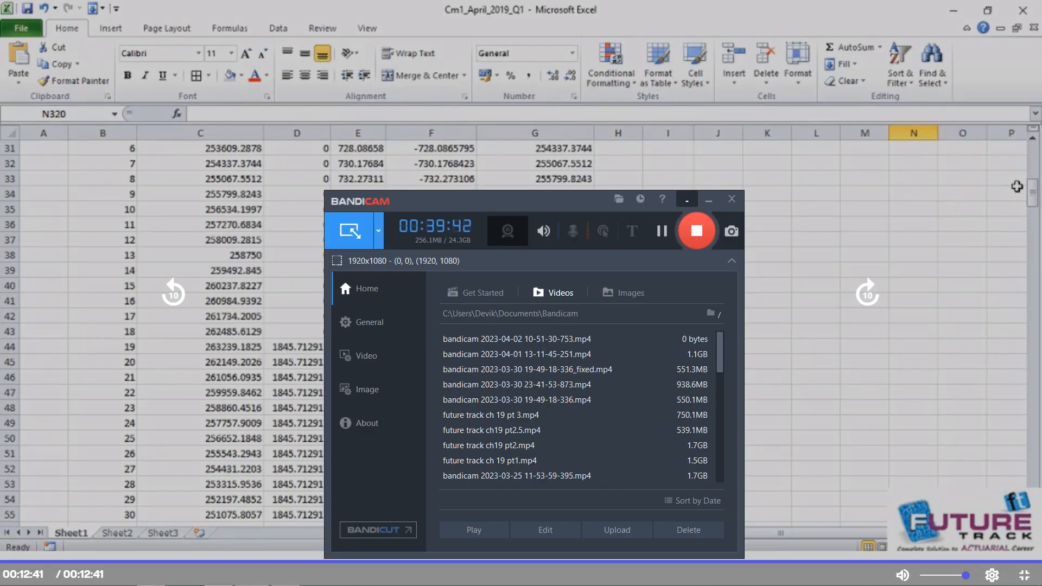